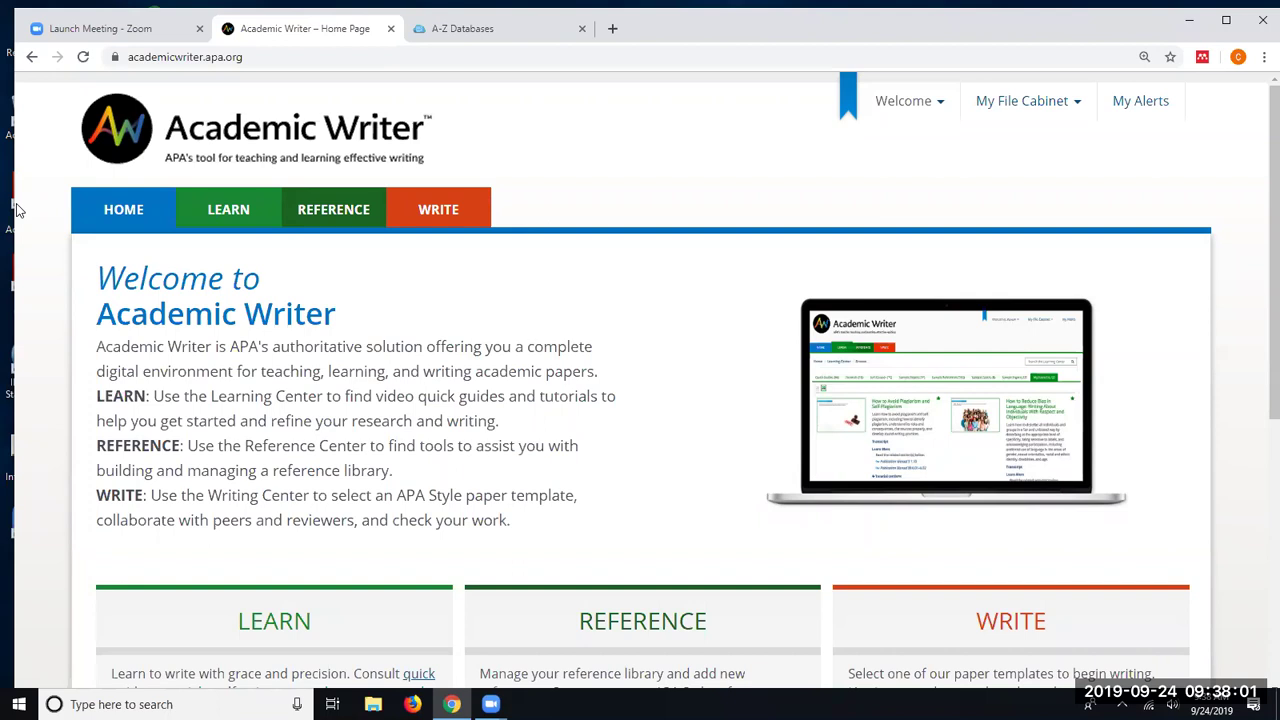
# - Choose Log In from the Welcome dropdown to reach the Academic Writer login page
pyautogui.click(918, 109)
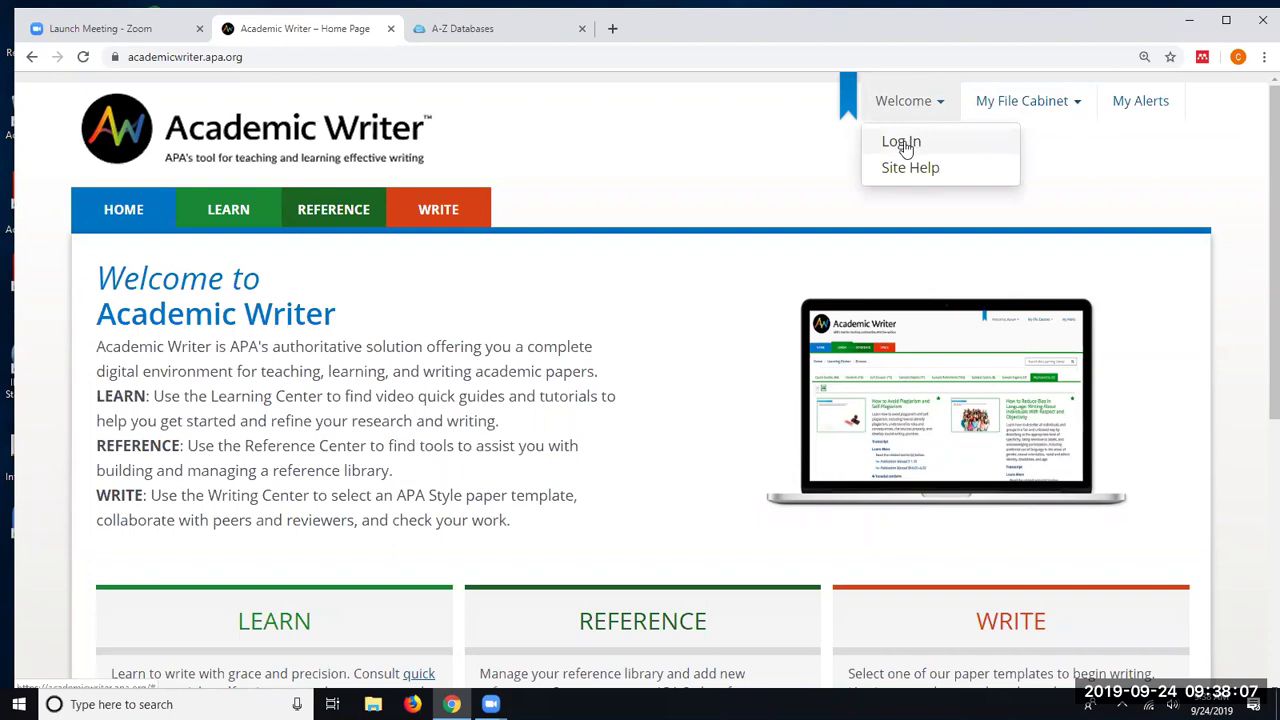
pyautogui.click(904, 143)
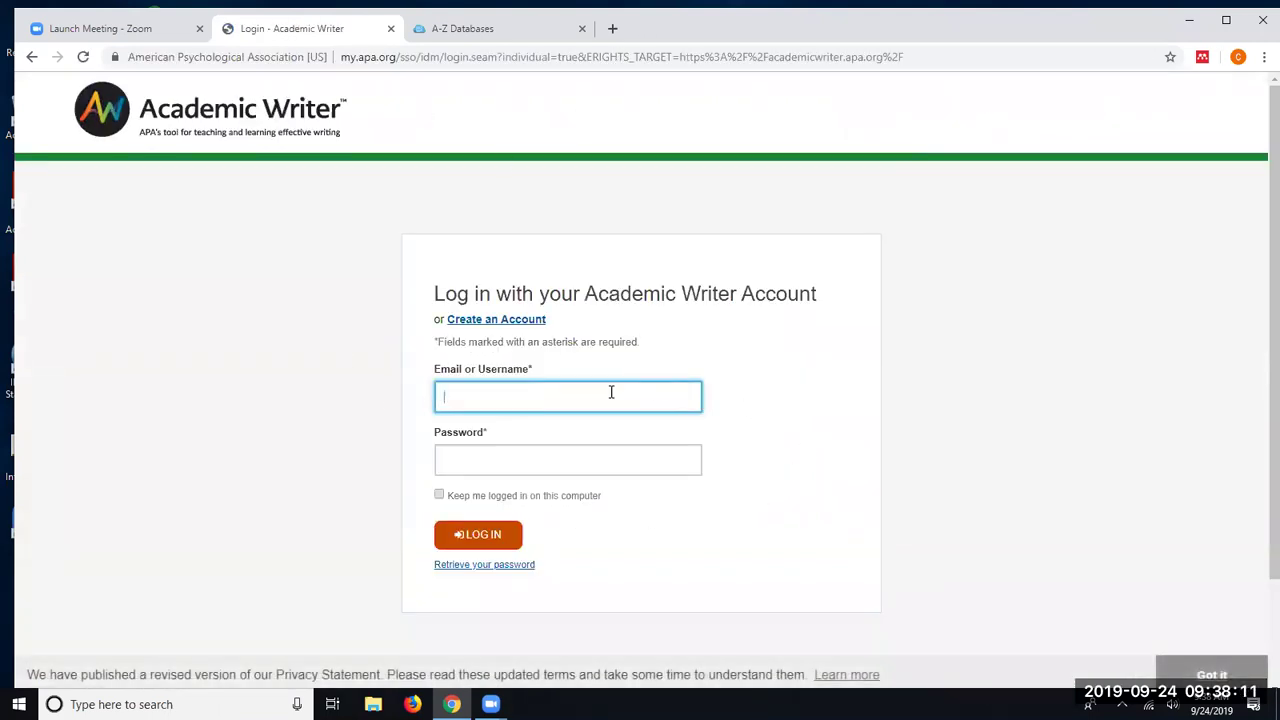
# - Open the Create an Account registration form, scroll through its empty fields, and return to the top
pyautogui.click(491, 322)
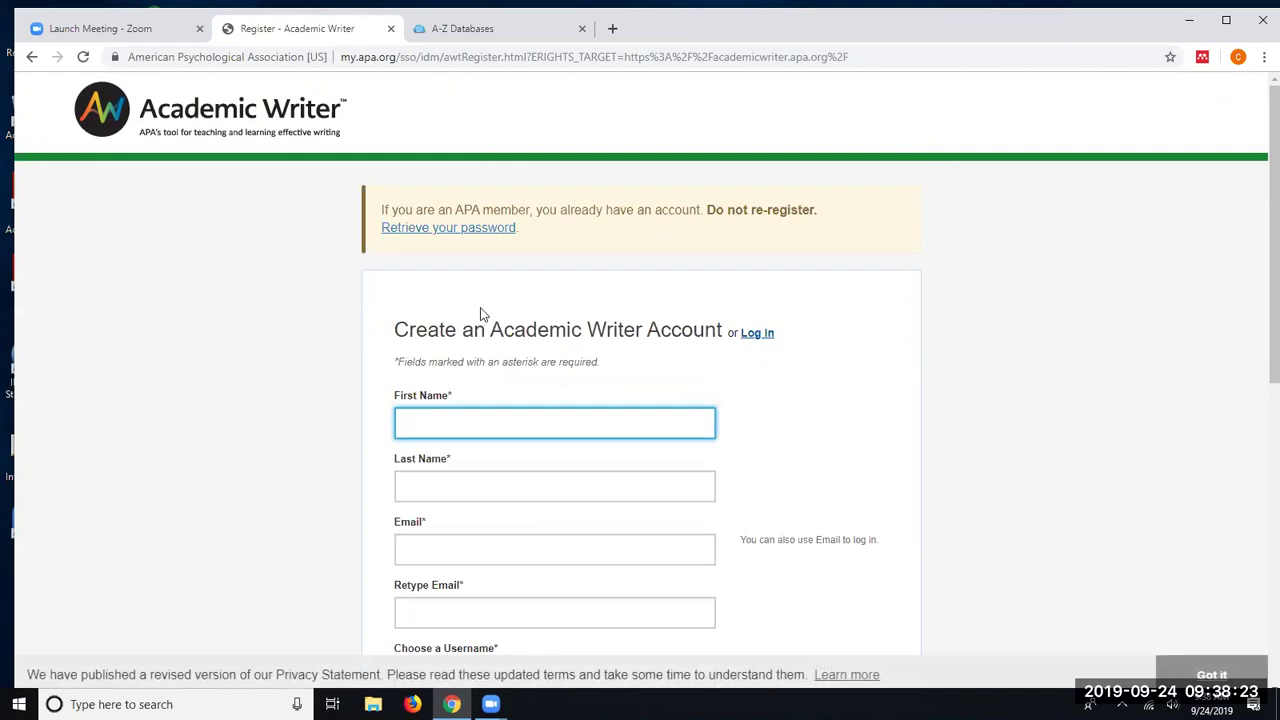
pyautogui.scroll(-2, 494, 345)
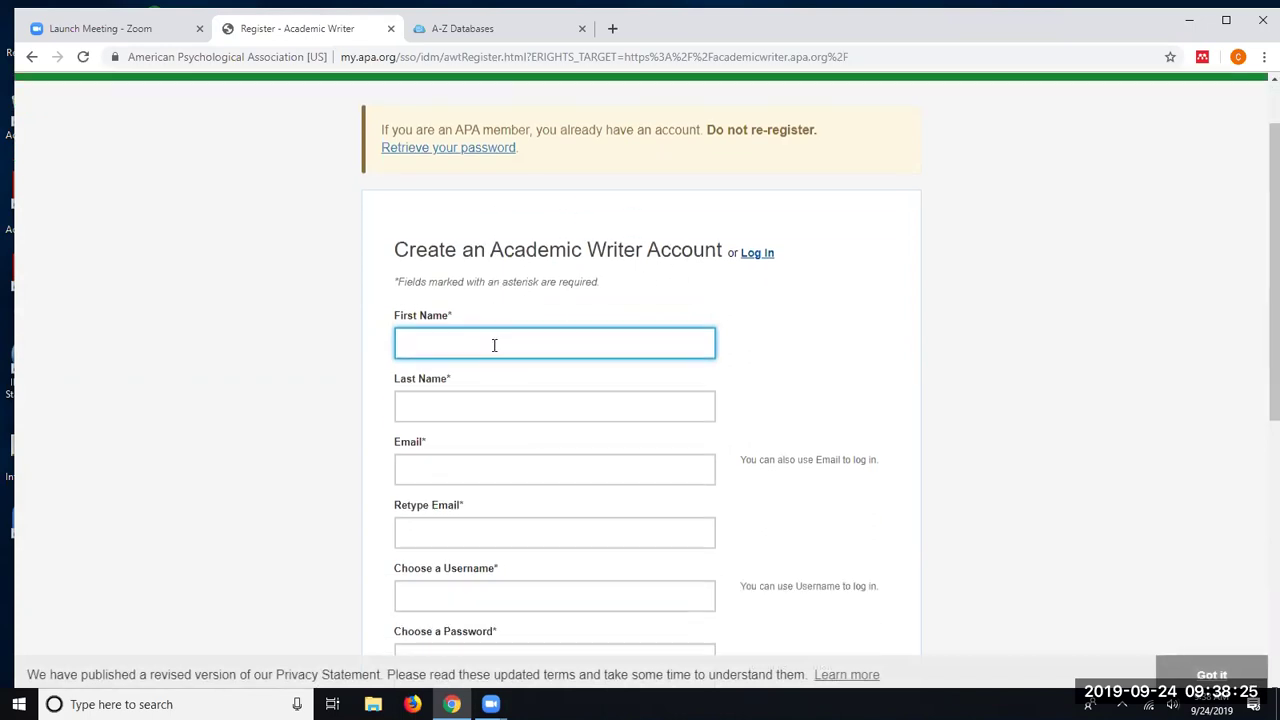
pyautogui.scroll(-1, 494, 345)
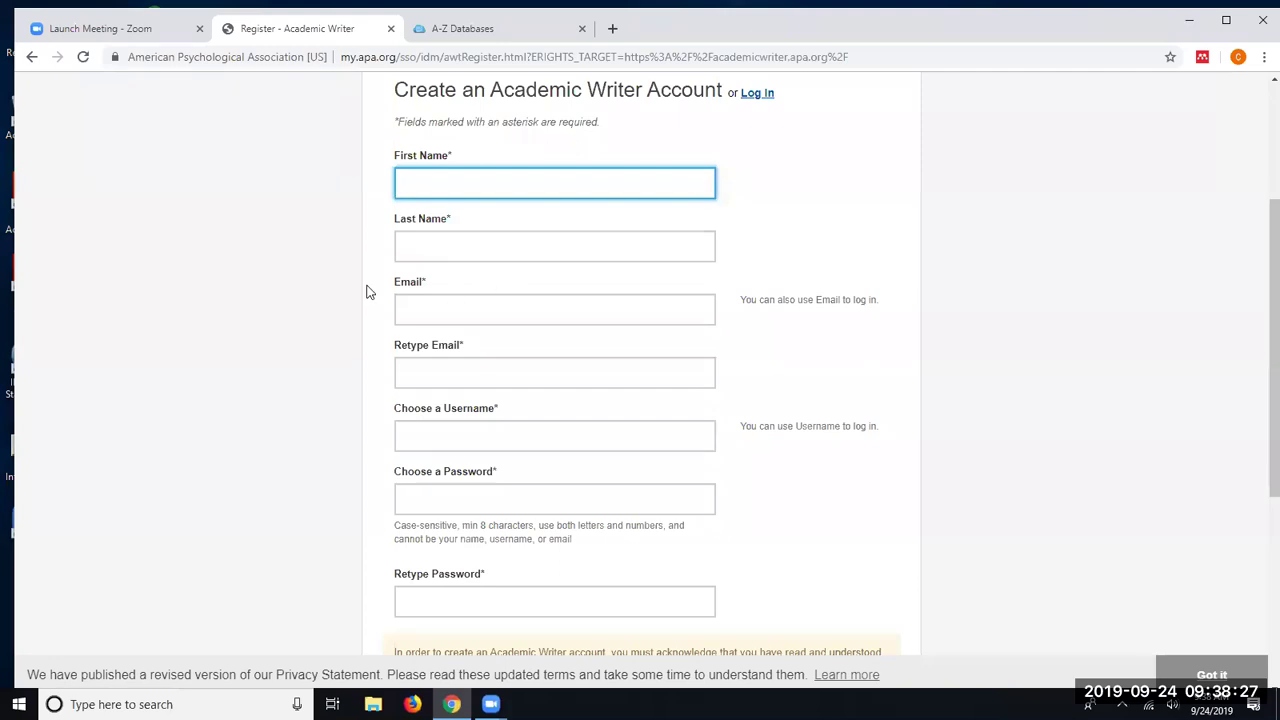
pyautogui.scroll(-2, 483, 309)
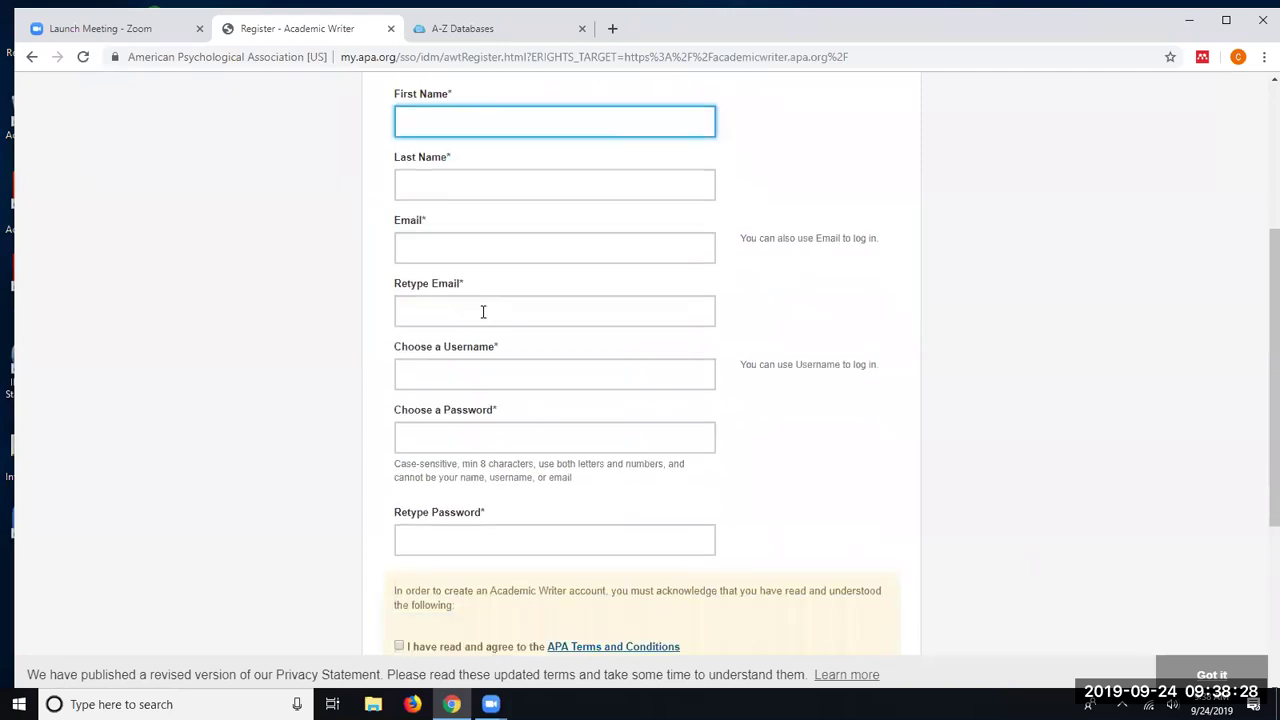
pyautogui.click(424, 232)
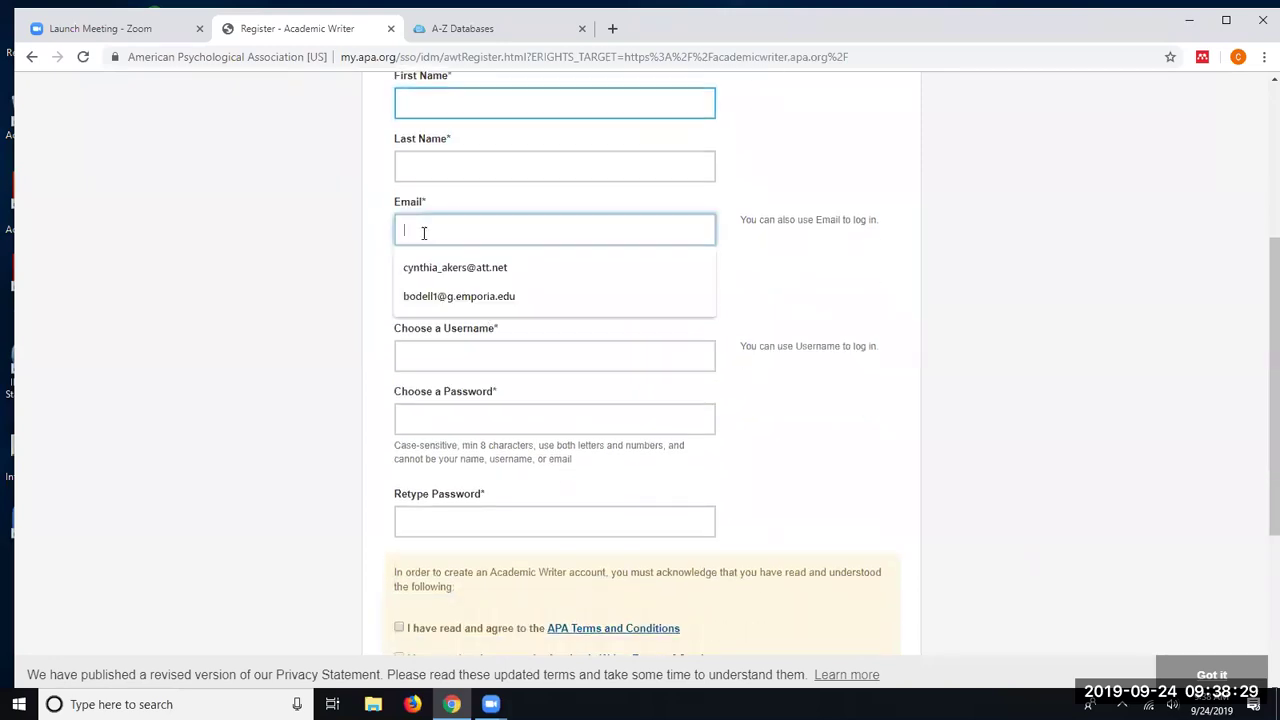
pyautogui.click(331, 278)
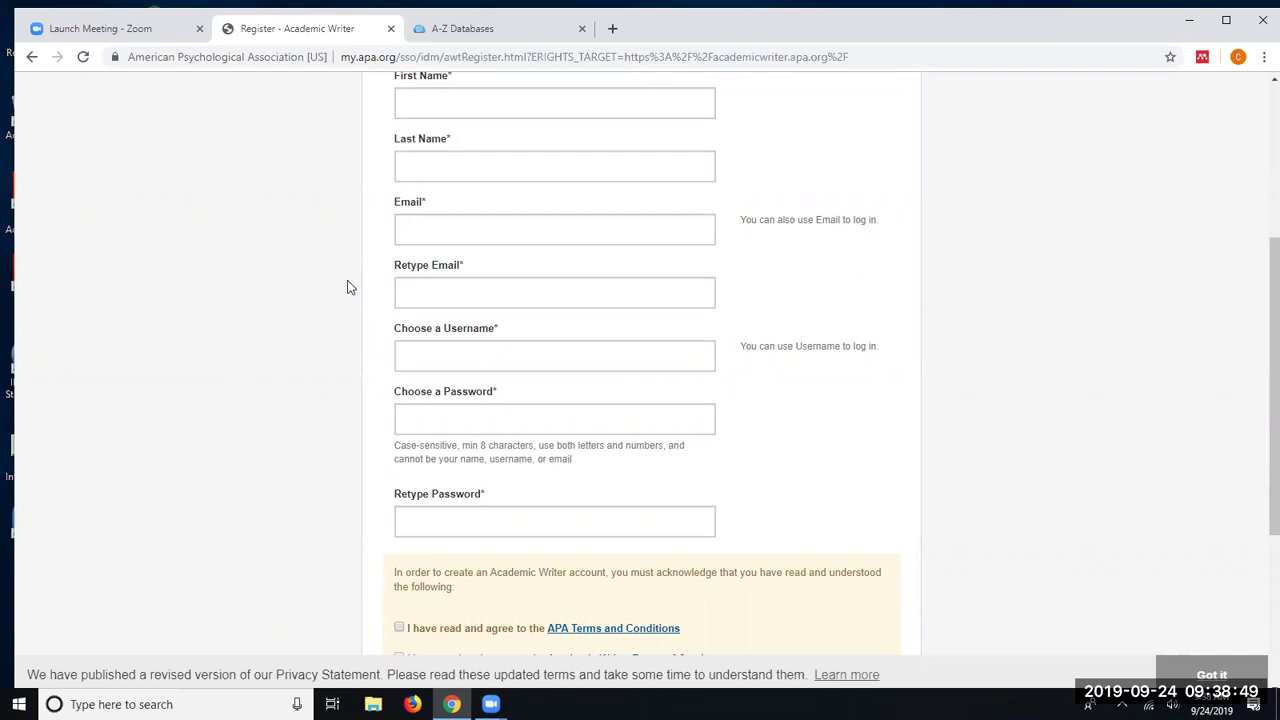
pyautogui.scroll(-3, 352, 286)
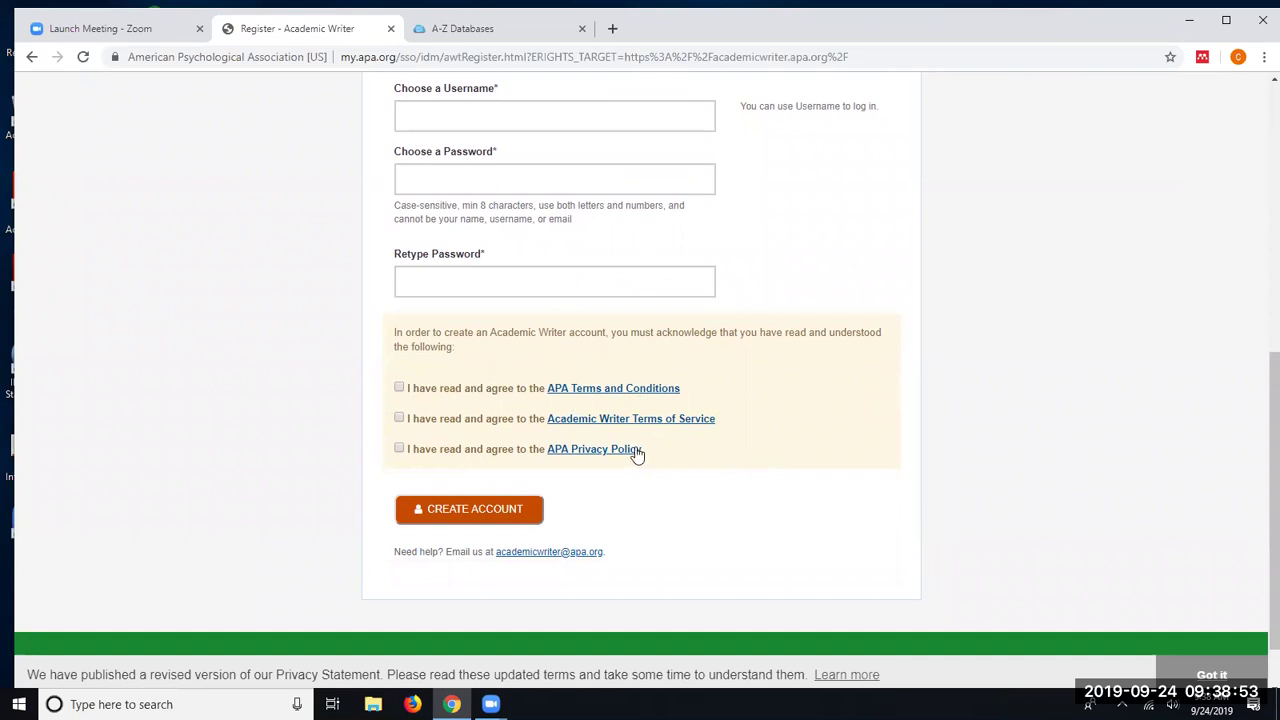
pyautogui.scroll(-1, 560, 427)
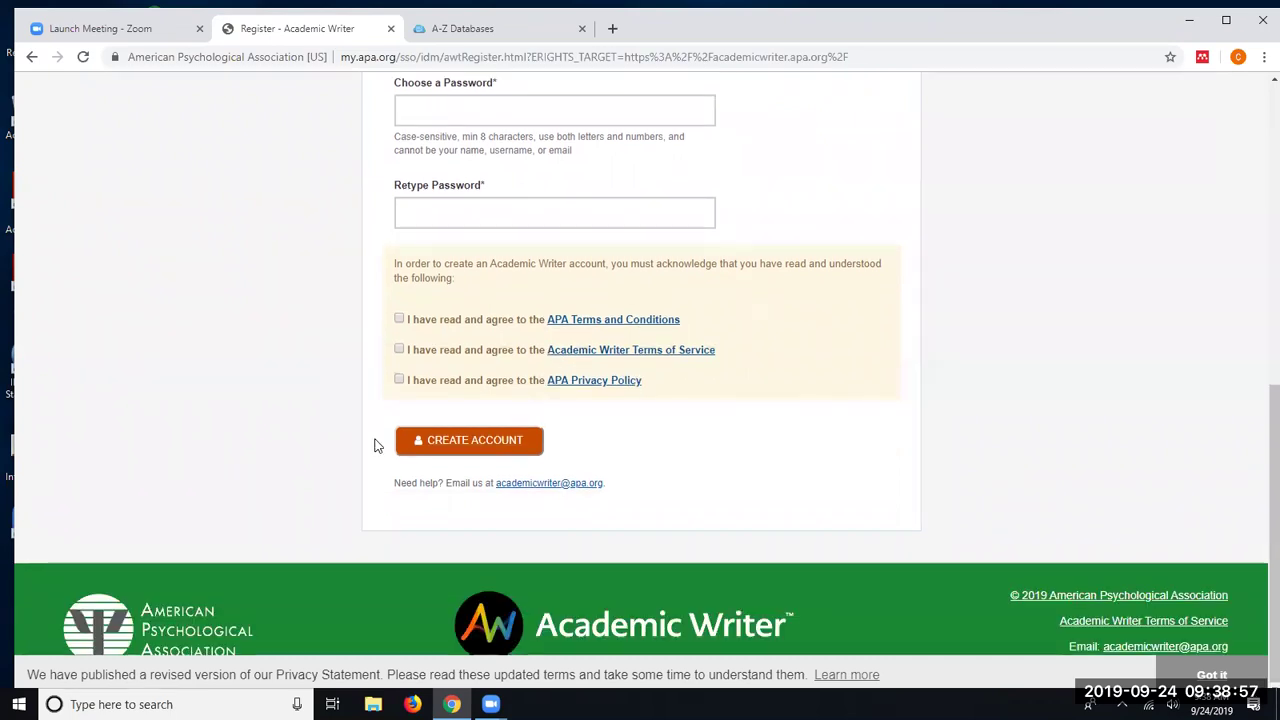
pyautogui.scroll(2, 981, 442)
pyautogui.scroll(4, 981, 442)
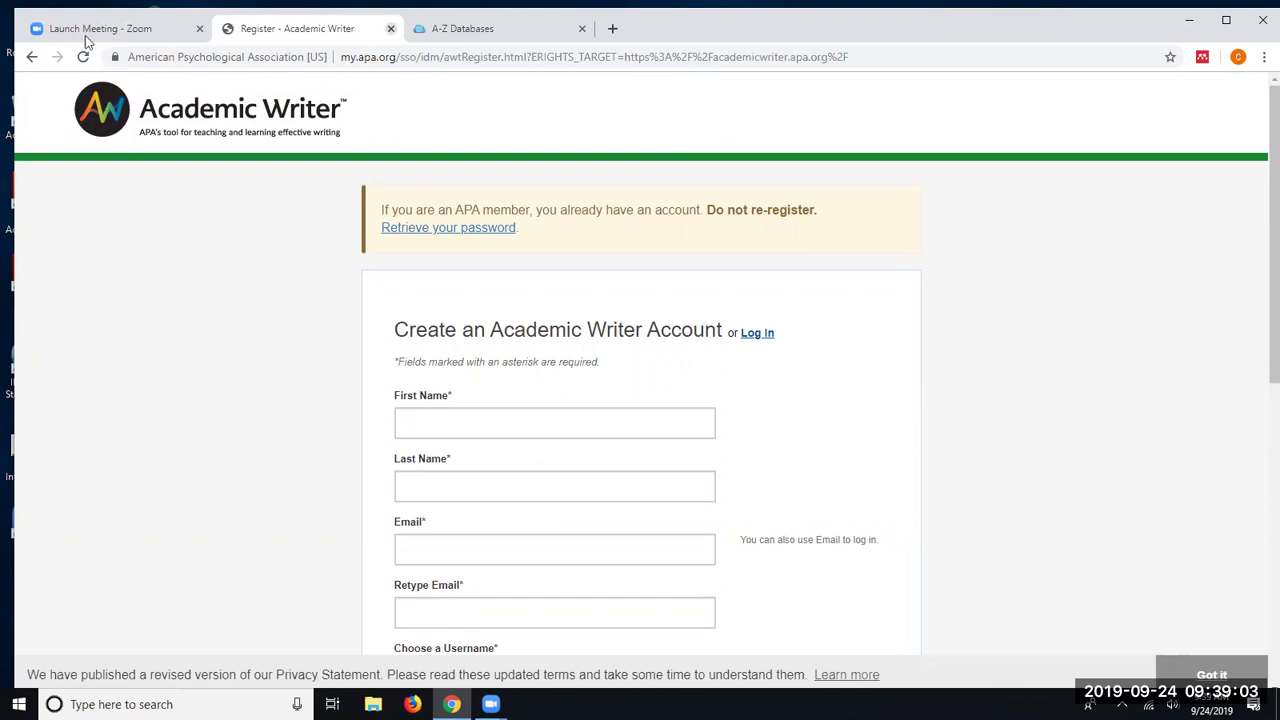
# - Close the Register tab and load academicwriter.apa.org in a new tab
pyautogui.click(390, 35)
pyautogui.click(423, 34)
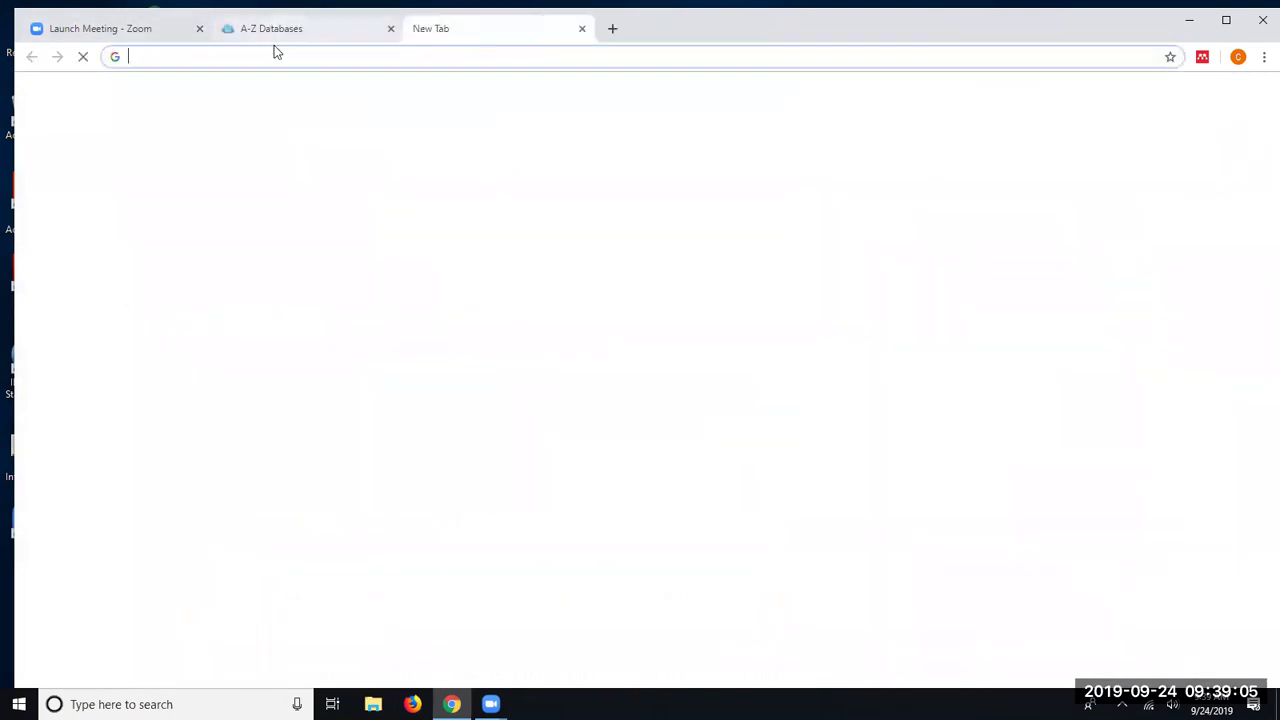
pyautogui.write('academicwriter.apa.org')
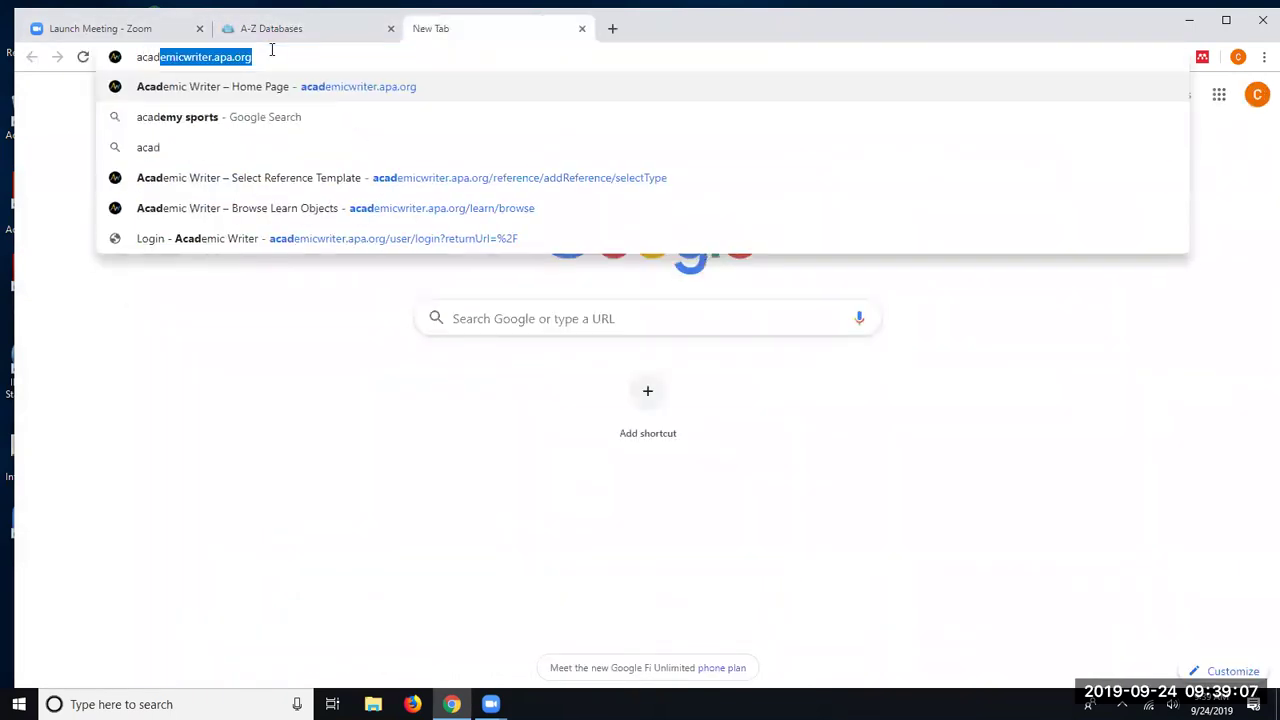
pyautogui.press('Return')
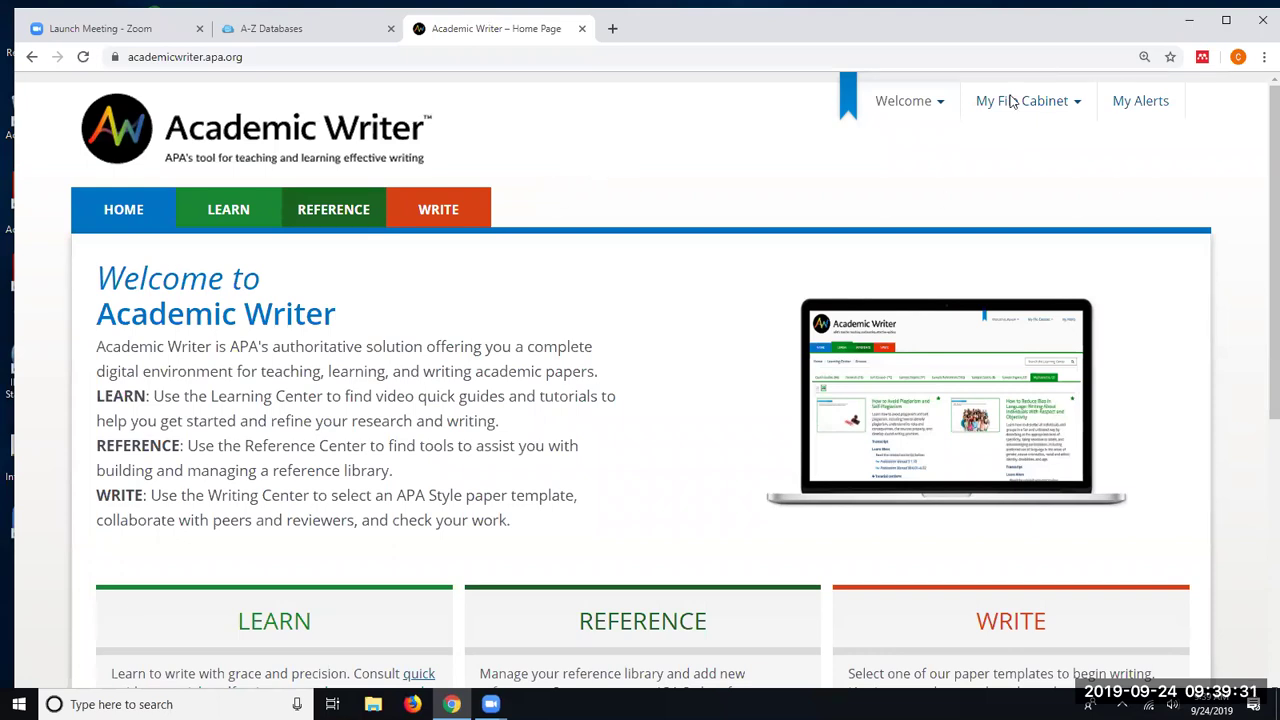
# - Log in from the Welcome menu with the account e-mail and password
pyautogui.moveTo(929, 112)
pyautogui.click(904, 138)
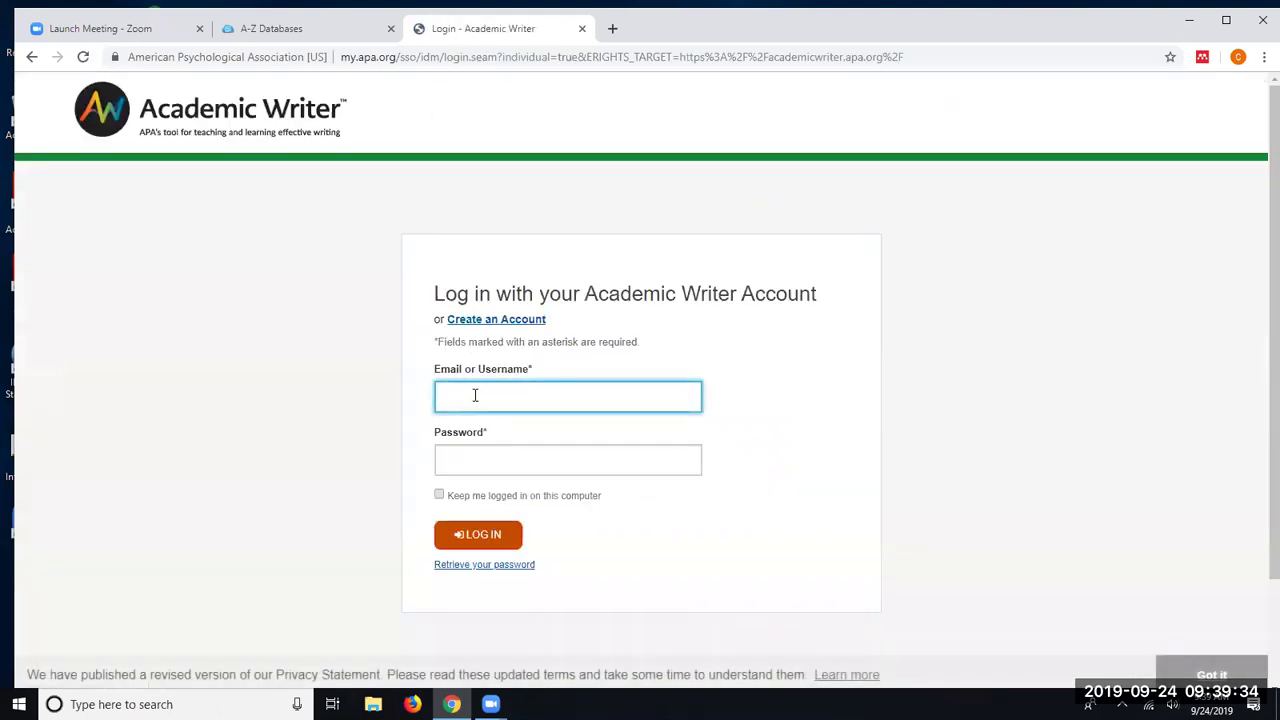
pyautogui.click(475, 395)
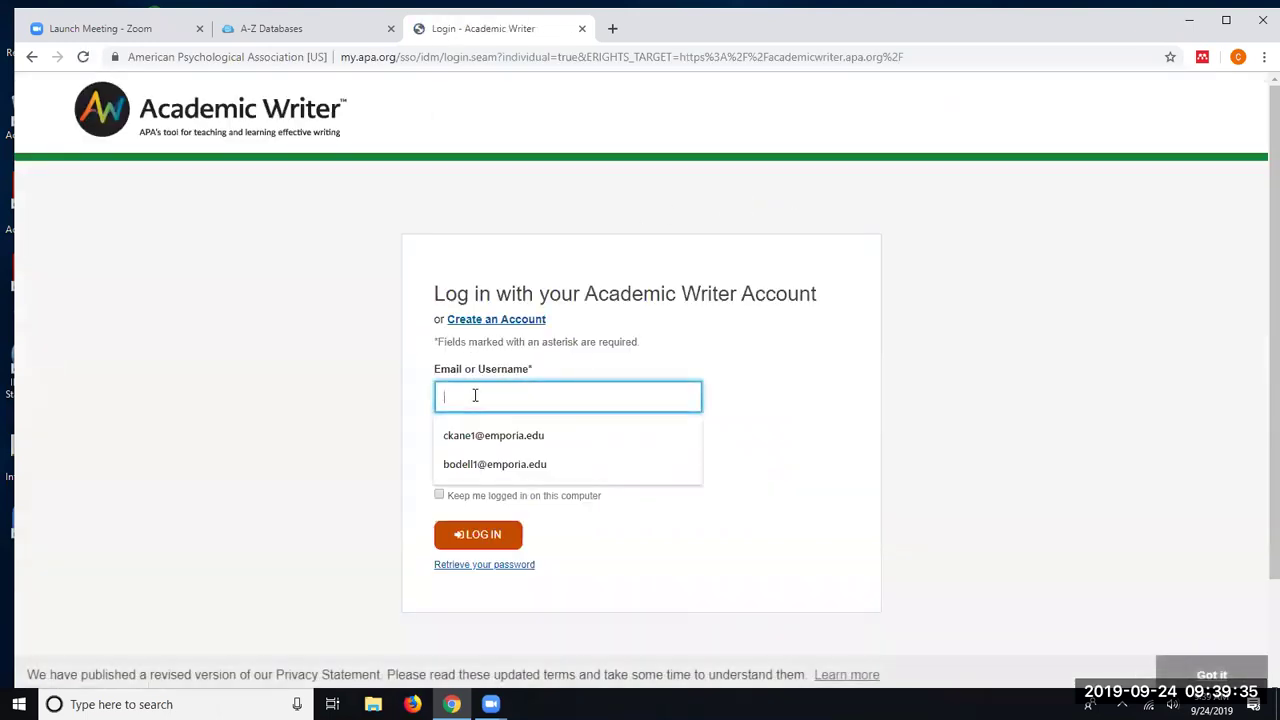
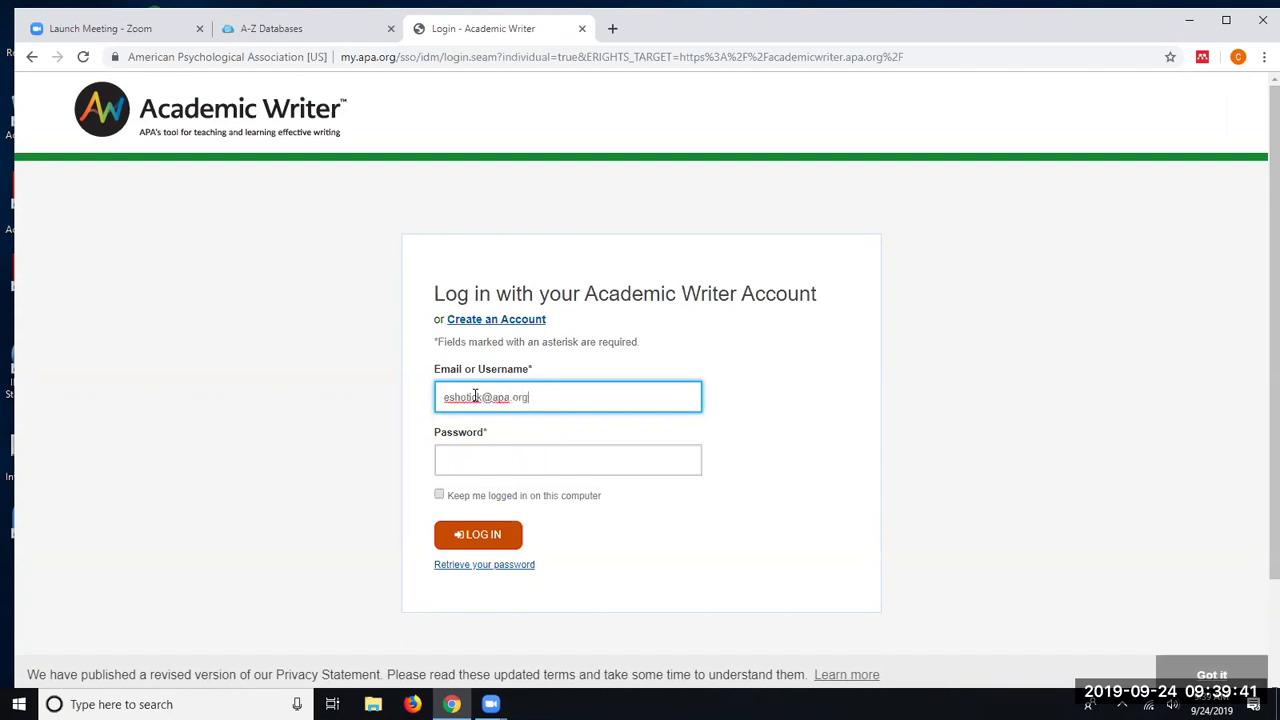
pyautogui.click(497, 460)
pyautogui.write('********')
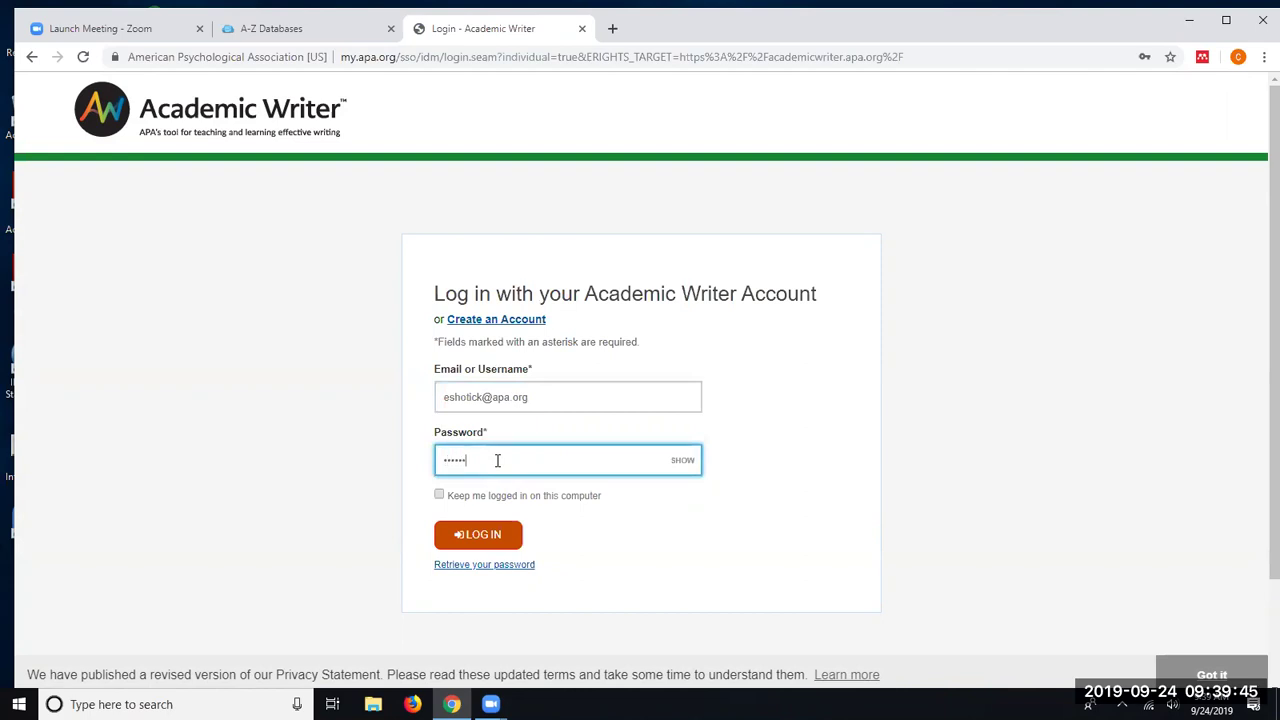
pyautogui.press('Return')
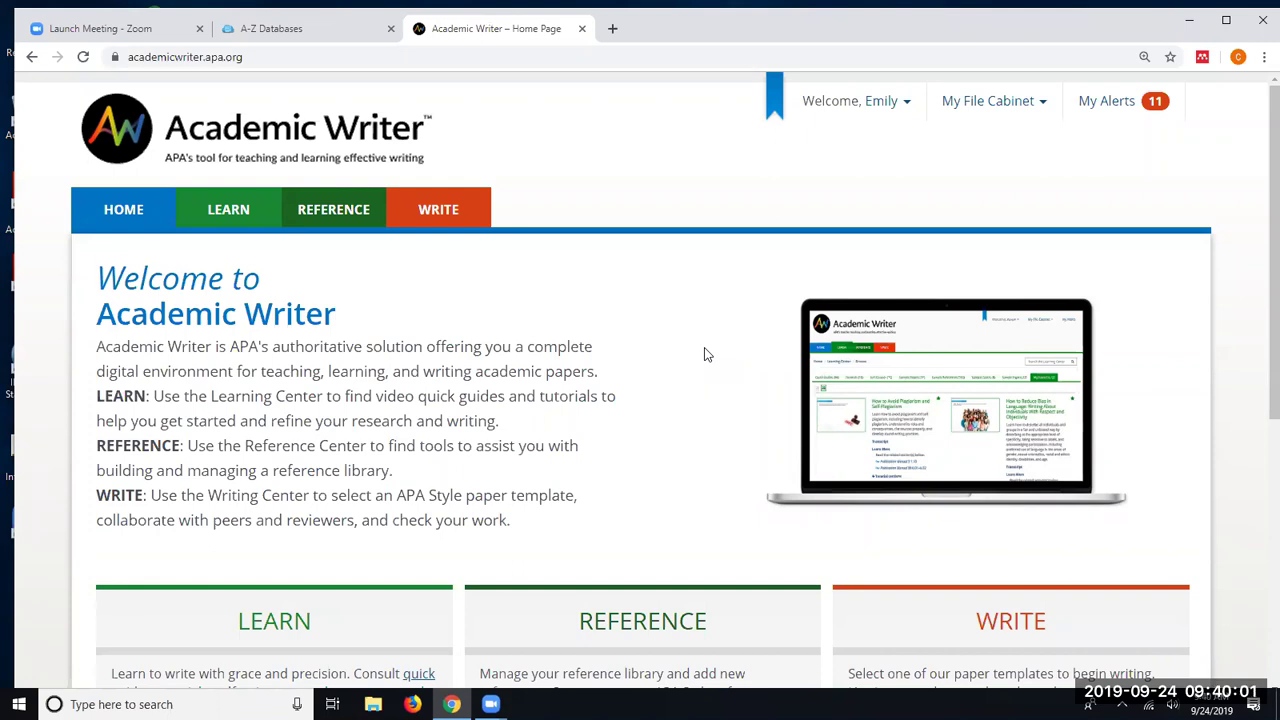
# - Open Site Help from the account menu and scroll the Resources page to its link lists
pyautogui.click(869, 106)
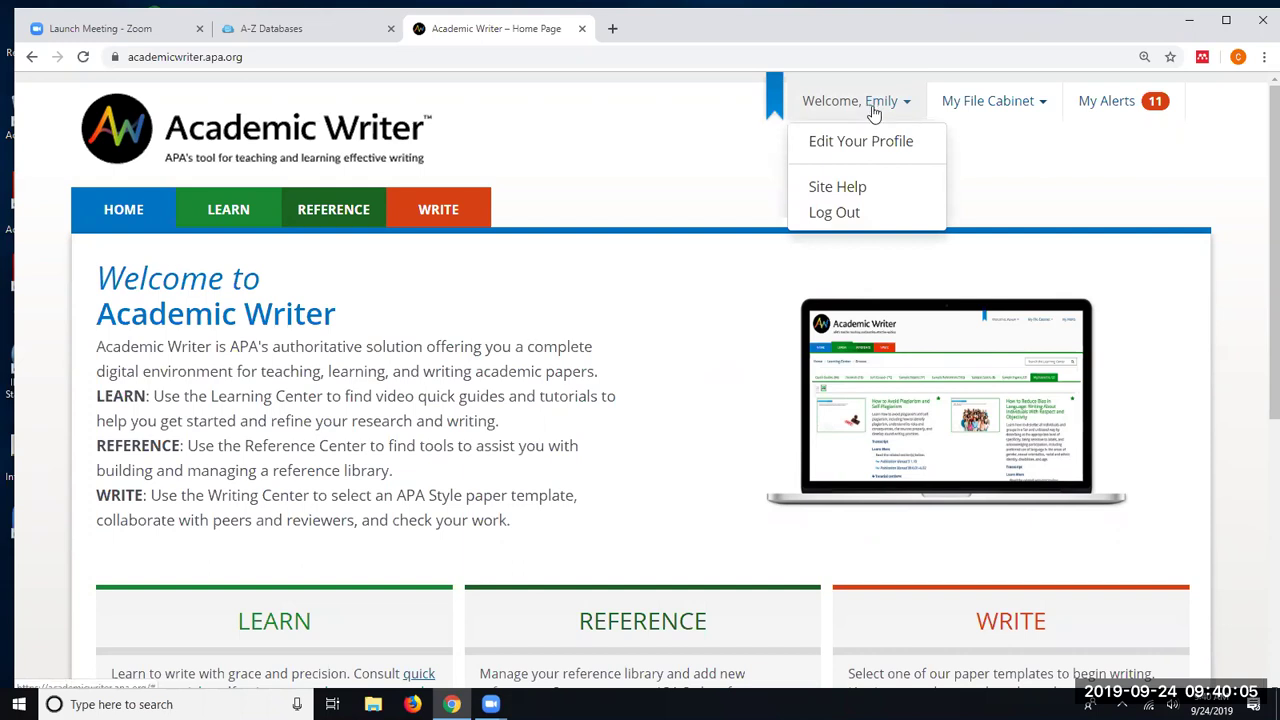
pyautogui.click(862, 192)
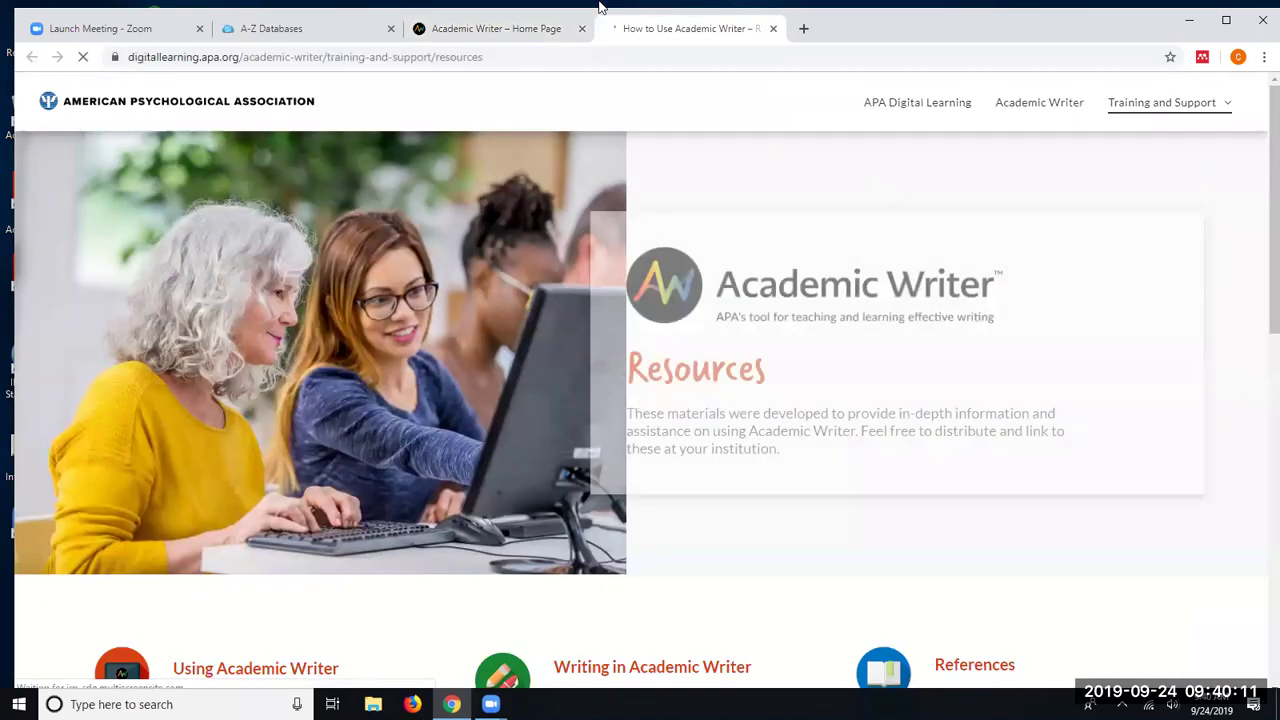
pyautogui.scroll(-1, 555, 147)
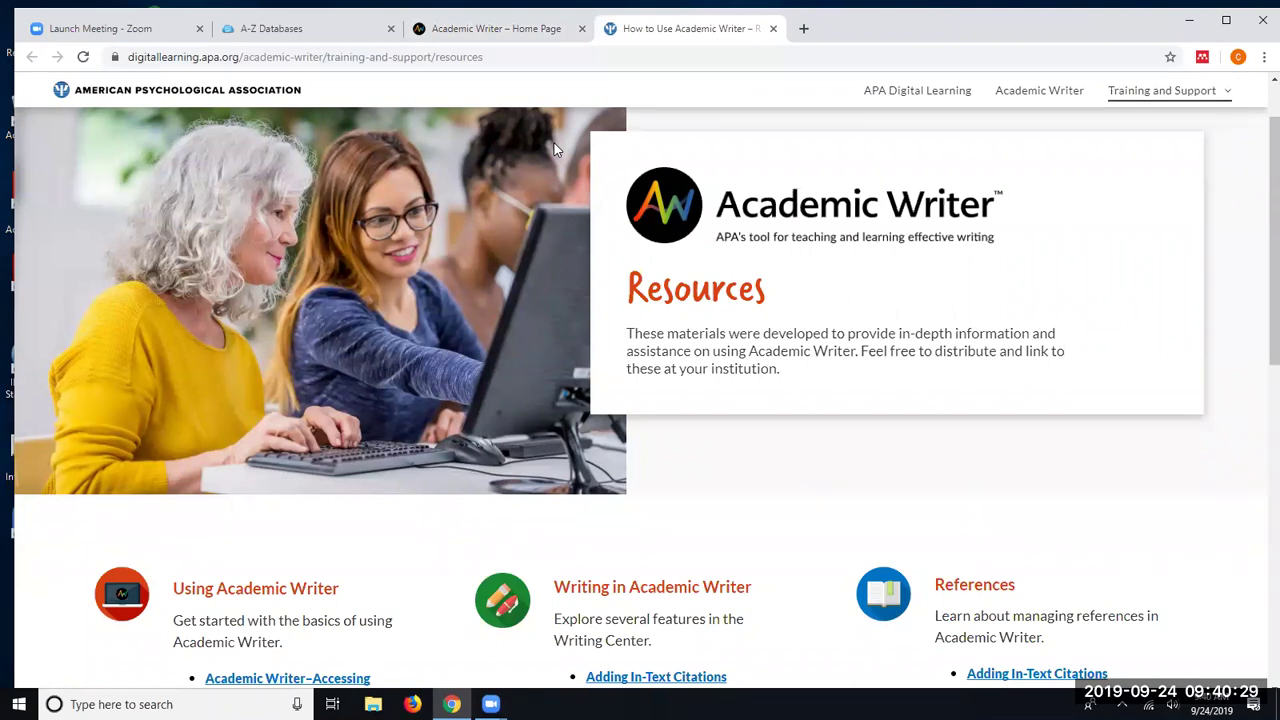
pyautogui.scroll(-3, 560, 330)
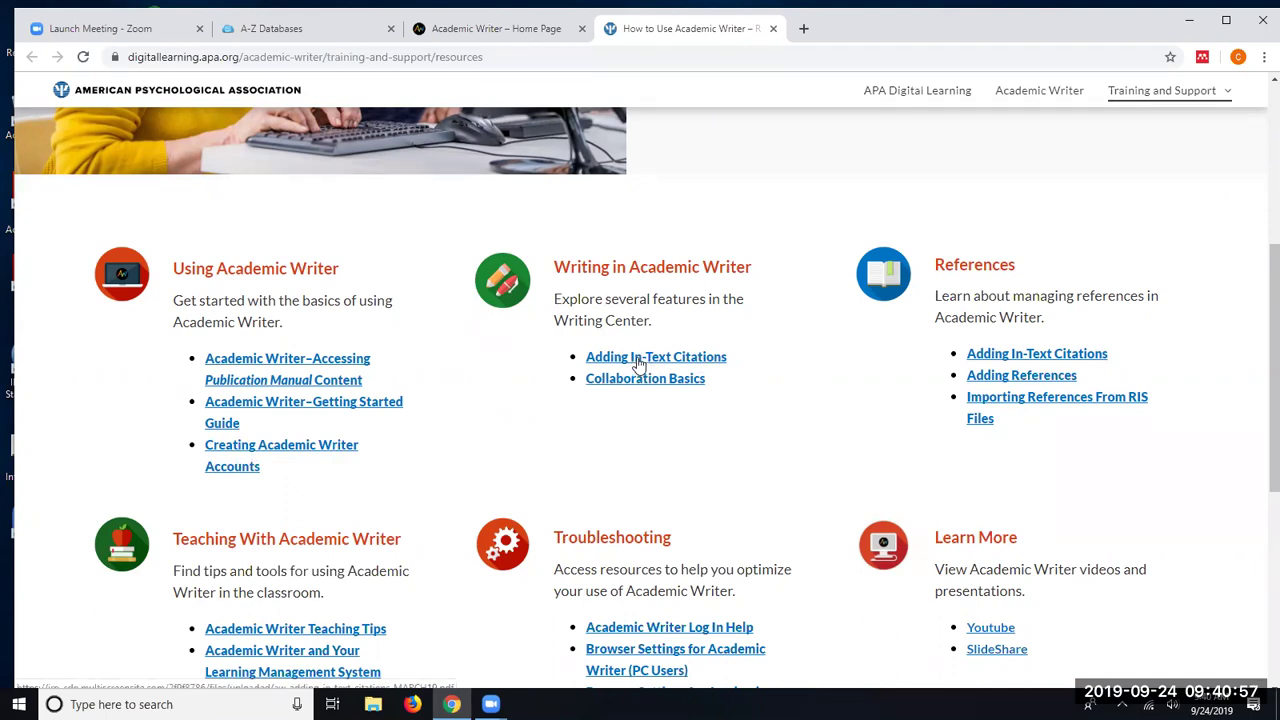
# - View the Adding In-Text Citations PDF handout, then return to the resources tab
pyautogui.click(640, 360)
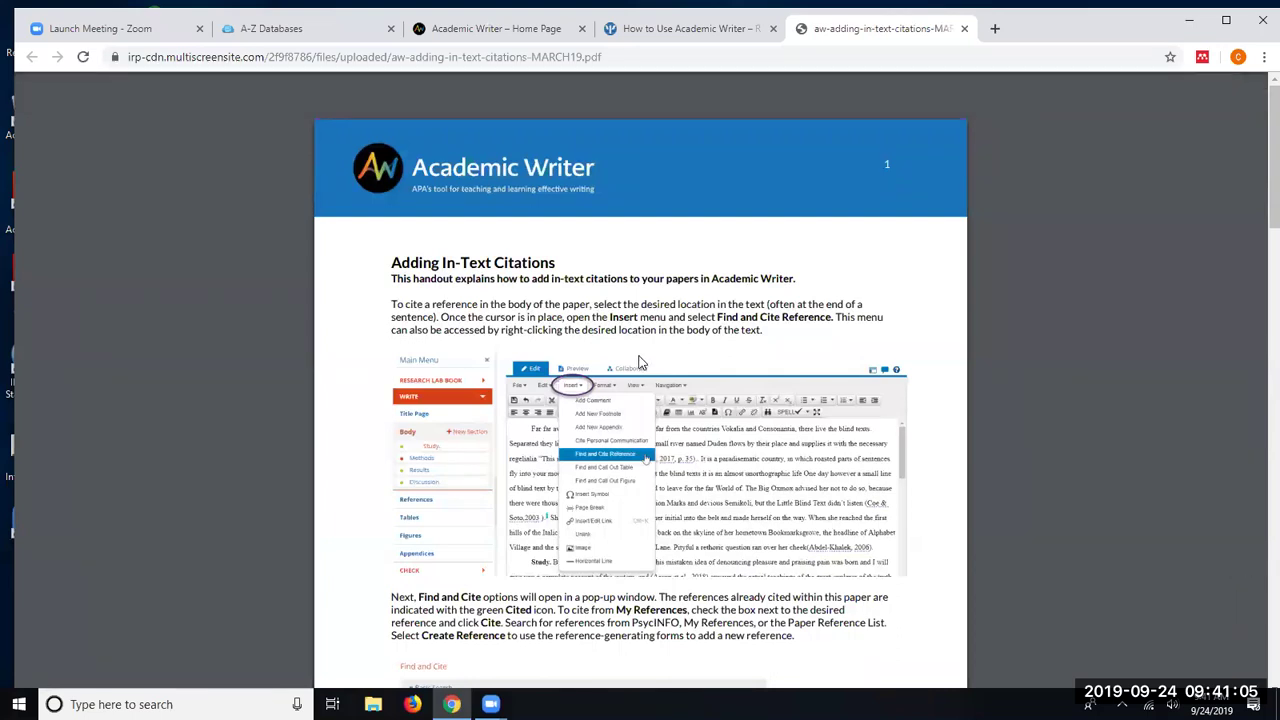
pyautogui.scroll(-1, 639, 358)
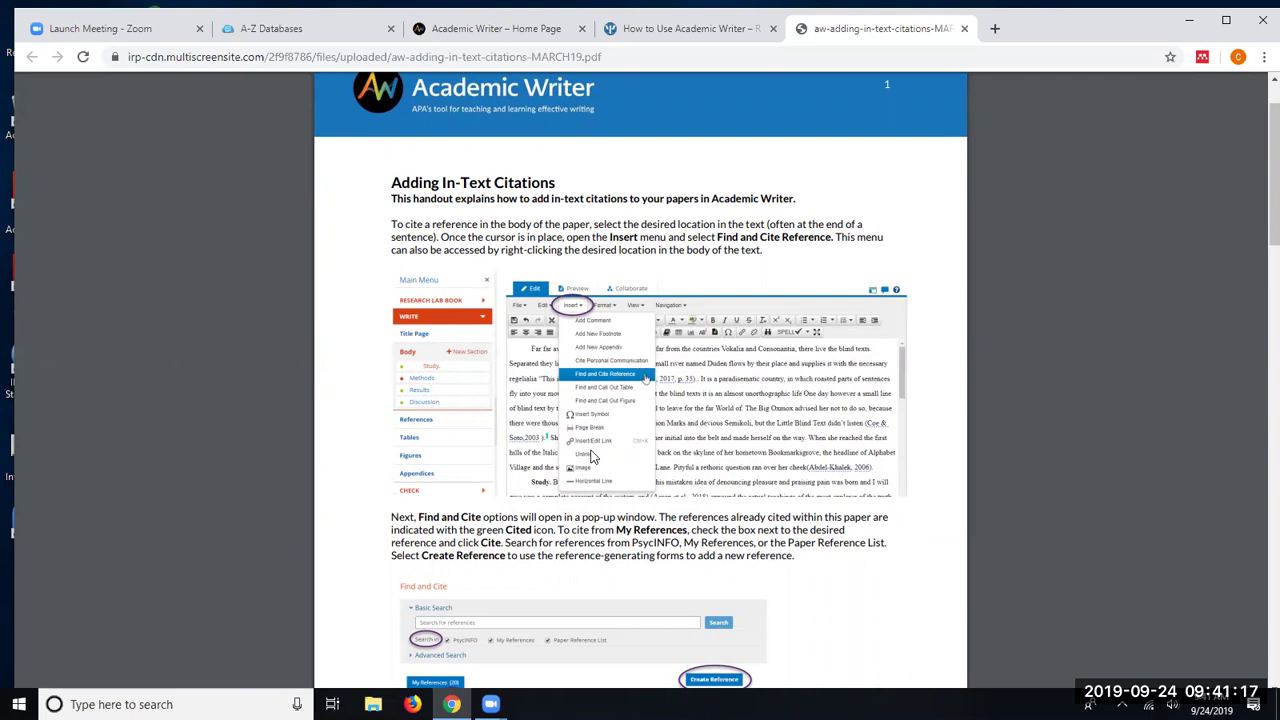
pyautogui.scroll(1, 592, 456)
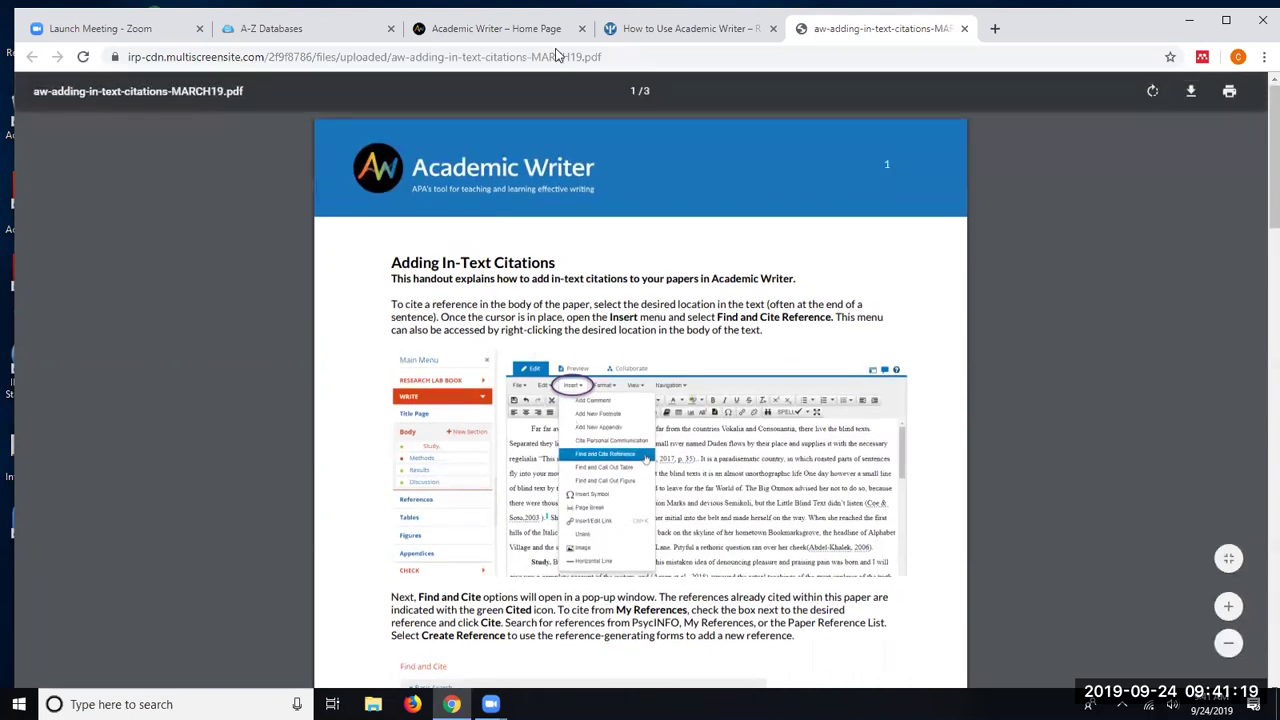
pyautogui.click(642, 28)
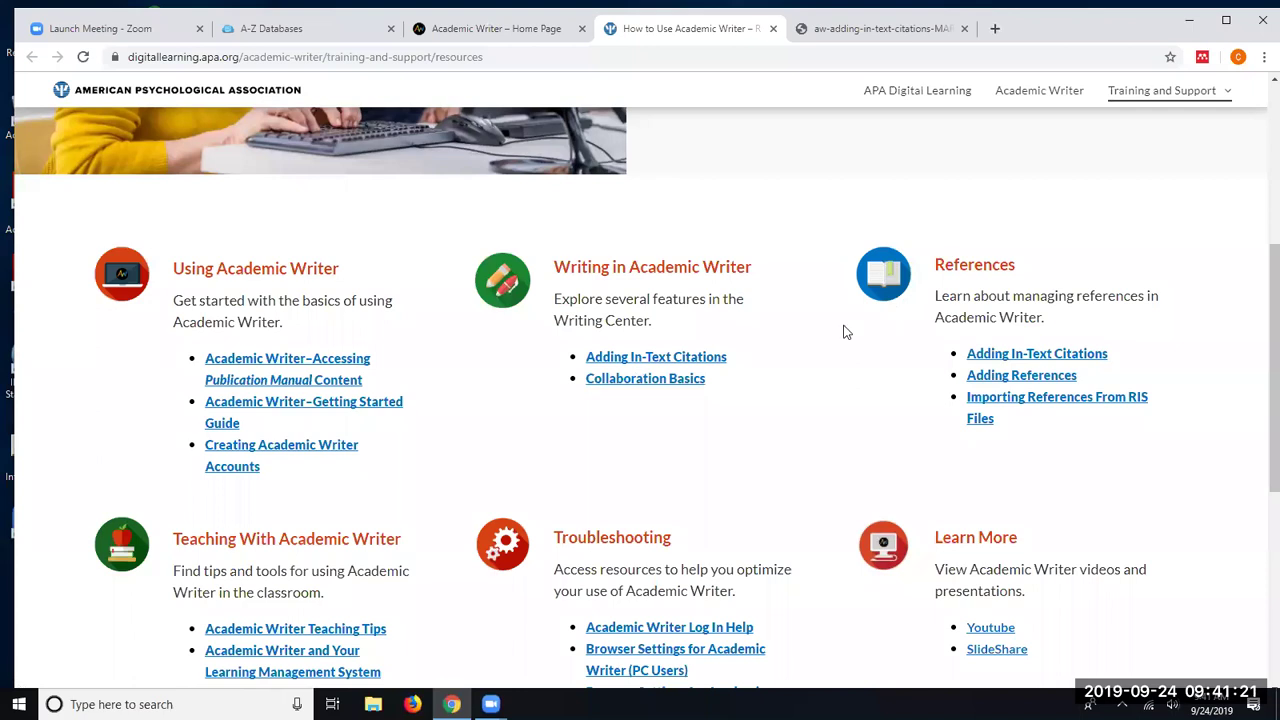
# - Scroll the Resources page back to the top and show the Training and Support dropdown
pyautogui.scroll(-2, 840, 332)
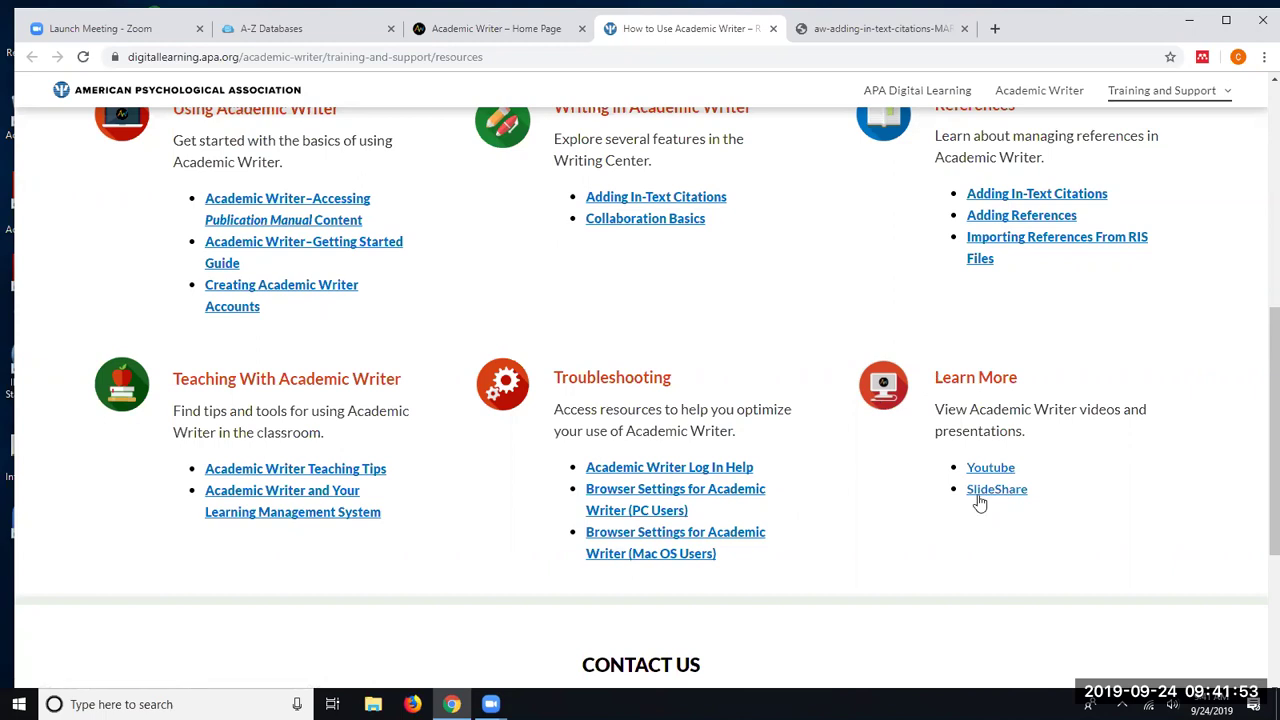
pyautogui.scroll(5, 1017, 457)
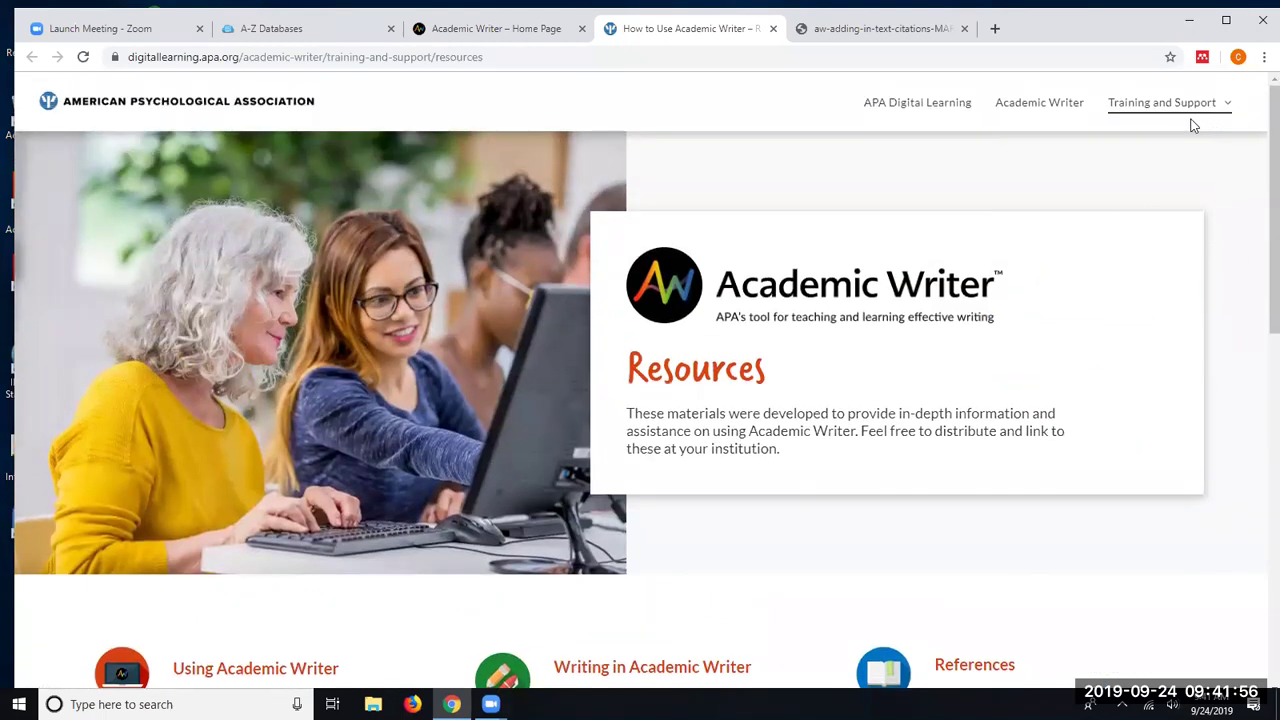
pyautogui.moveTo(1189, 113)
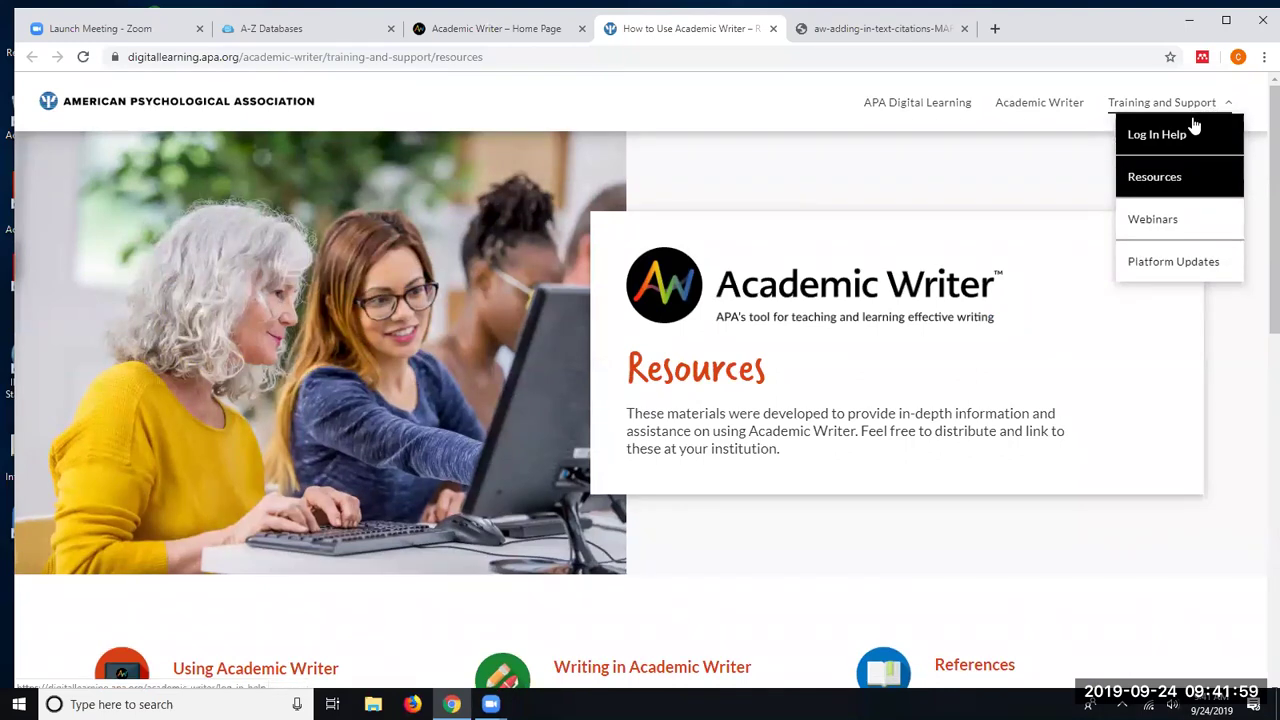
# - Browse the Webinars page's cards, then close it and return to the Academic Writer home tab
pyautogui.click(1167, 229)
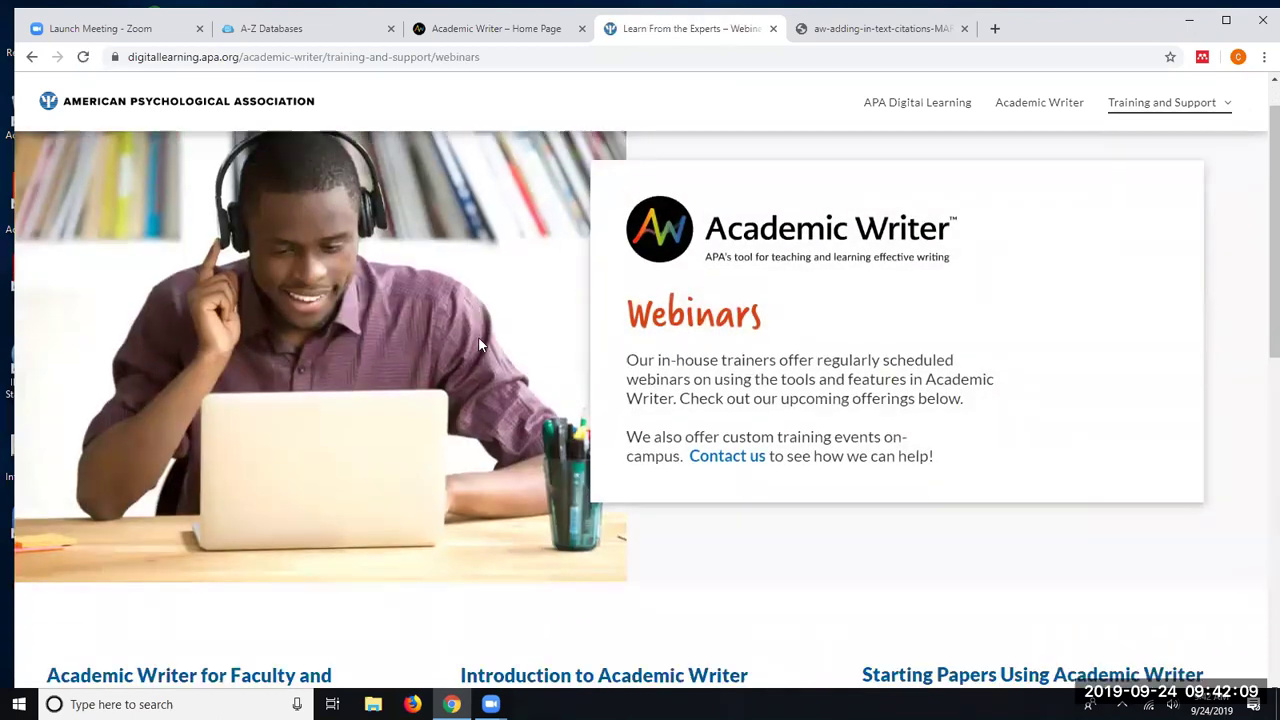
pyautogui.scroll(-3, 478, 340)
pyautogui.scroll(-2, 403, 325)
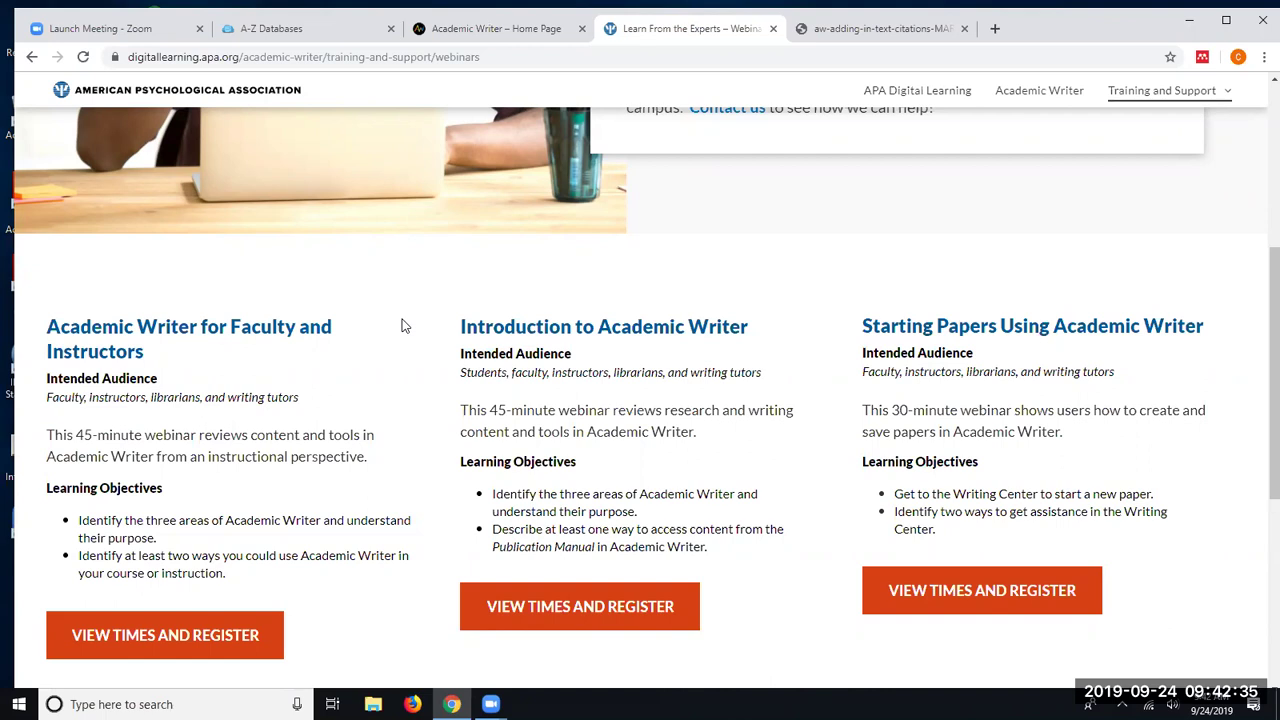
pyautogui.scroll(1, 788, 412)
pyautogui.scroll(3, 788, 413)
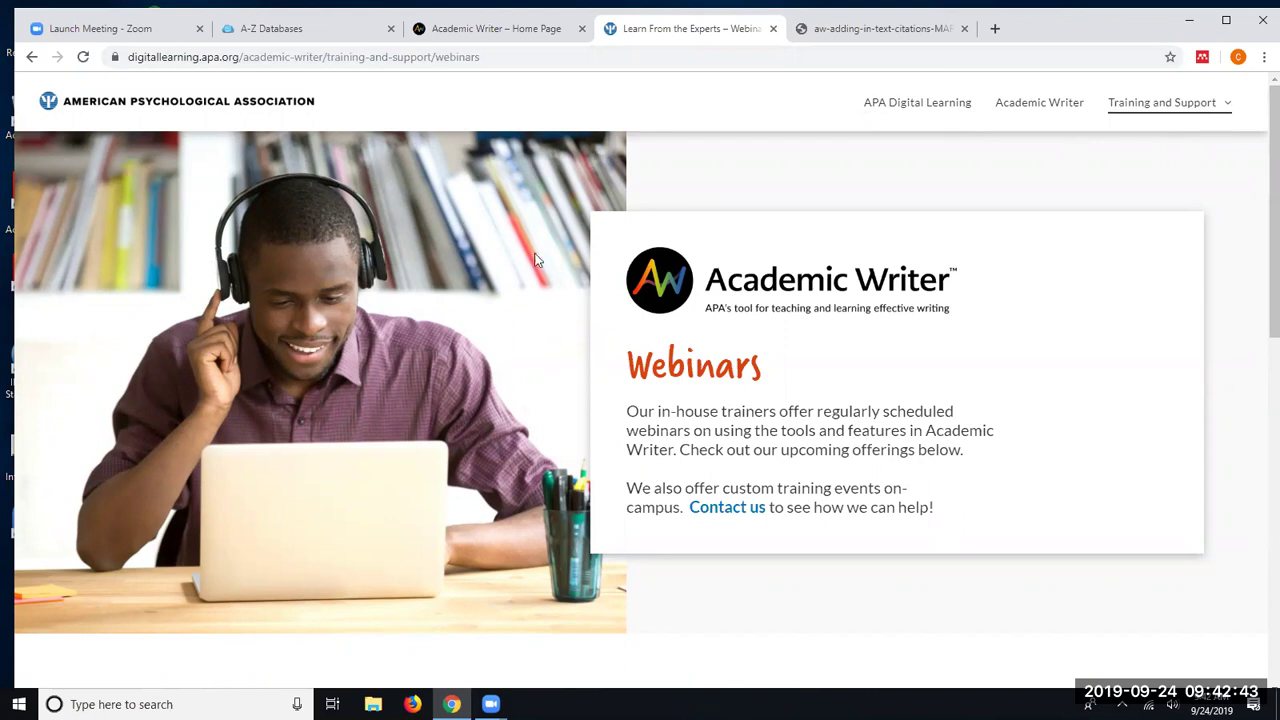
pyautogui.click(773, 29)
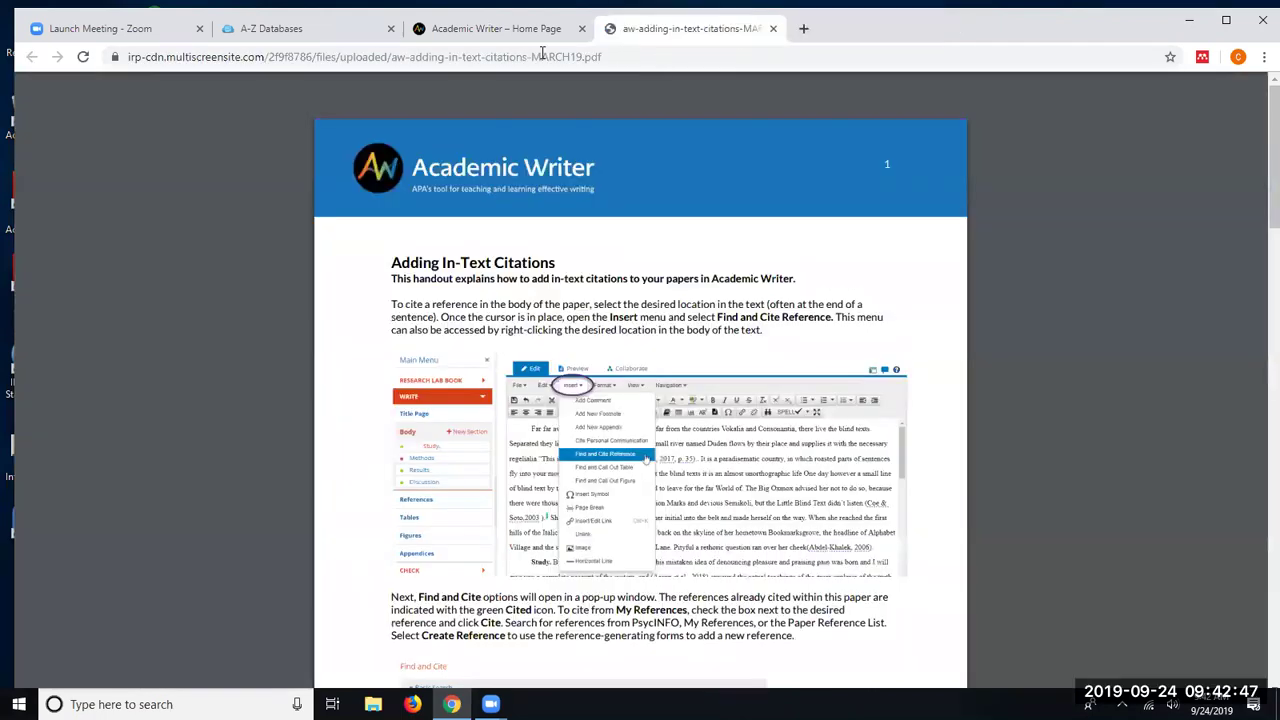
pyautogui.click(519, 35)
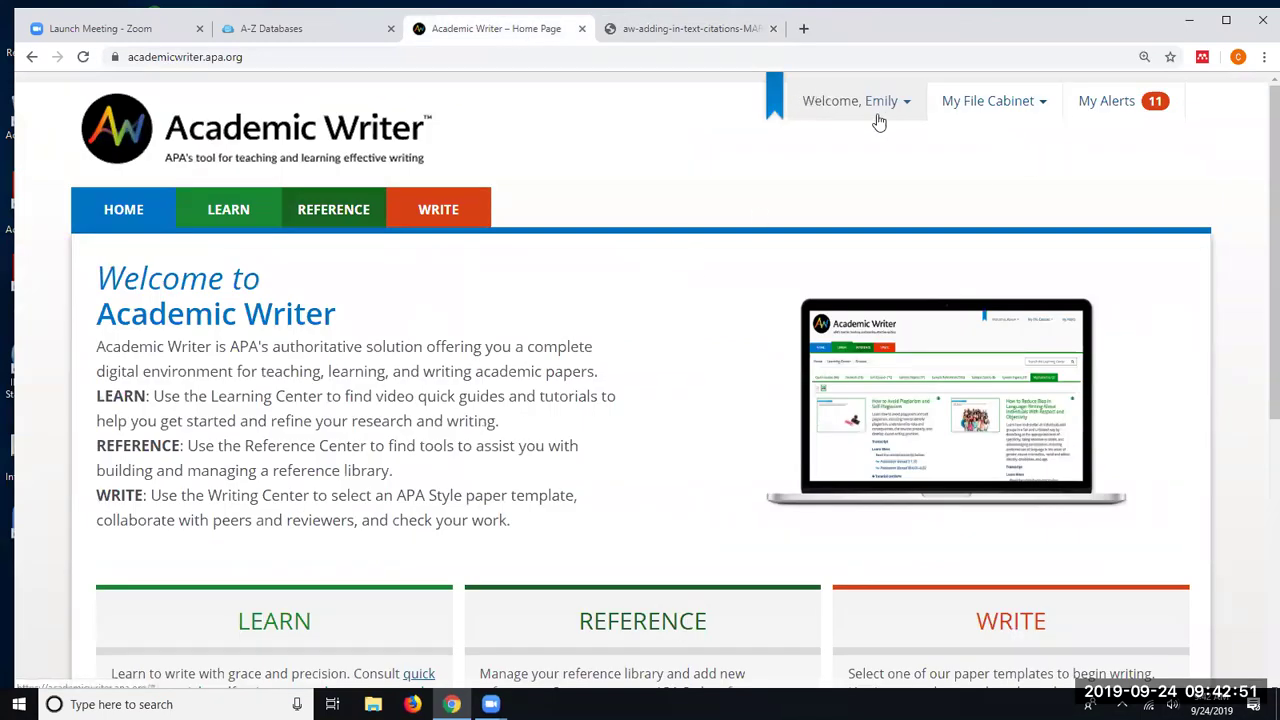
pyautogui.click(1000, 110)
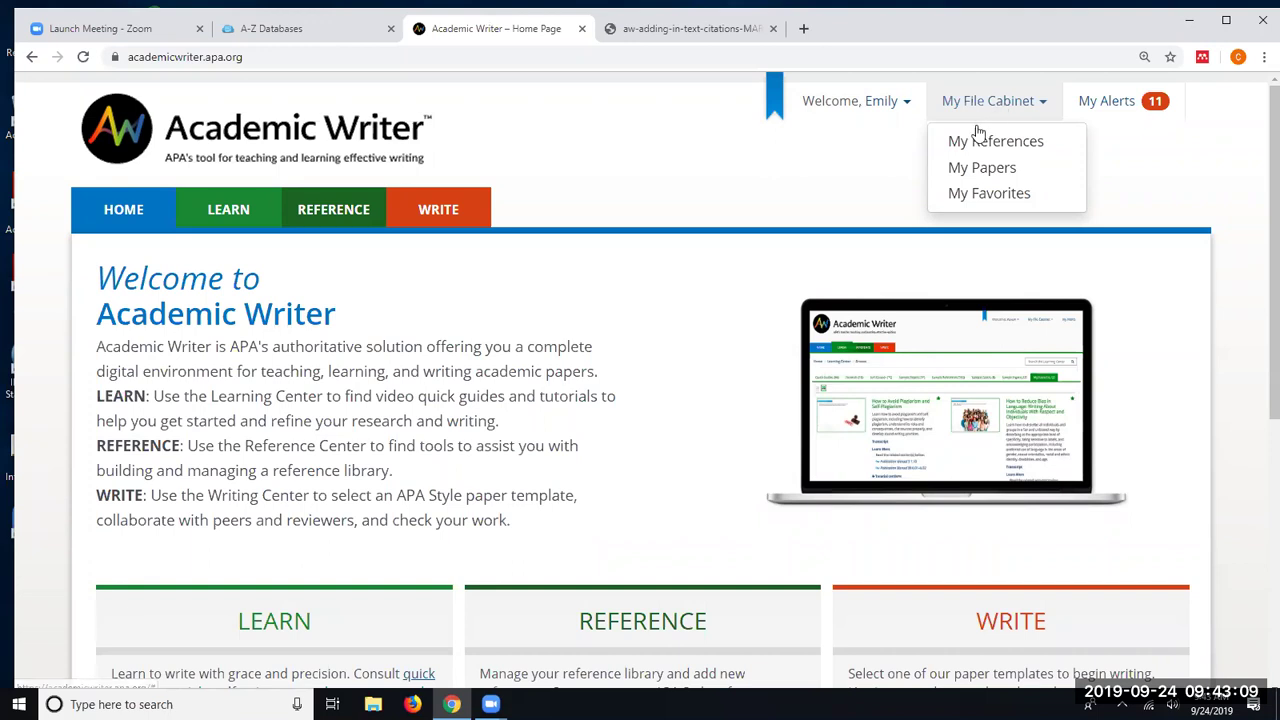
pyautogui.scroll(-5, 829, 194)
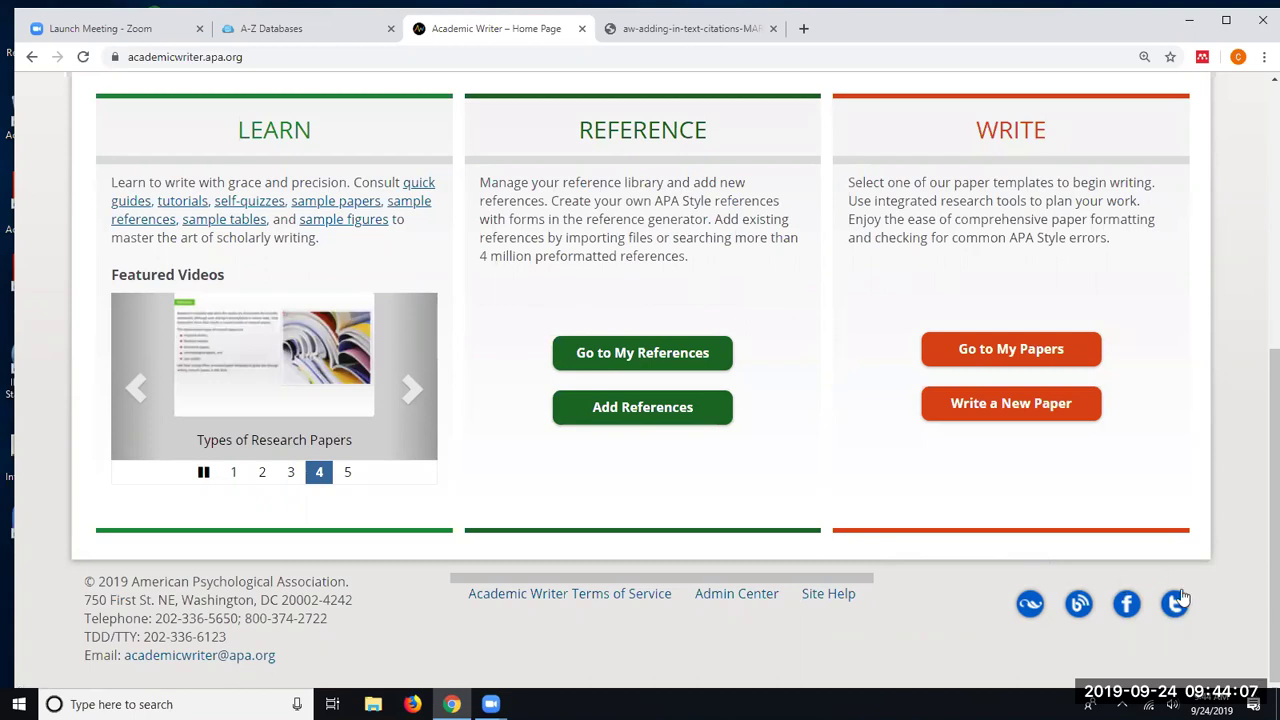
# - Open the APA Style Blog from the footer and scroll through its 7th edition posts
pyautogui.click(1079, 605)
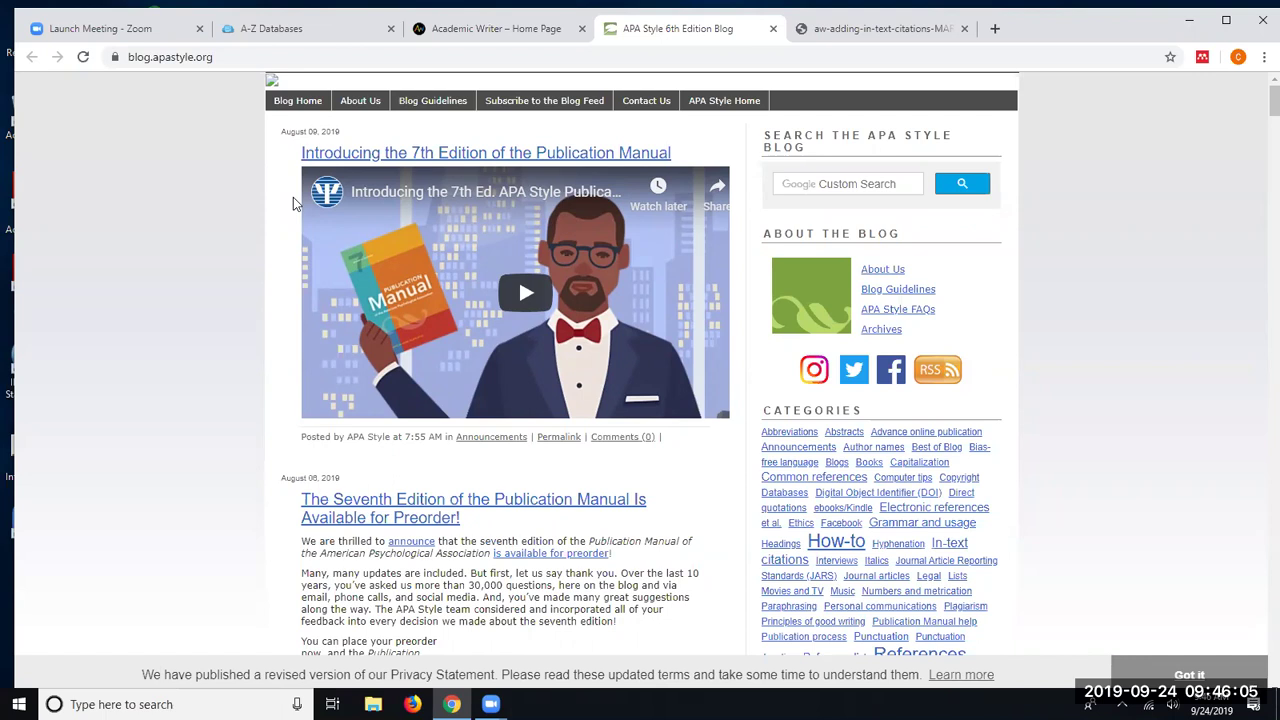
pyautogui.scroll(-3, 381, 297)
pyautogui.scroll(-12, 381, 297)
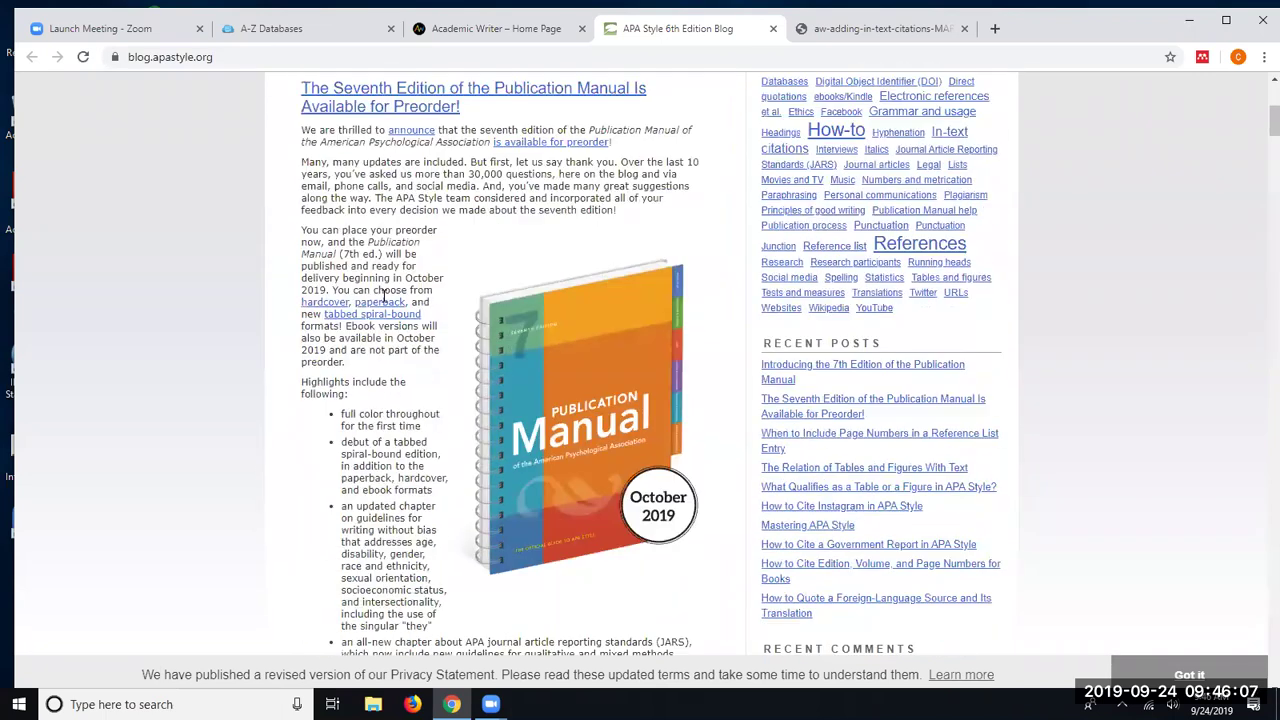
pyautogui.scroll(1, 383, 296)
pyautogui.scroll(10, 383, 296)
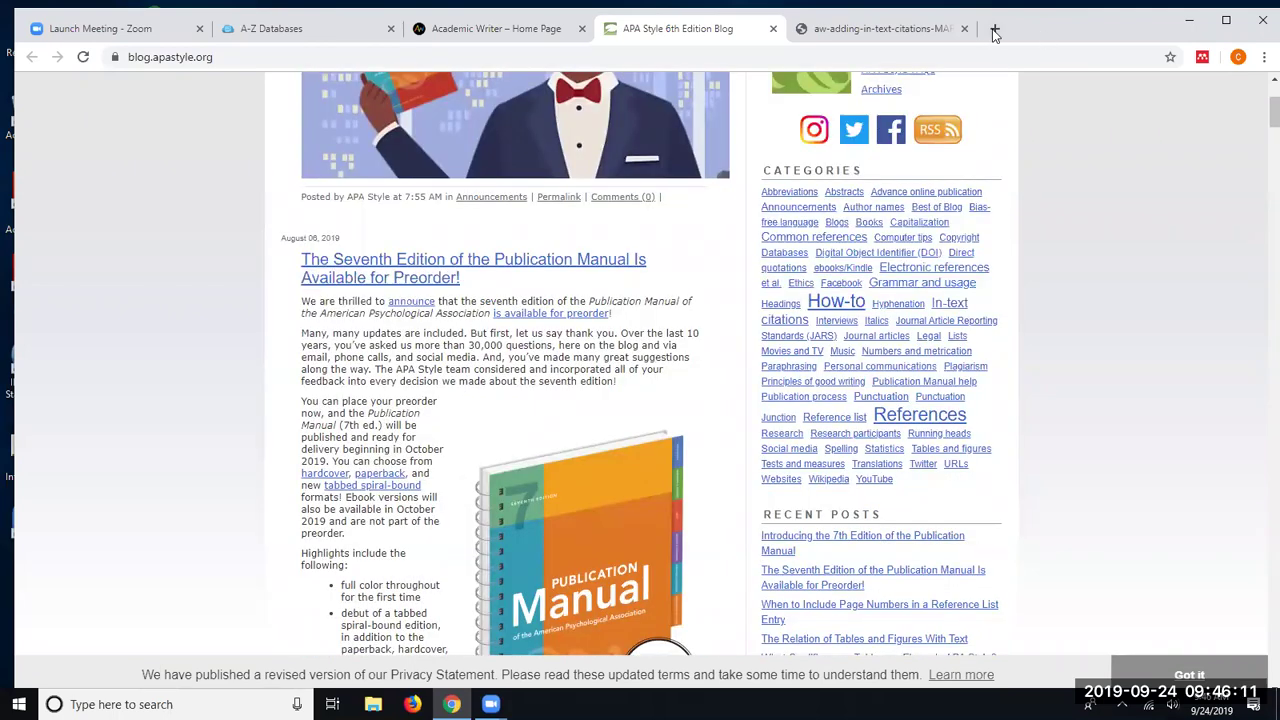
pyautogui.click(994, 28)
pyautogui.write('www.')
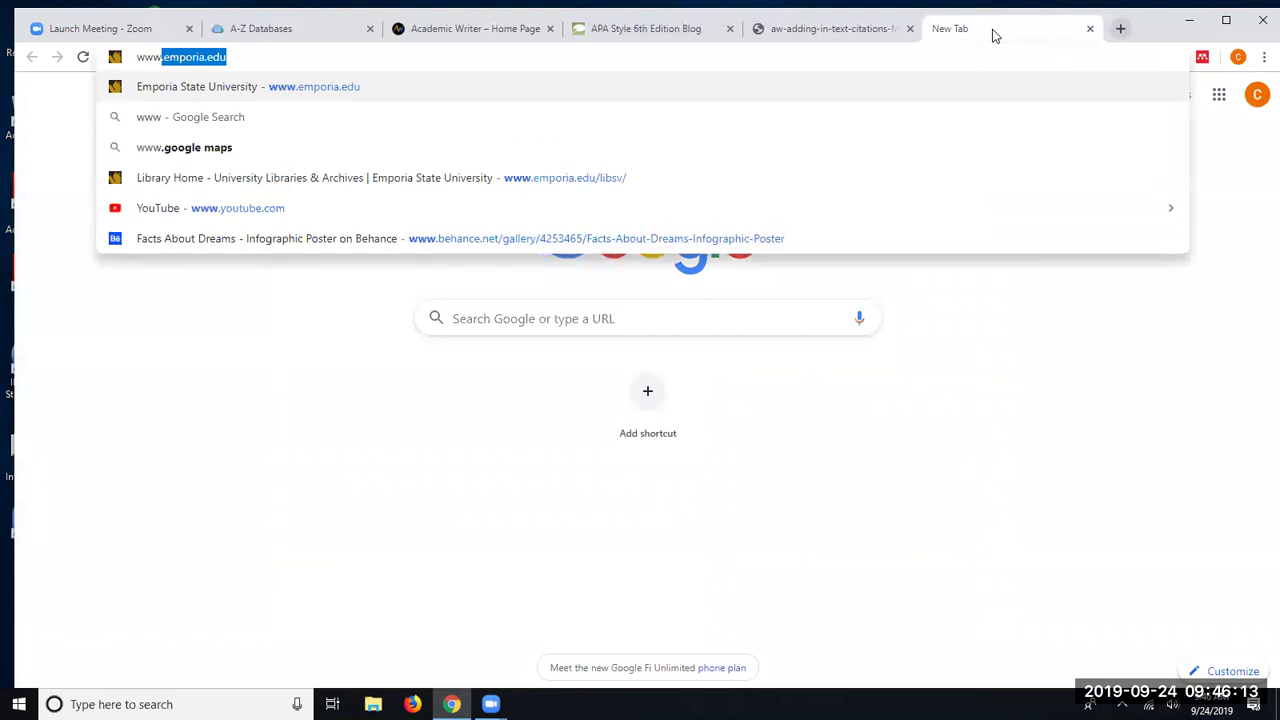
pyautogui.write('apa.org')
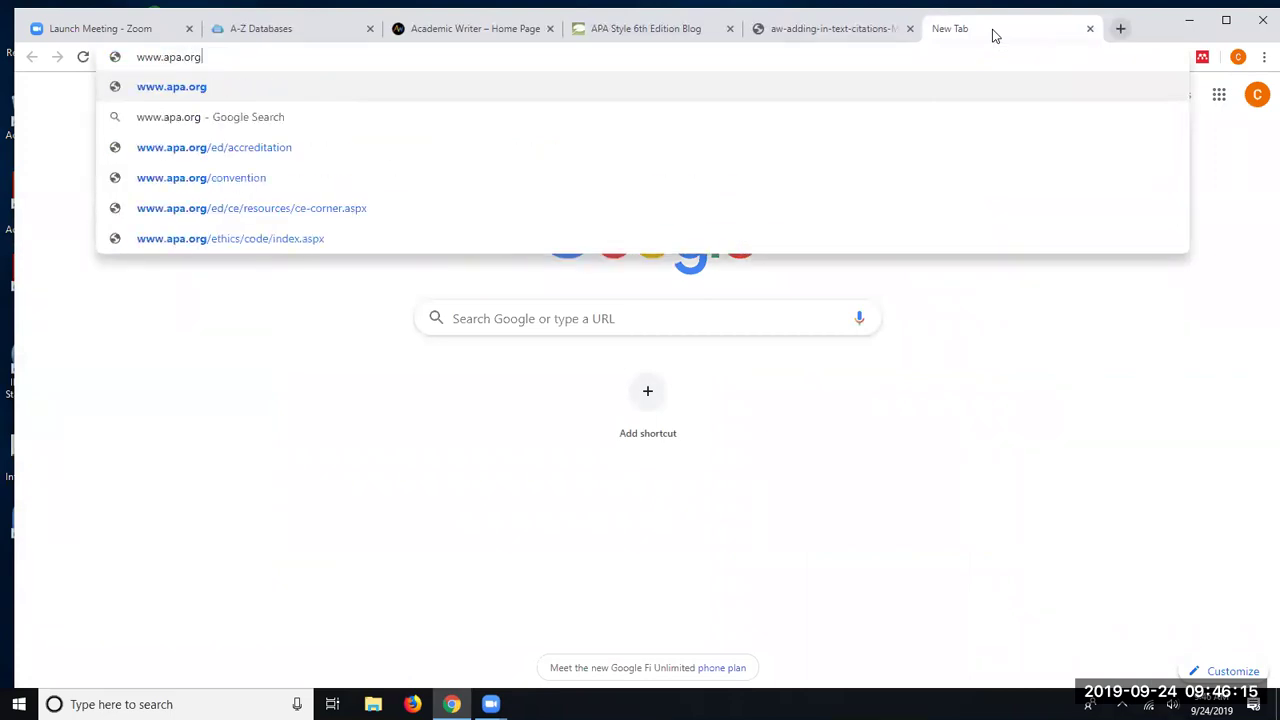
pyautogui.press('Return')
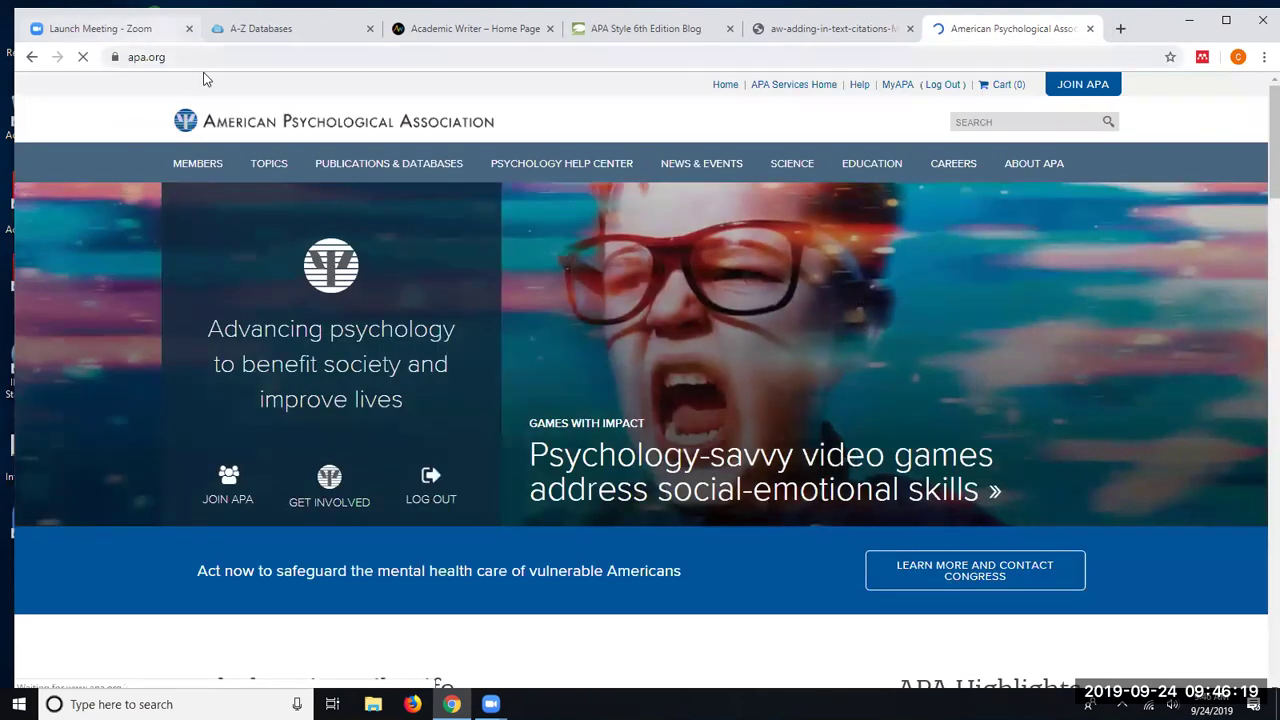
pyautogui.click(376, 171)
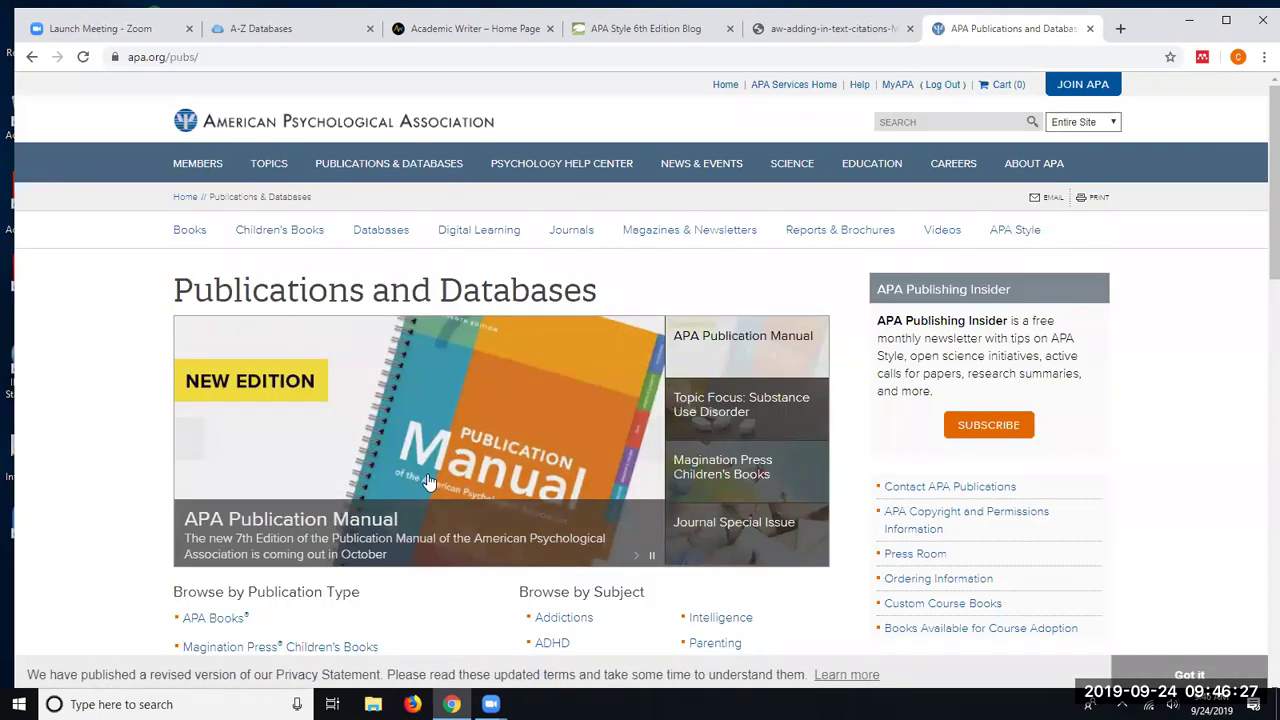
# - Open the Publication Manual 7th edition page in a new tab, read through it, then return to Academic Writer
pyautogui.click(397, 426)
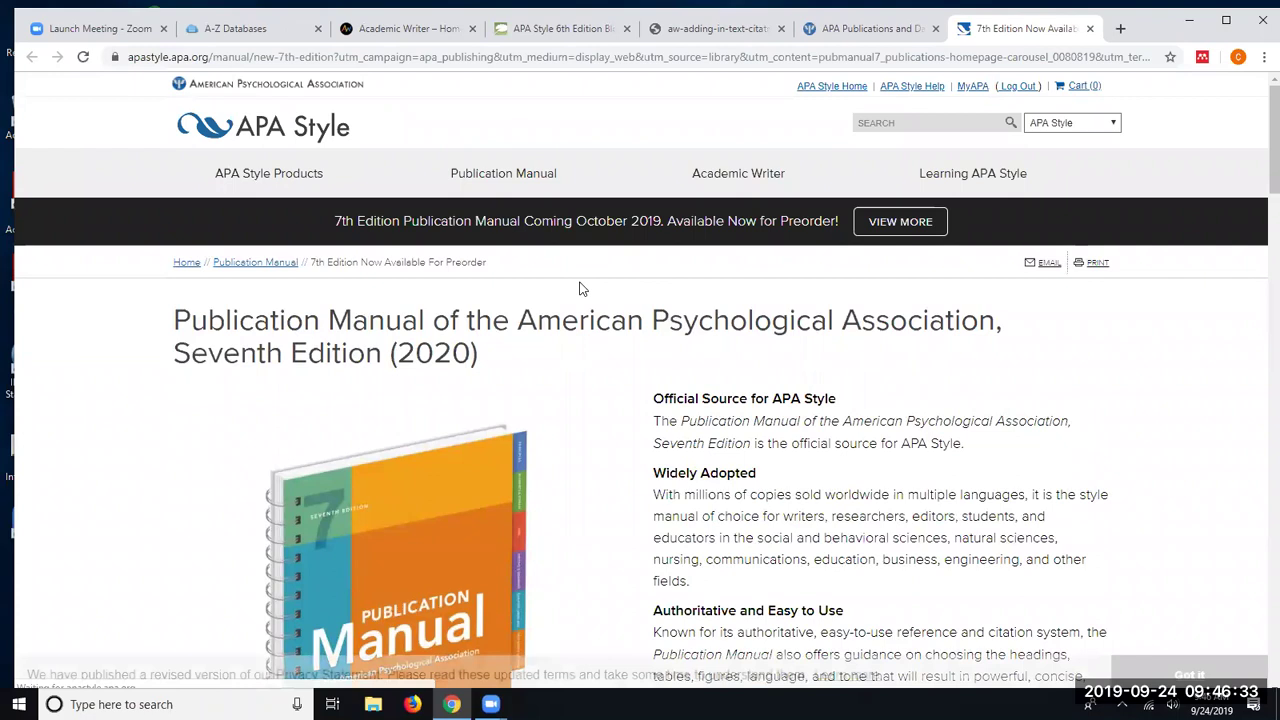
pyautogui.scroll(-1, 587, 301)
pyautogui.scroll(-6, 587, 301)
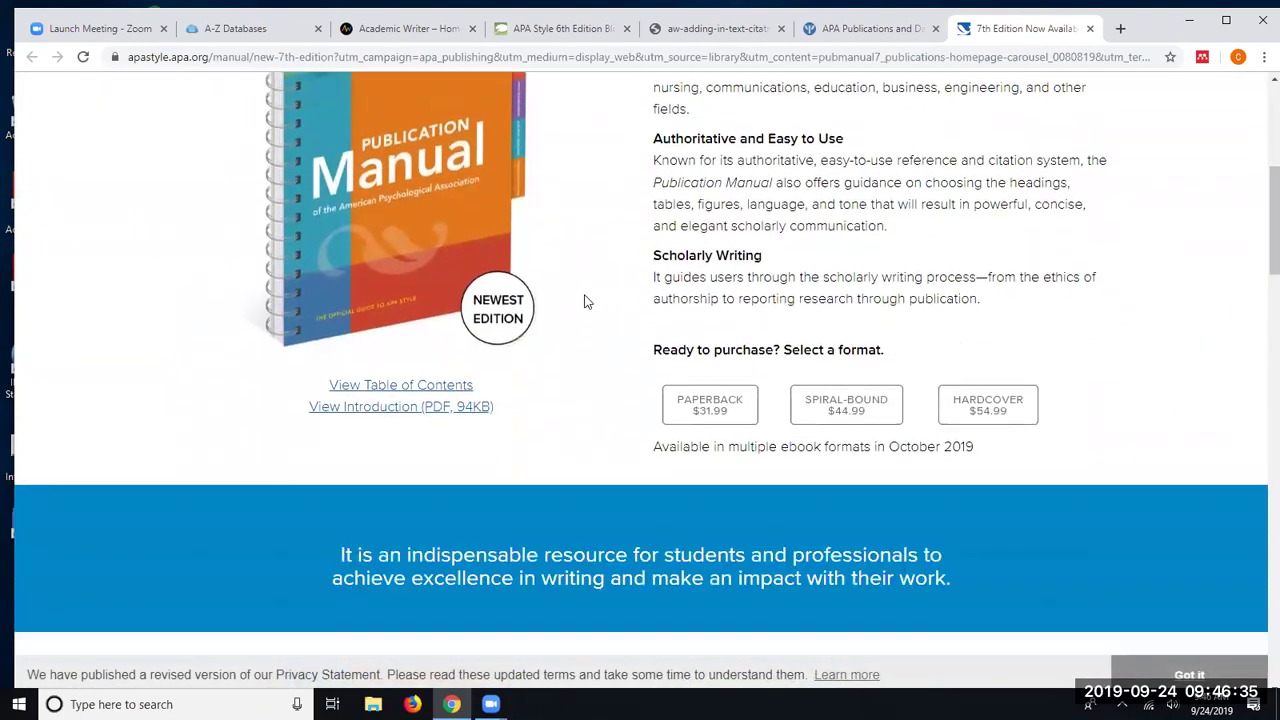
pyautogui.scroll(-3, 584, 294)
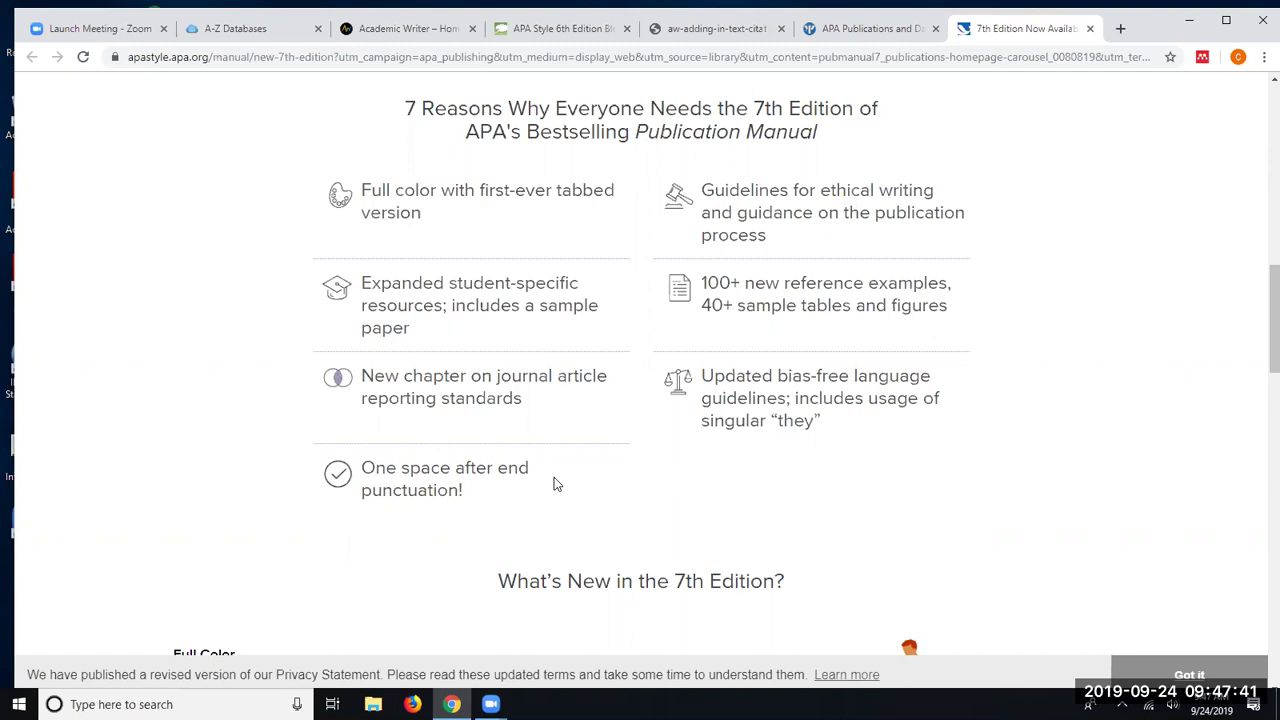
pyautogui.scroll(-4, 488, 338)
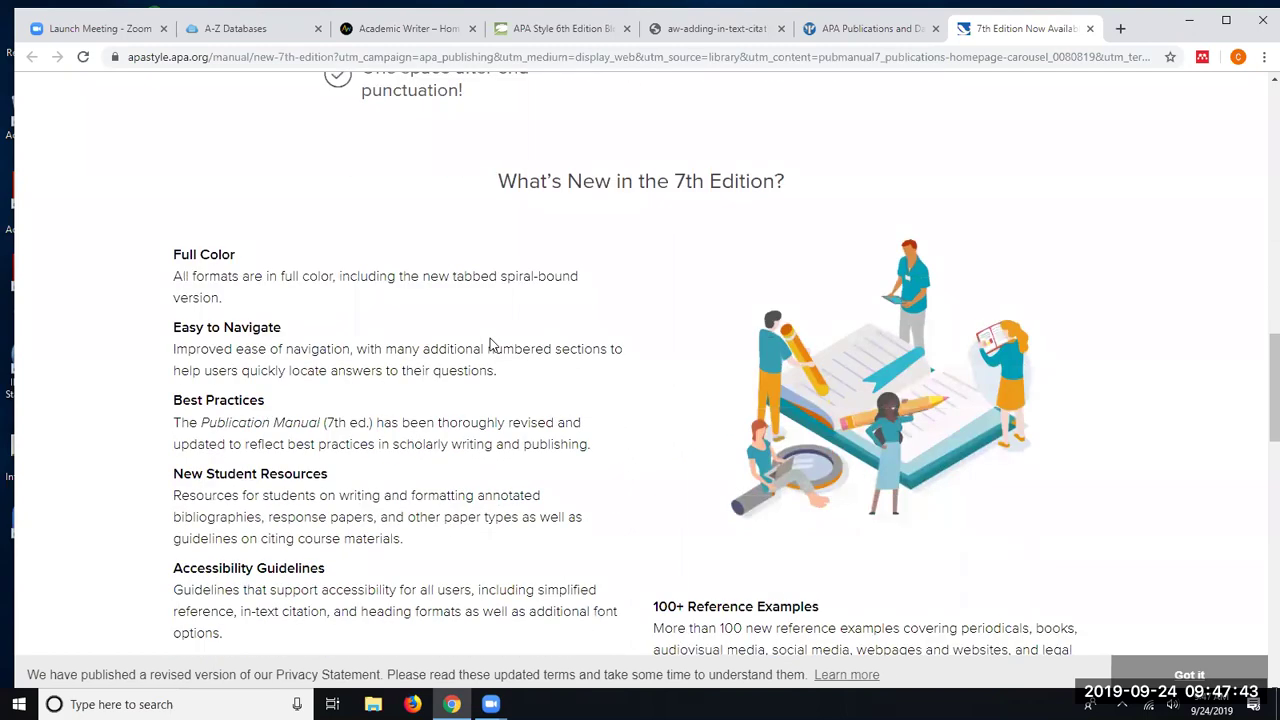
pyautogui.scroll(-2, 490, 345)
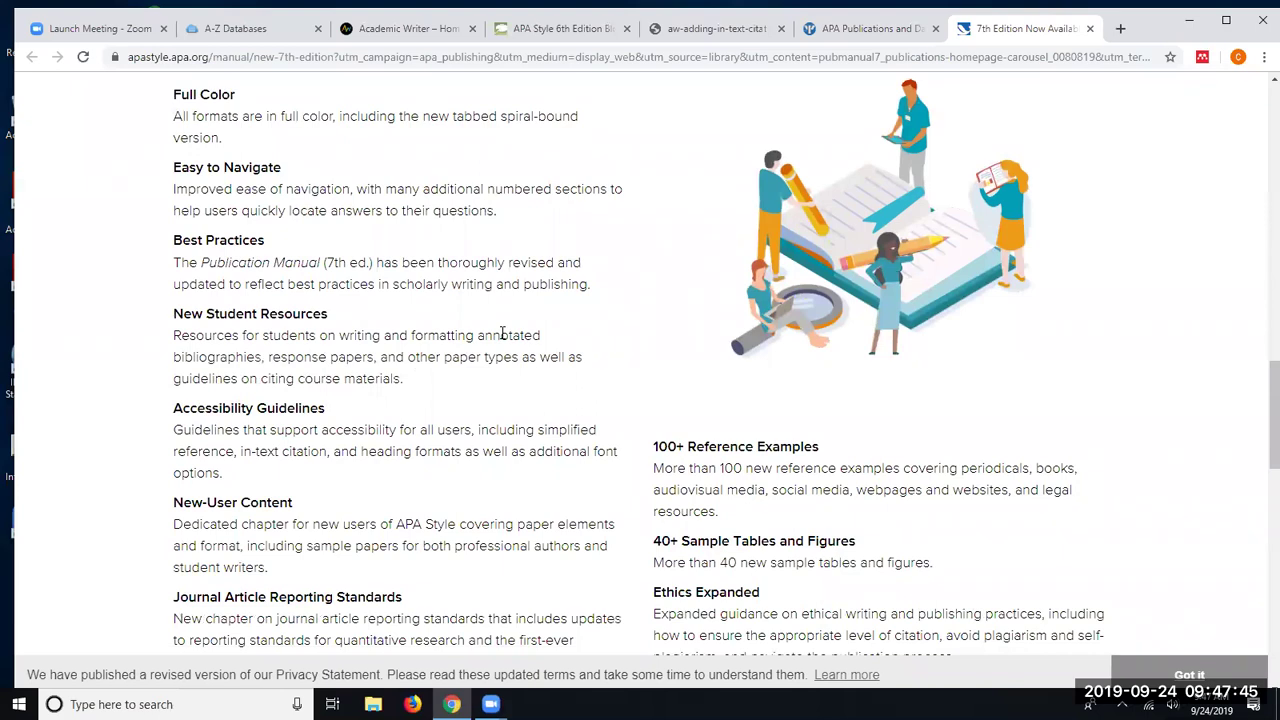
pyautogui.scroll(5, 500, 330)
pyautogui.scroll(3, 493, 316)
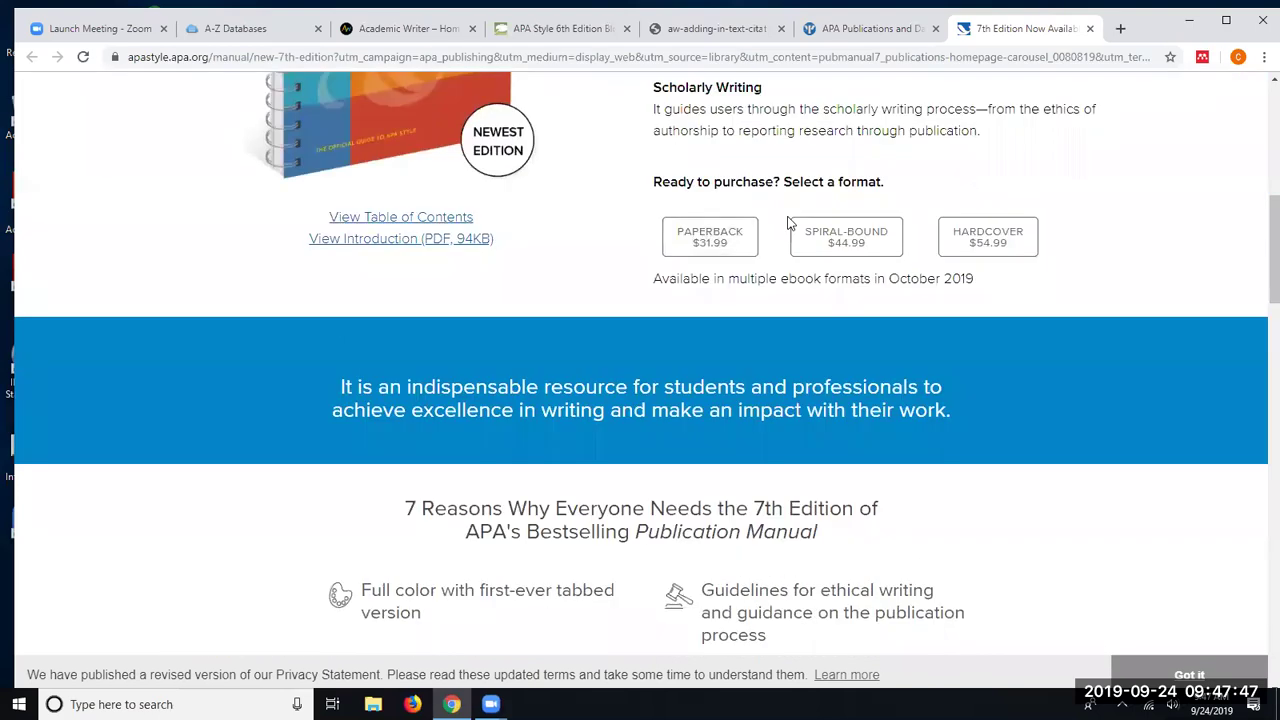
pyautogui.click(410, 29)
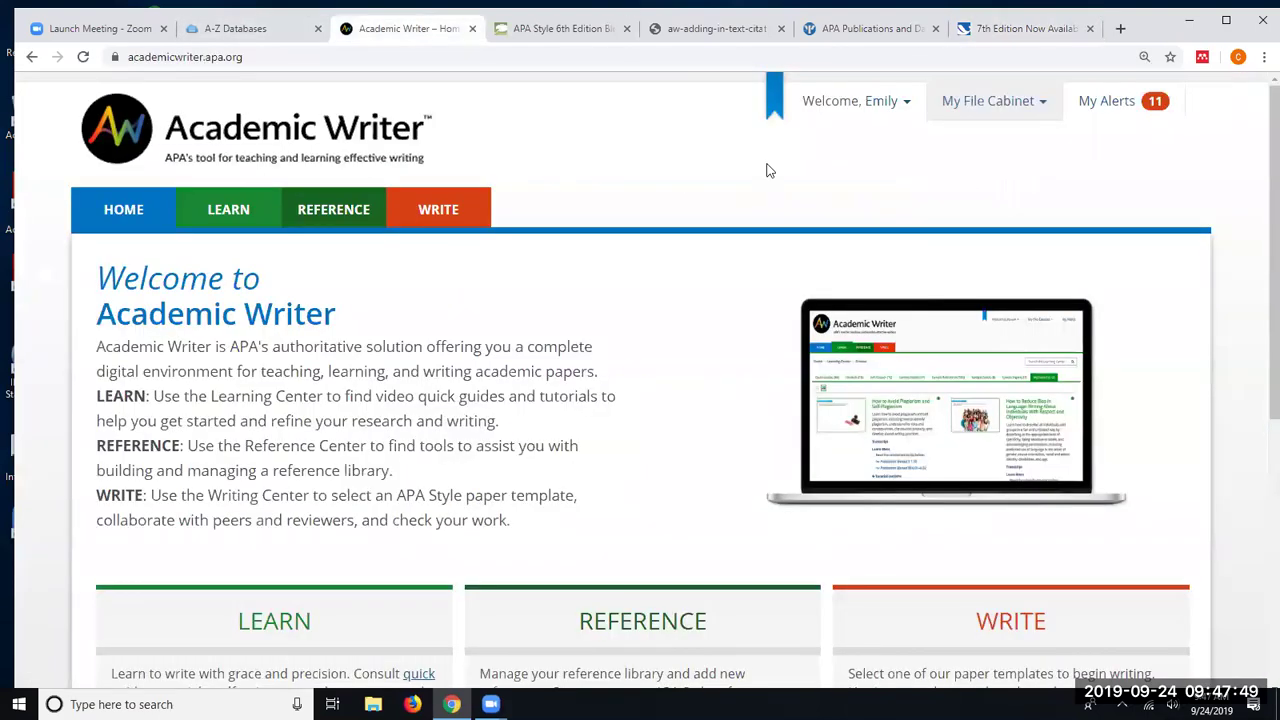
# - Close the APA Style blog tab so the Academic Writer home page is back in front
pyautogui.click(627, 29)
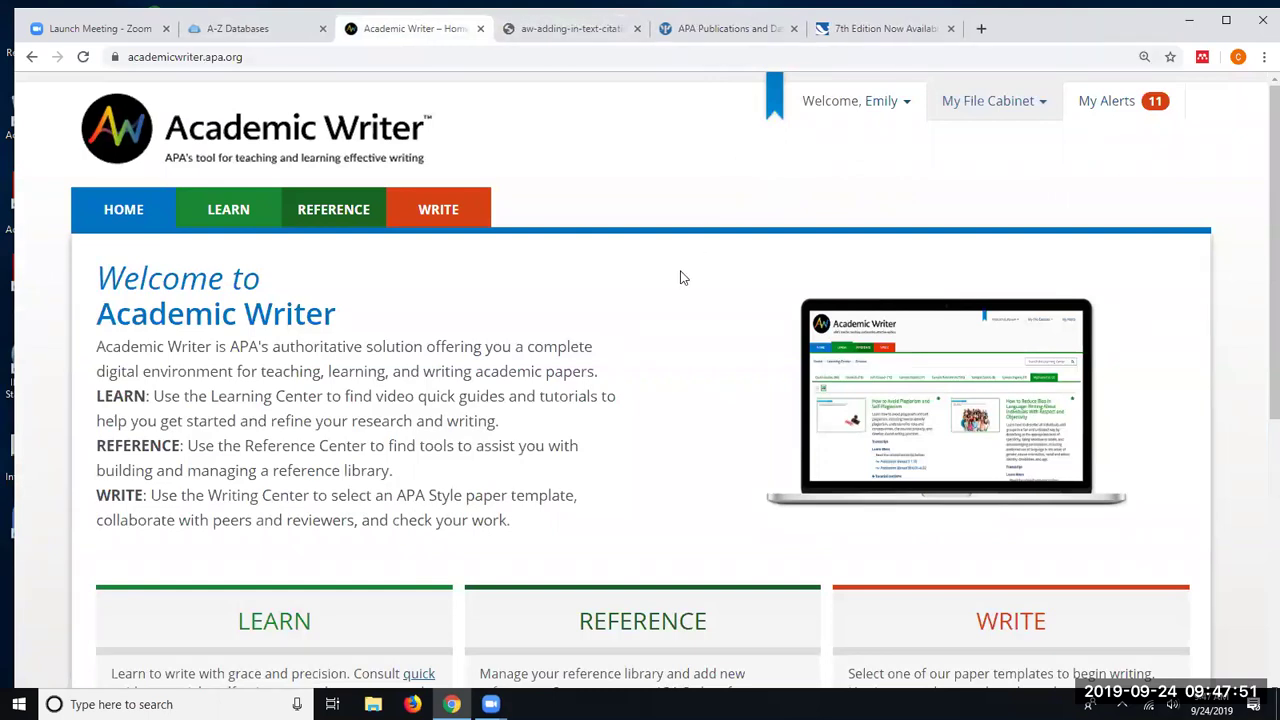
pyautogui.scroll(-1, 680, 276)
pyautogui.scroll(1, 680, 276)
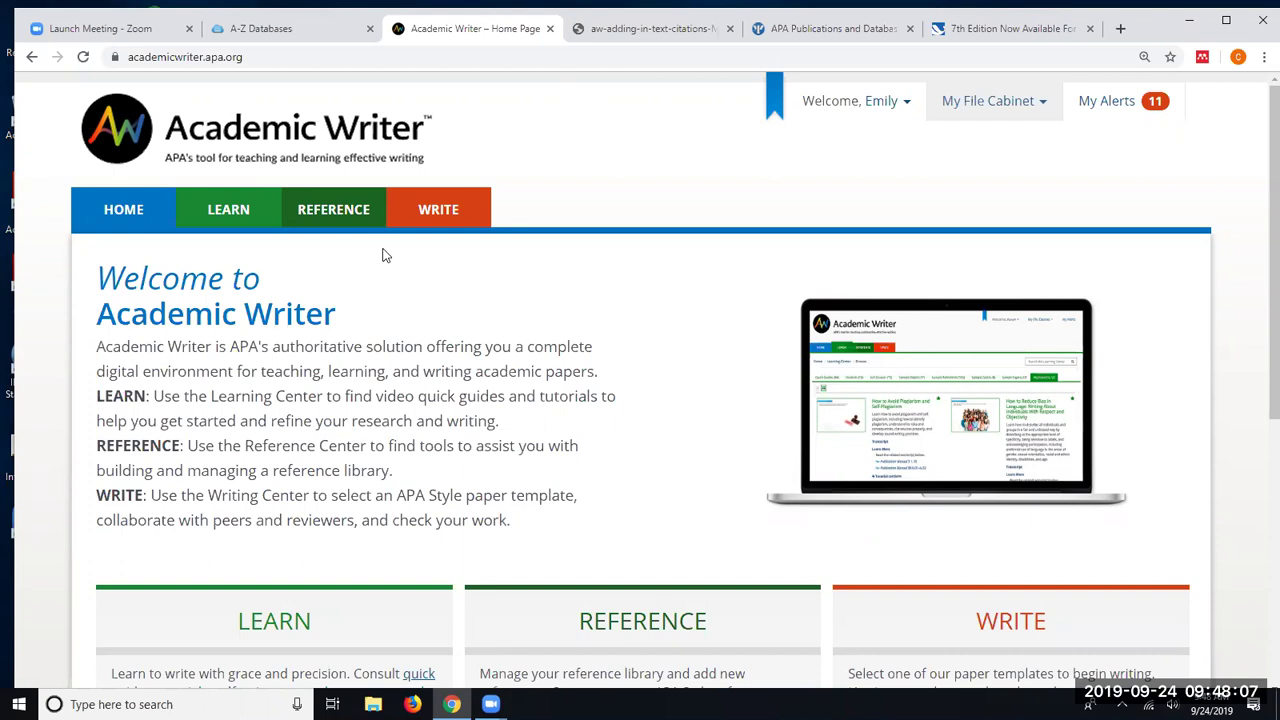
# - Open the Learning Center and list all 66 Quick Guides by title, with Abbreviations details shown
pyautogui.click(228, 210)
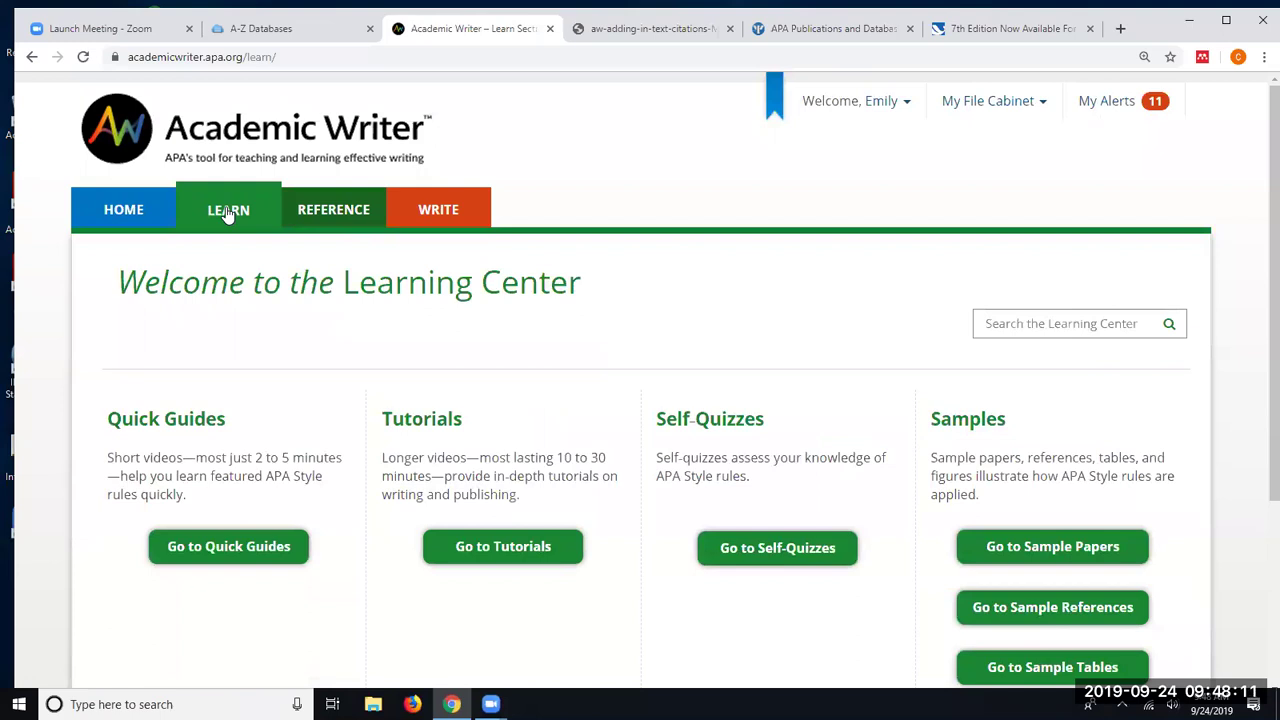
pyautogui.scroll(-1, 266, 215)
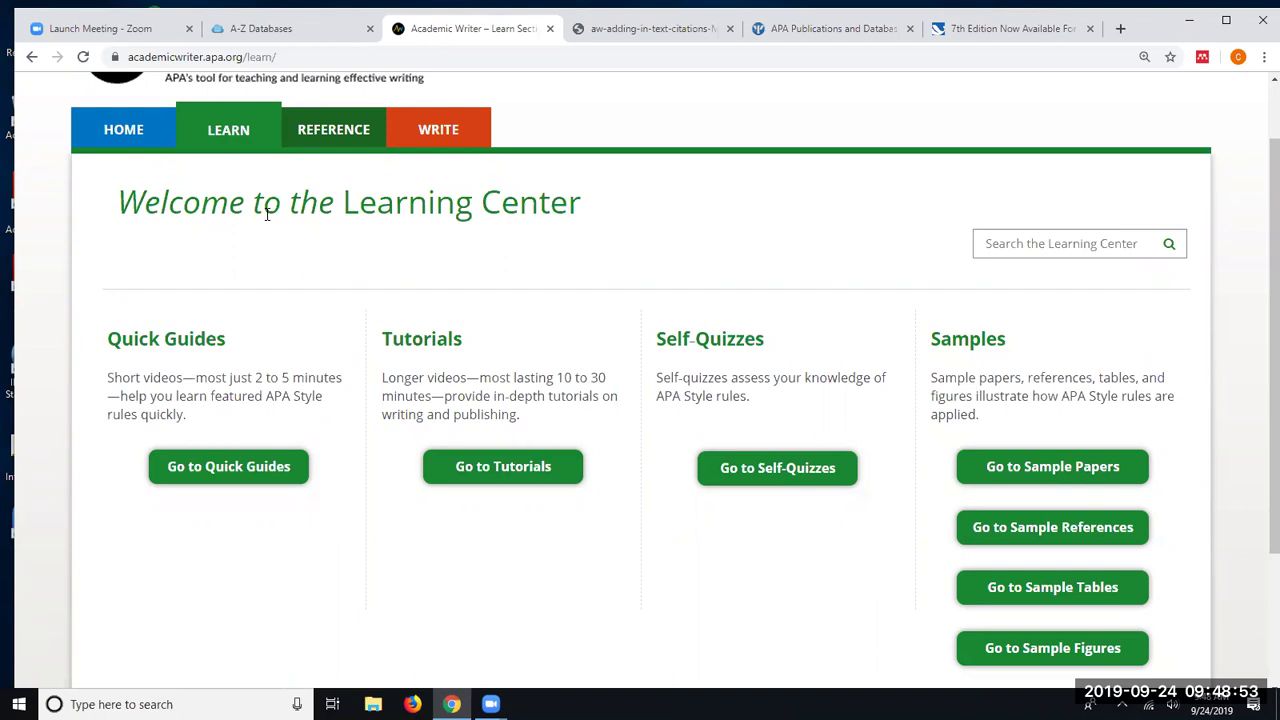
pyautogui.click(202, 468)
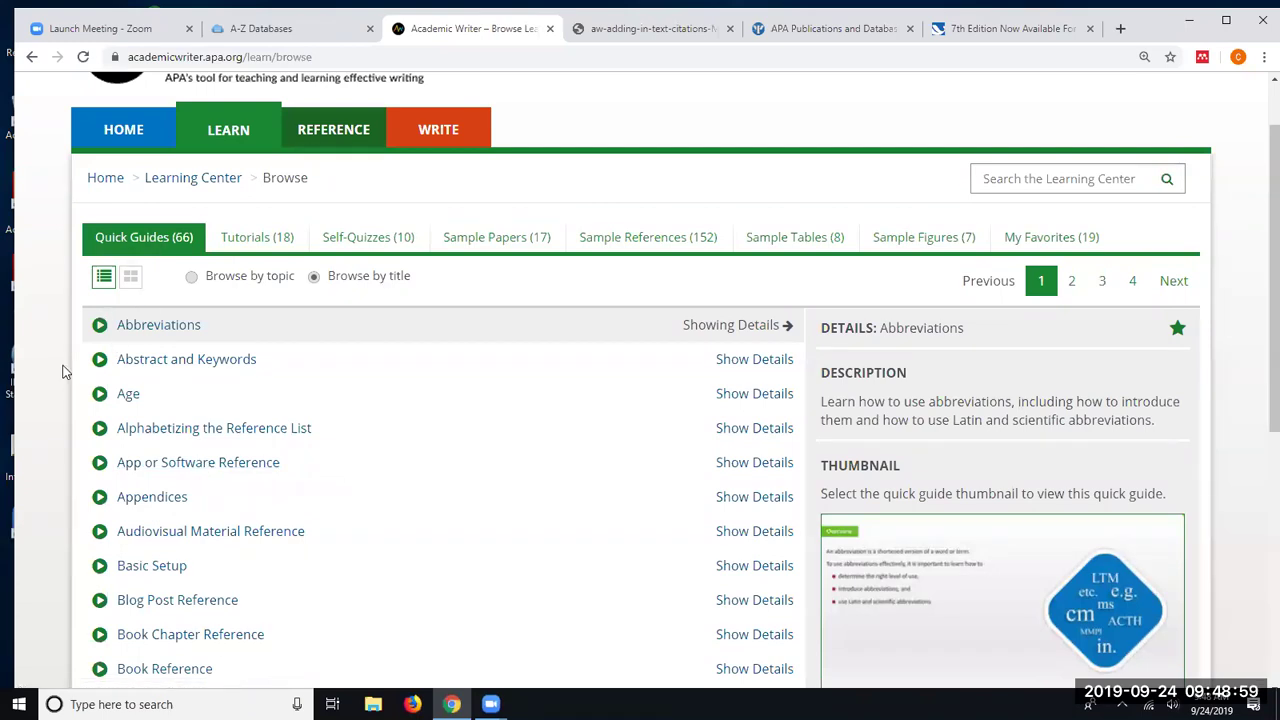
pyautogui.scroll(-1, 63, 371)
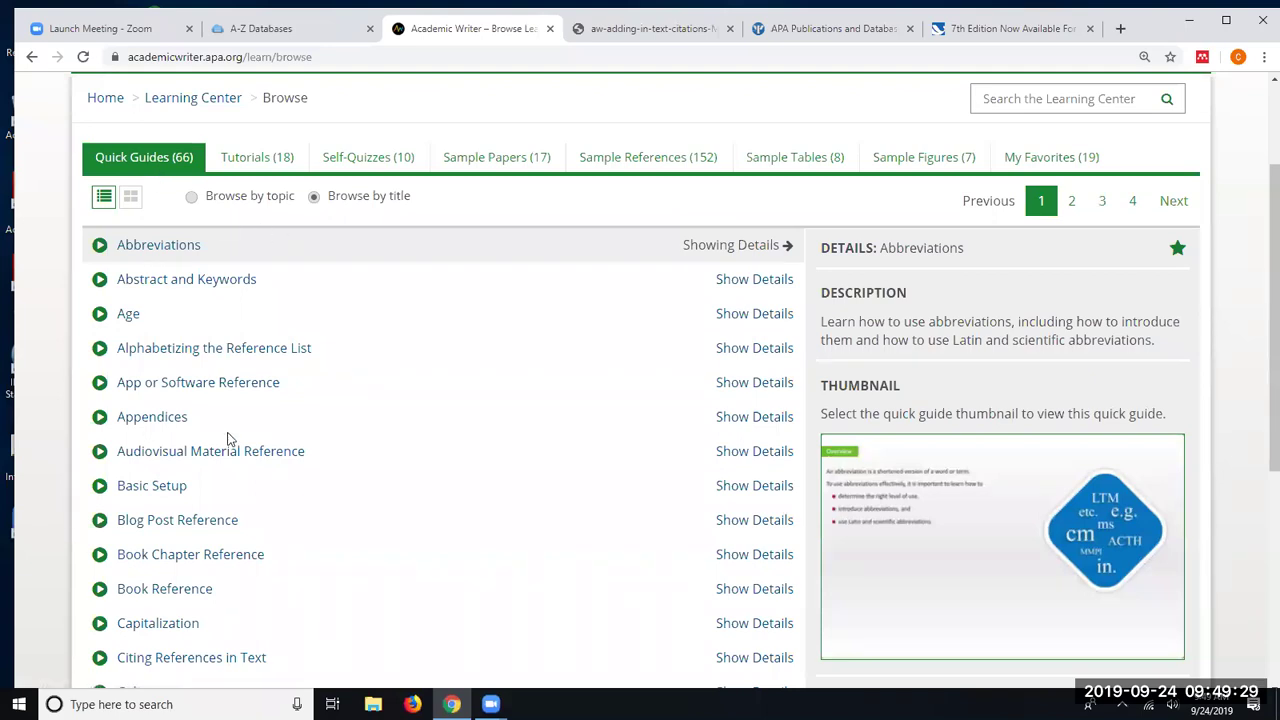
pyautogui.scroll(-1, 214, 442)
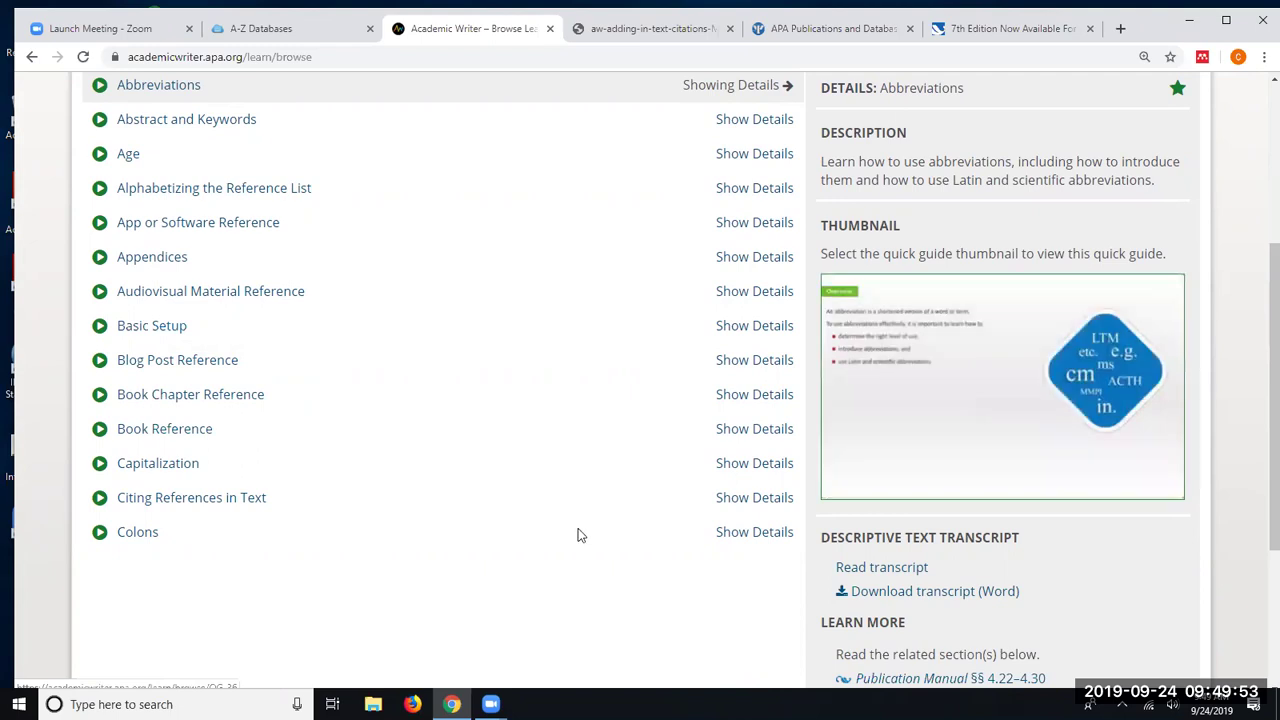
pyautogui.scroll(3, 372, 288)
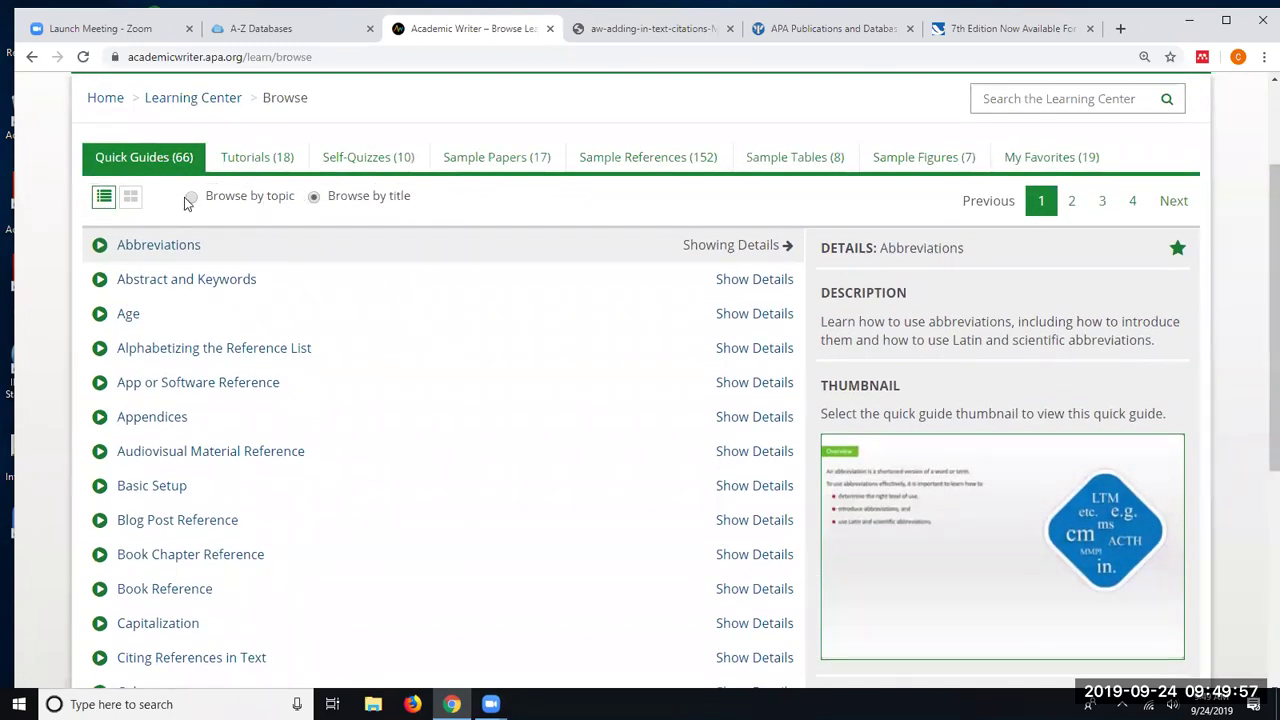
# - Group the Quick Guides by topic and expand Citing Sources, Page Formatting and Reference List
pyautogui.click(190, 197)
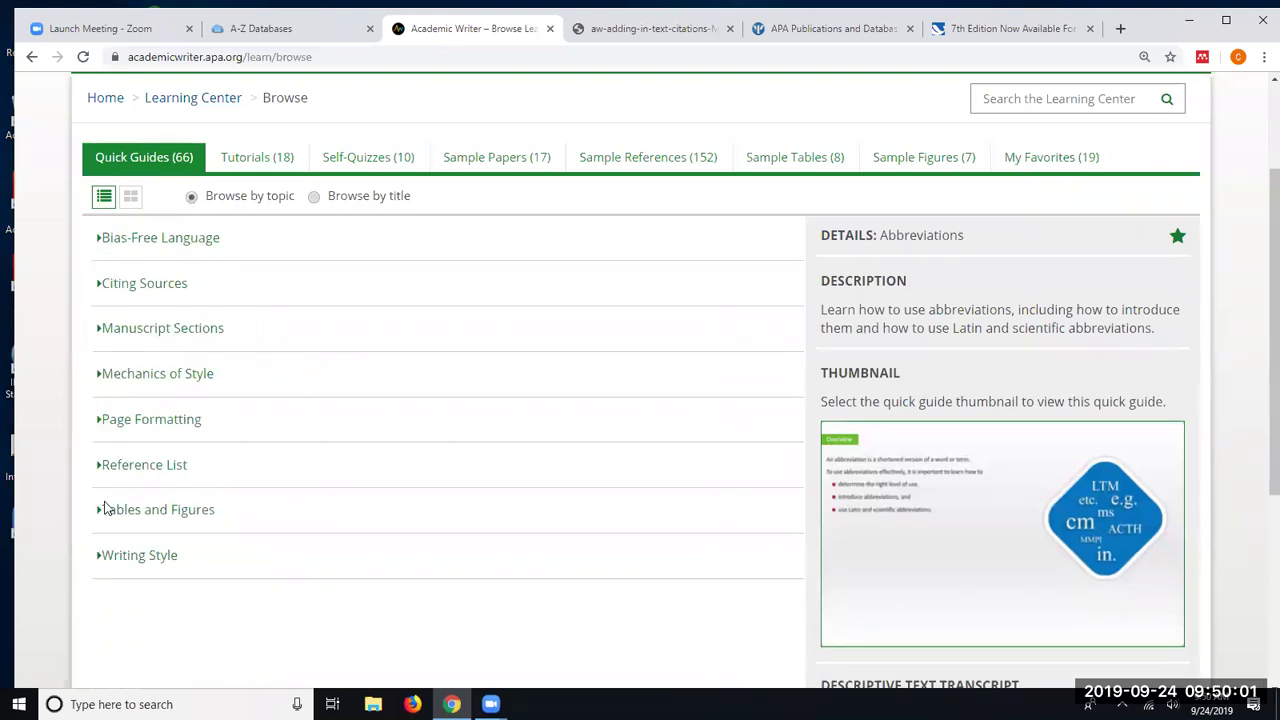
pyautogui.click(127, 287)
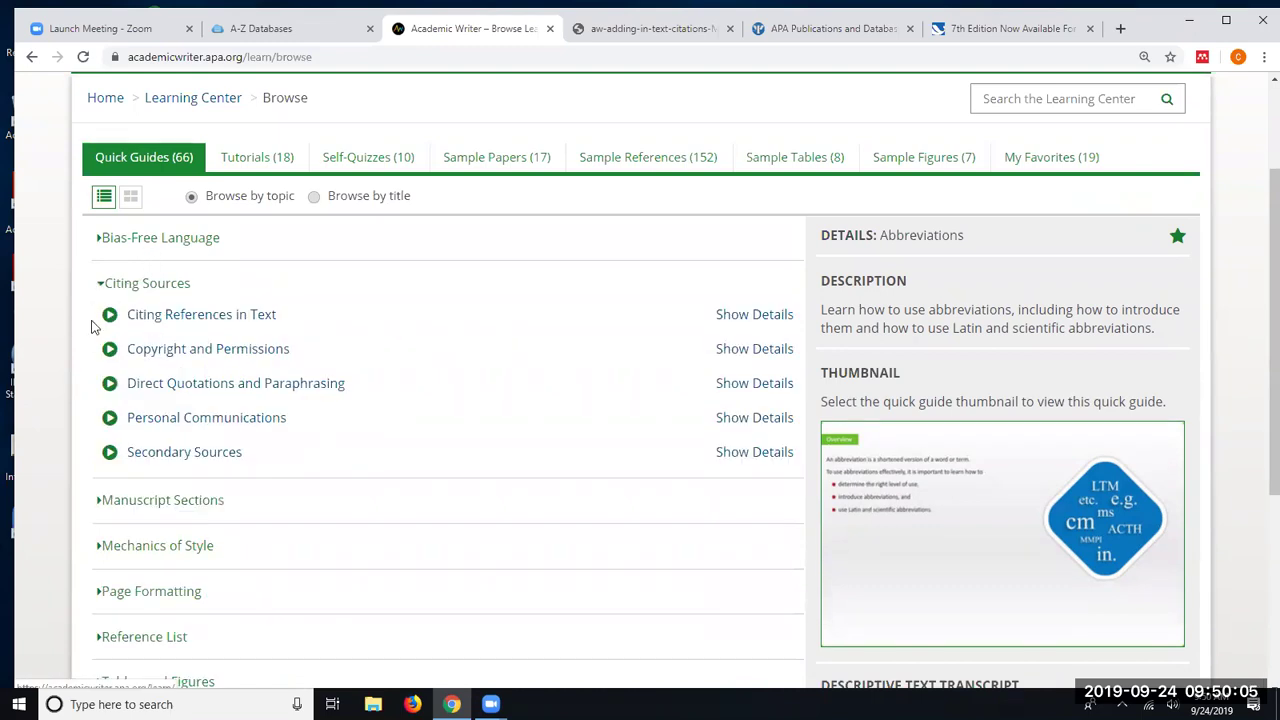
pyautogui.scroll(-1, 85, 328)
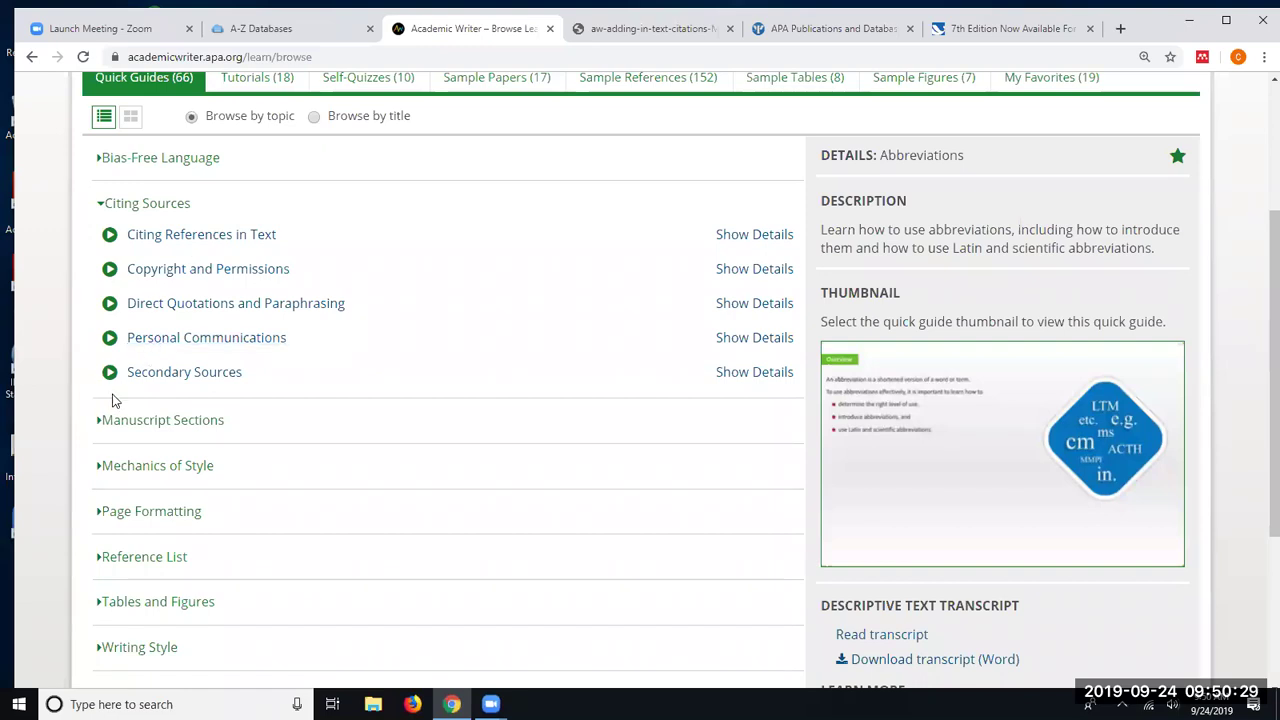
pyautogui.scroll(-1, 62, 455)
pyautogui.click(110, 434)
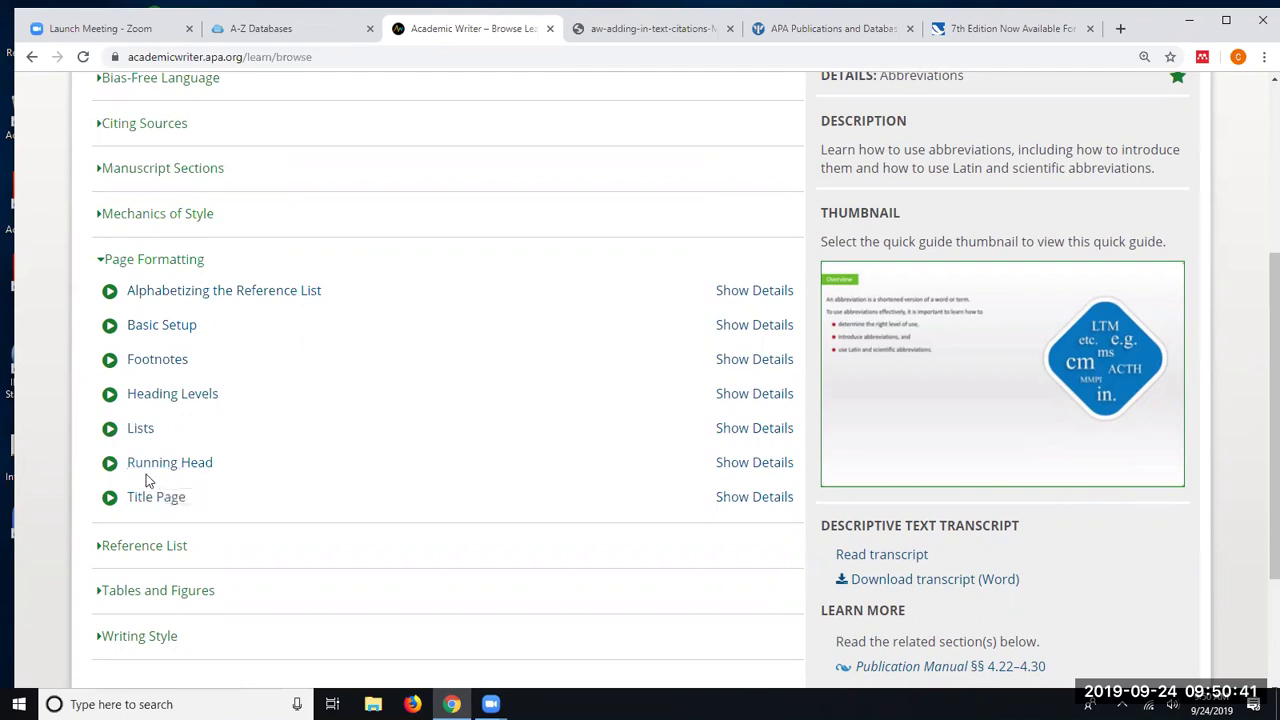
pyautogui.click(130, 548)
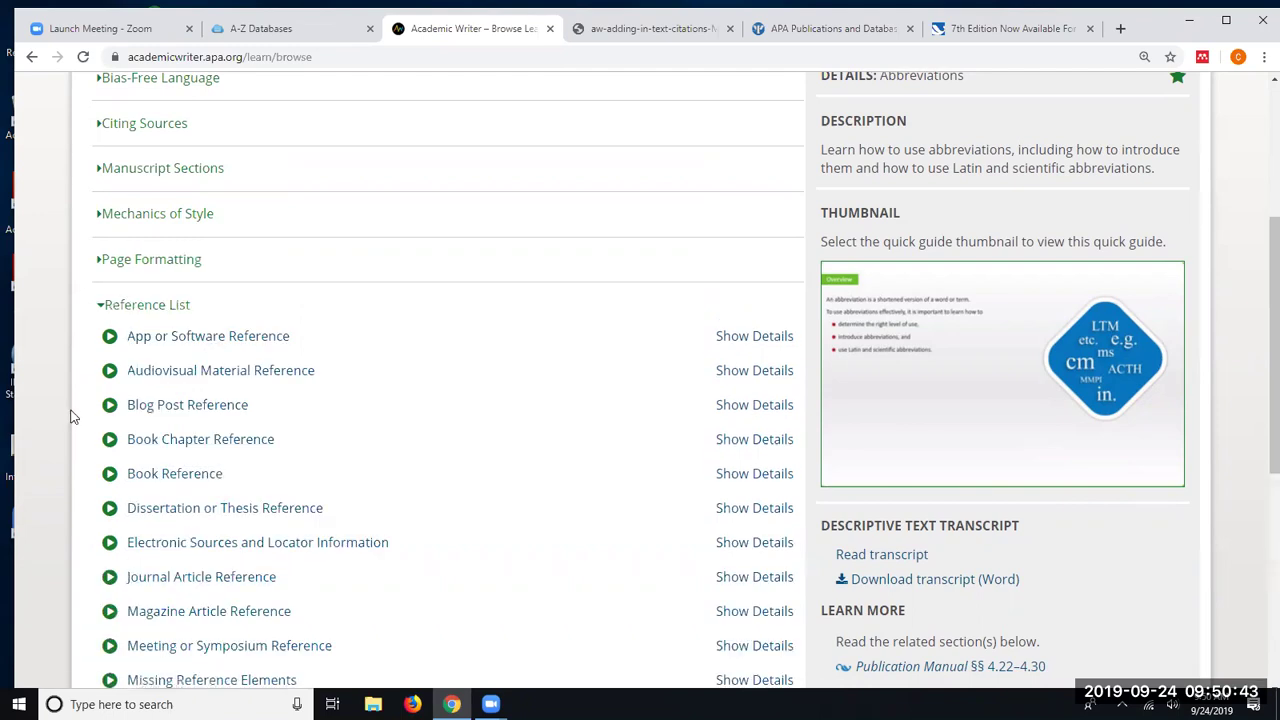
pyautogui.scroll(-1, 75, 414)
pyautogui.scroll(-3, 84, 414)
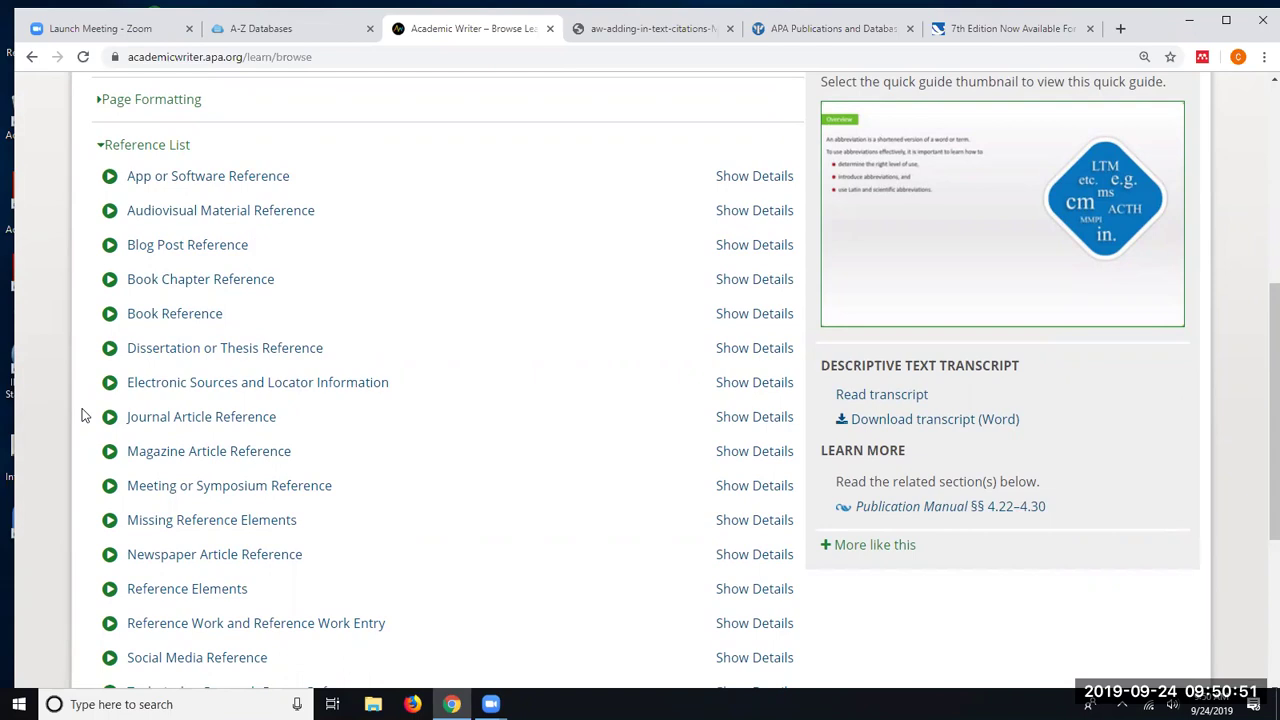
pyautogui.scroll(3, 84, 416)
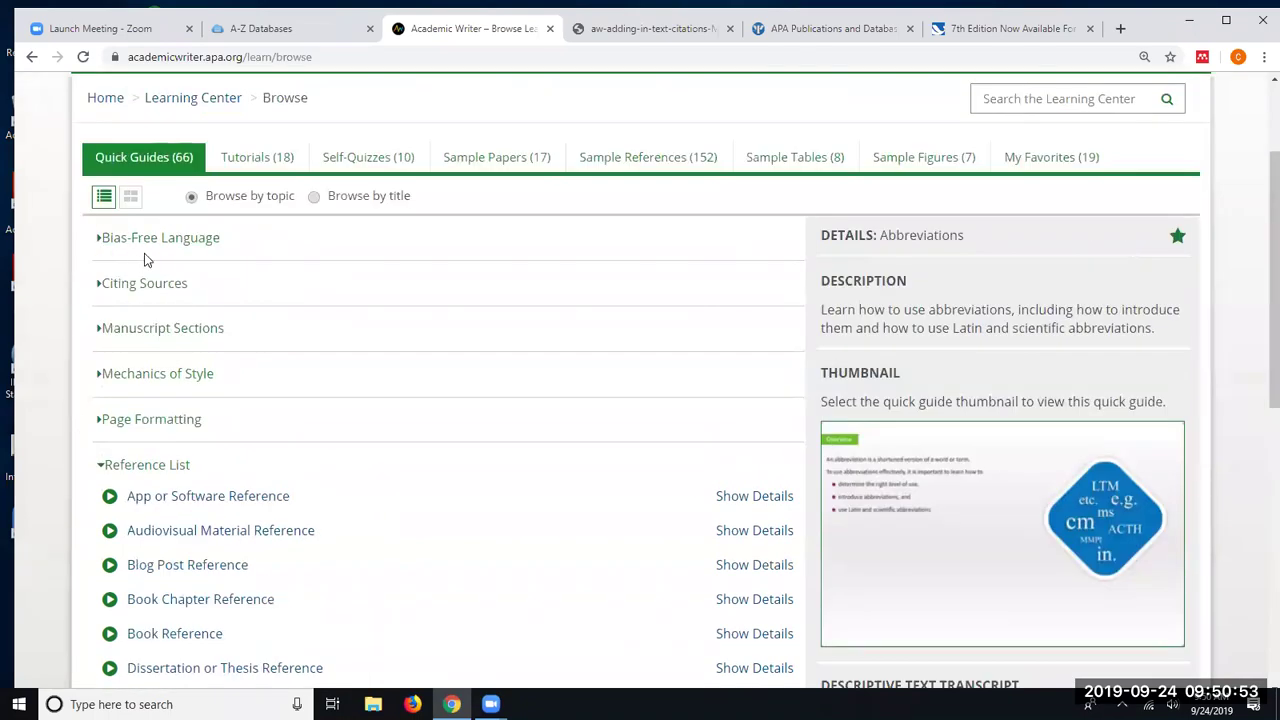
# - Show the Citing References in Text details and toggle its favorite star off and back on
pyautogui.click(118, 287)
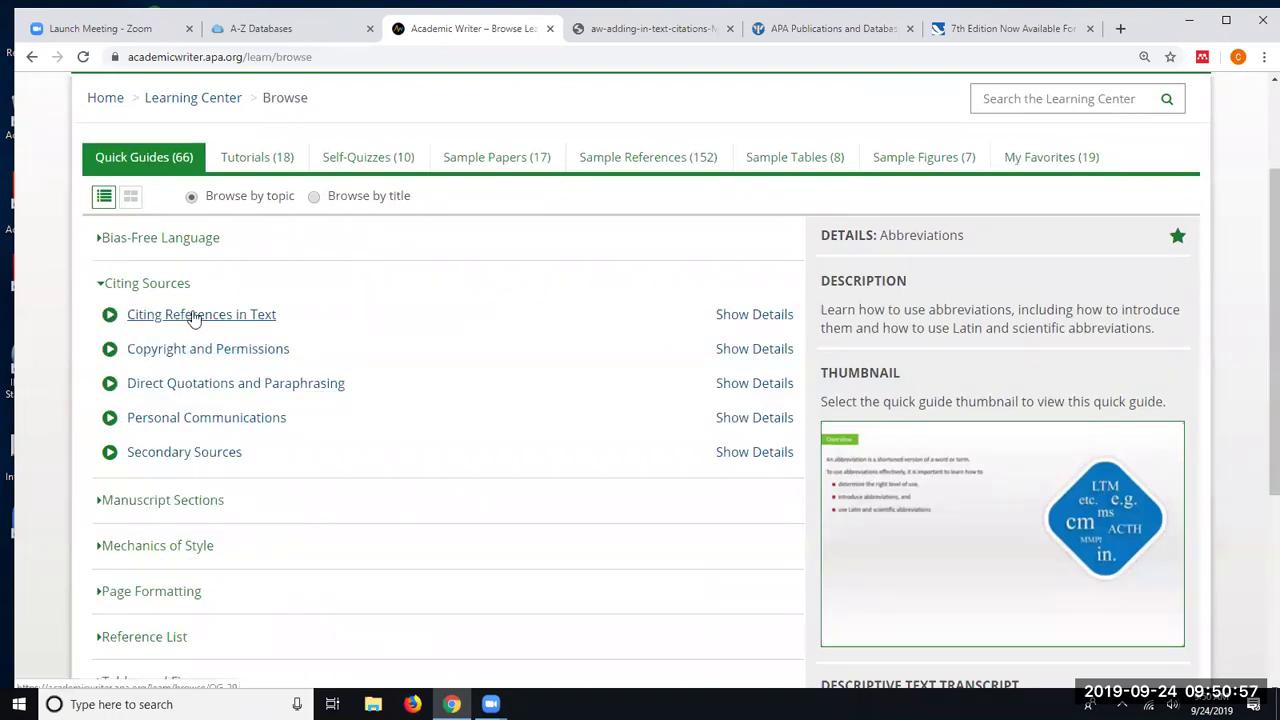
pyautogui.click(758, 316)
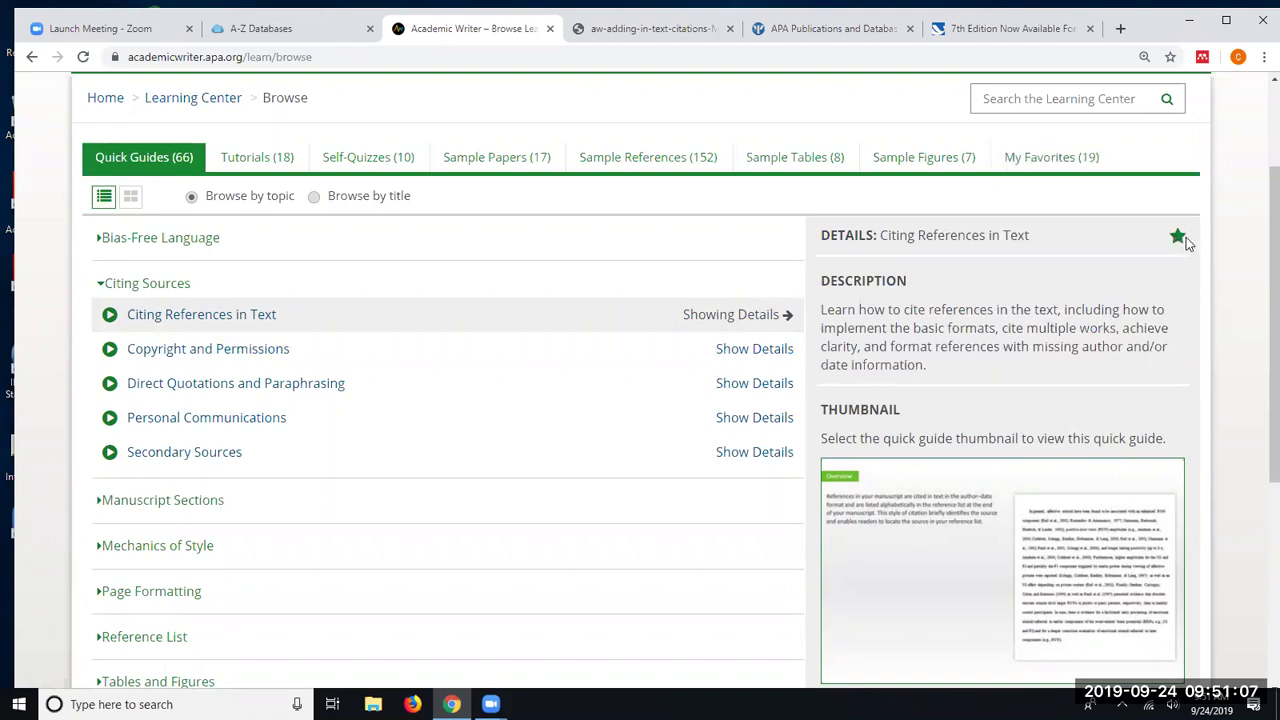
pyautogui.click(1177, 237)
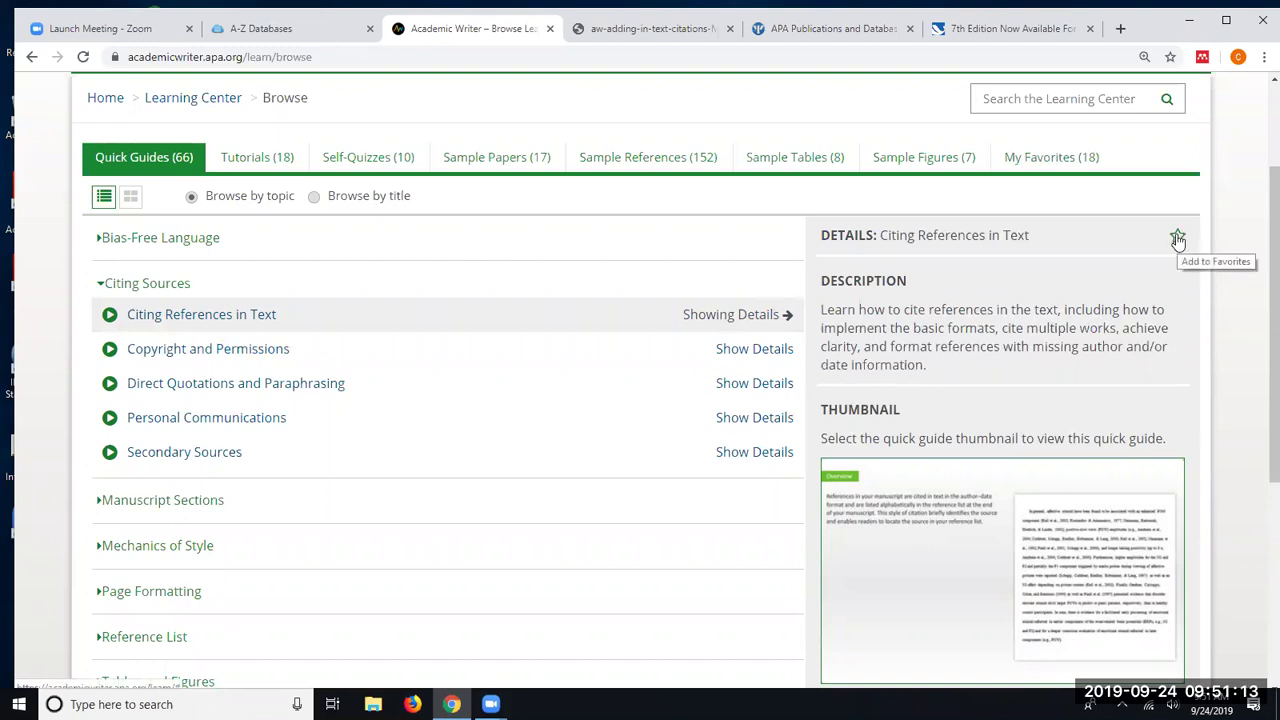
pyautogui.click(1178, 239)
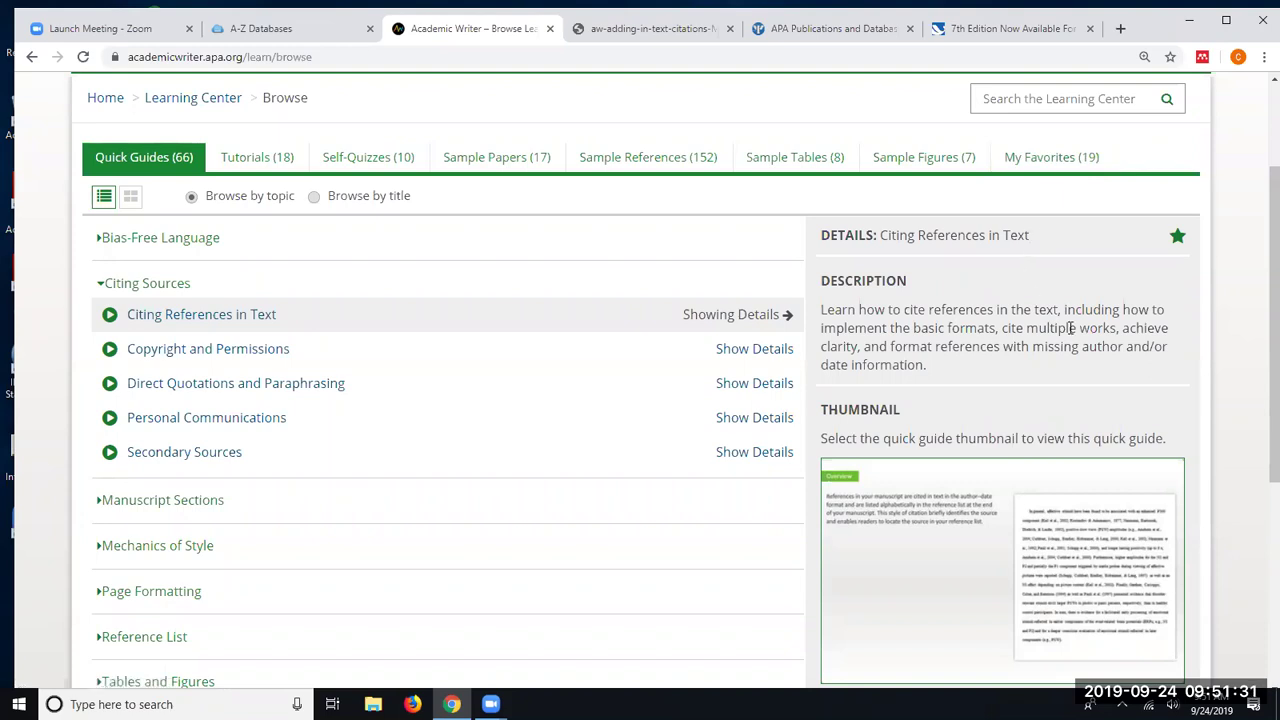
pyautogui.scroll(-2, 1103, 362)
pyautogui.scroll(-2, 957, 457)
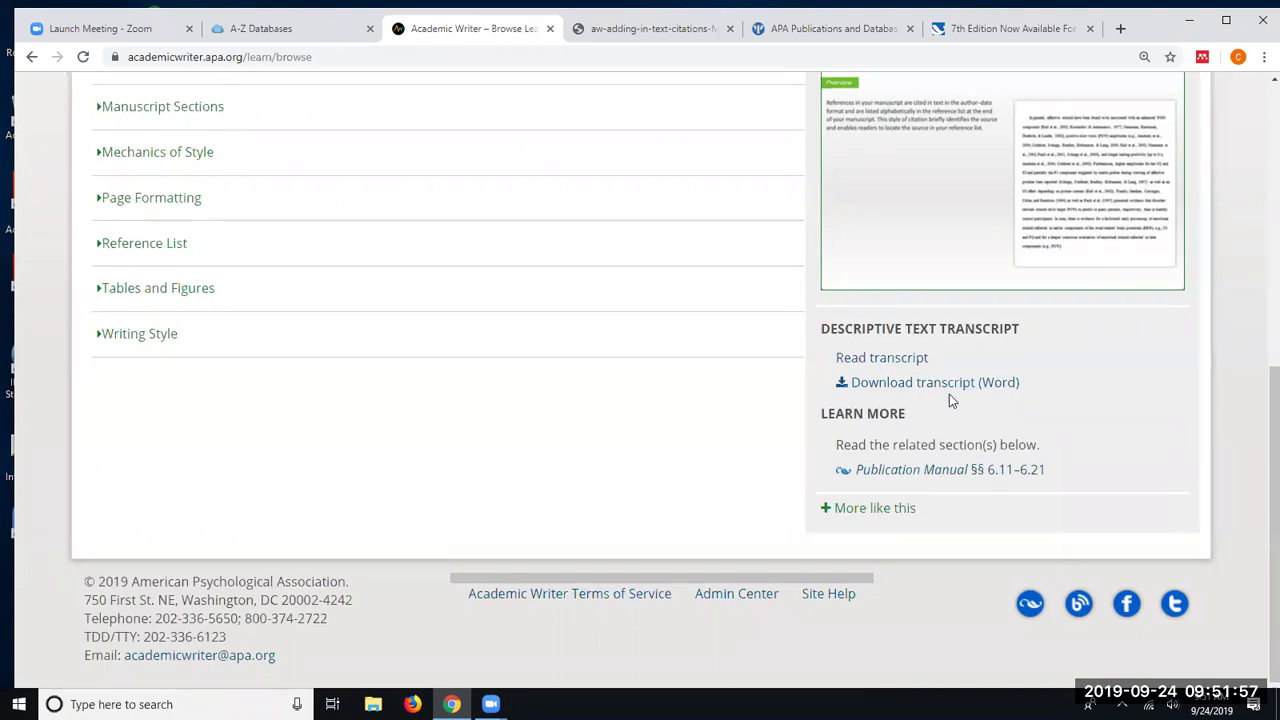
pyautogui.scroll(2, 949, 394)
# - Play the Citing References in Text guide to its Overview slide, pause it, then close it
pyautogui.click(1012, 333)
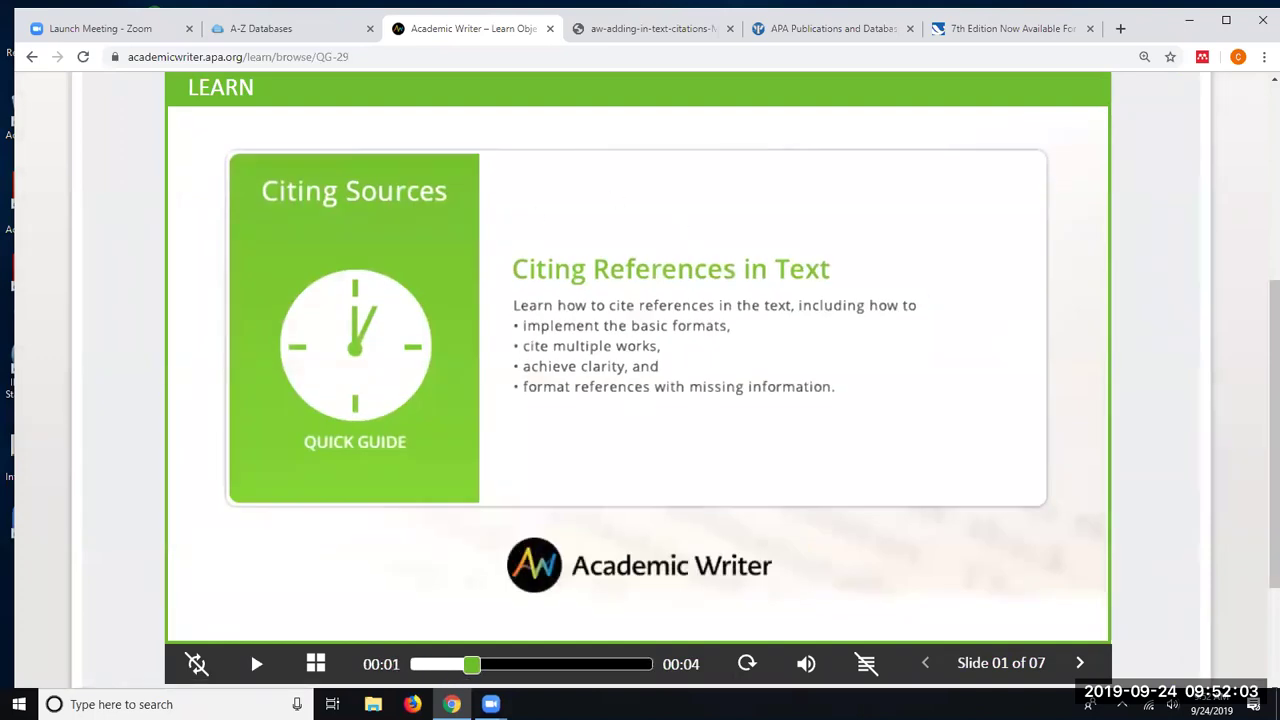
pyautogui.click(315, 663)
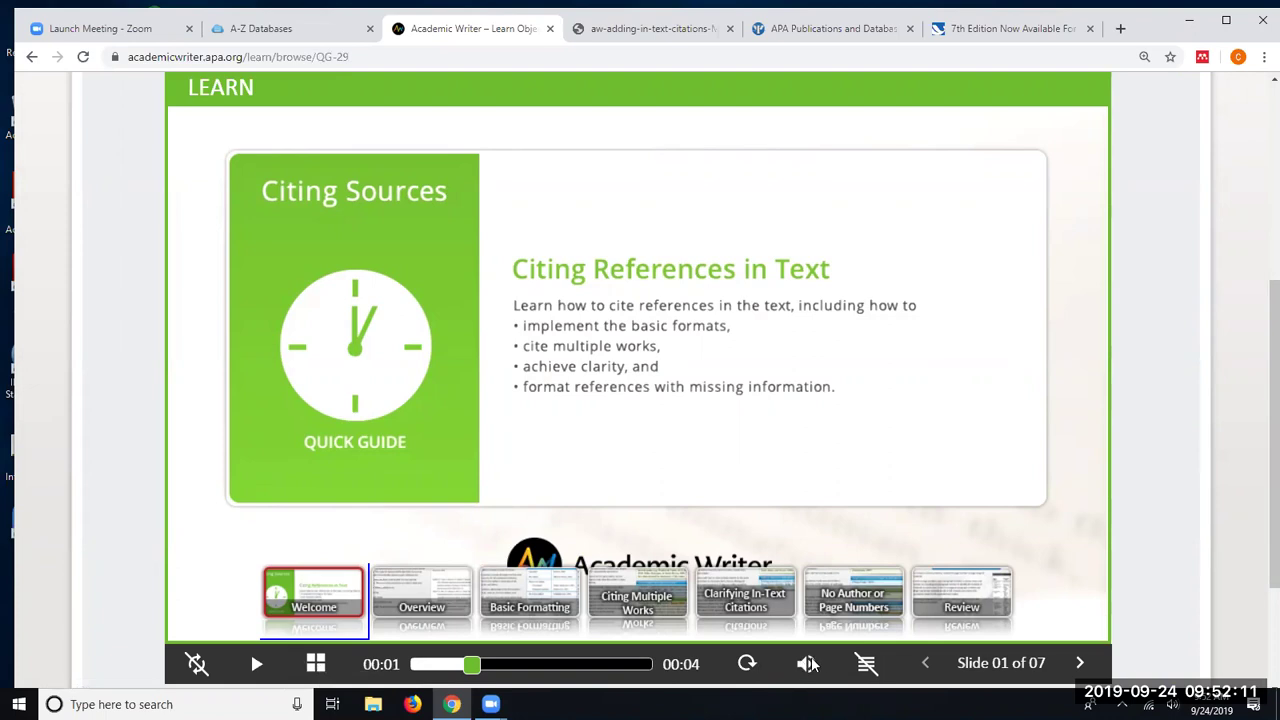
pyautogui.click(1080, 663)
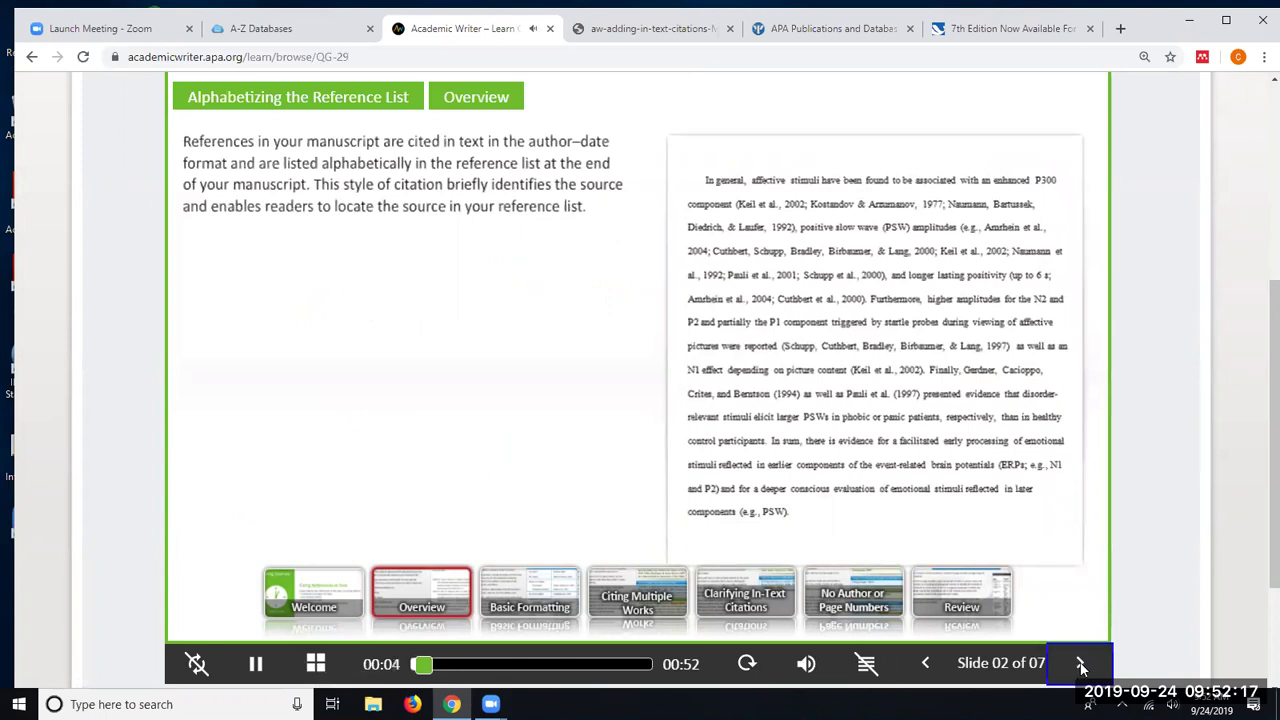
pyautogui.moveTo(443, 690)
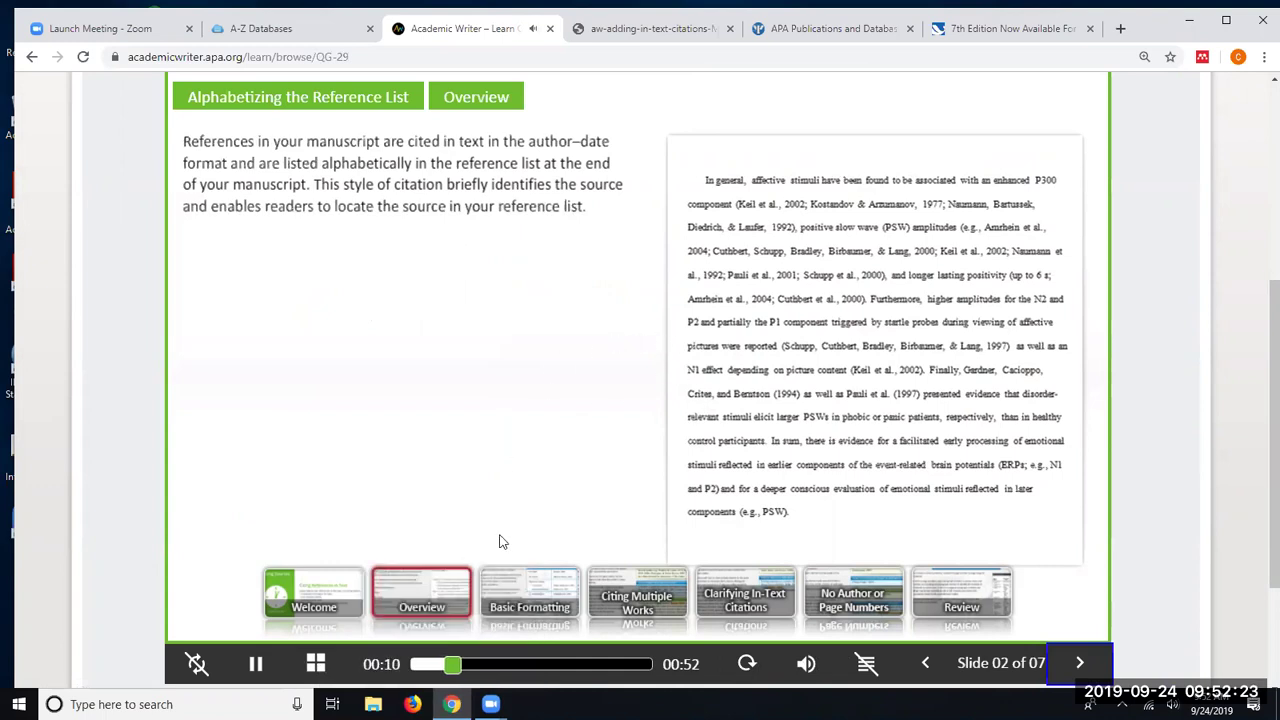
pyautogui.click(257, 664)
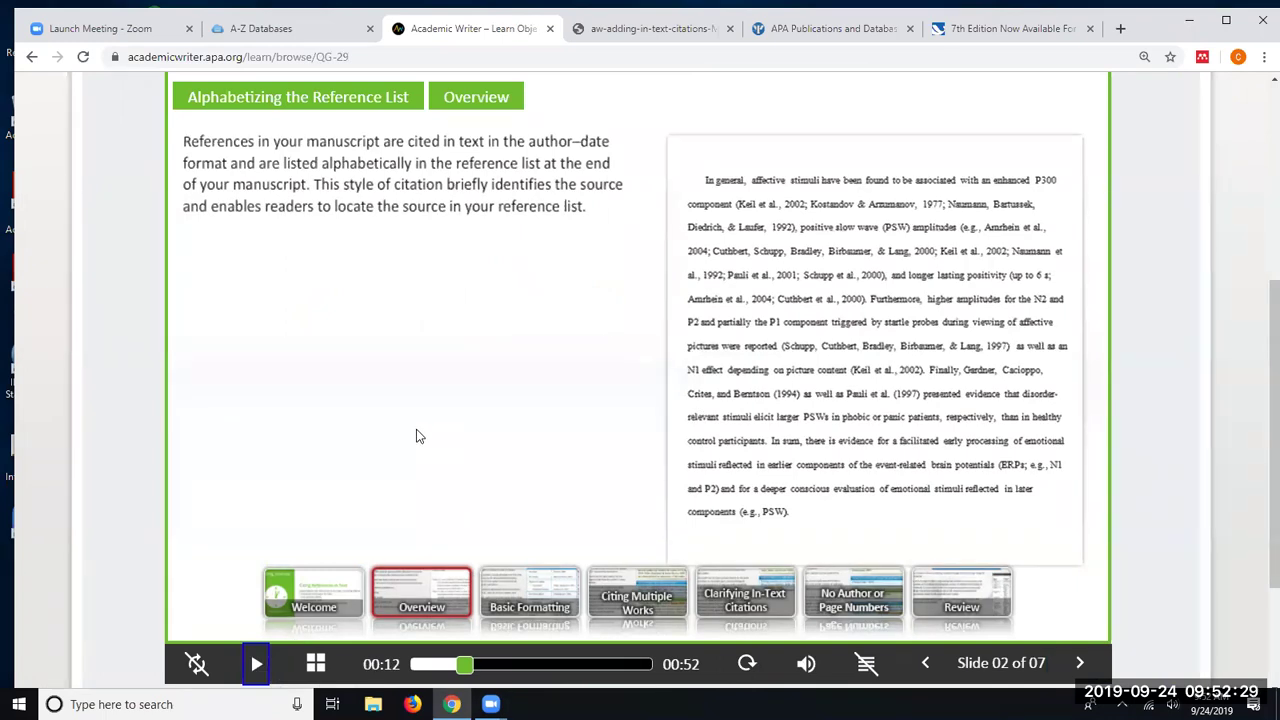
pyautogui.scroll(2, 574, 177)
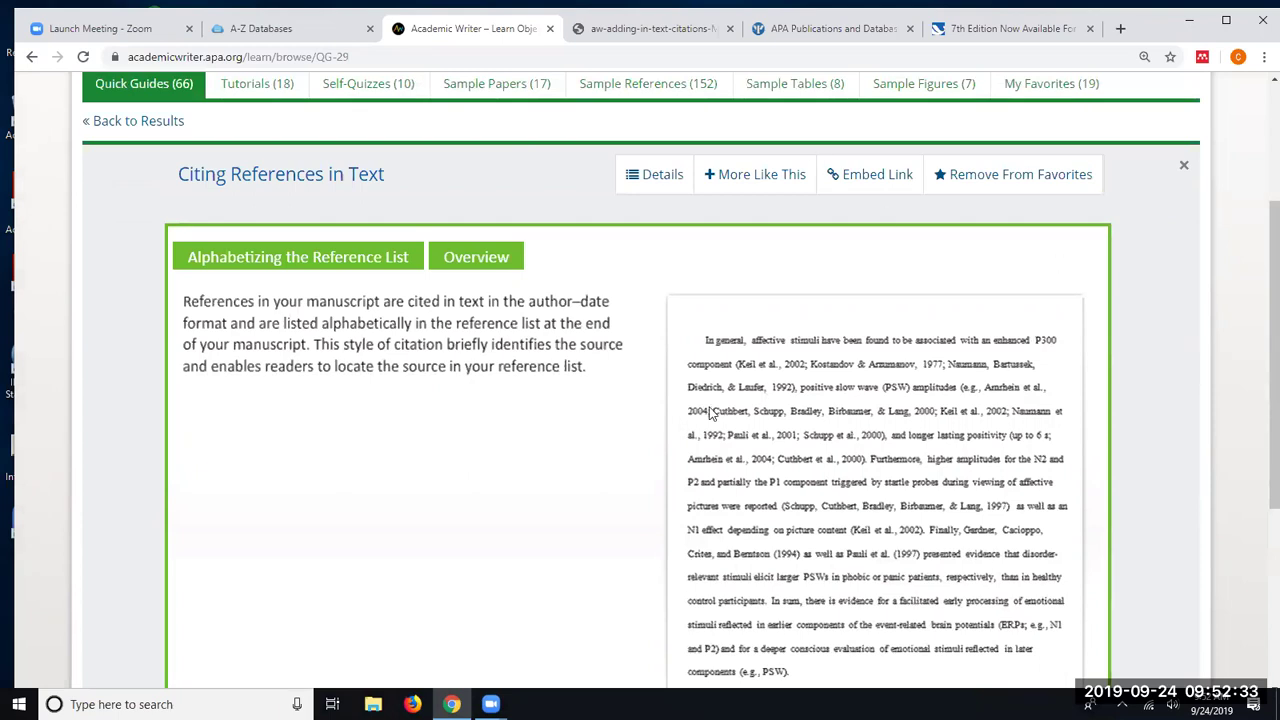
pyautogui.scroll(-1, 684, 409)
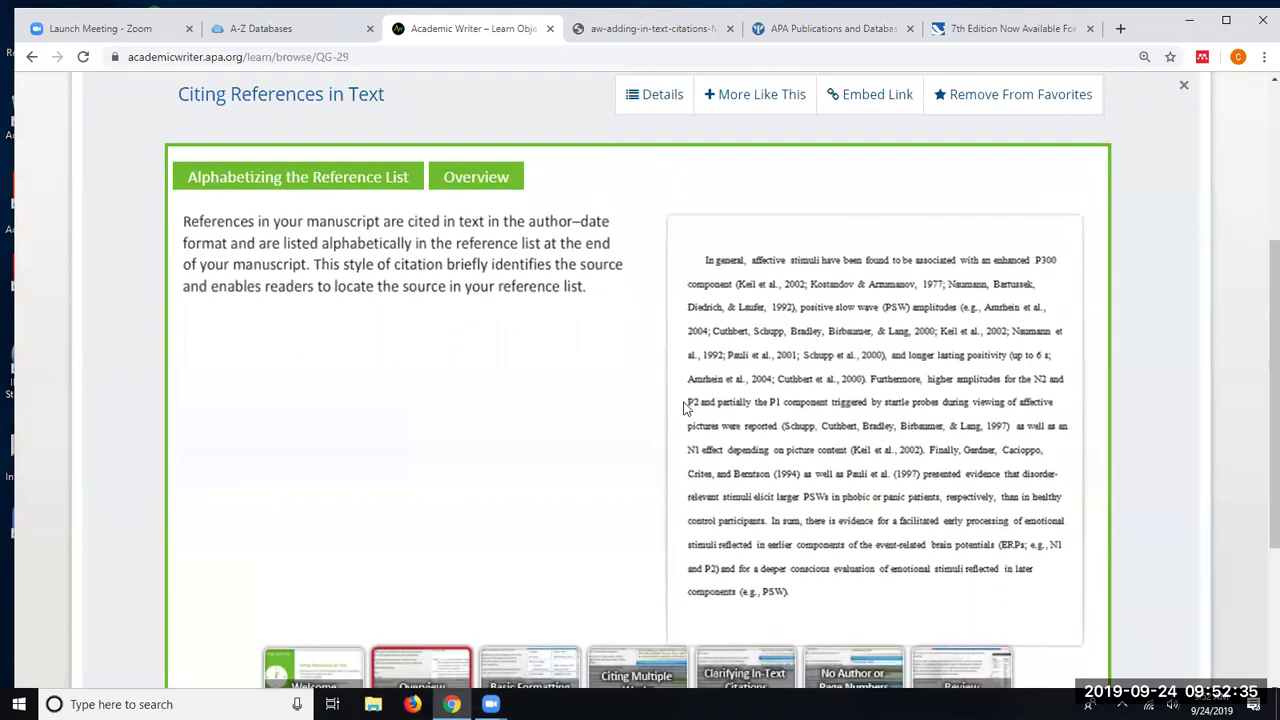
pyautogui.scroll(-1, 1026, 283)
pyautogui.scroll(4, 1258, 273)
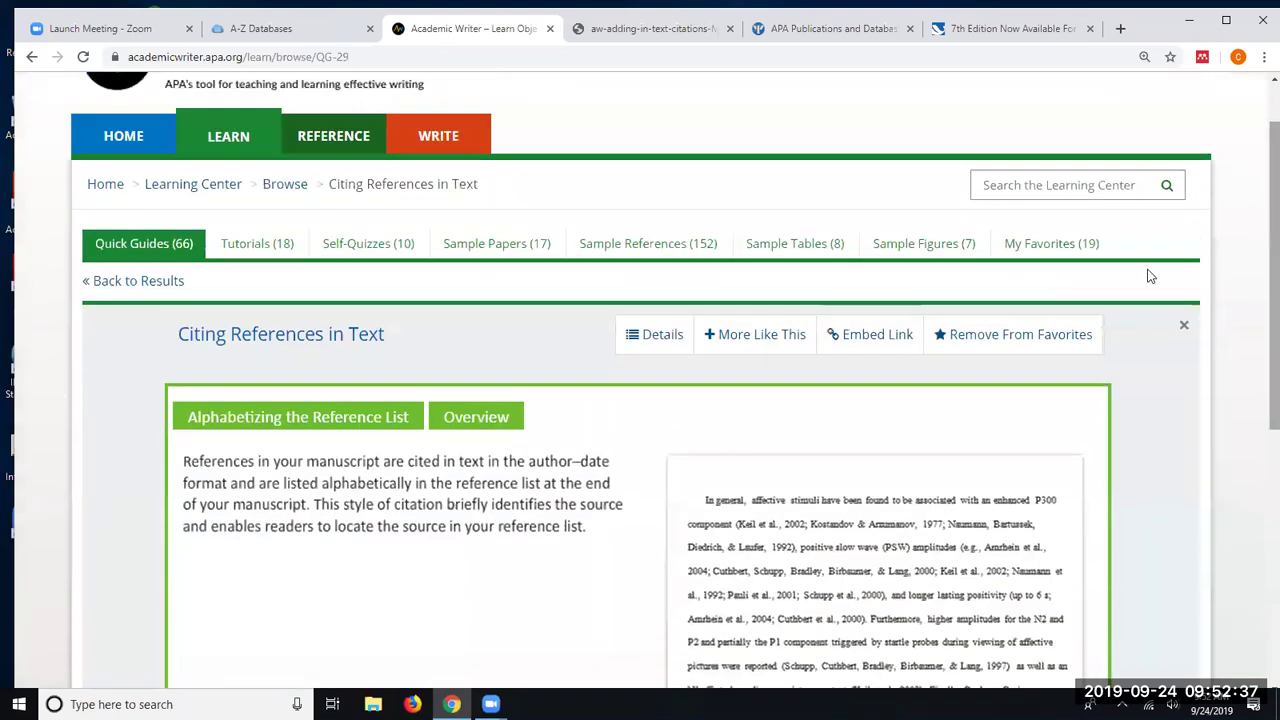
pyautogui.click(1184, 334)
# - Download the Abbreviations guide transcript as the Word file Abbreviations.docx
pyautogui.scroll(-4, 1050, 365)
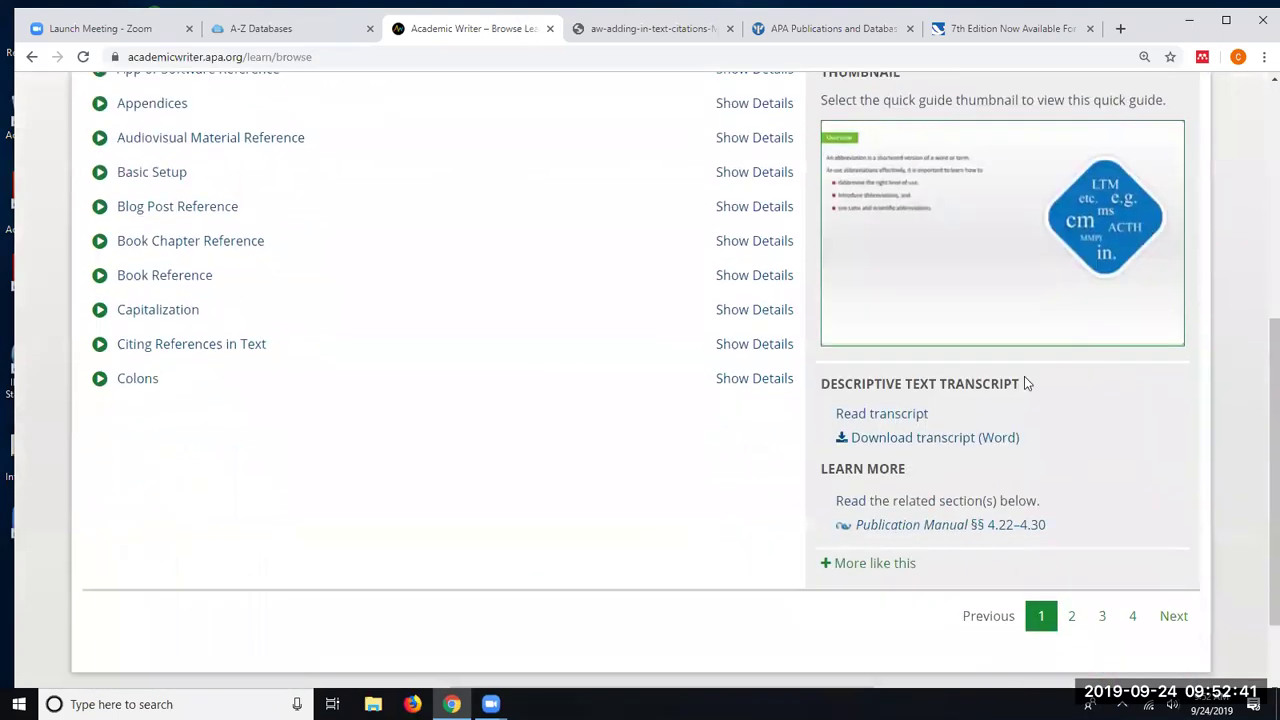
pyautogui.click(885, 437)
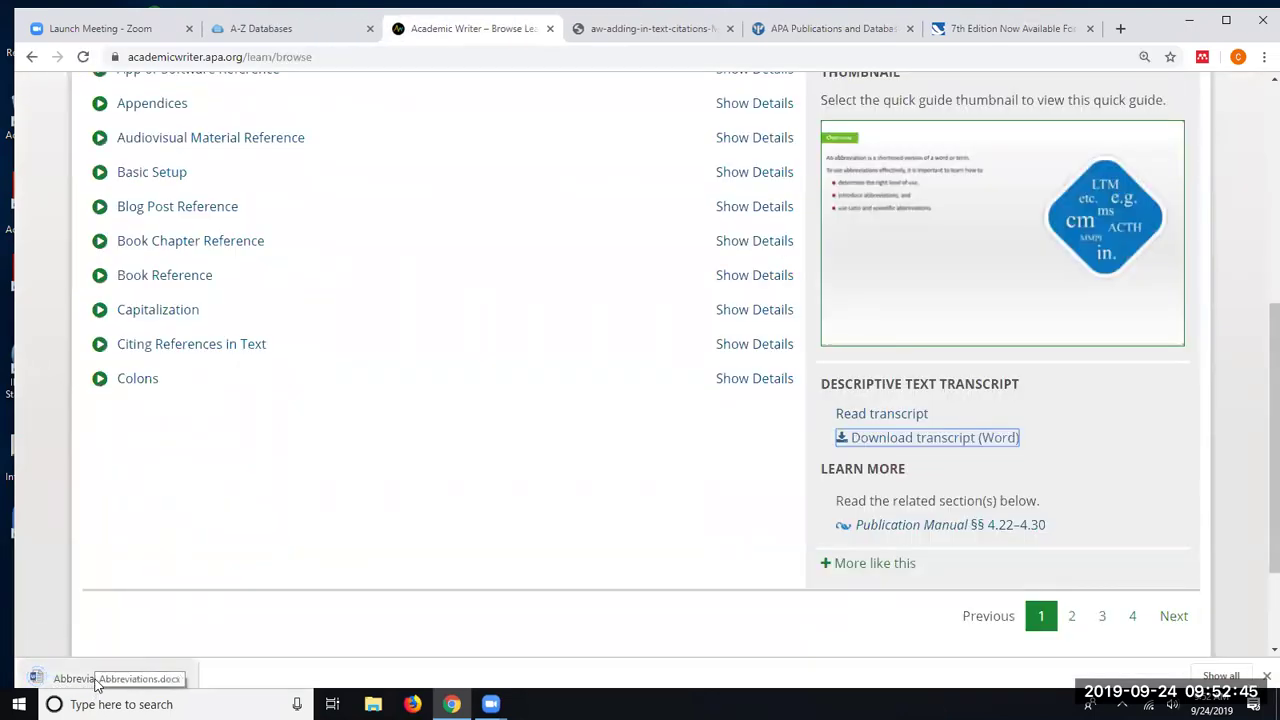
pyautogui.scroll(3, 182, 568)
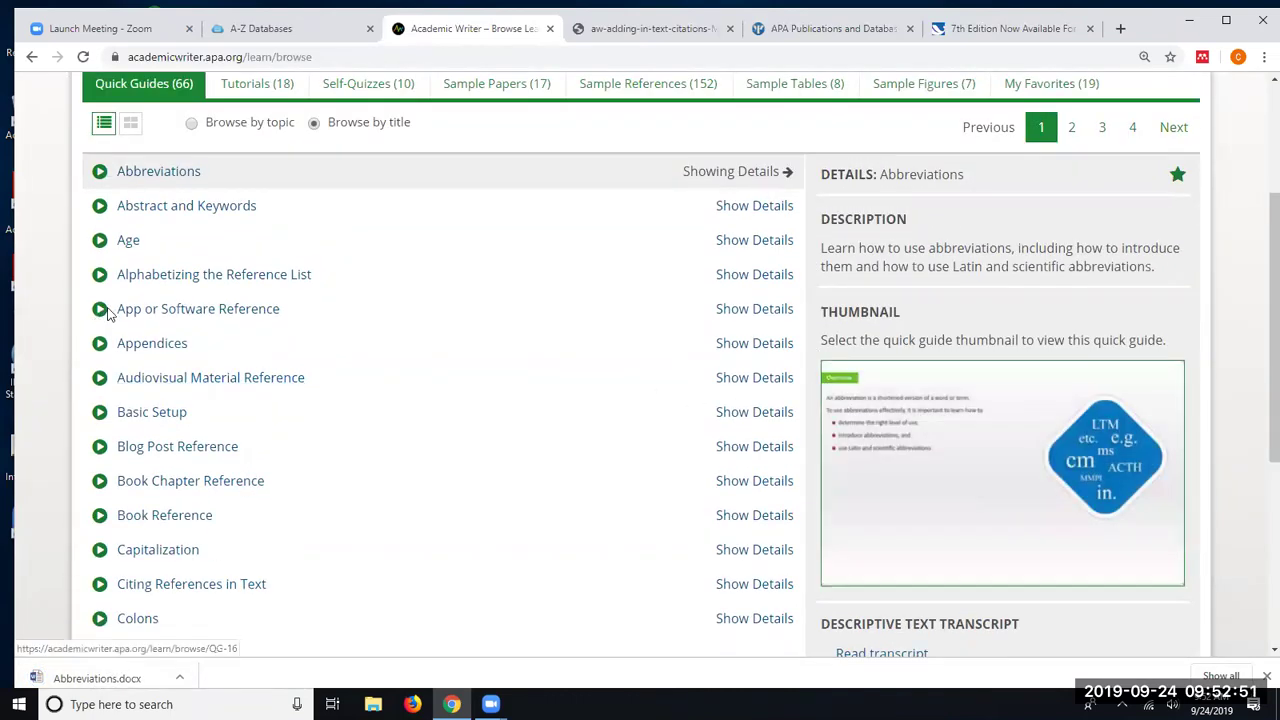
pyautogui.scroll(1, 262, 82)
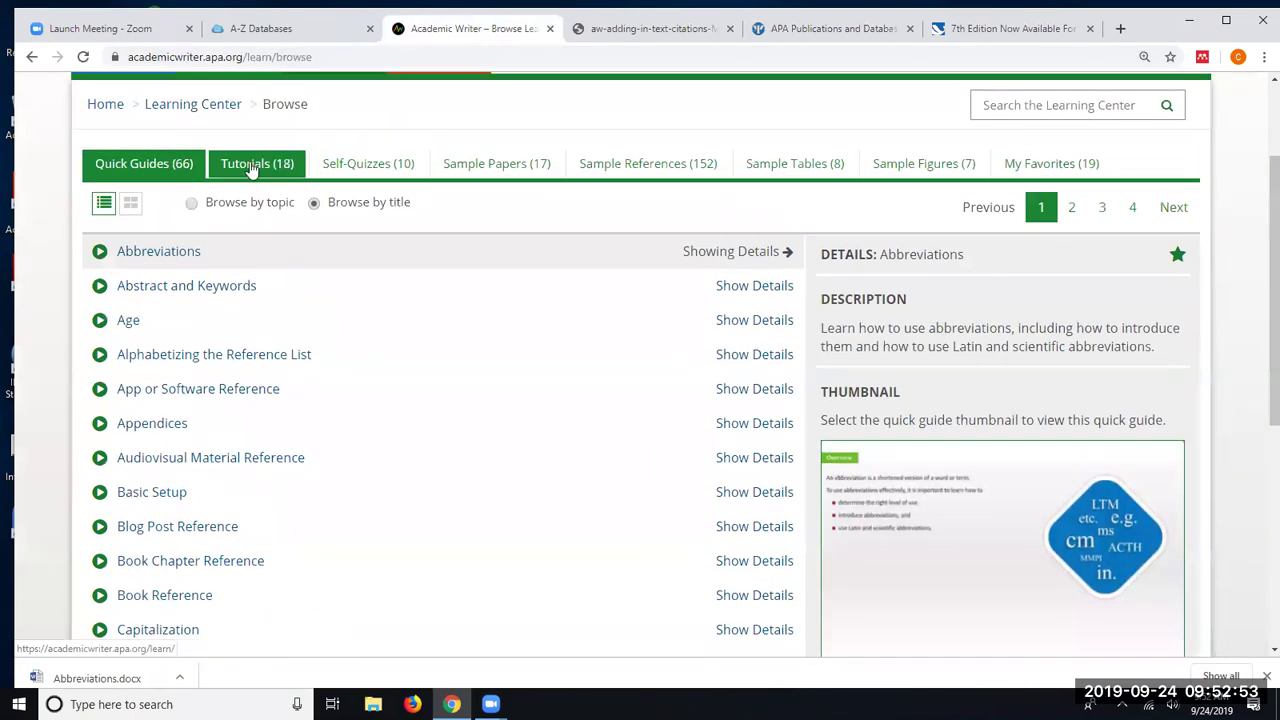
# - Show the 18 Tutorials grouped by topic and expand Writing to list its five tutorials
pyautogui.click(252, 168)
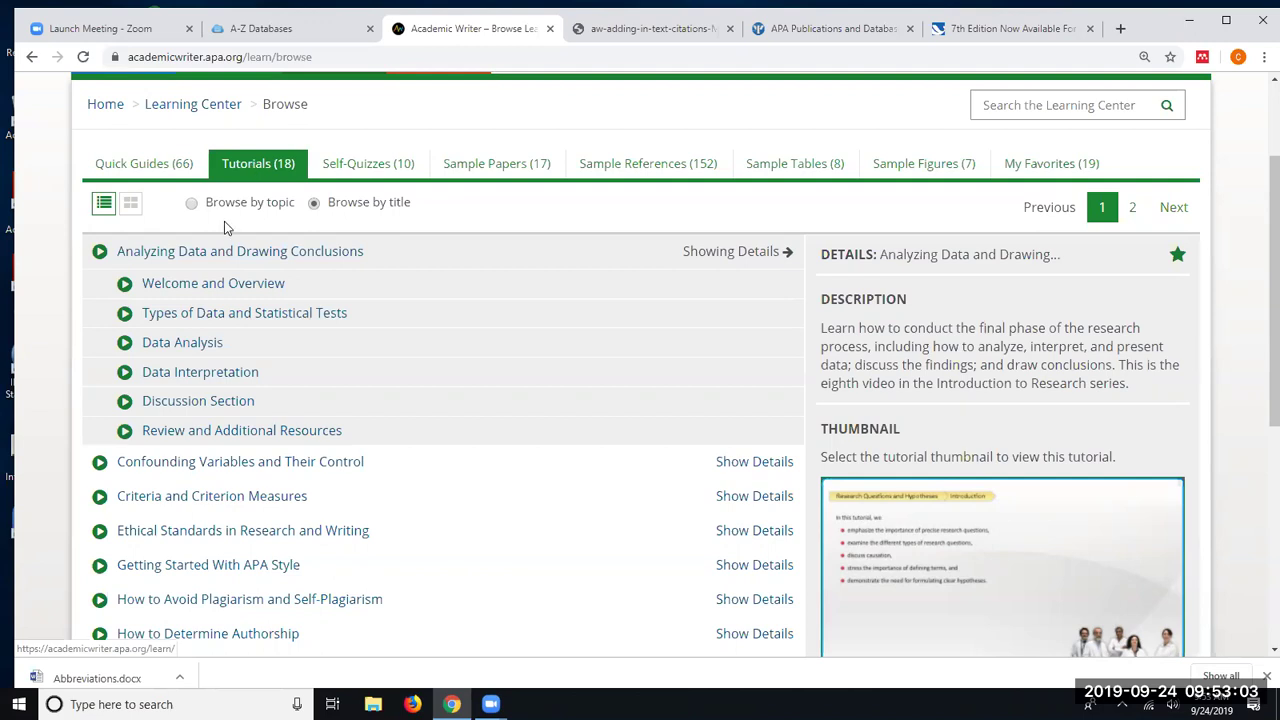
pyautogui.click(192, 204)
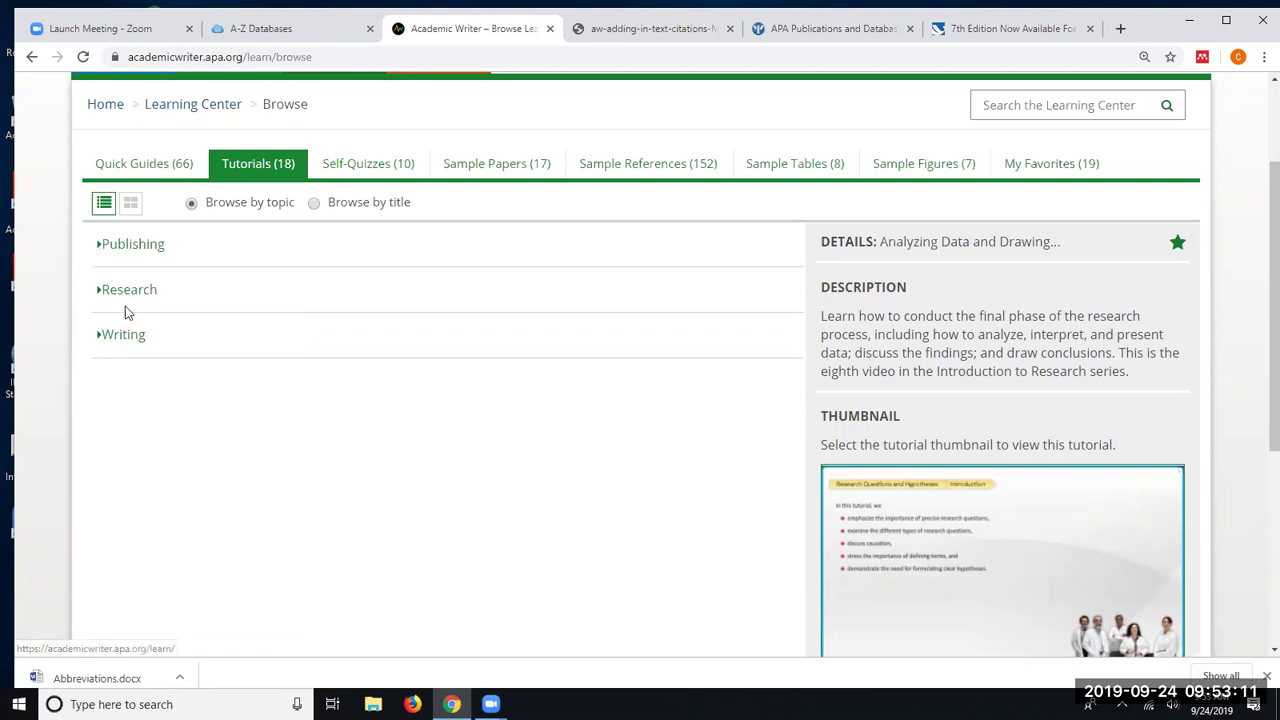
pyautogui.click(120, 337)
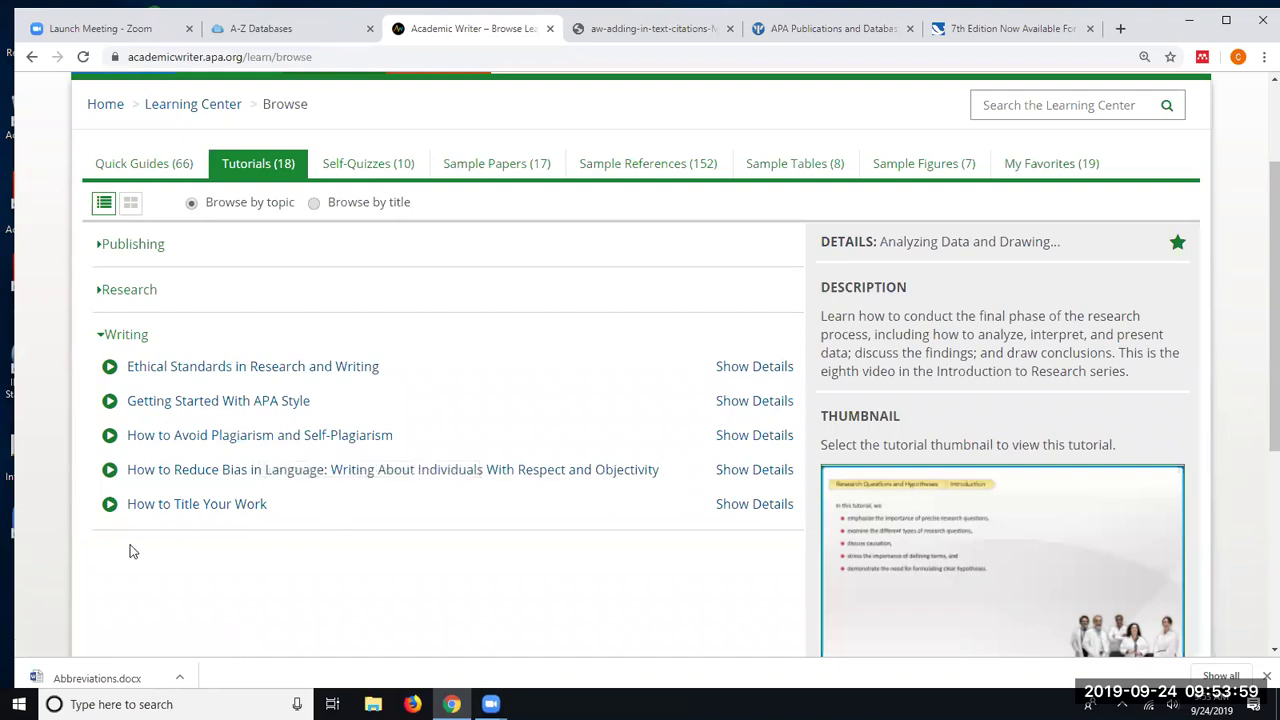
# - Expand the Research topic and review the Analyzing Data and Drawing Conclusions tutorial details
pyautogui.click(116, 295)
pyautogui.scroll(-3, 72, 405)
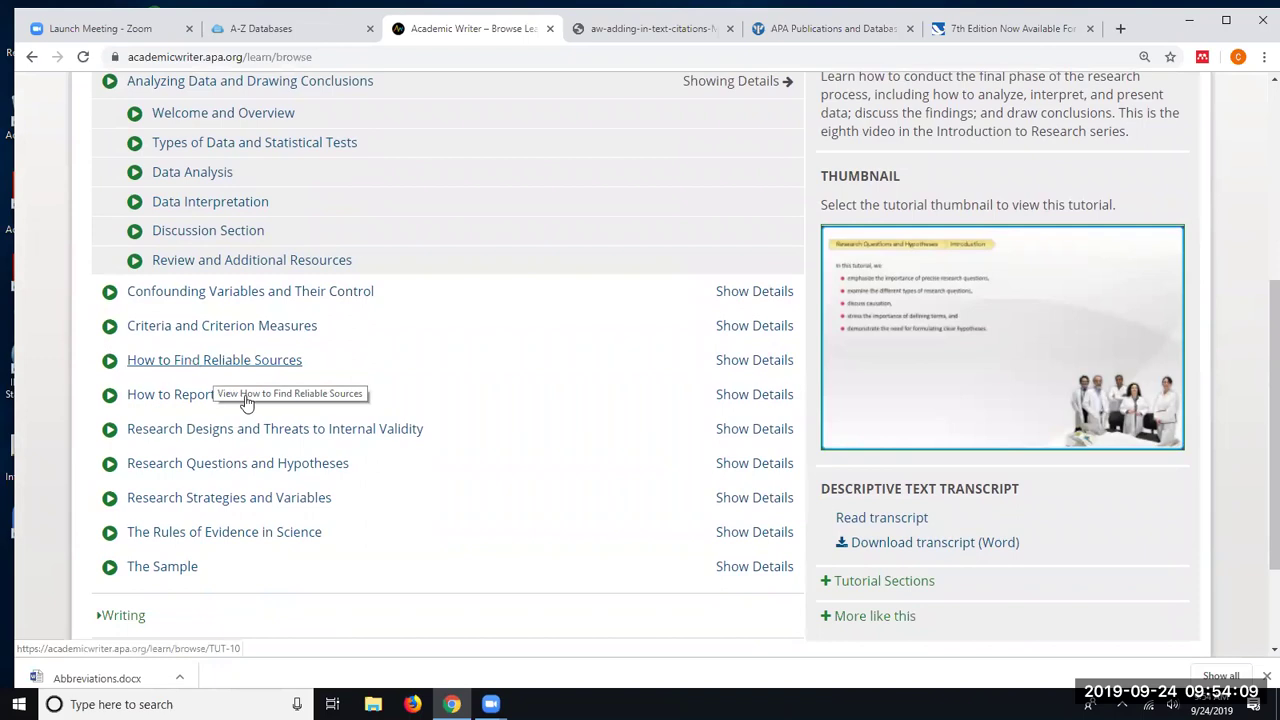
pyautogui.scroll(1, 287, 440)
pyautogui.scroll(1, 389, 448)
pyautogui.scroll(-2, 389, 448)
pyautogui.scroll(1, 389, 448)
pyautogui.scroll(1, 389, 448)
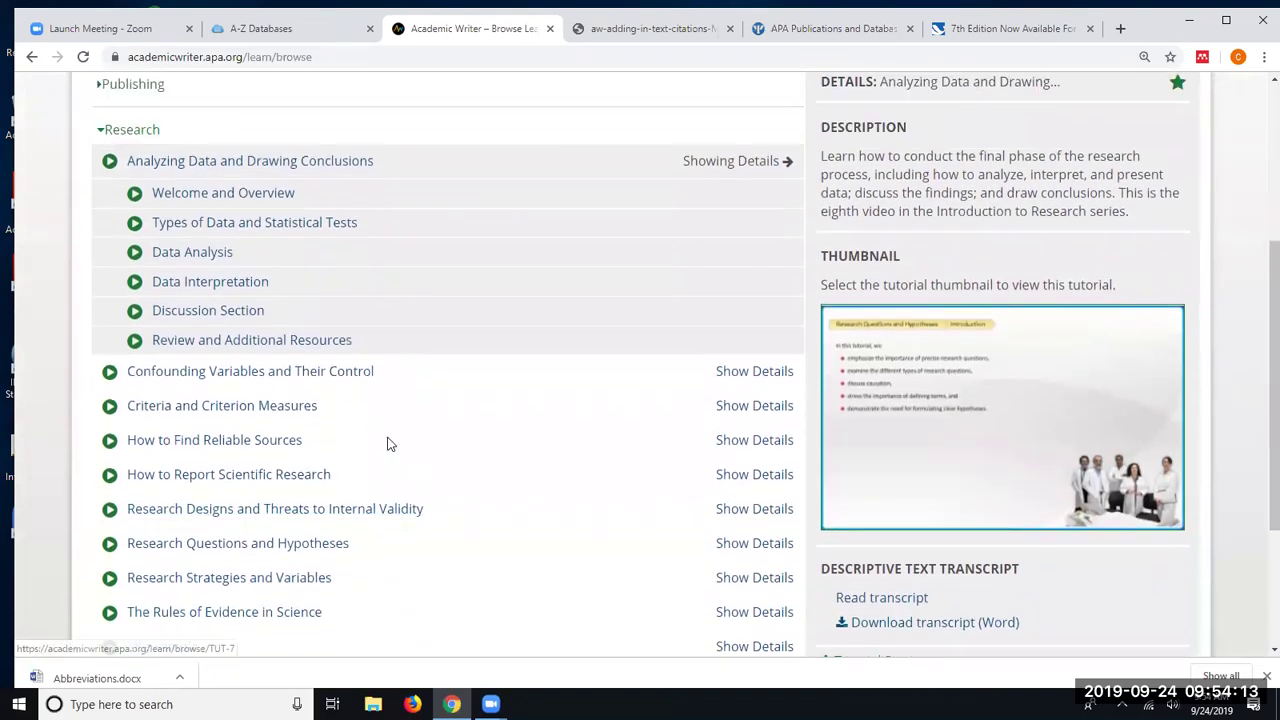
pyautogui.scroll(-1, 389, 443)
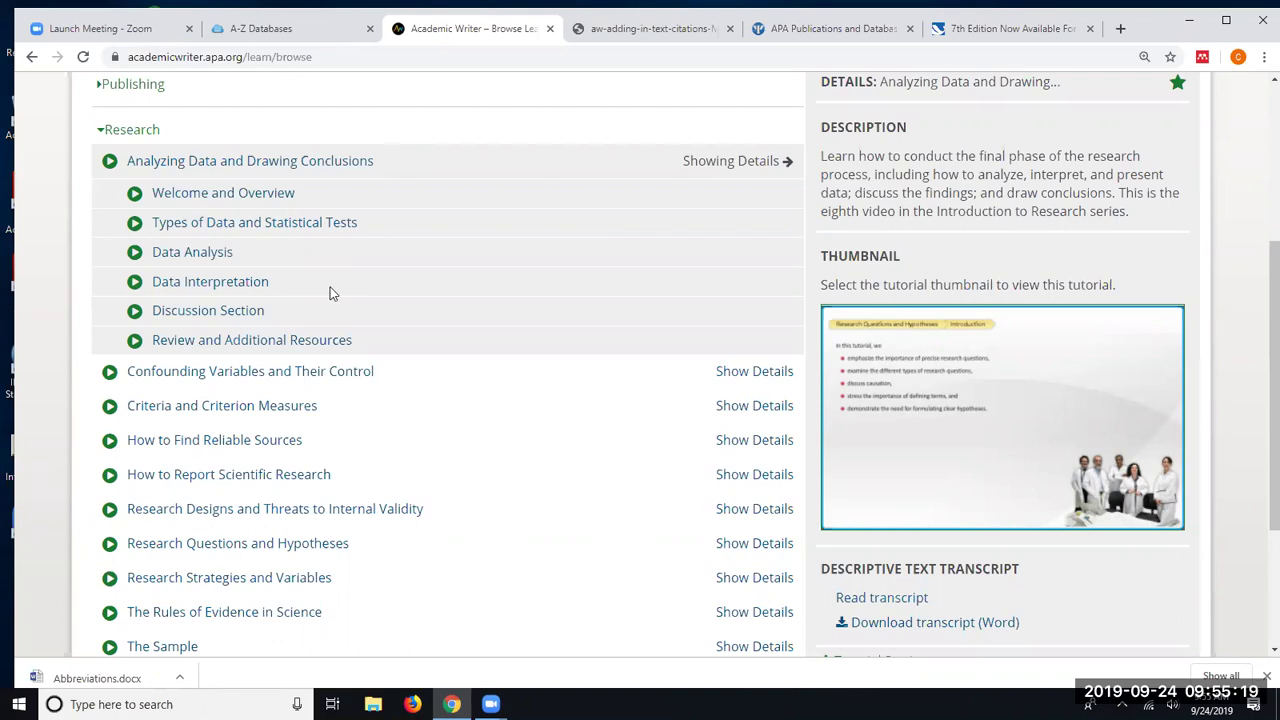
pyautogui.scroll(3, 325, 292)
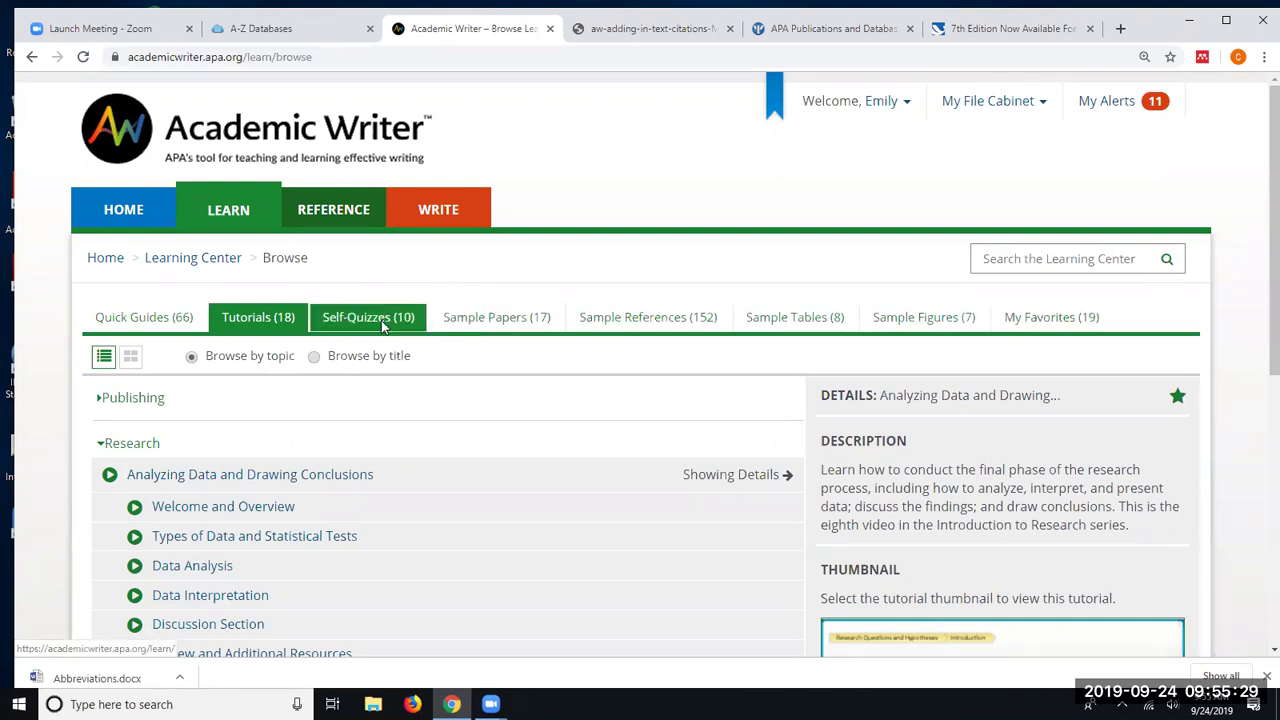
# - Show the ten Self-Quizzes and review the APA Style Basics description and thumbnail
pyautogui.click(385, 328)
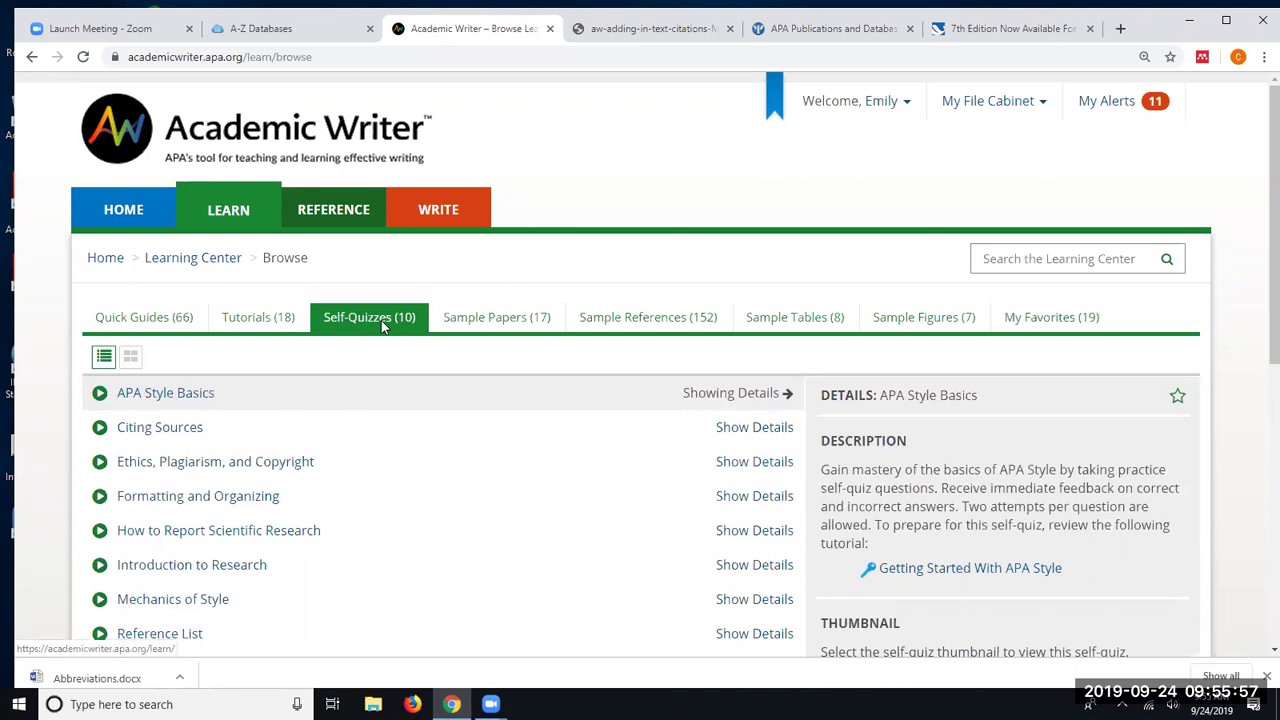
pyautogui.scroll(-1, 383, 329)
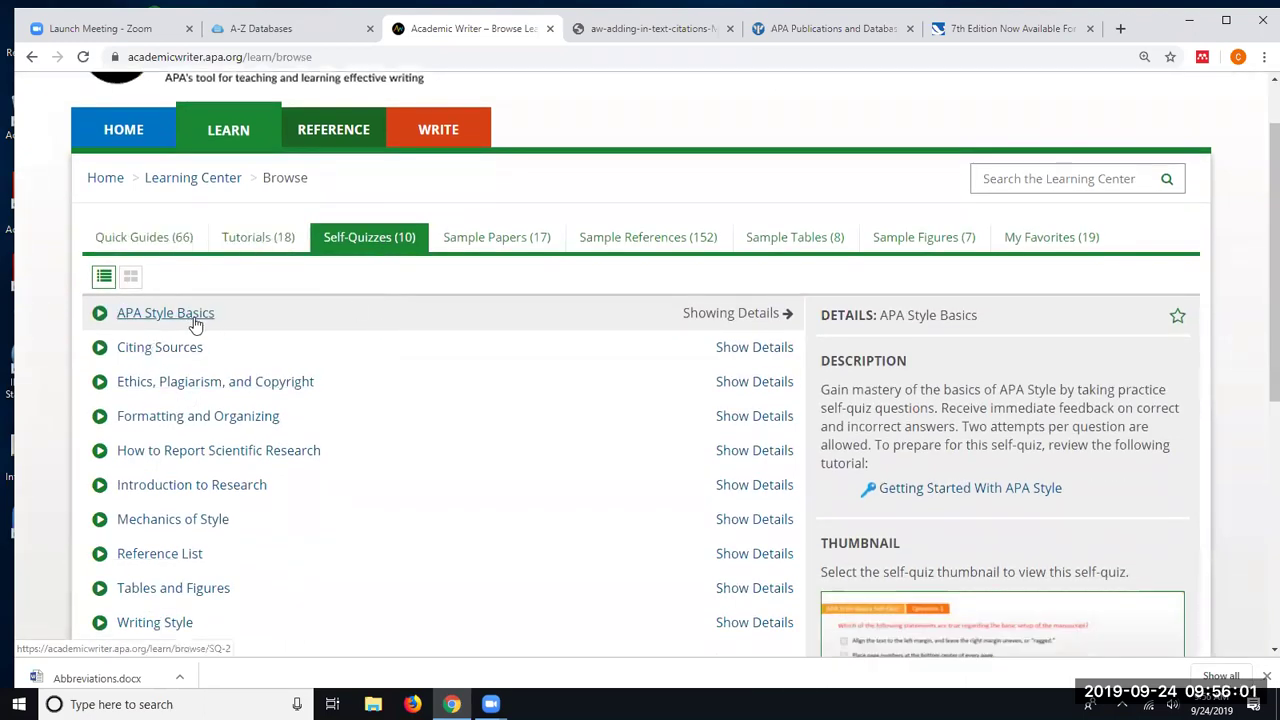
pyautogui.scroll(-1, 175, 355)
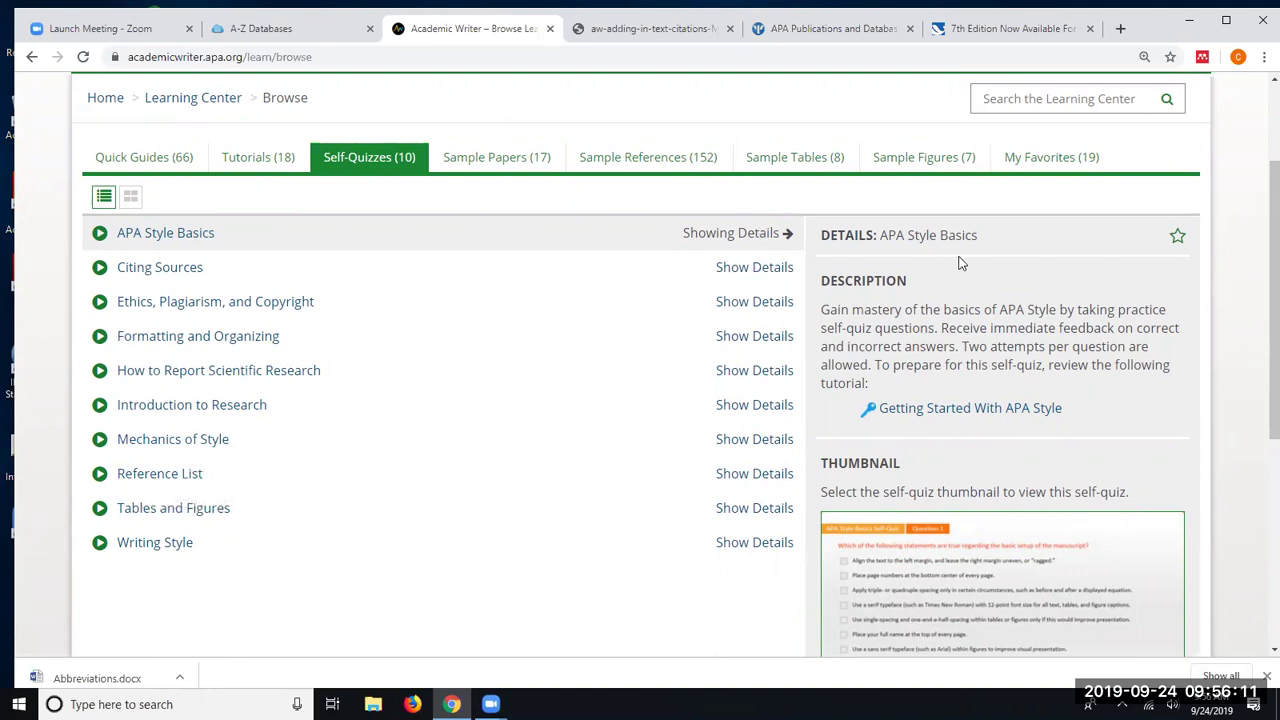
pyautogui.scroll(-2, 958, 262)
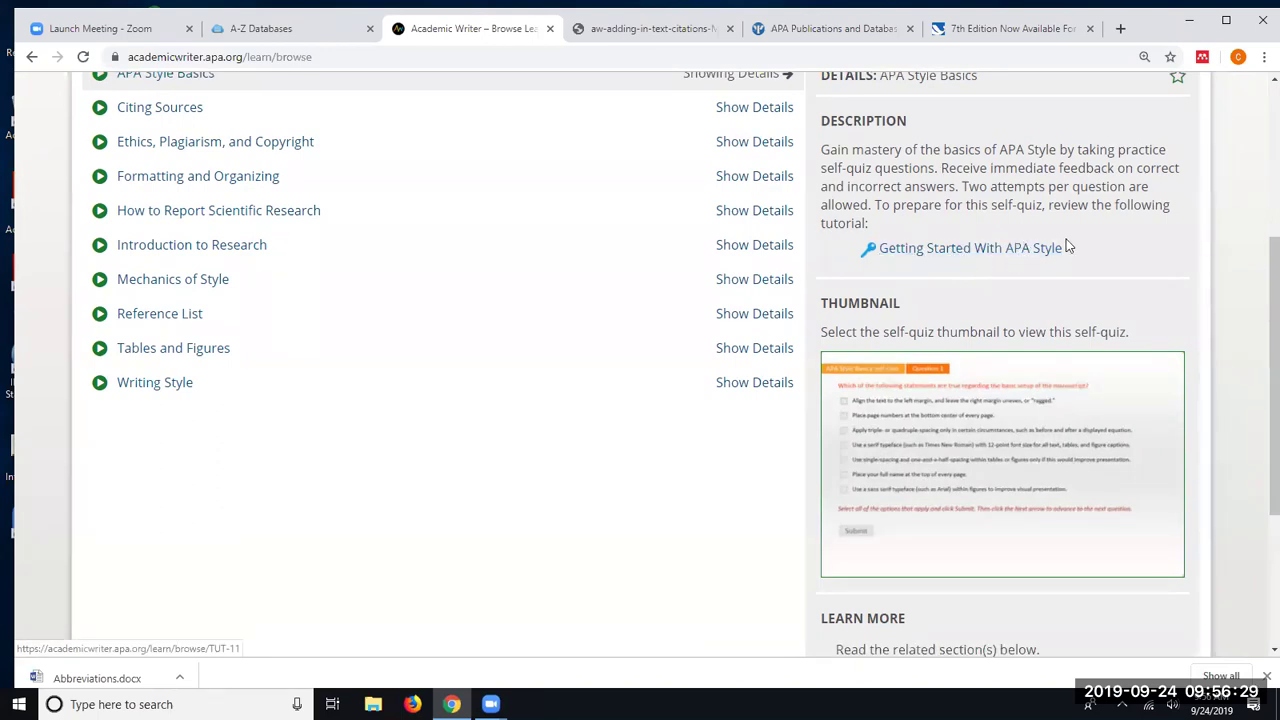
pyautogui.scroll(1, 400, 210)
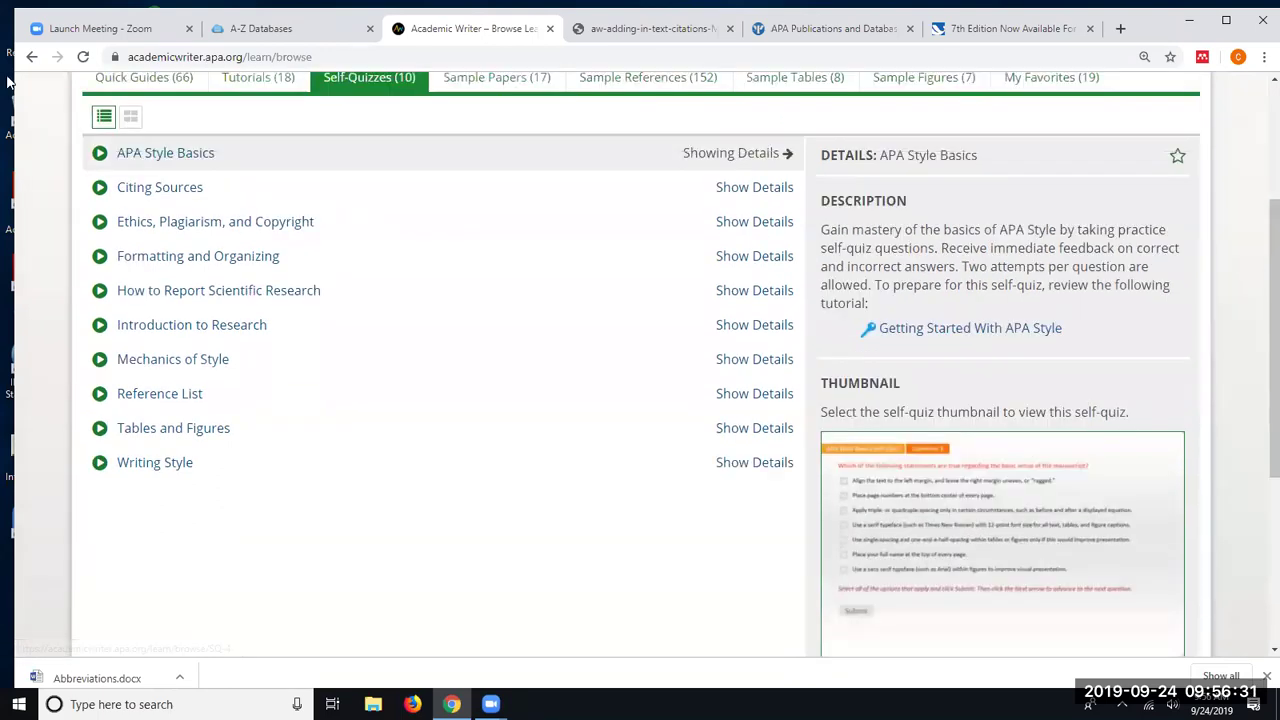
pyautogui.scroll(-3, 1050, 300)
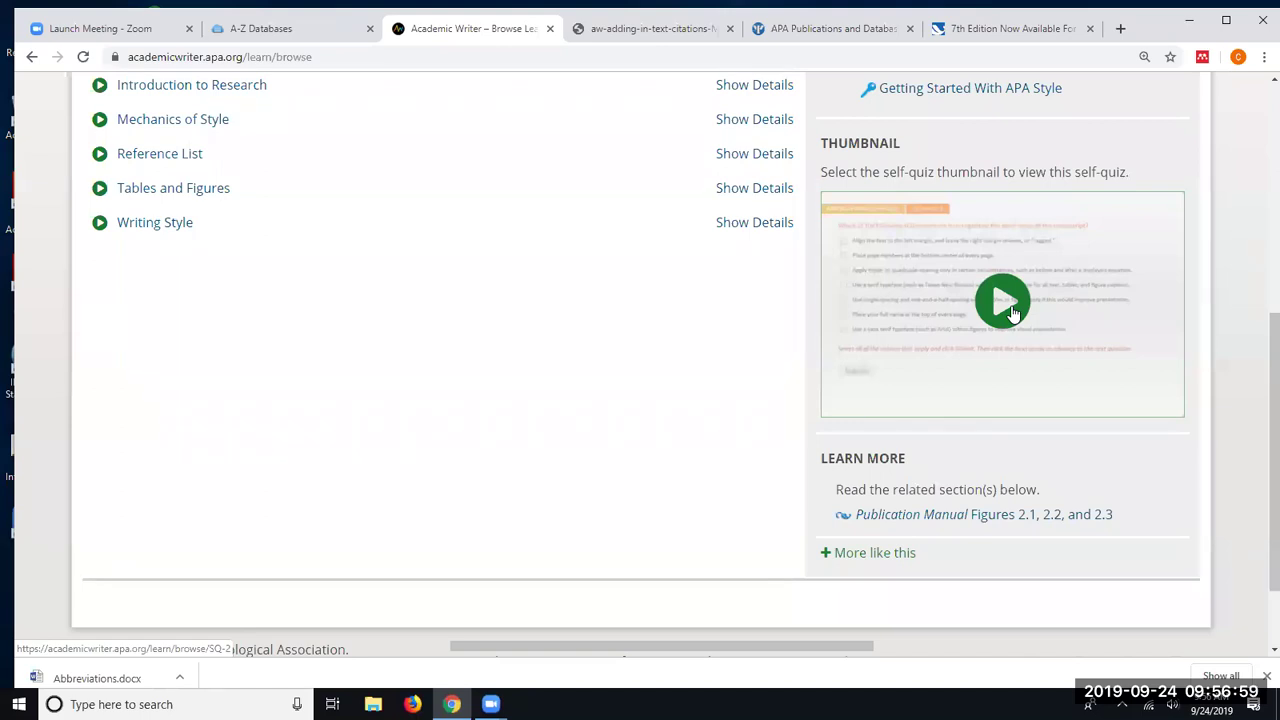
pyautogui.click(1011, 312)
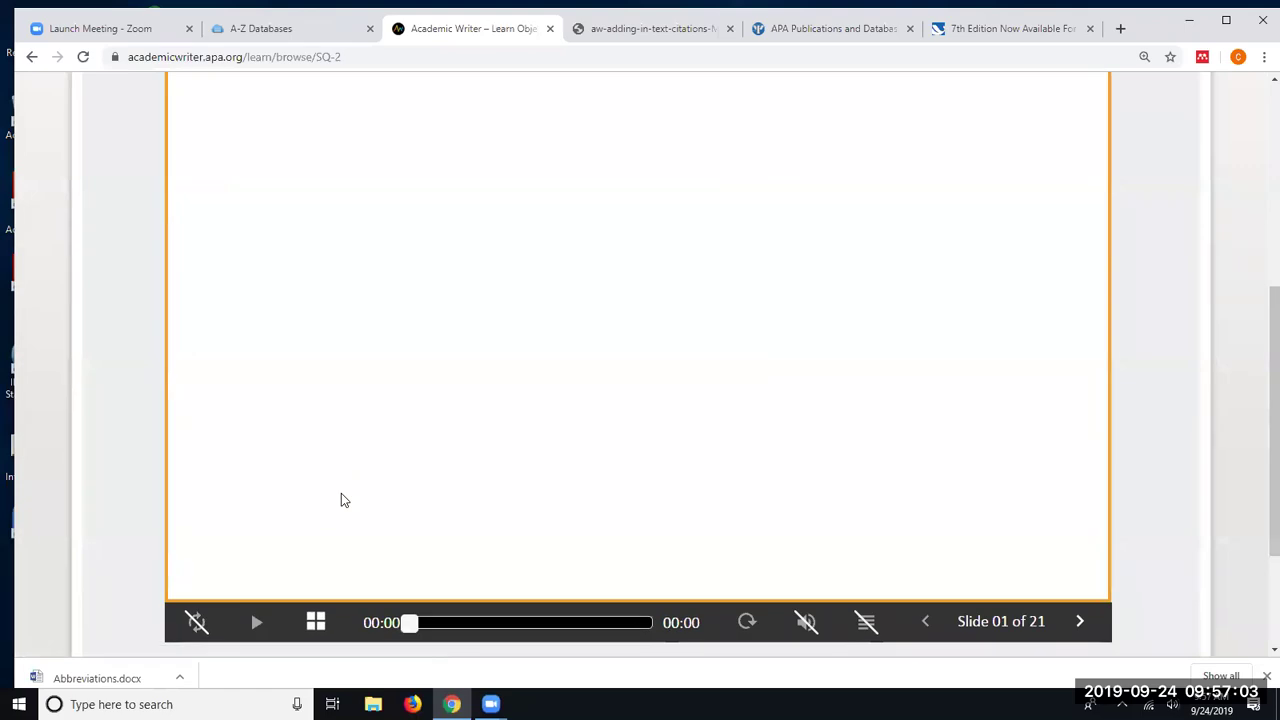
pyautogui.scroll(-2, 346, 493)
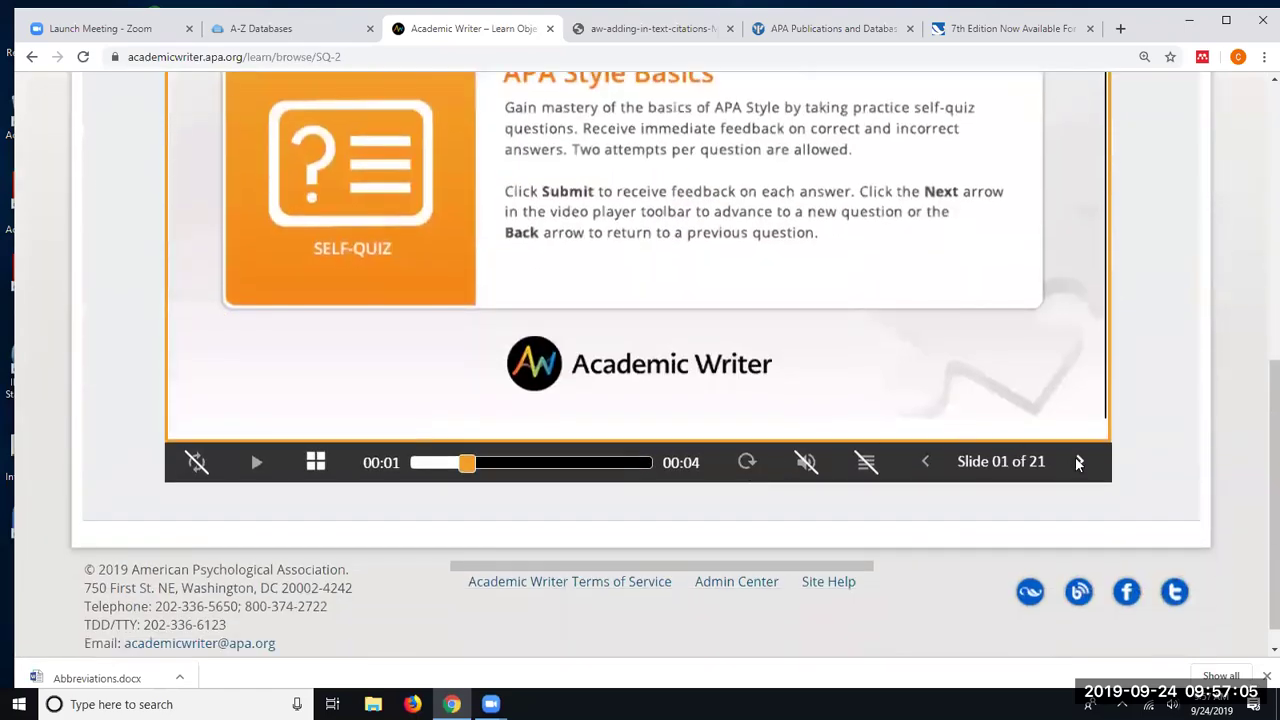
pyautogui.click(1077, 461)
pyautogui.scroll(3, 857, 323)
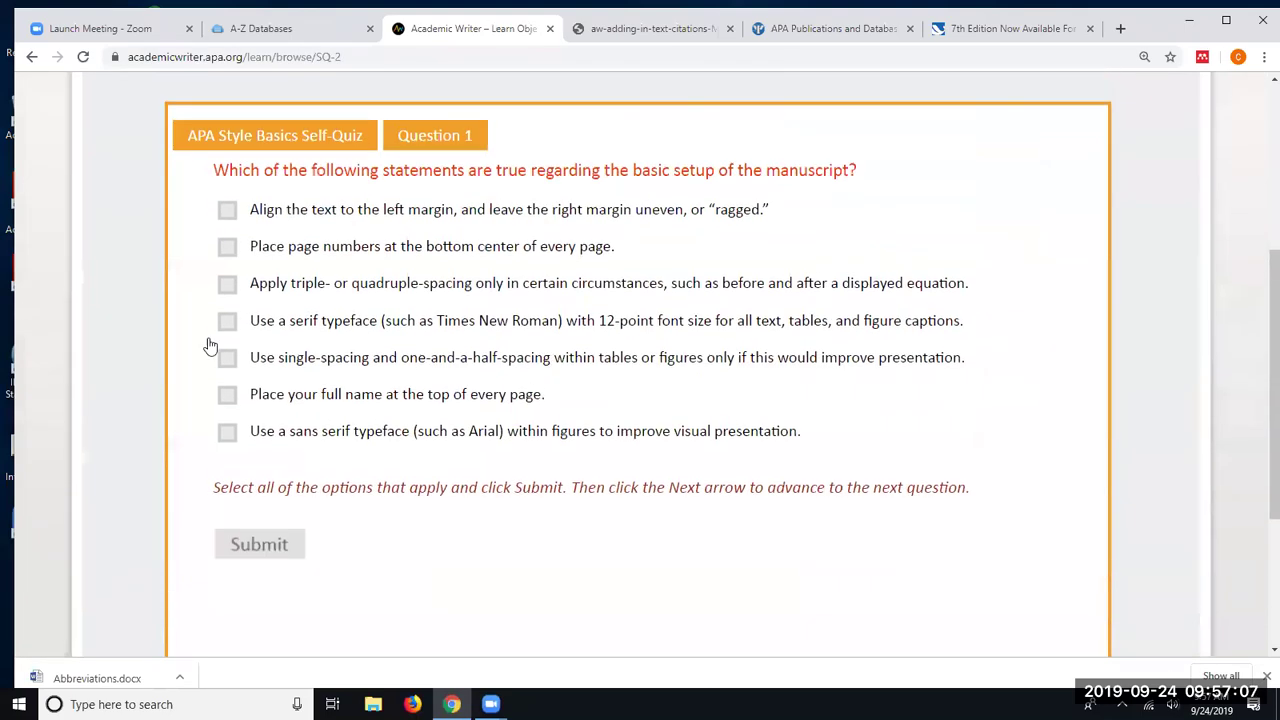
pyautogui.click(227, 284)
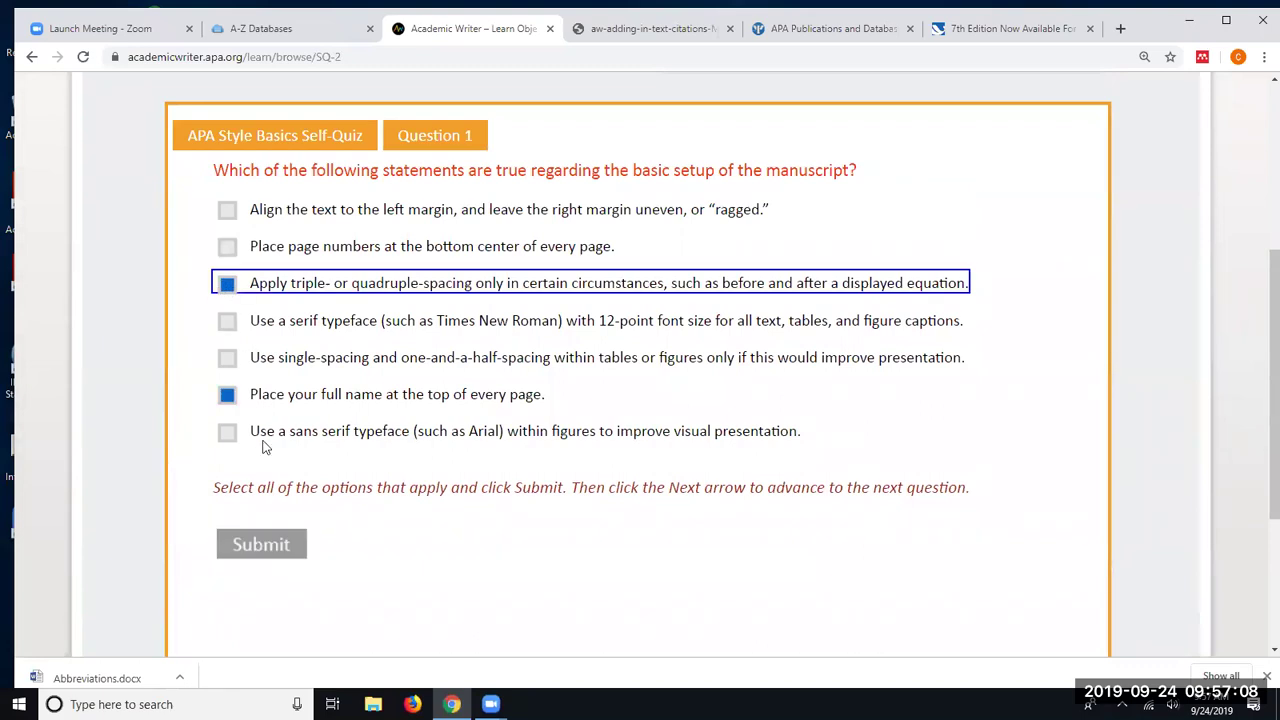
pyautogui.click(256, 543)
pyautogui.scroll(-1, 365, 510)
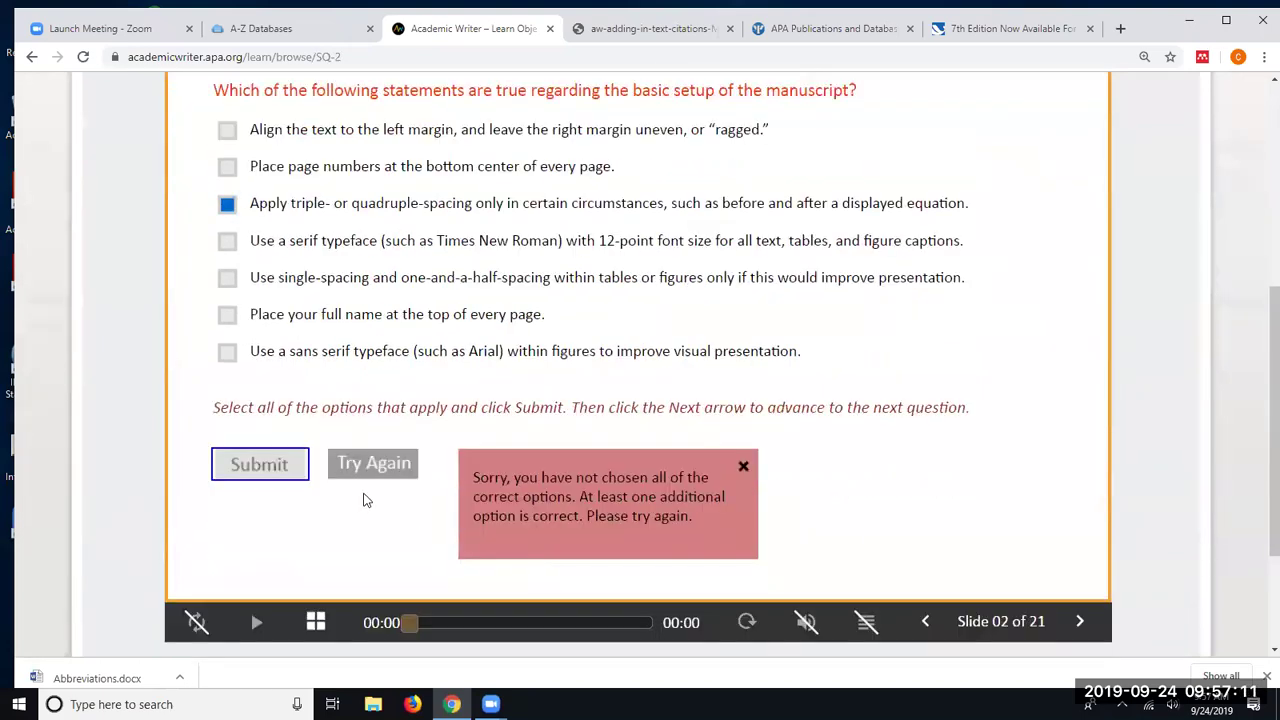
pyautogui.click(376, 464)
pyautogui.click(227, 314)
pyautogui.click(263, 472)
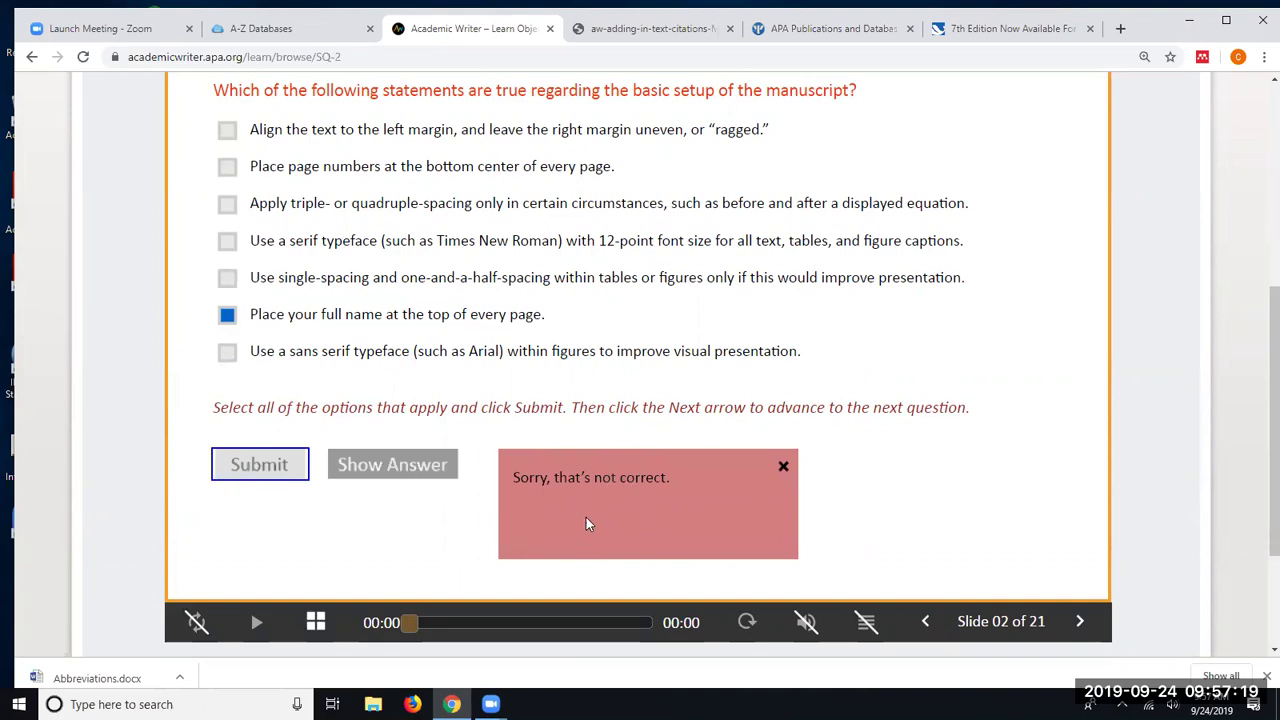
pyautogui.click(368, 465)
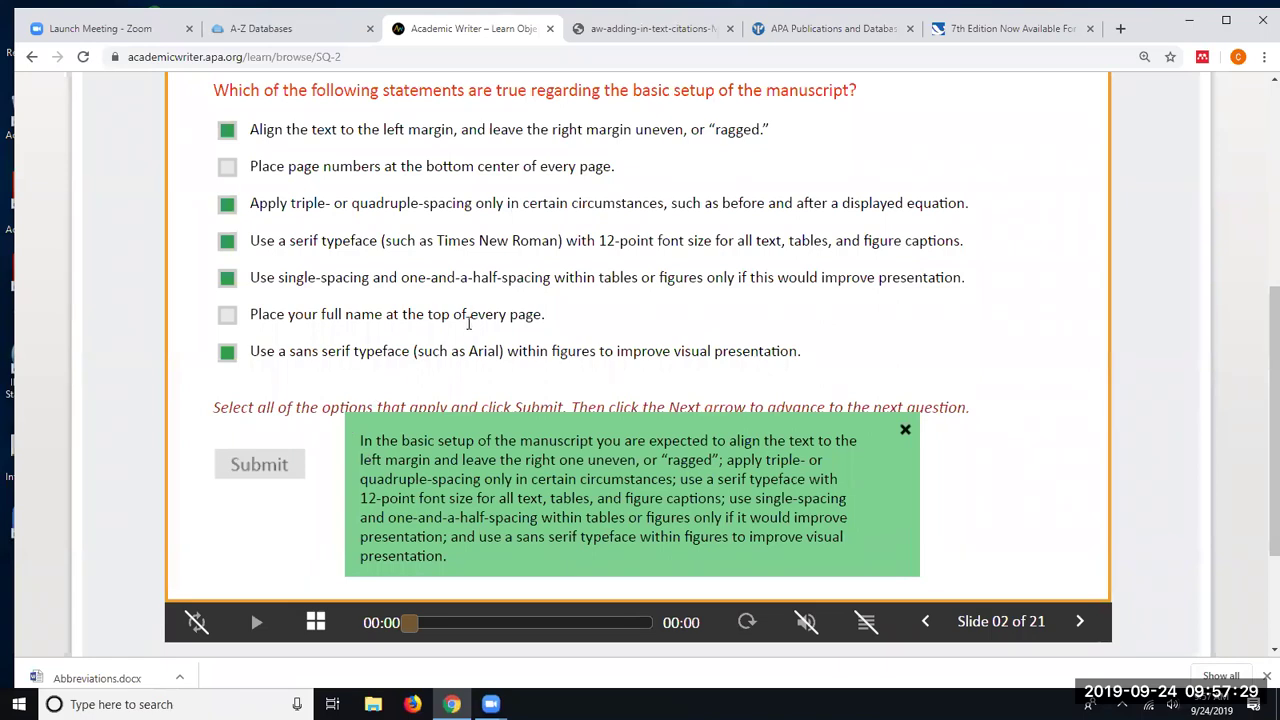
pyautogui.scroll(2, 380, 370)
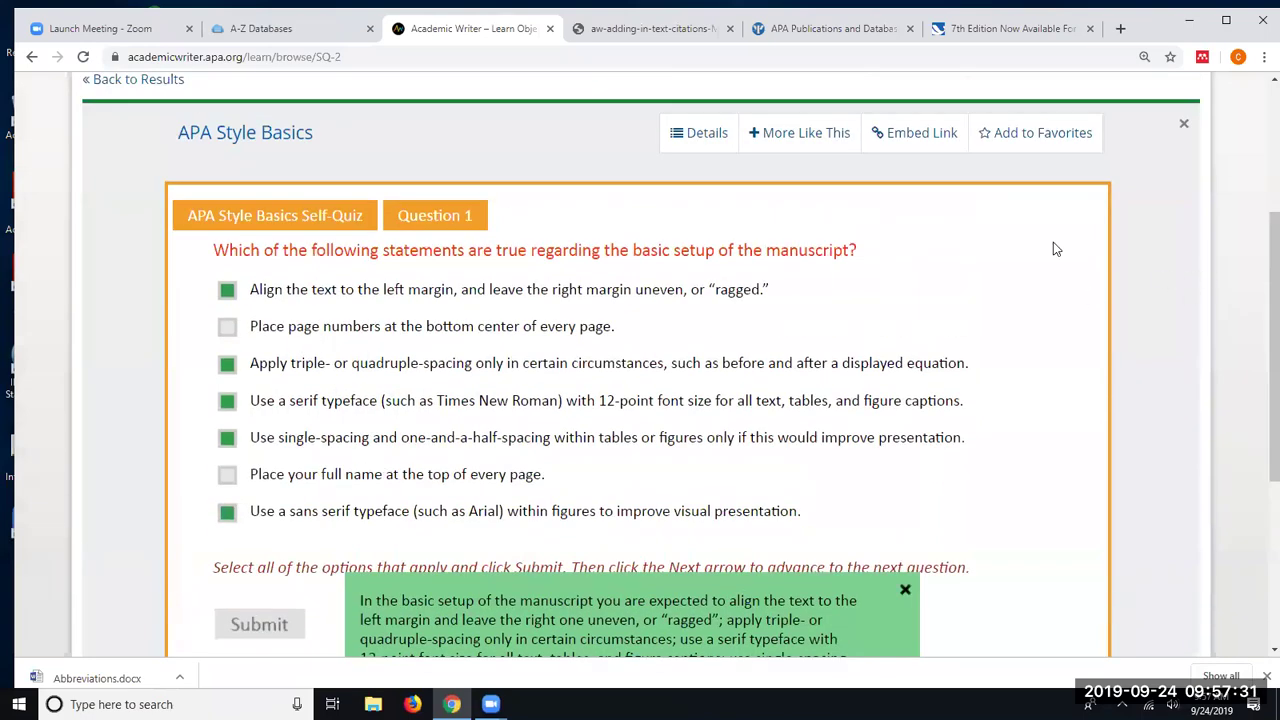
pyautogui.click(1185, 122)
pyautogui.scroll(2, 405, 317)
pyautogui.scroll(2, 405, 317)
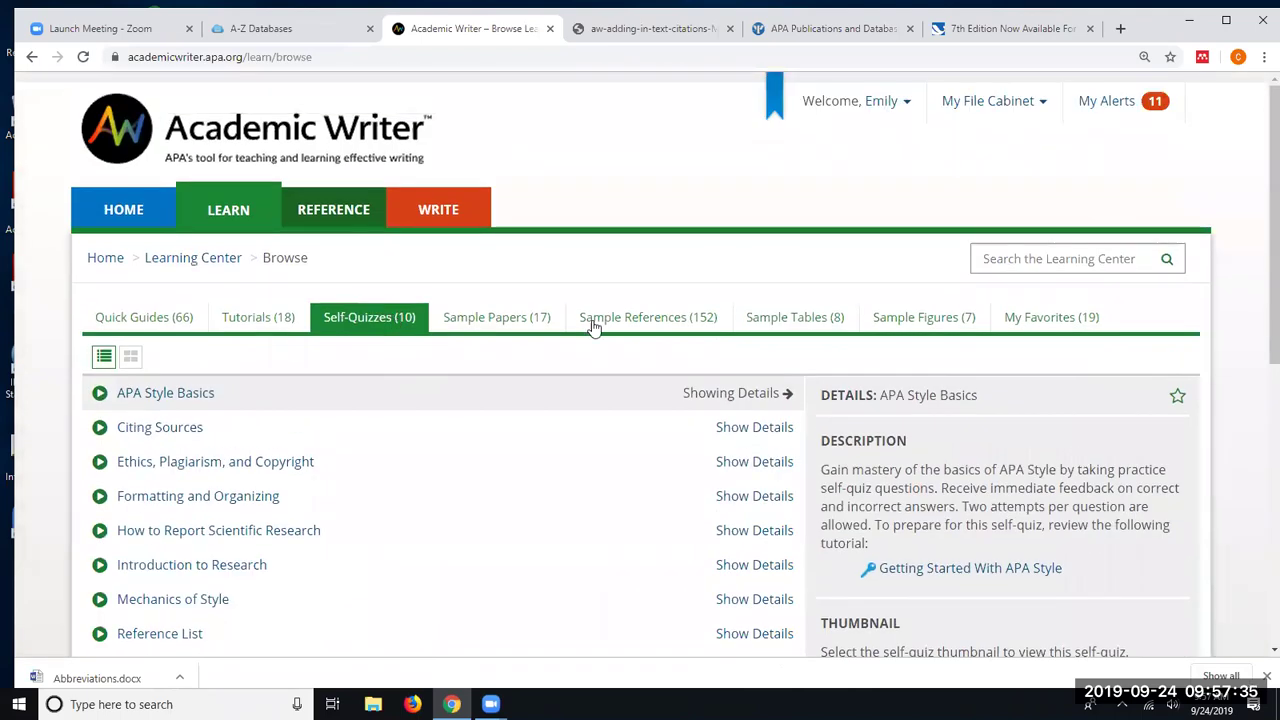
# - Browse Sample Papers by topic and open the Literature review paper on the benefits of mindfulness
pyautogui.click(522, 314)
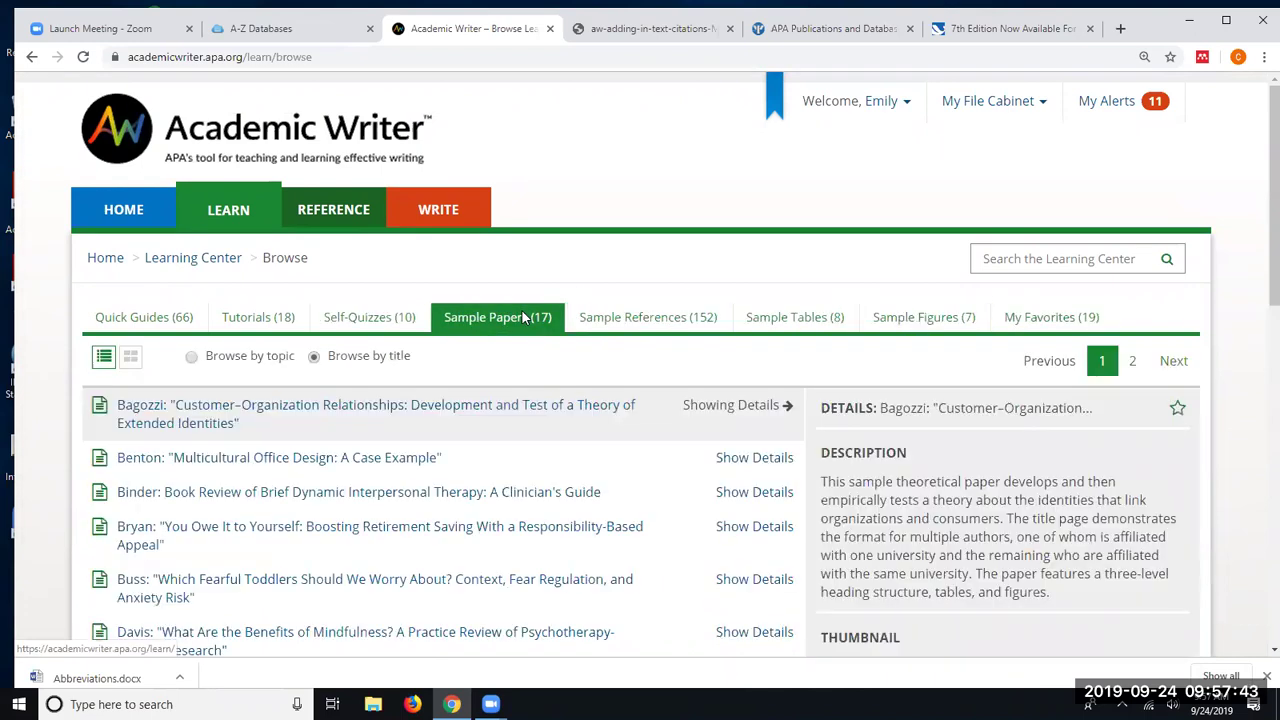
pyautogui.scroll(-1, 520, 316)
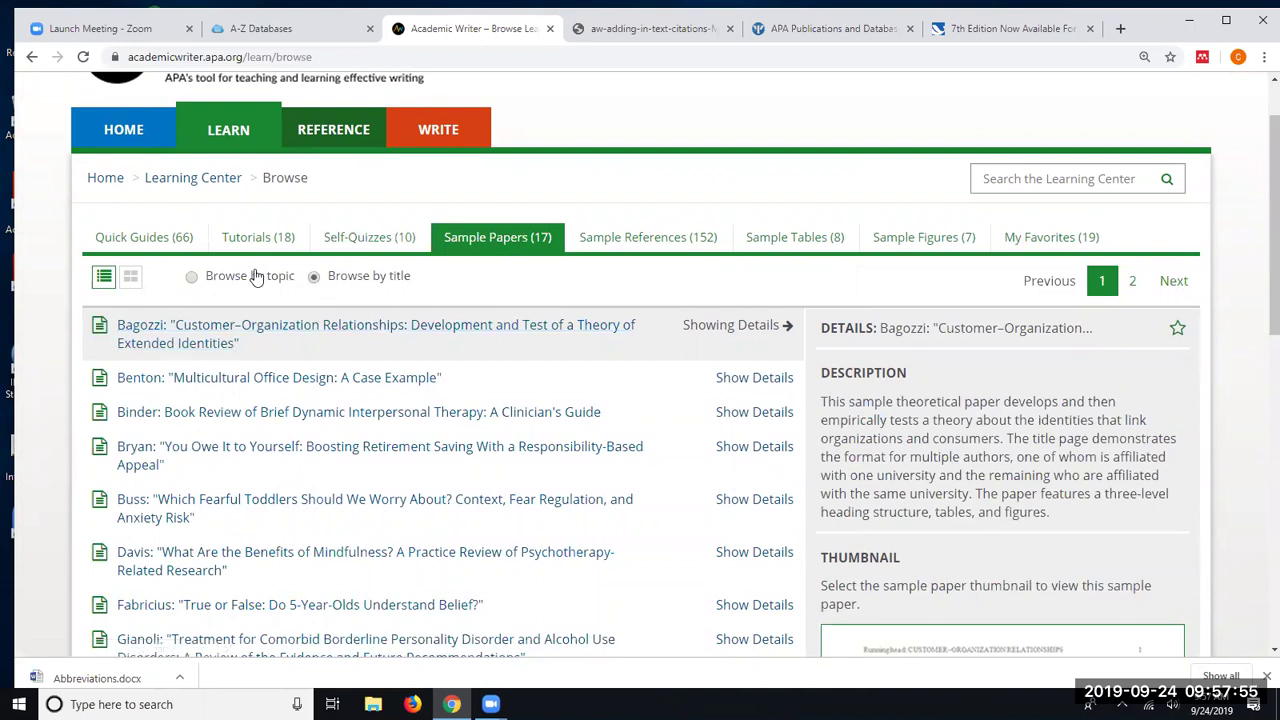
pyautogui.click(192, 277)
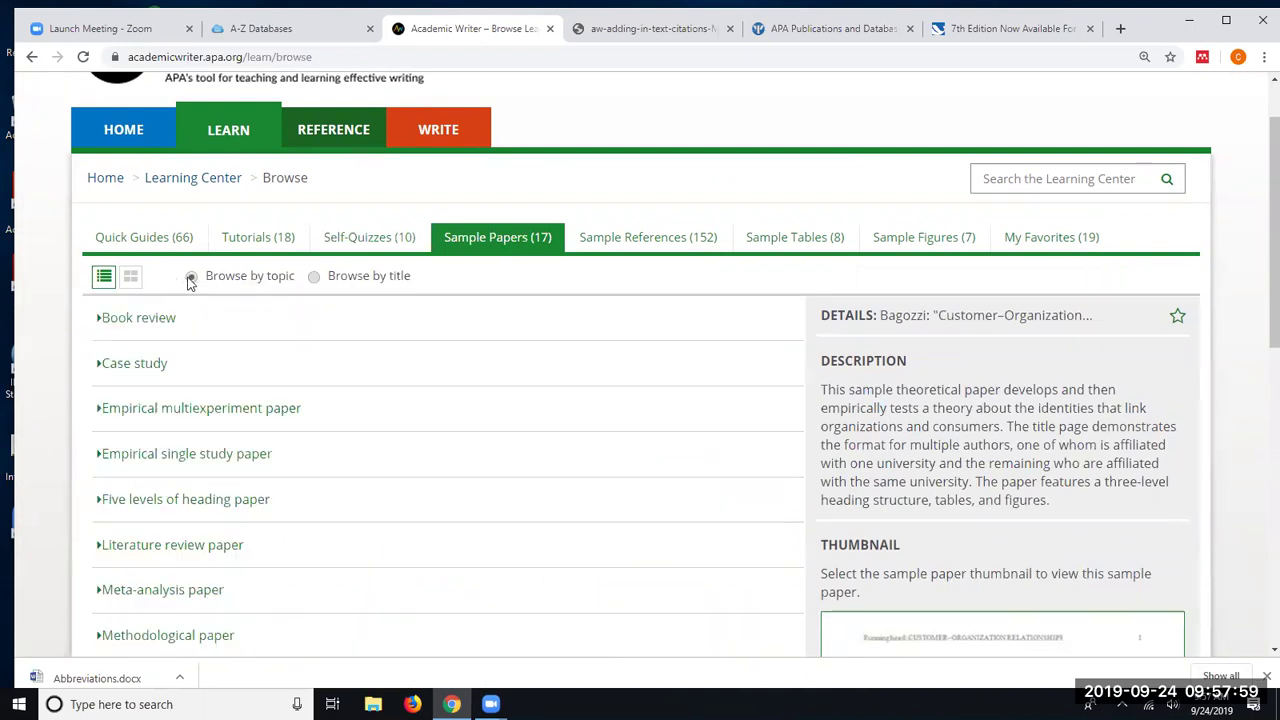
pyautogui.scroll(-2, 175, 265)
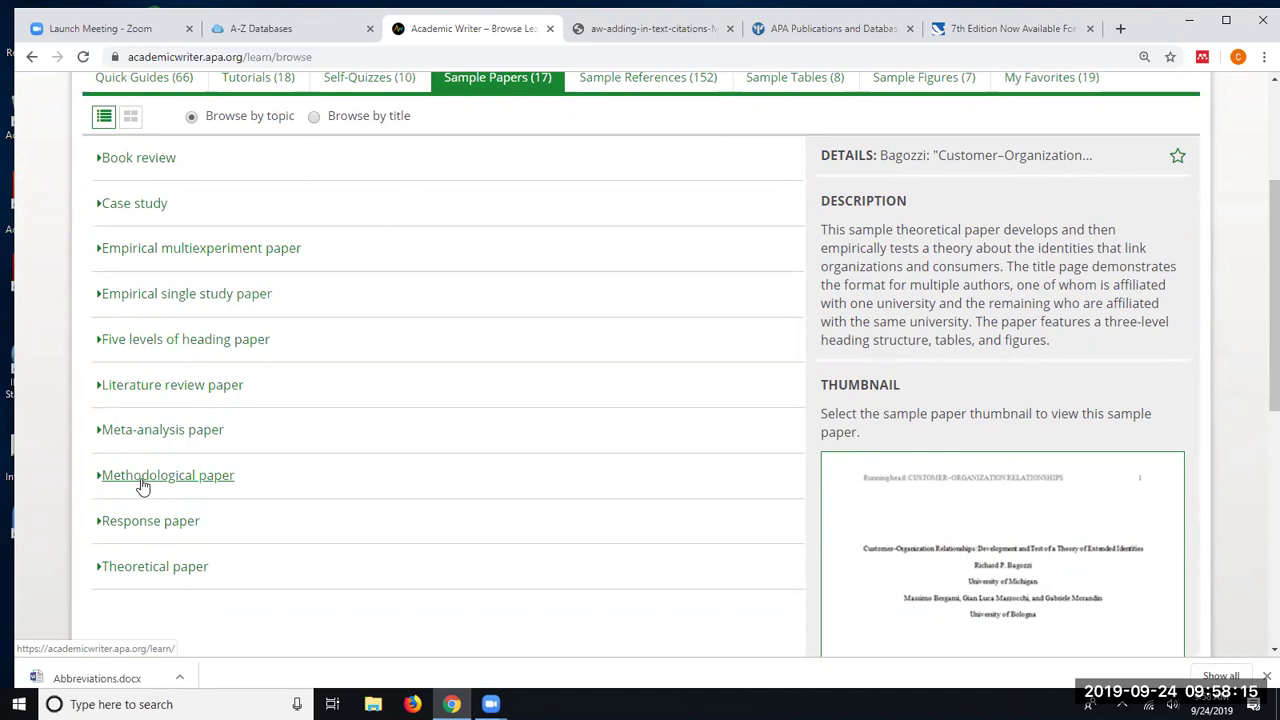
pyautogui.click(111, 390)
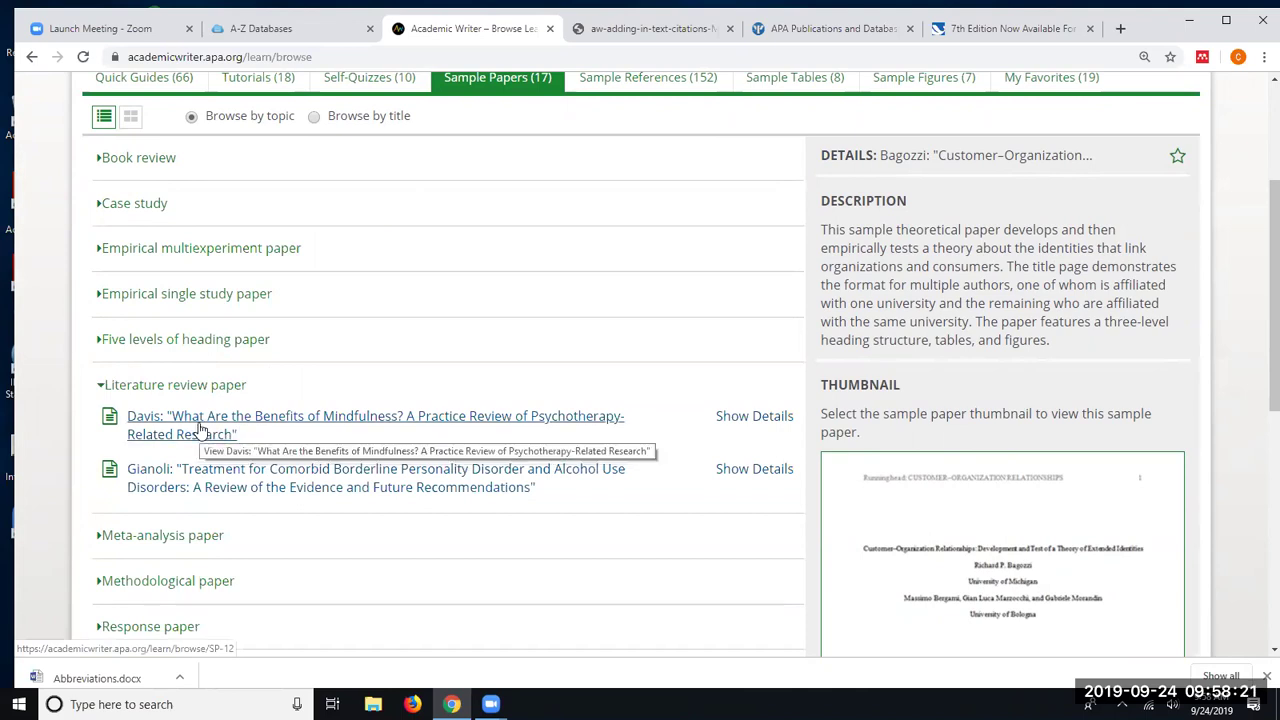
pyautogui.click(201, 434)
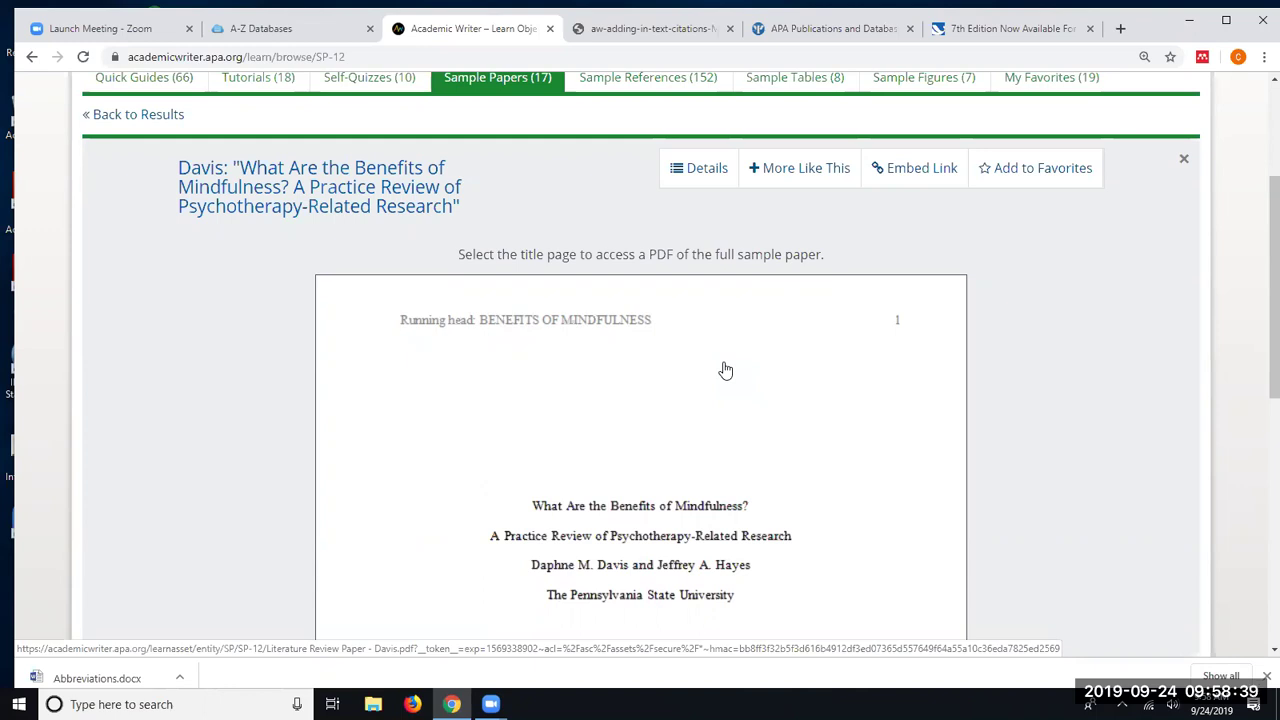
pyautogui.scroll(1, 706, 357)
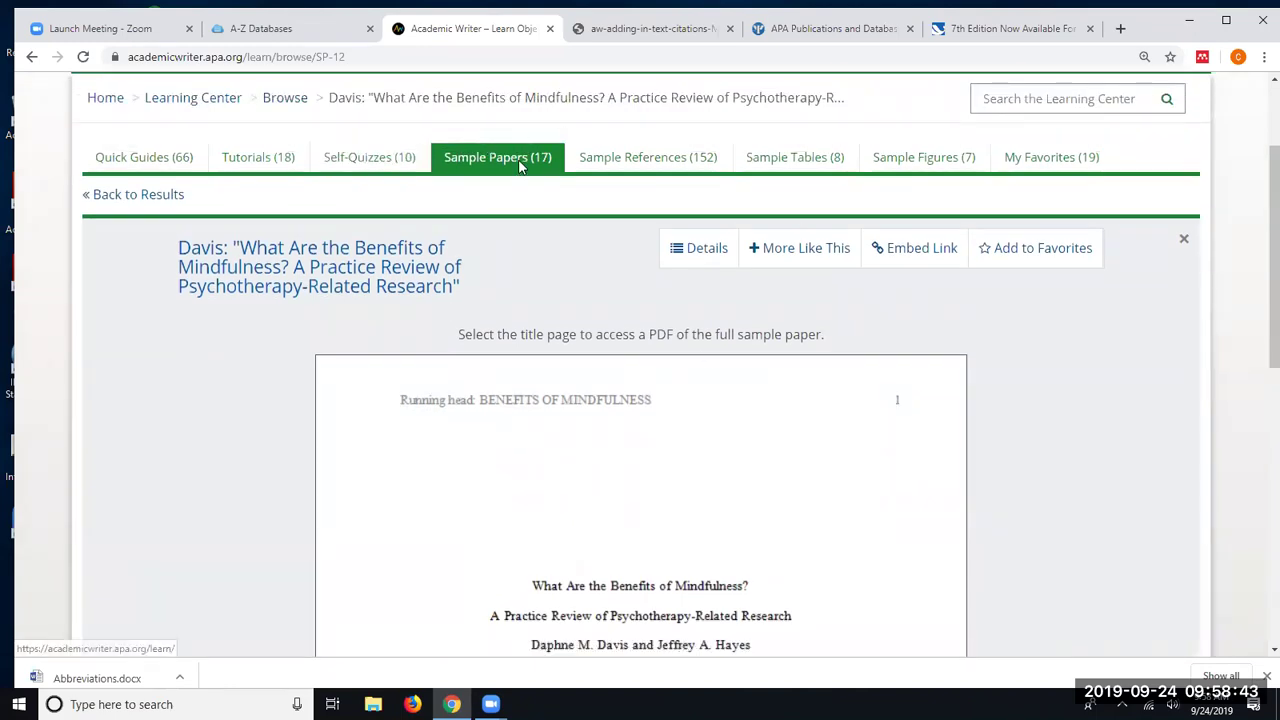
# - Show the Sample References grouped by topic in Grid View and place the cursor in the search box
pyautogui.click(648, 157)
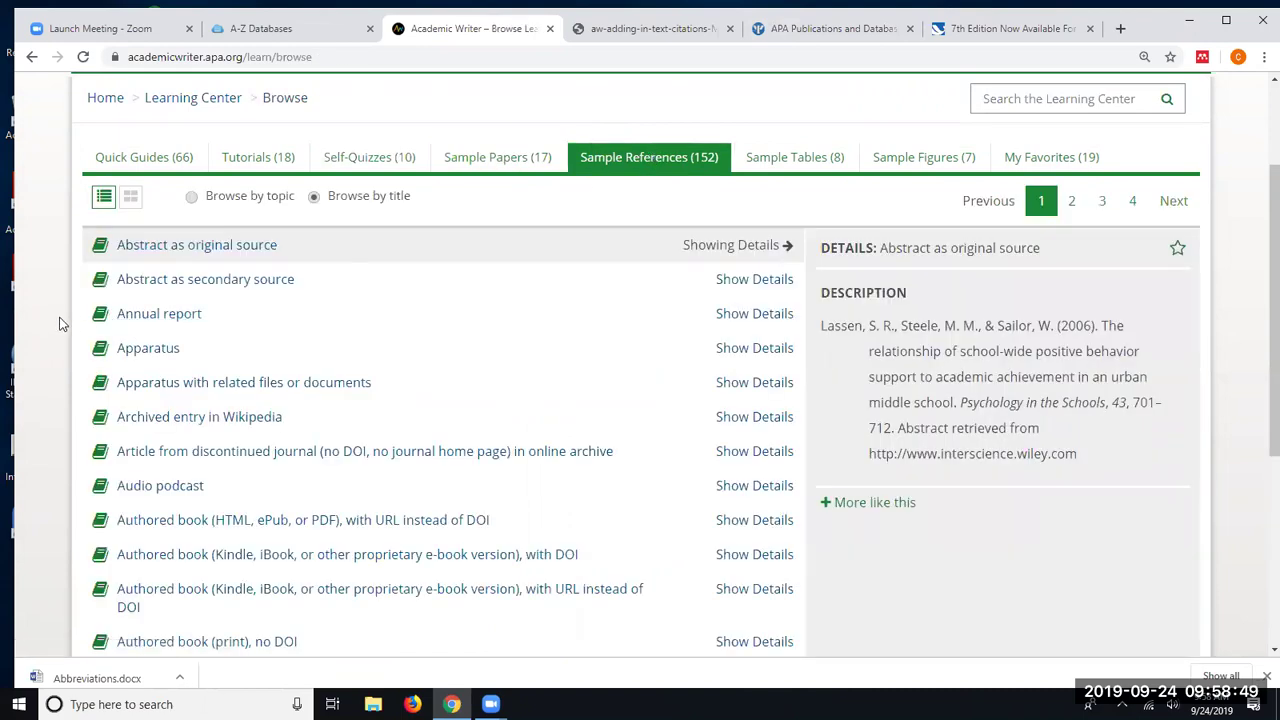
pyautogui.rightClick(192, 198)
pyautogui.click(192, 196)
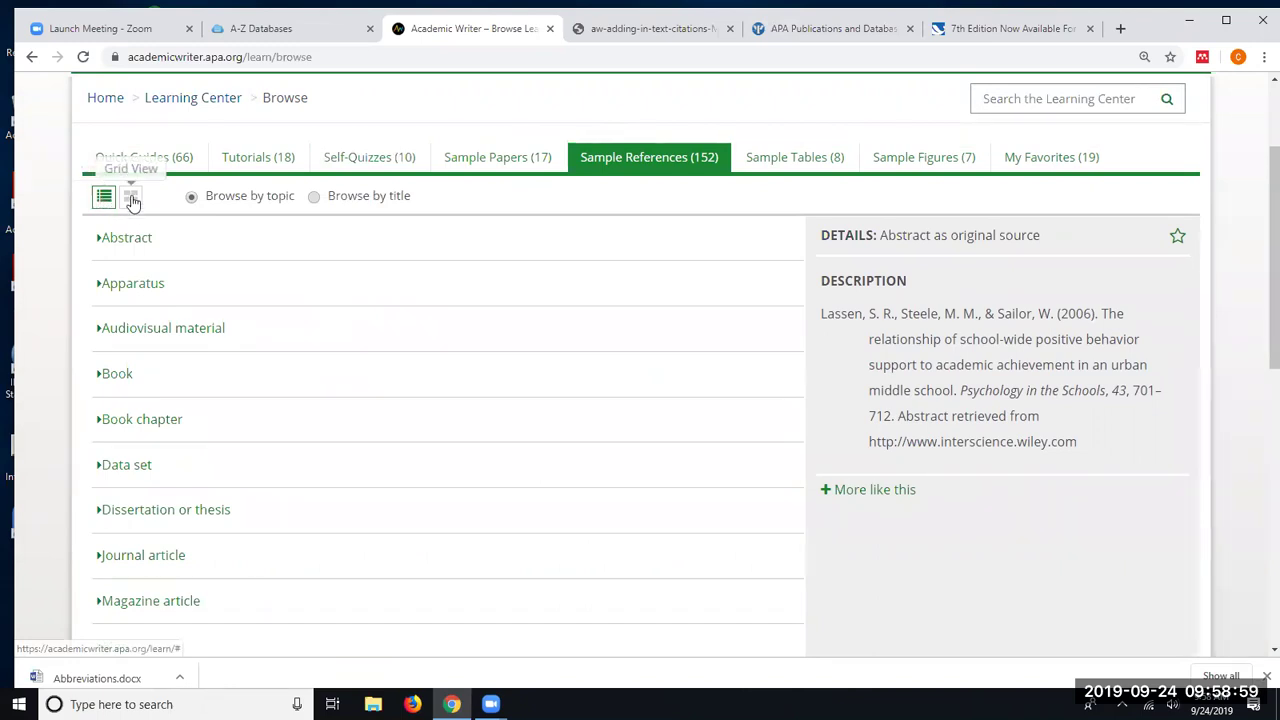
pyautogui.click(131, 198)
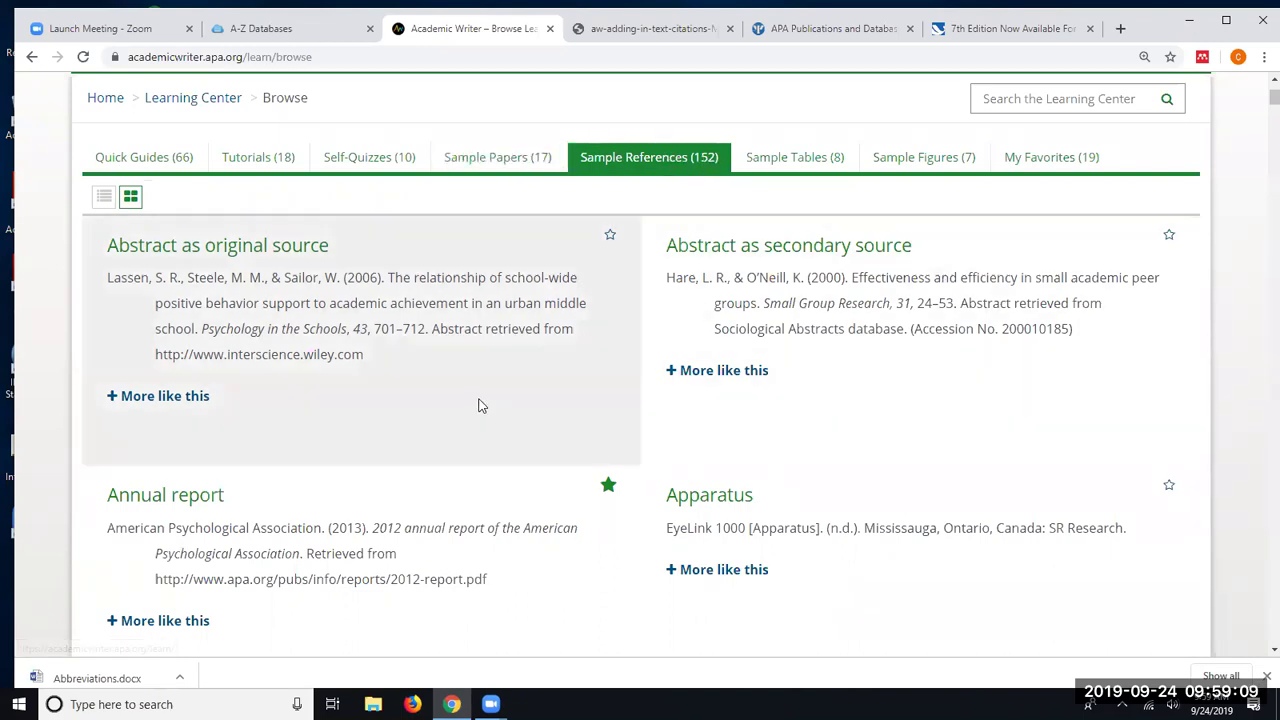
pyautogui.scroll(1, 1114, 149)
pyautogui.click(1030, 180)
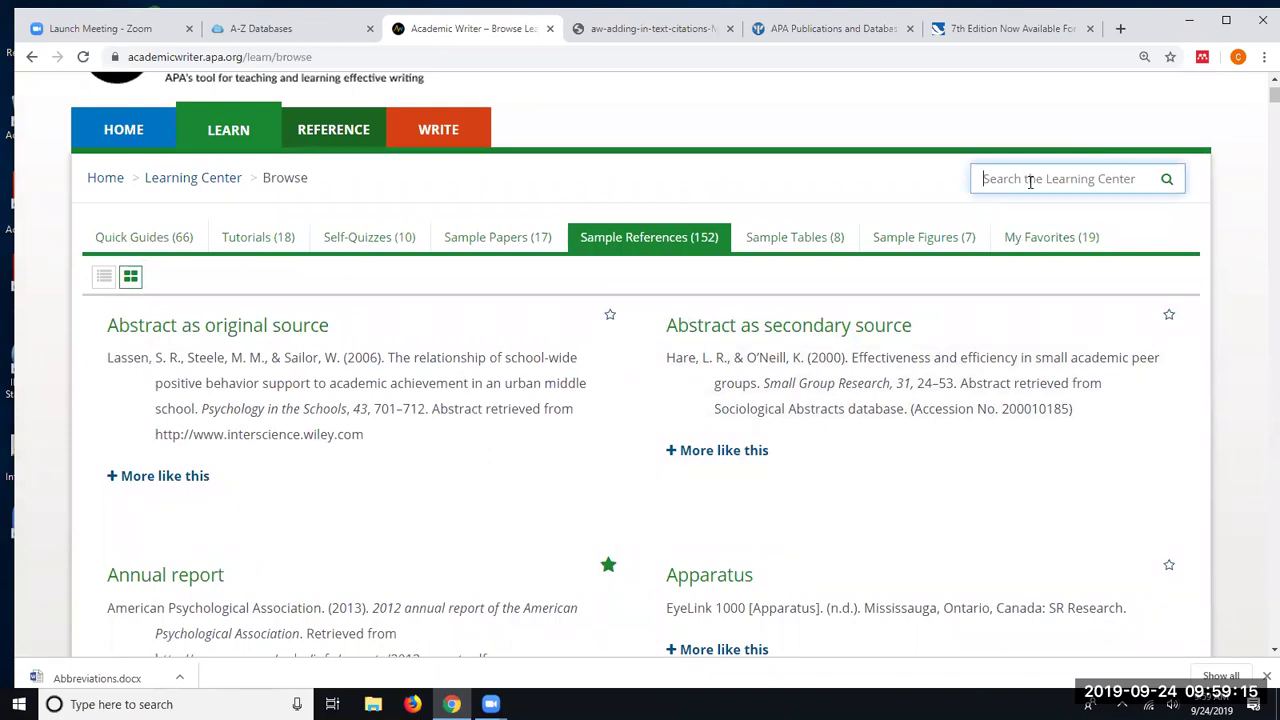
# - Search the sample references for 'article', review the results, then show all 152 items again
pyautogui.write('article')
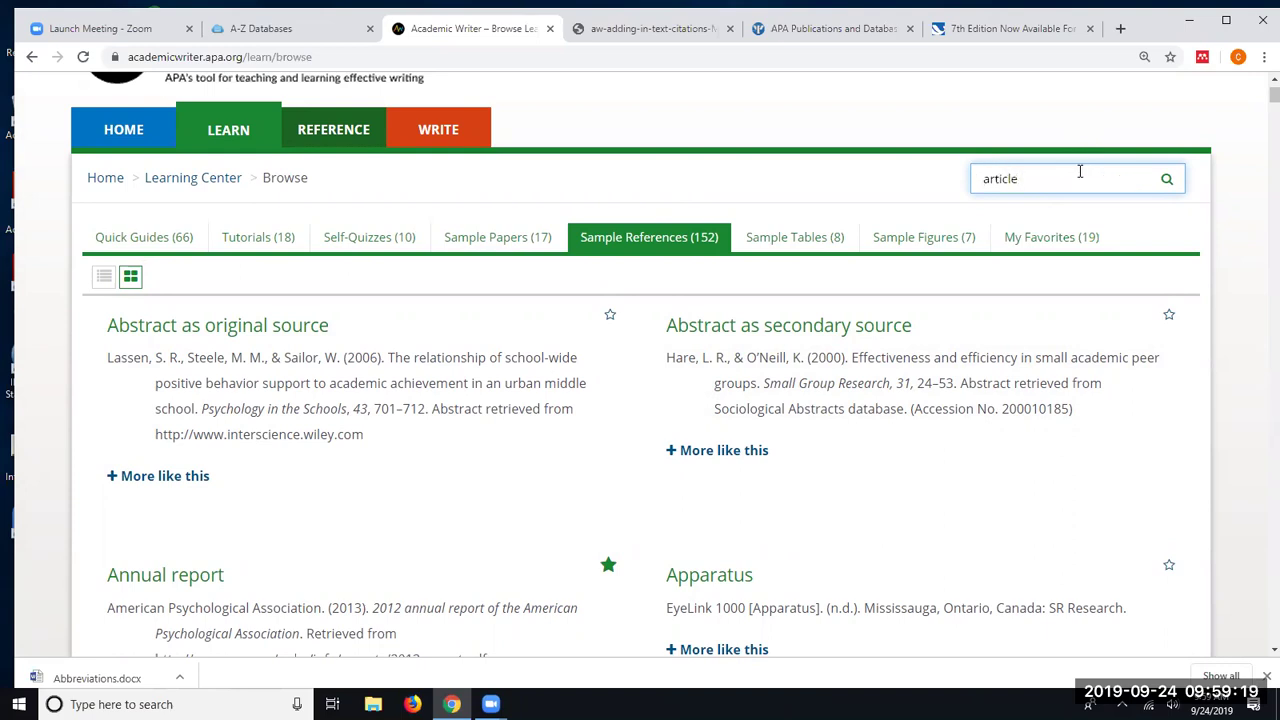
pyautogui.press('Return')
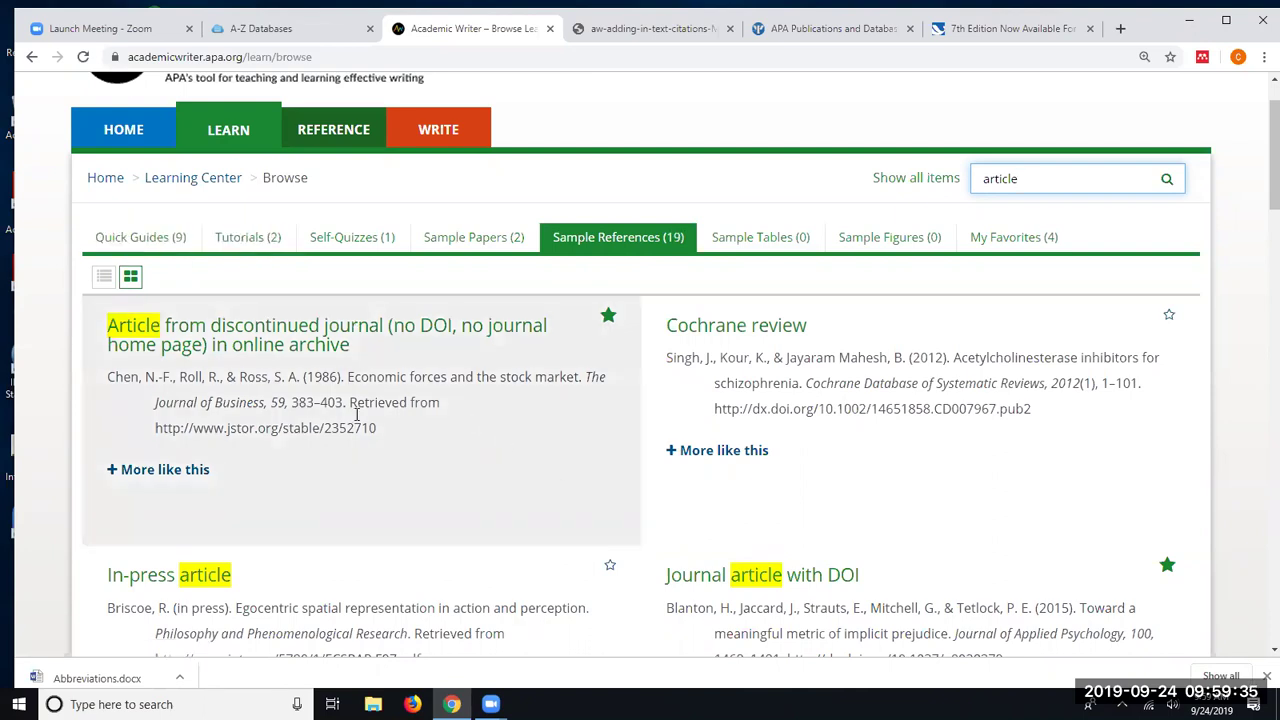
pyautogui.scroll(-2, 473, 442)
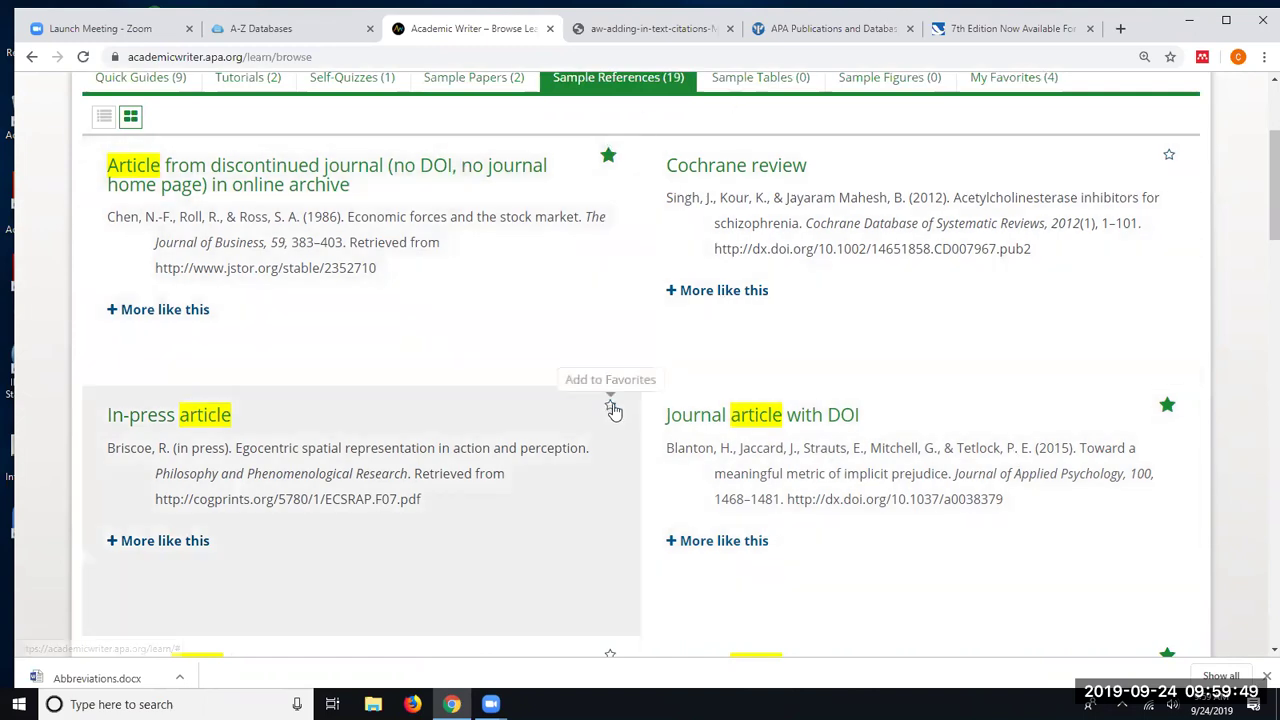
pyautogui.scroll(2, 829, 294)
pyautogui.scroll(1, 825, 299)
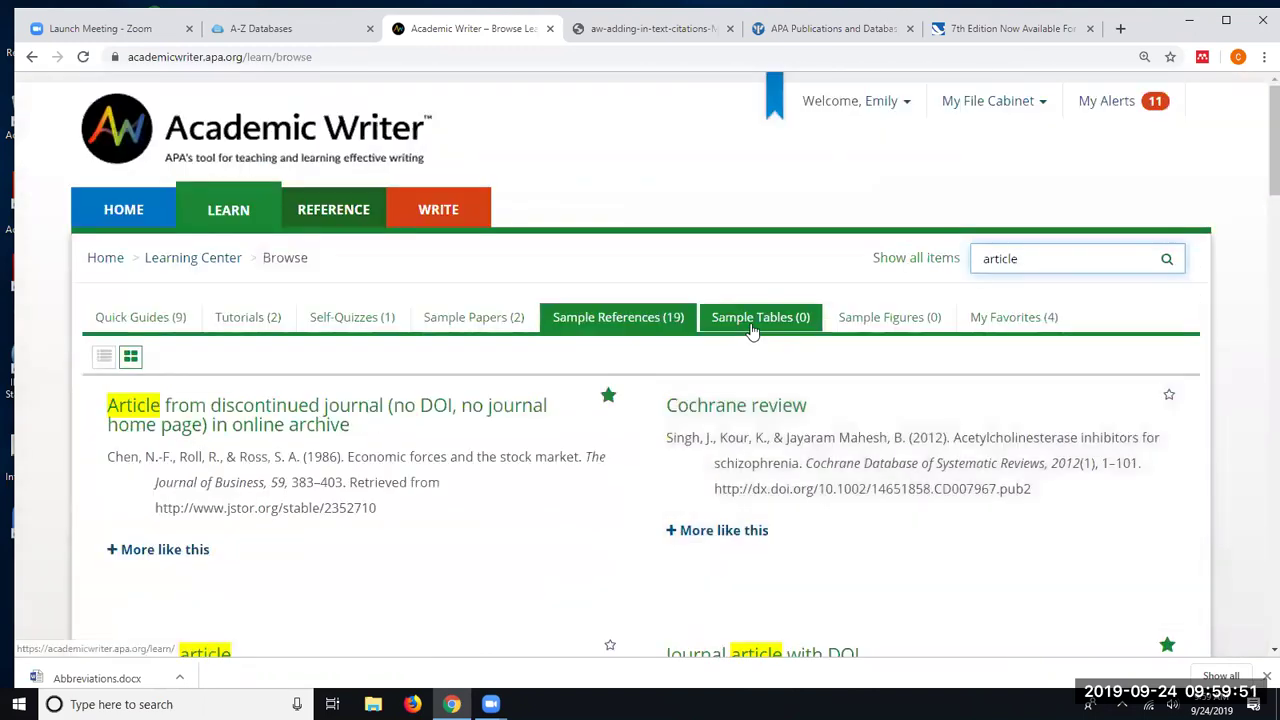
pyautogui.click(916, 260)
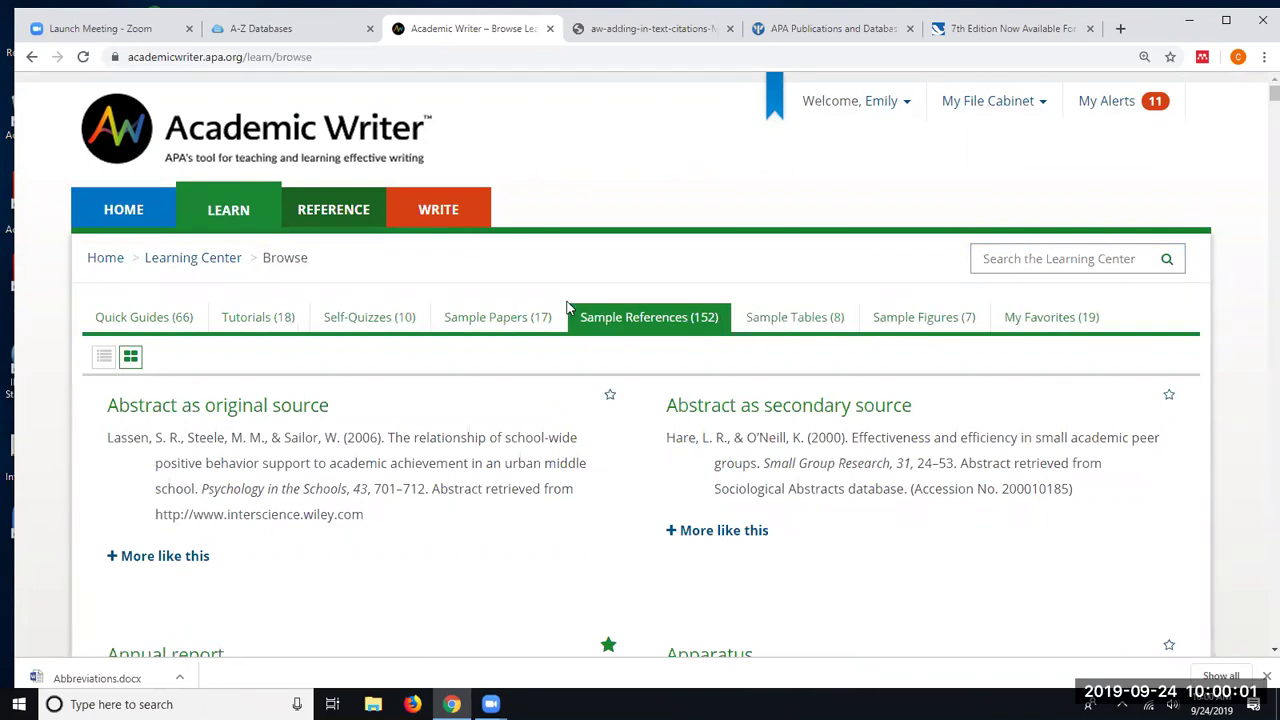
# - Browse the 8 Sample Tables, from Analysis of Variance to Meta-Analysis
pyautogui.click(792, 319)
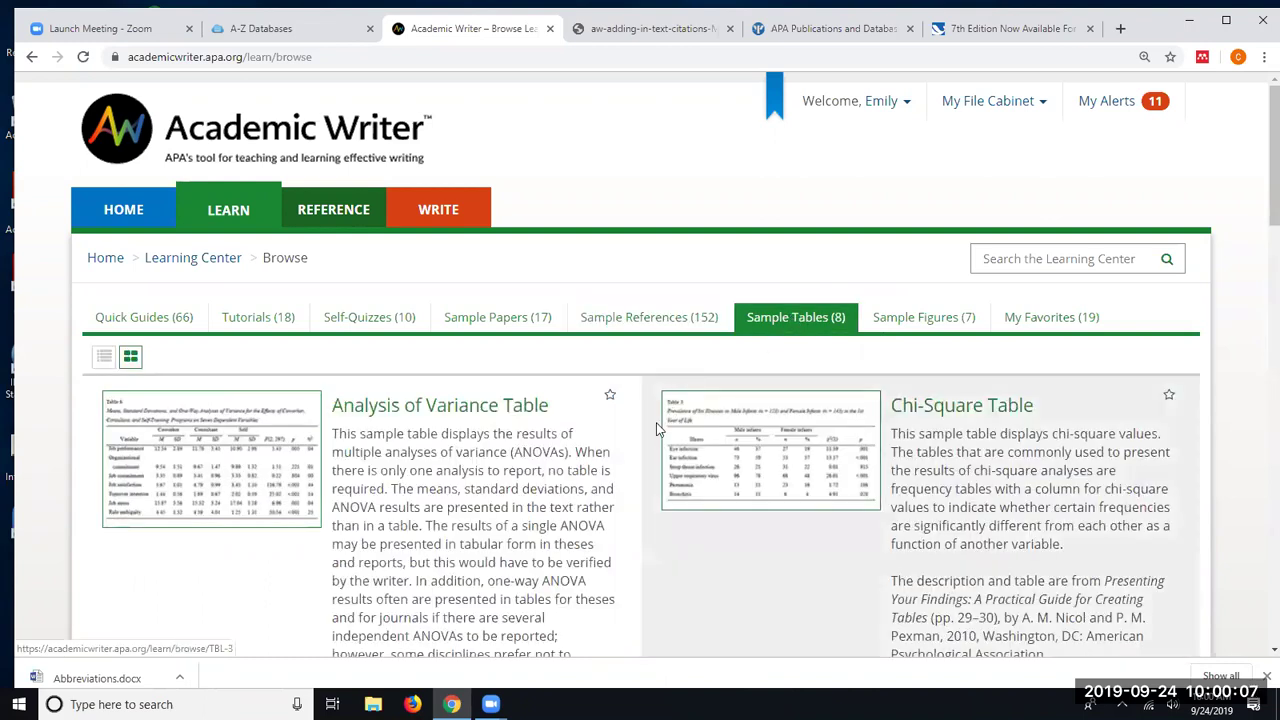
pyautogui.scroll(-2, 510, 487)
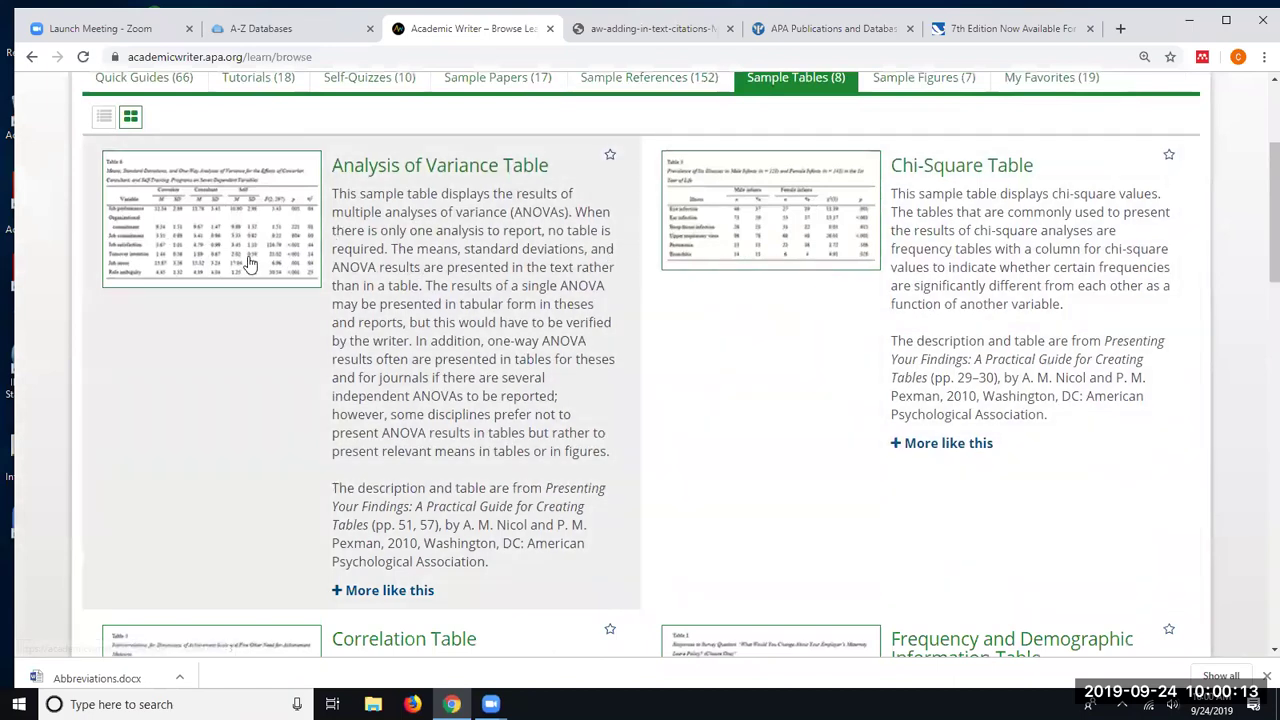
pyautogui.scroll(-3, 460, 300)
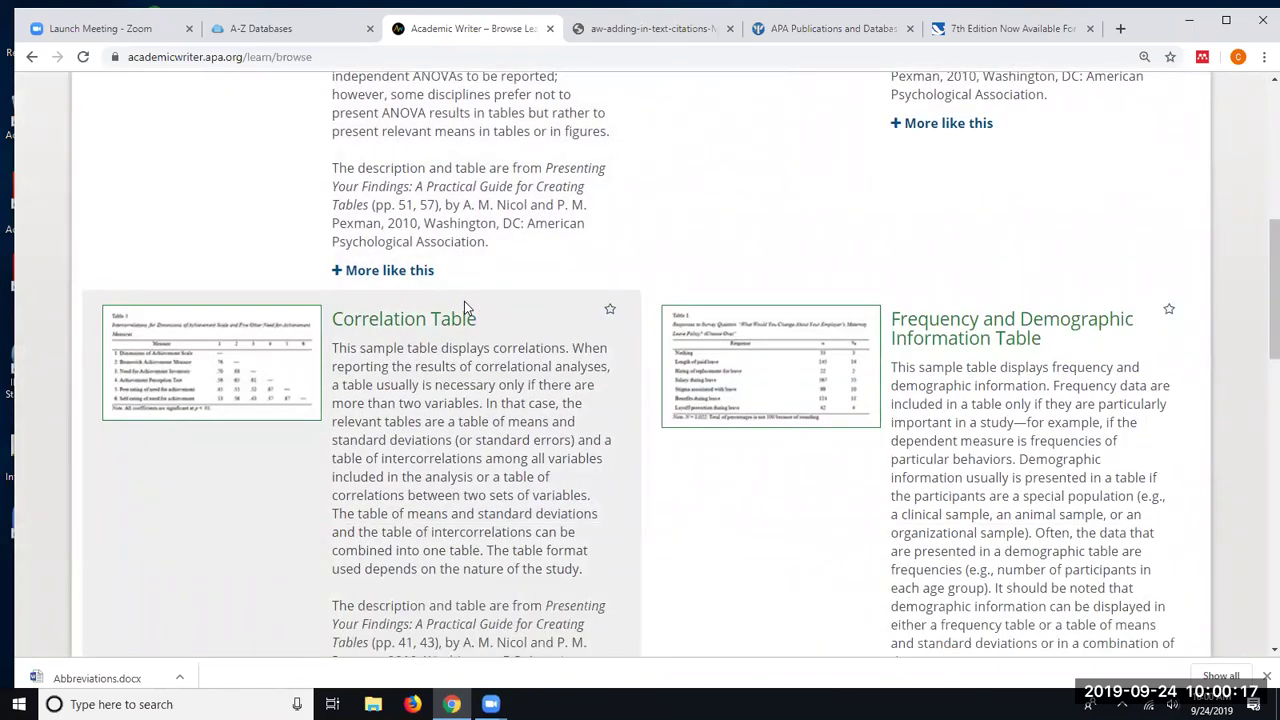
pyautogui.scroll(-2, 443, 280)
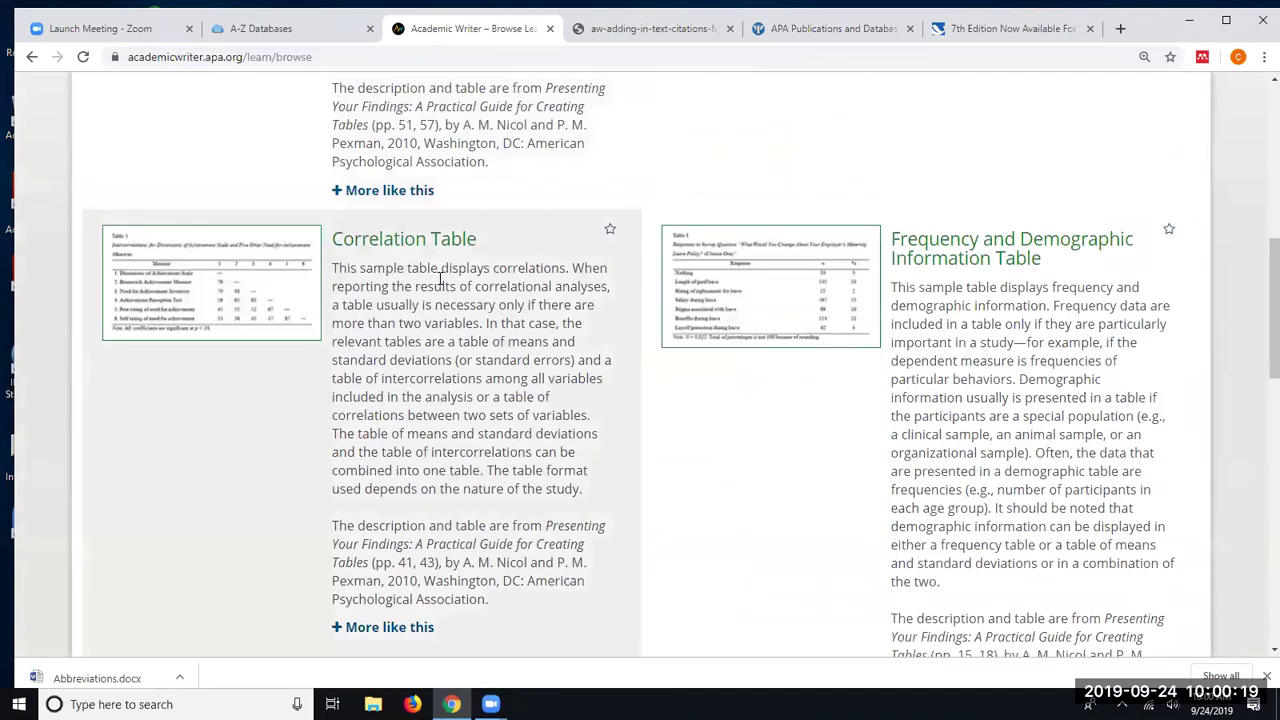
pyautogui.scroll(-2, 443, 280)
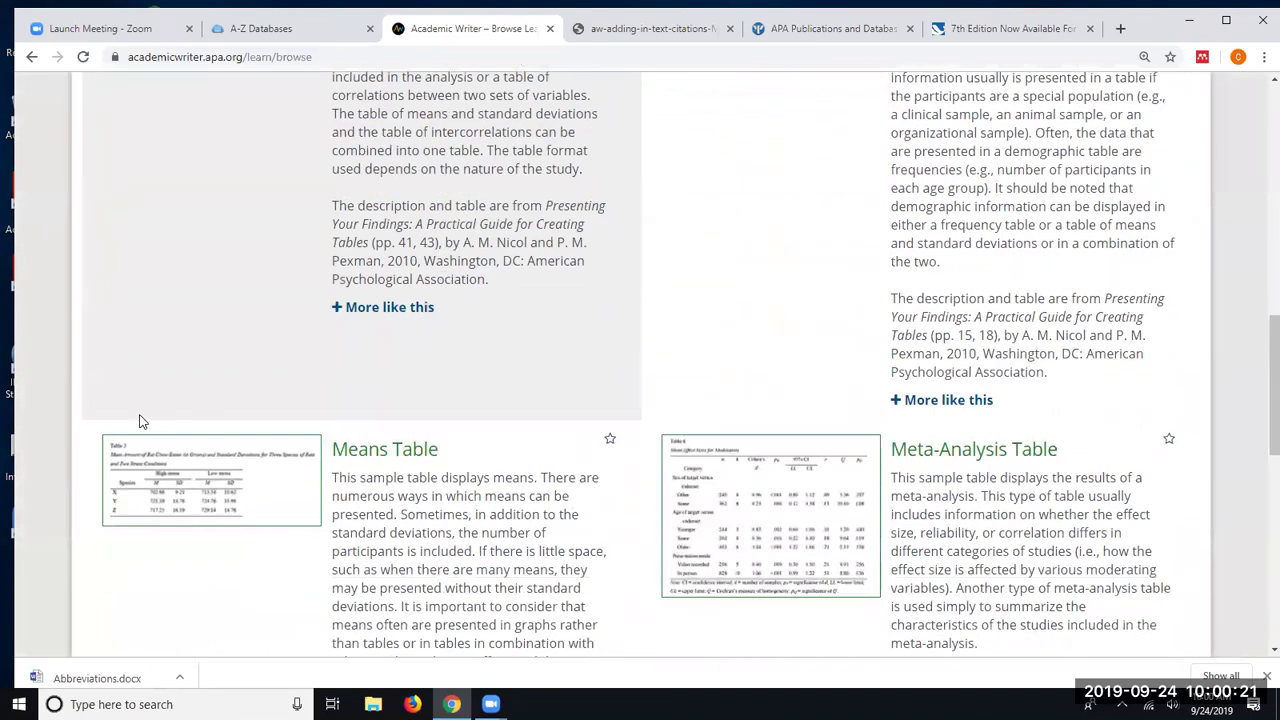
pyautogui.scroll(5, 755, 508)
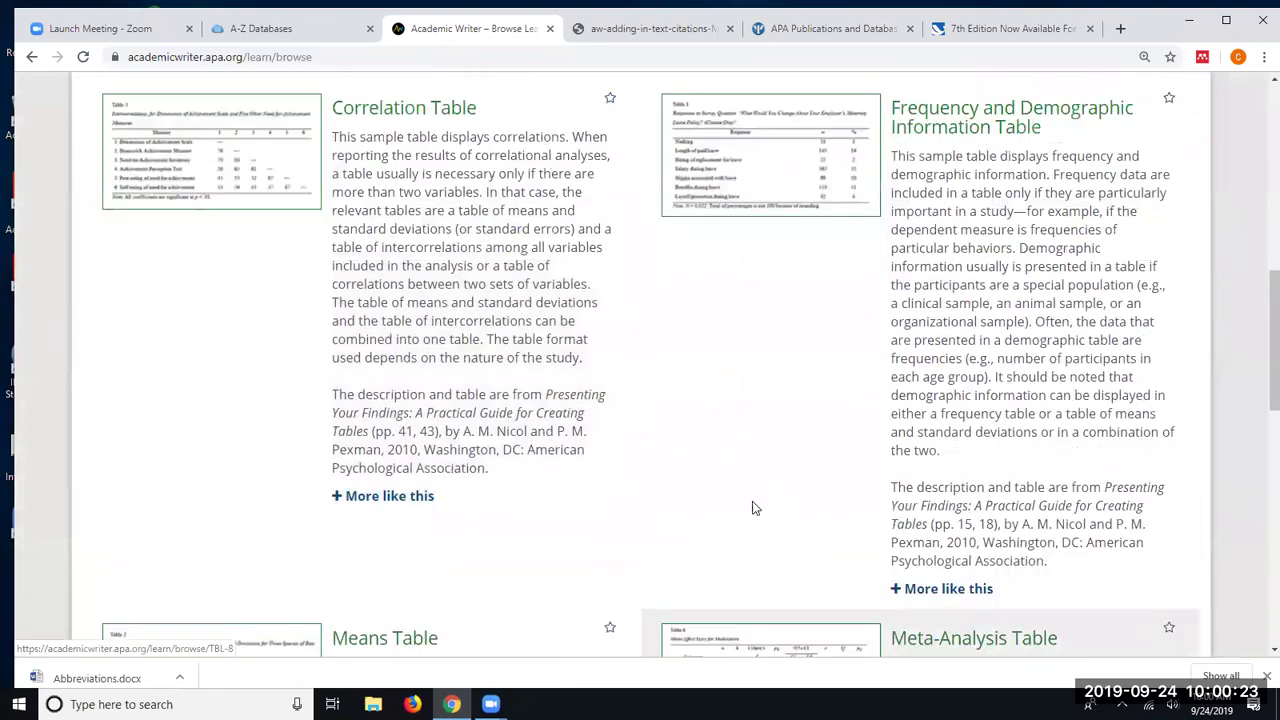
pyautogui.scroll(5, 752, 501)
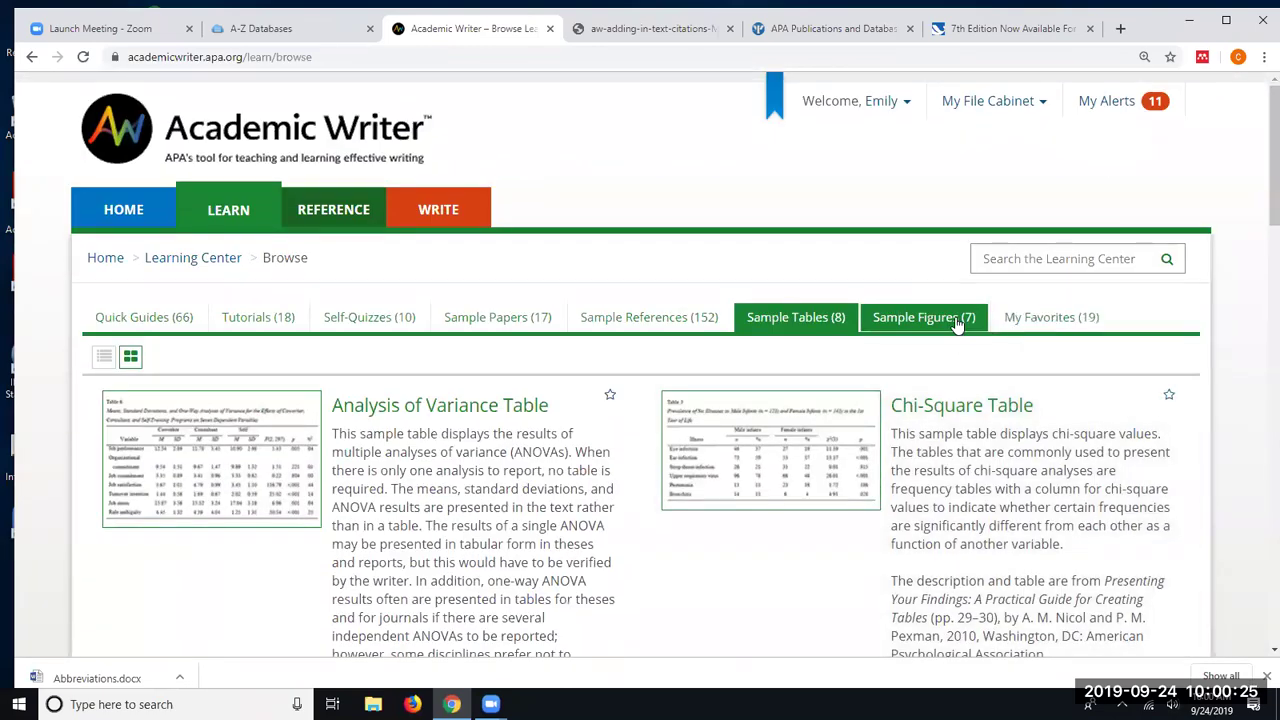
# - Browse the 7 Sample Figures, including Bar Graph, Chart, Histogram and Pie Graph
pyautogui.click(957, 318)
pyautogui.scroll(-3, 610, 400)
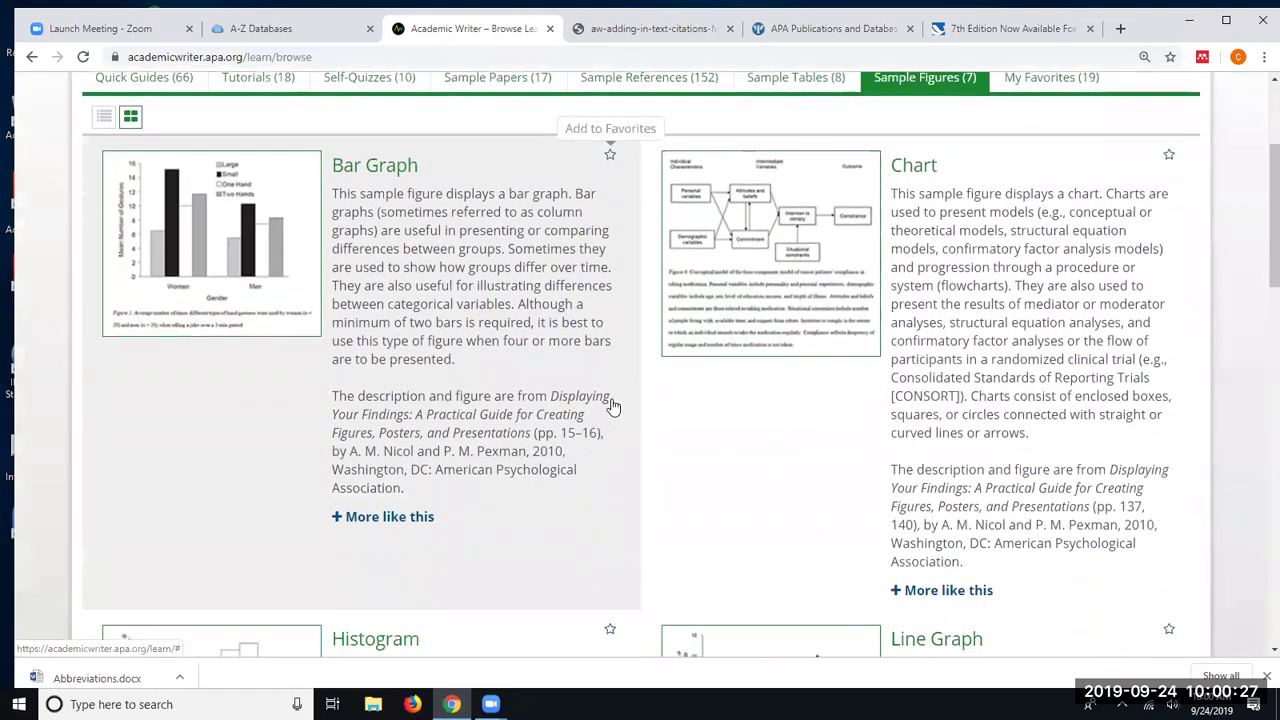
pyautogui.scroll(-5, 620, 380)
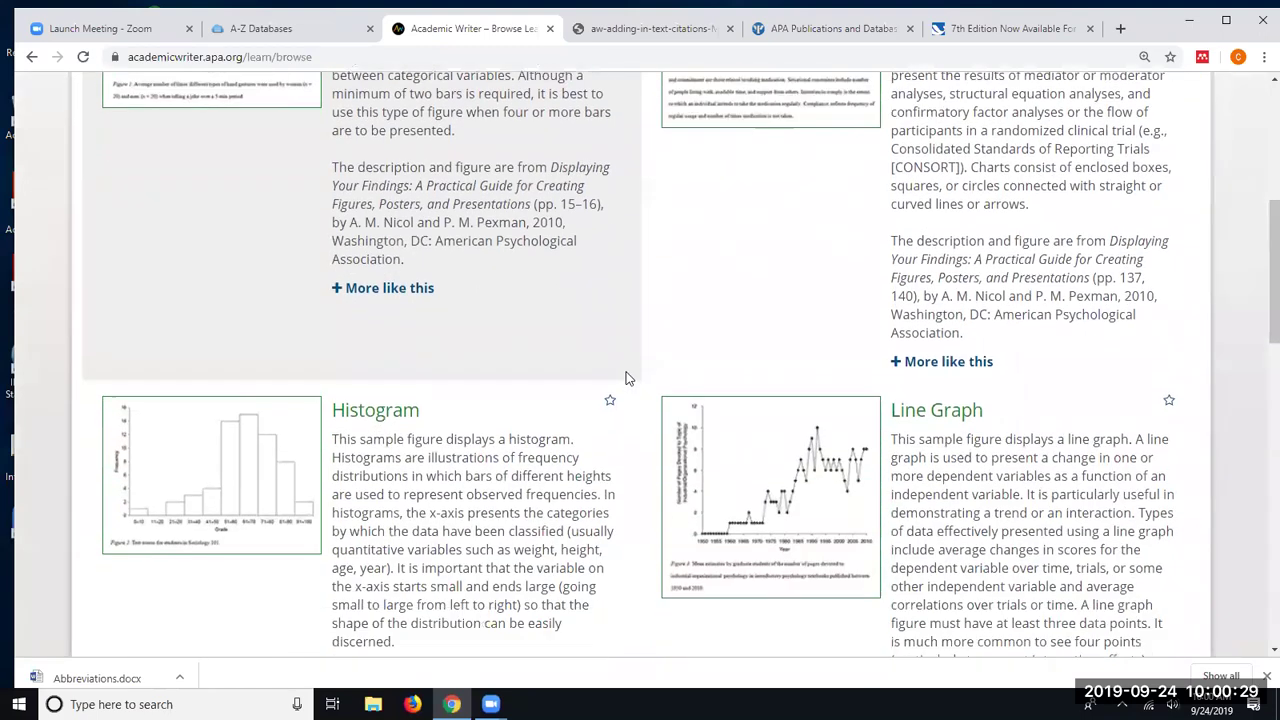
pyautogui.scroll(-3, 626, 378)
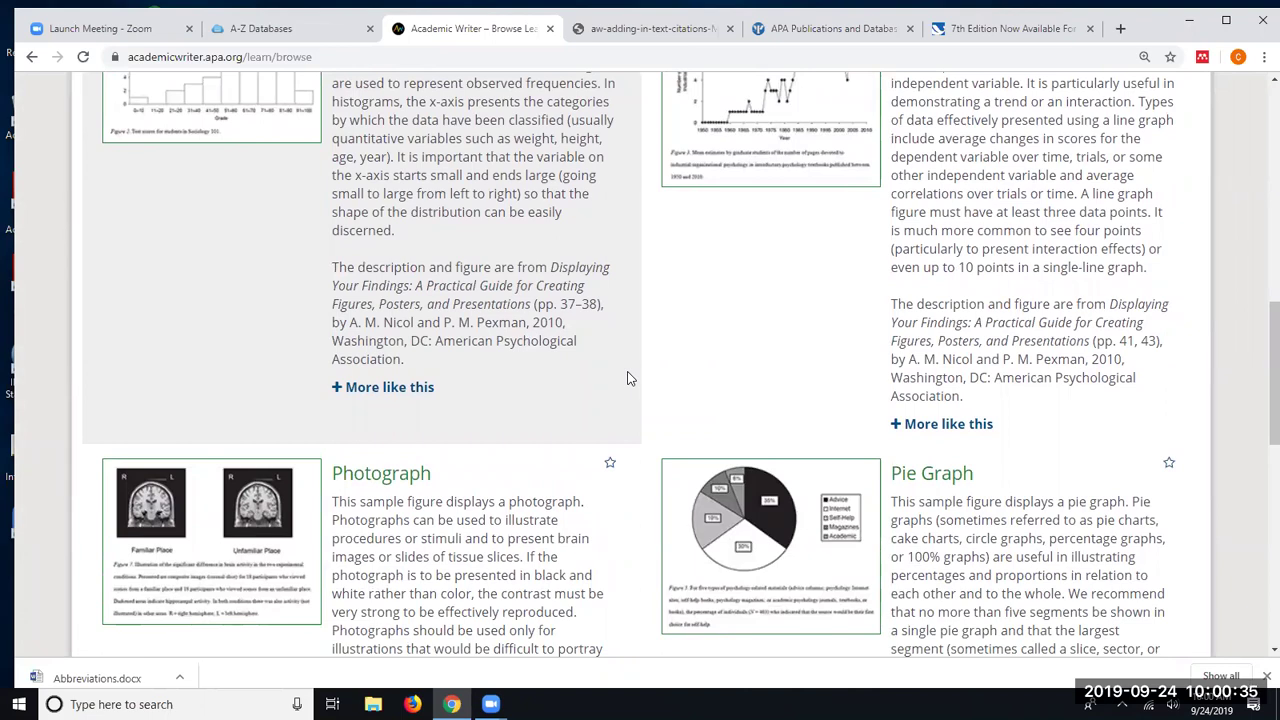
pyautogui.scroll(6, 626, 372)
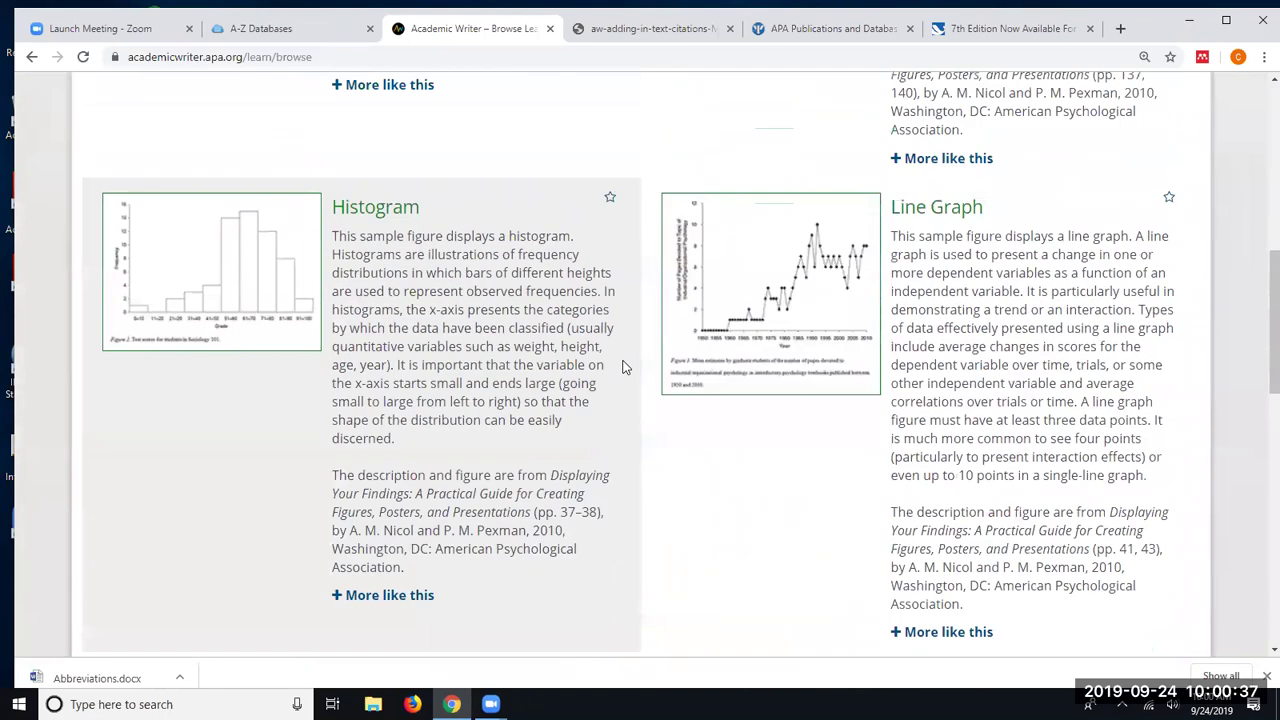
pyautogui.scroll(4, 622, 367)
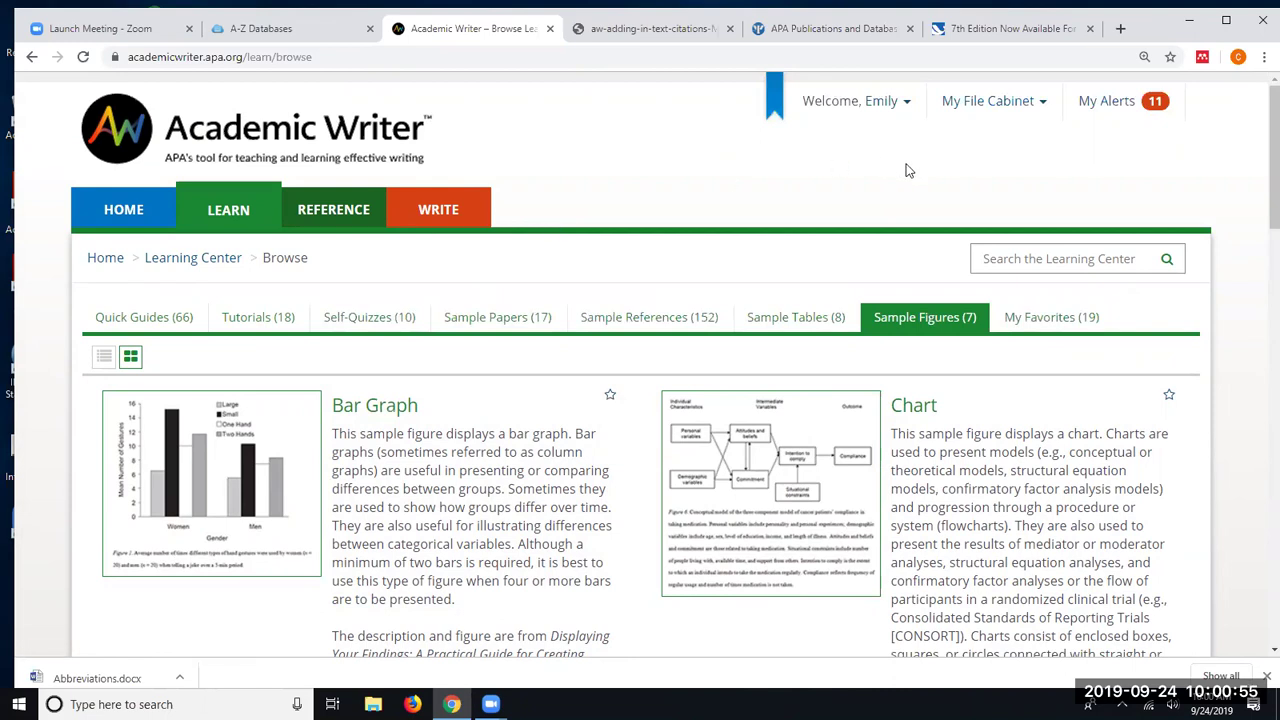
# - Go to the Reference Center page with options to manage stored or add new references
pyautogui.click(353, 213)
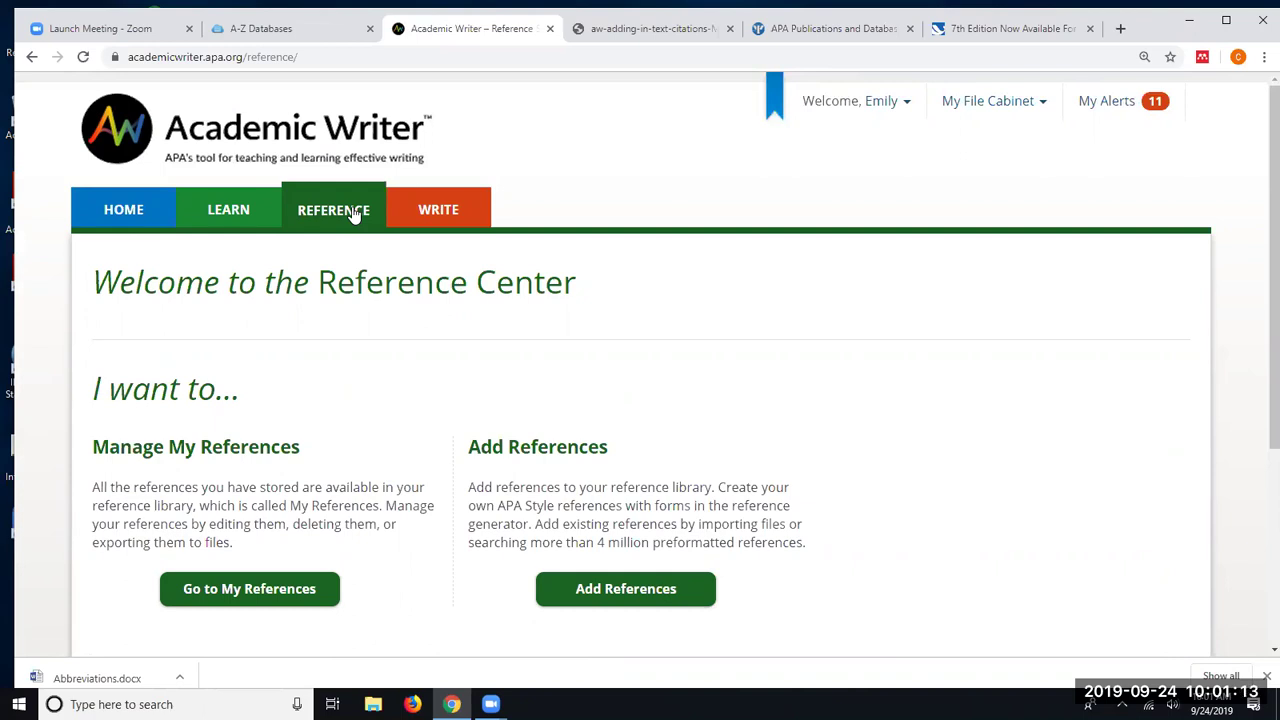
pyautogui.scroll(-1, 355, 215)
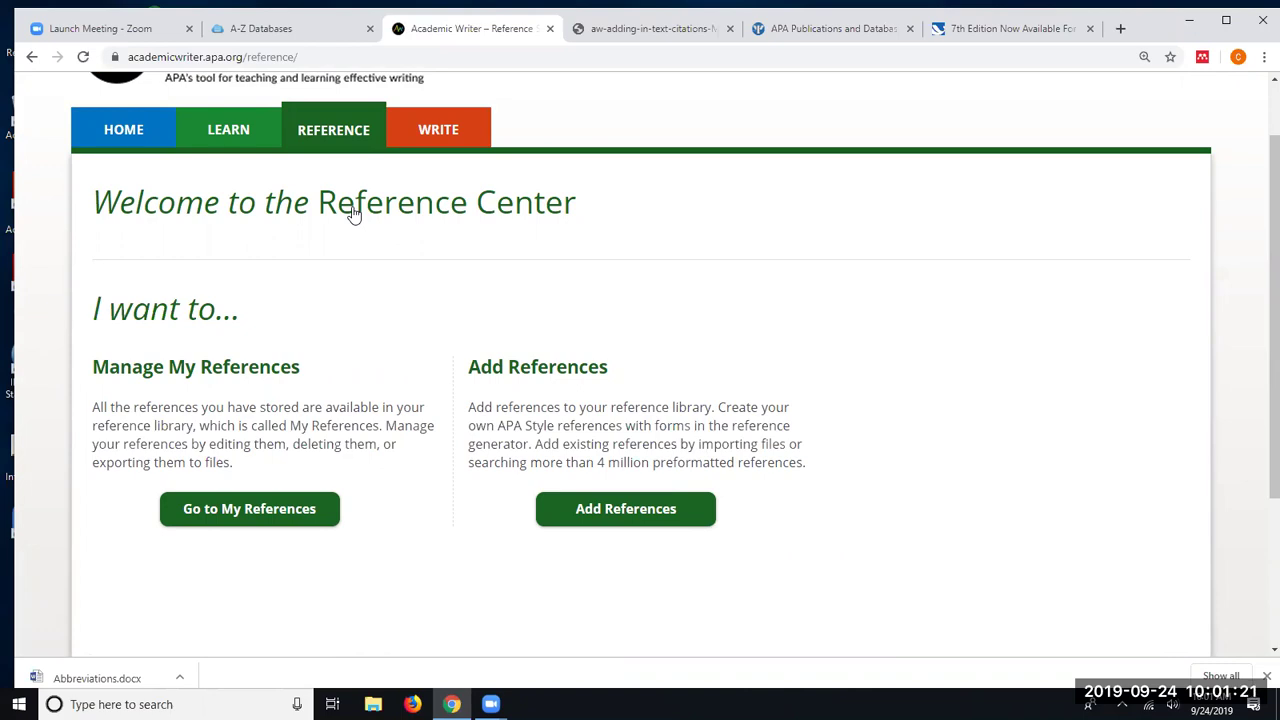
# - Open My References and scroll through the stored references sorted by author A–Z
pyautogui.click(205, 512)
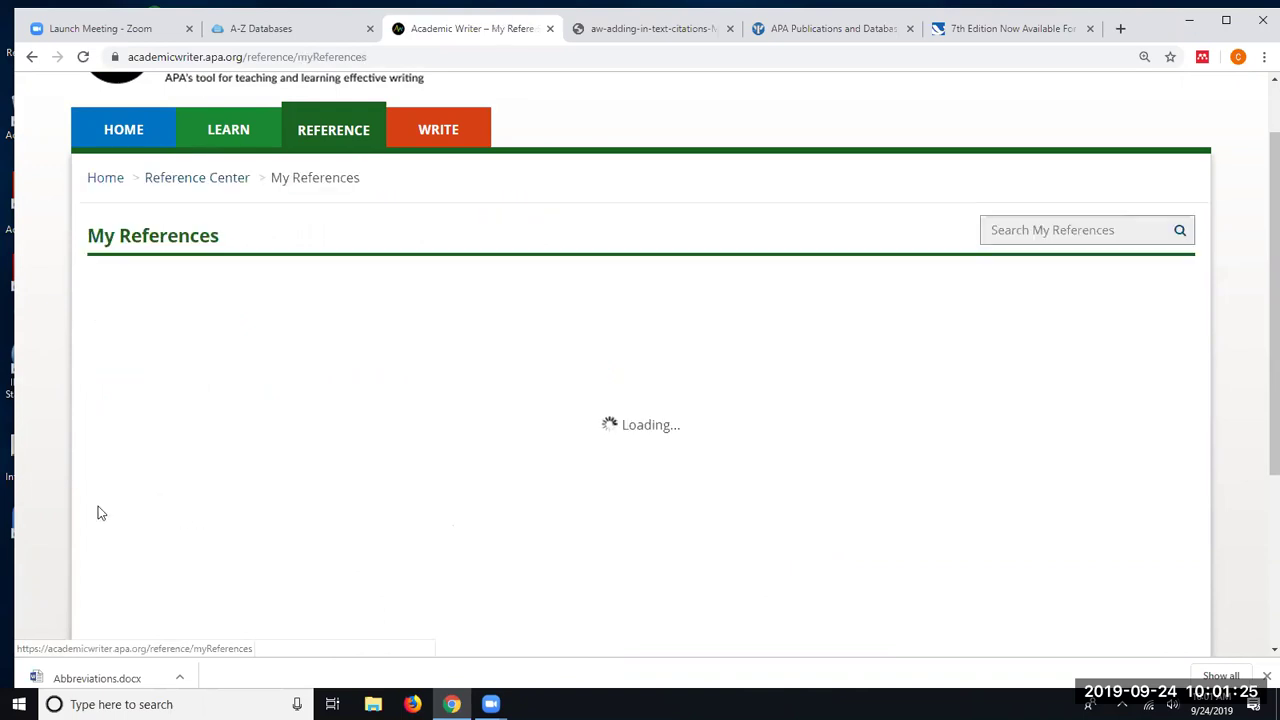
pyautogui.scroll(-3, 101, 337)
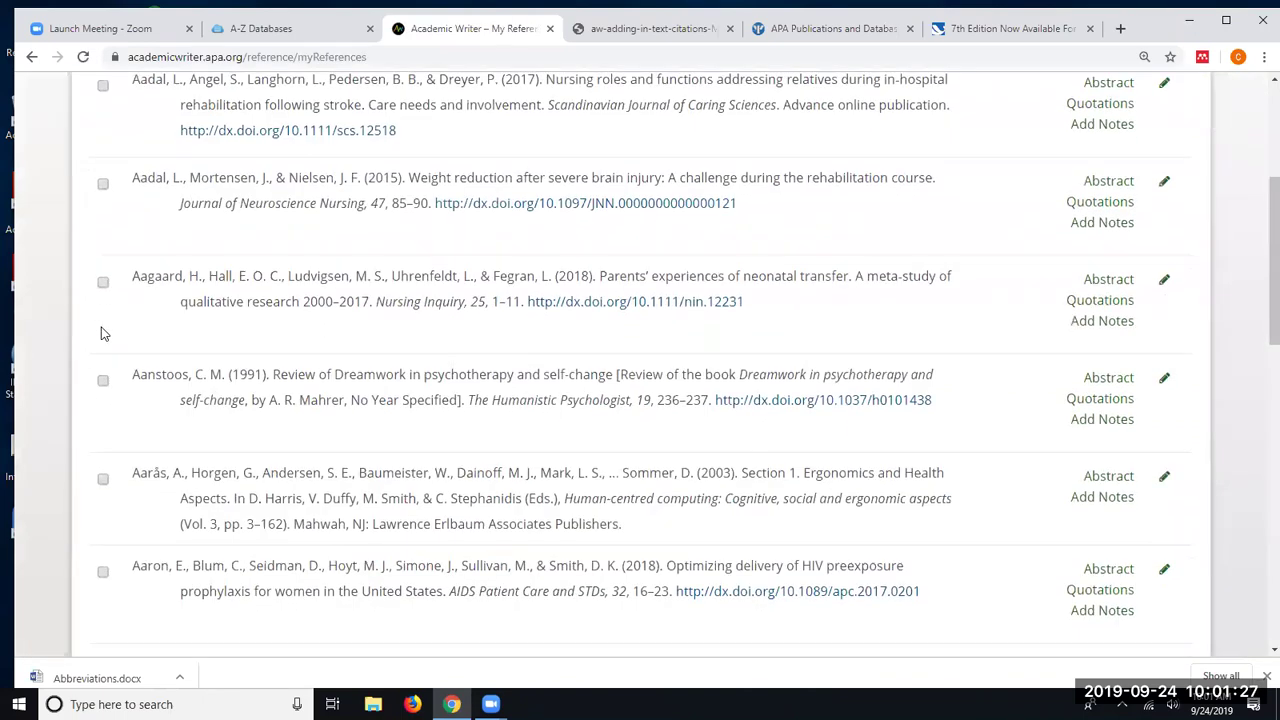
pyautogui.scroll(2, 99, 339)
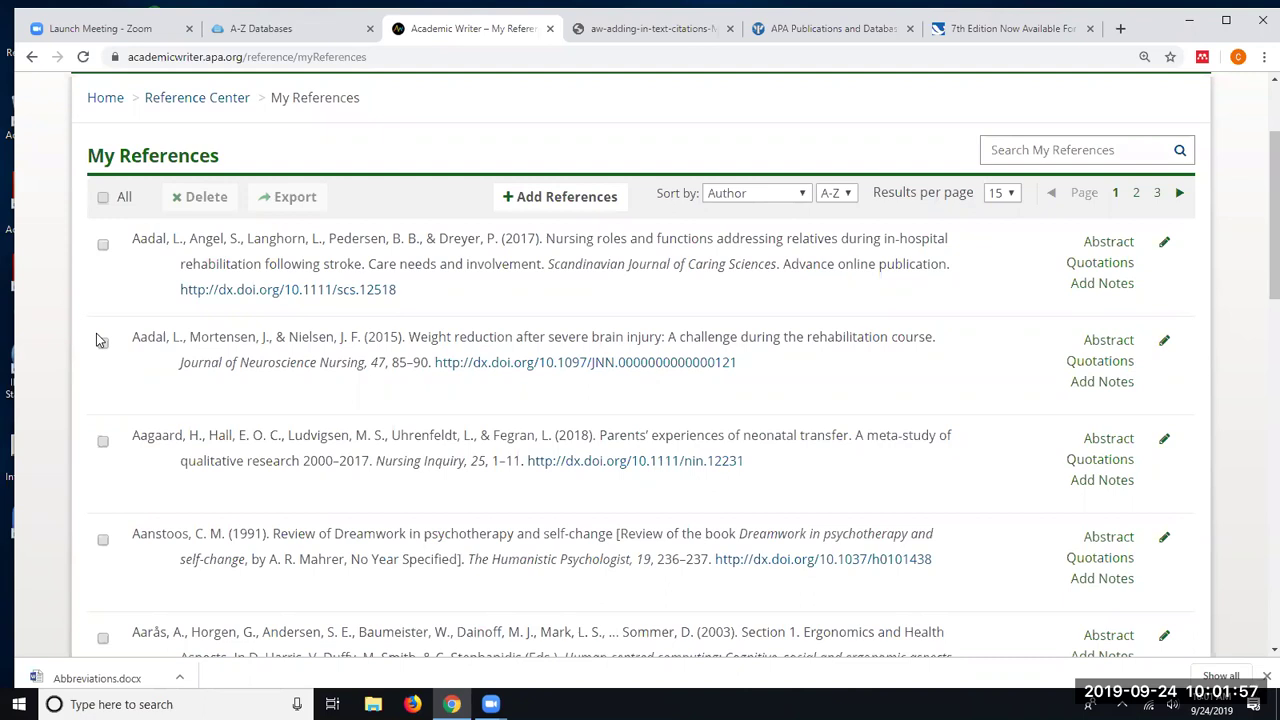
pyautogui.scroll(-3, 151, 243)
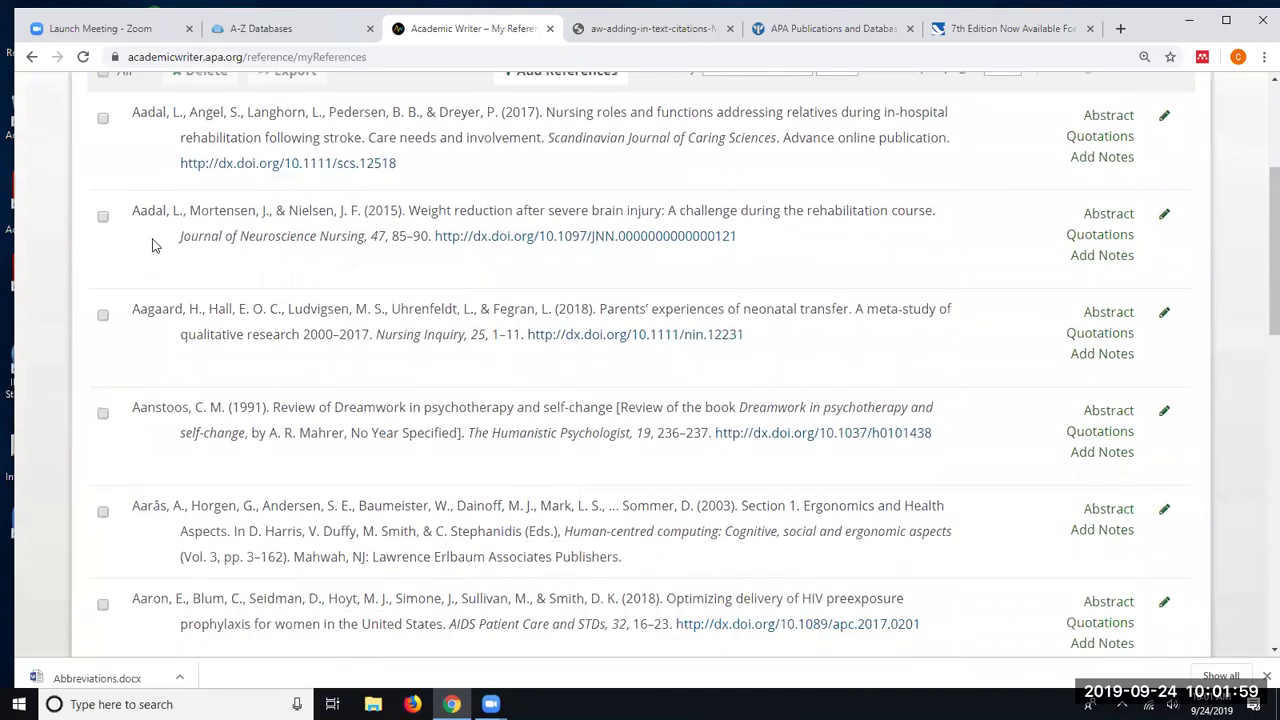
pyautogui.scroll(2, 153, 247)
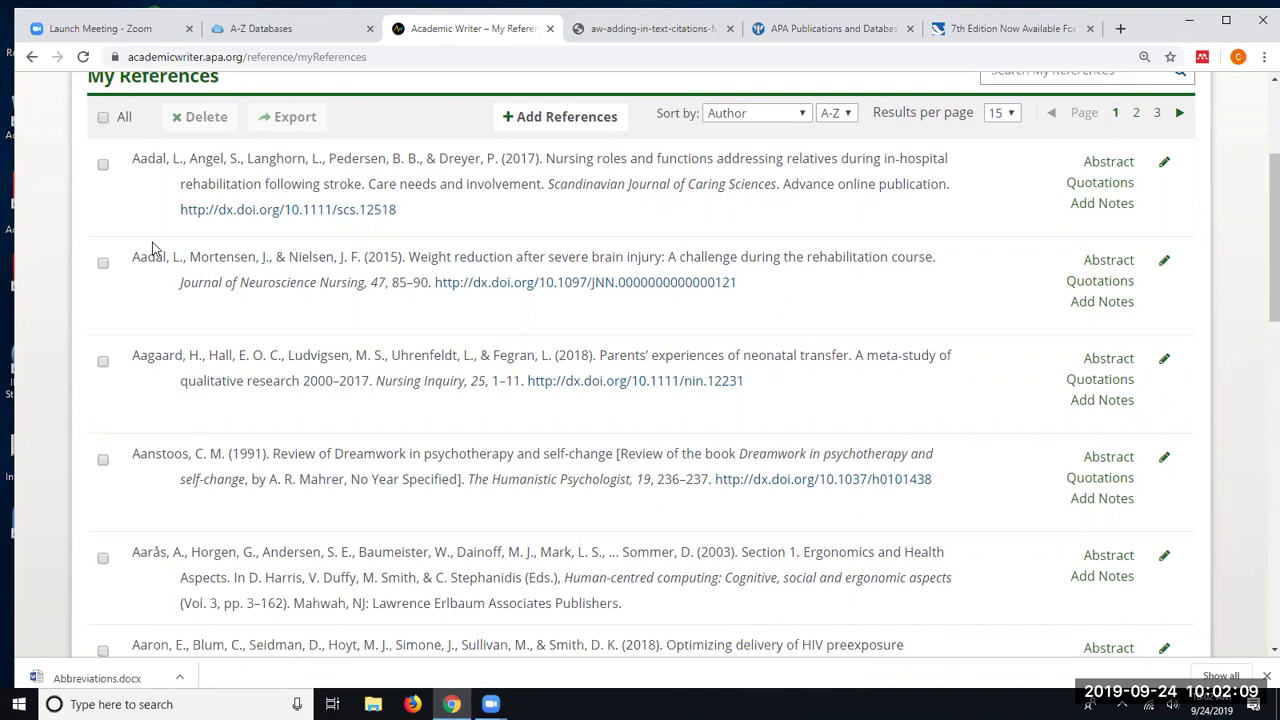
pyautogui.scroll(2, 152, 250)
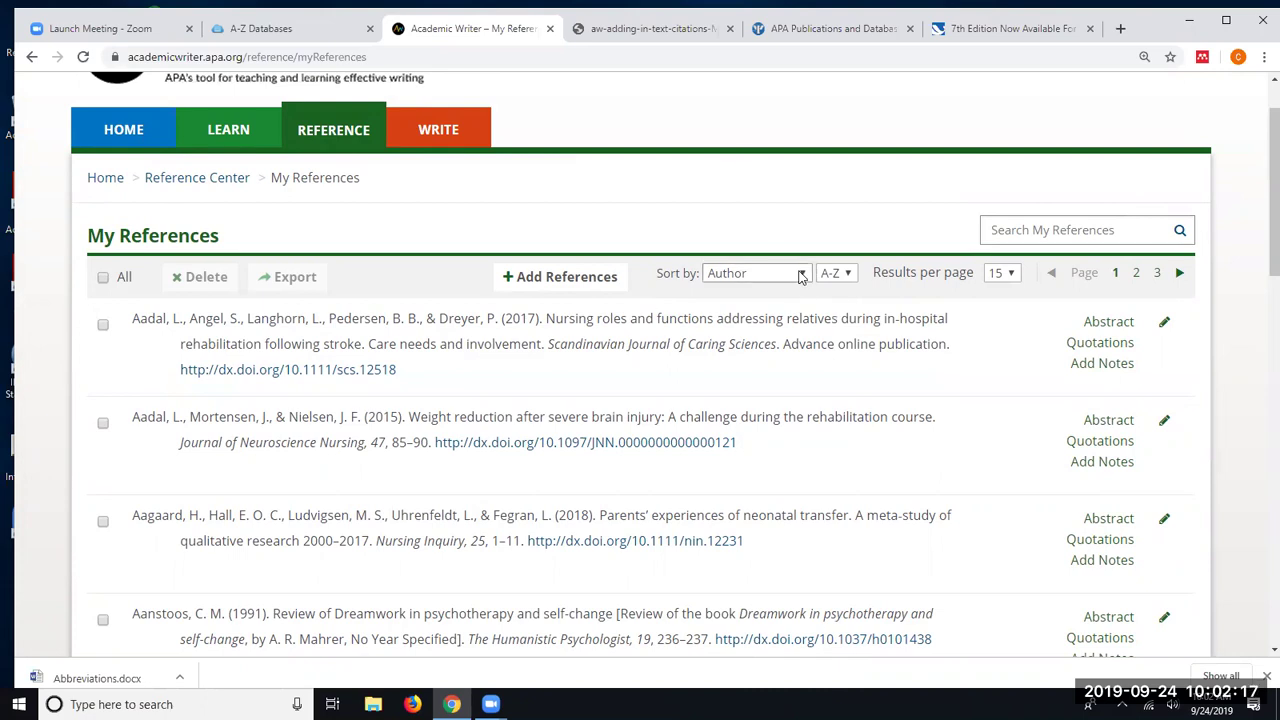
pyautogui.click(801, 277)
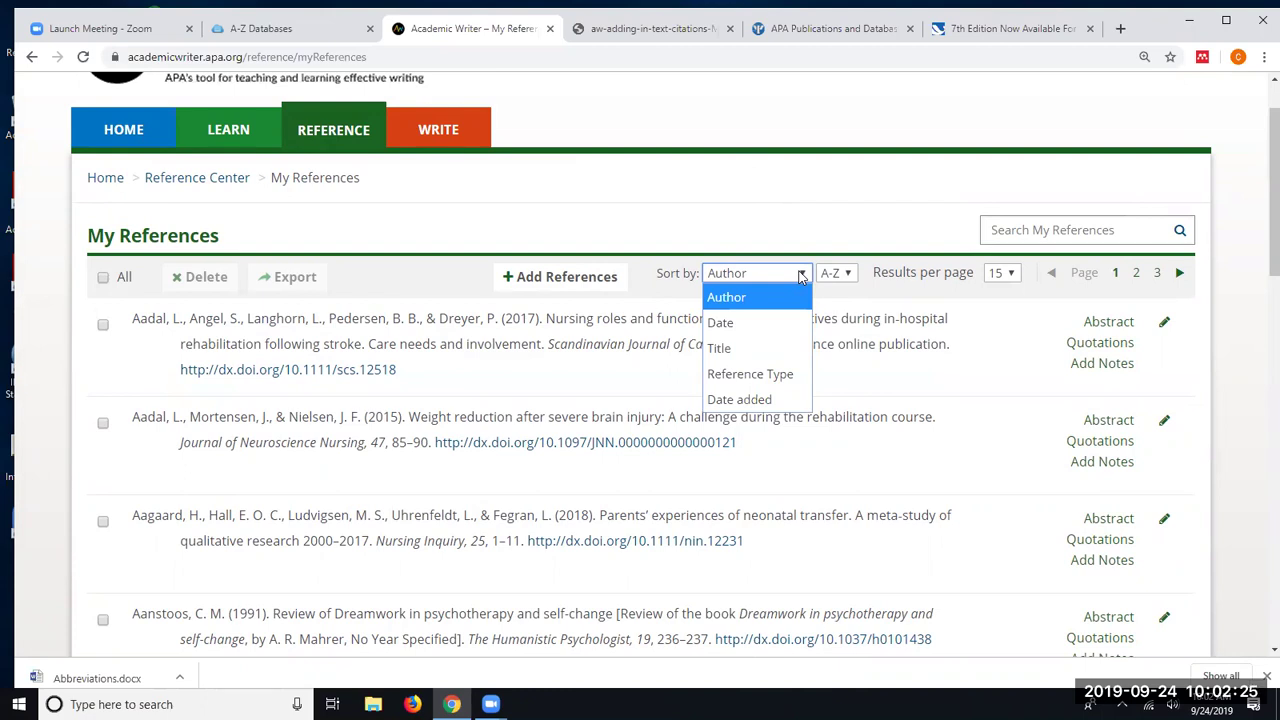
pyautogui.click(1100, 227)
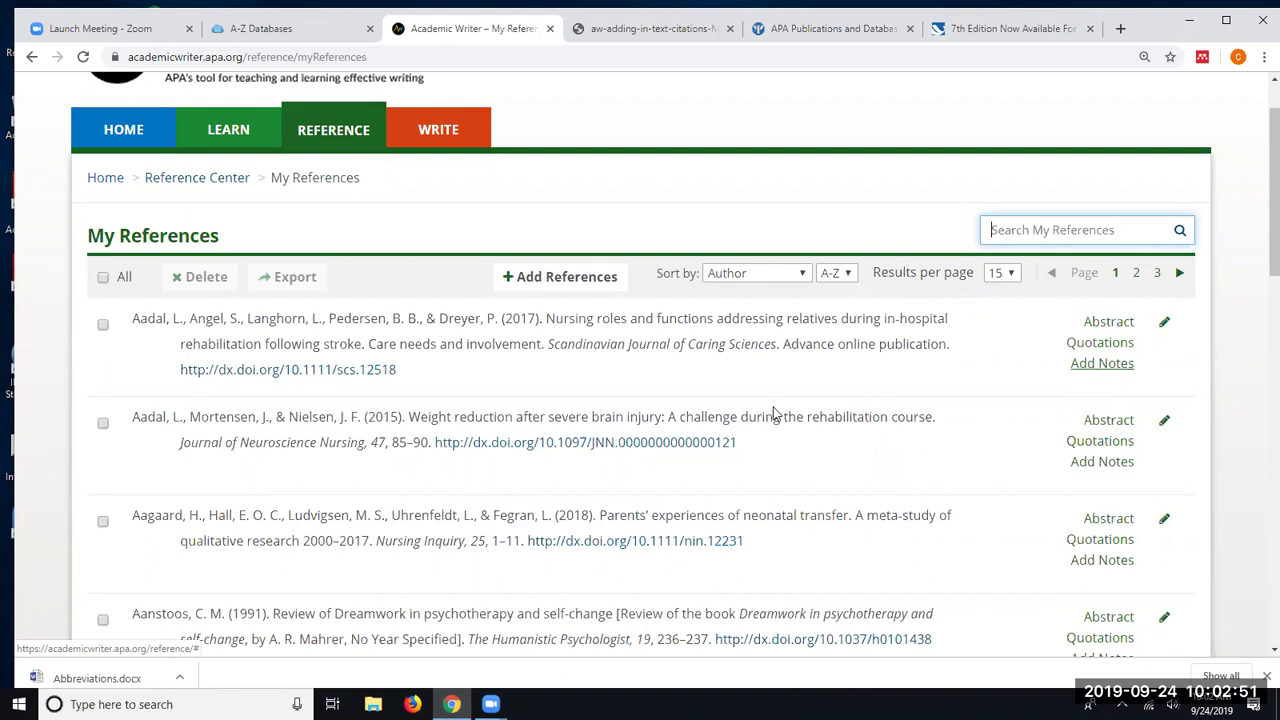
pyautogui.scroll(-6, 773, 413)
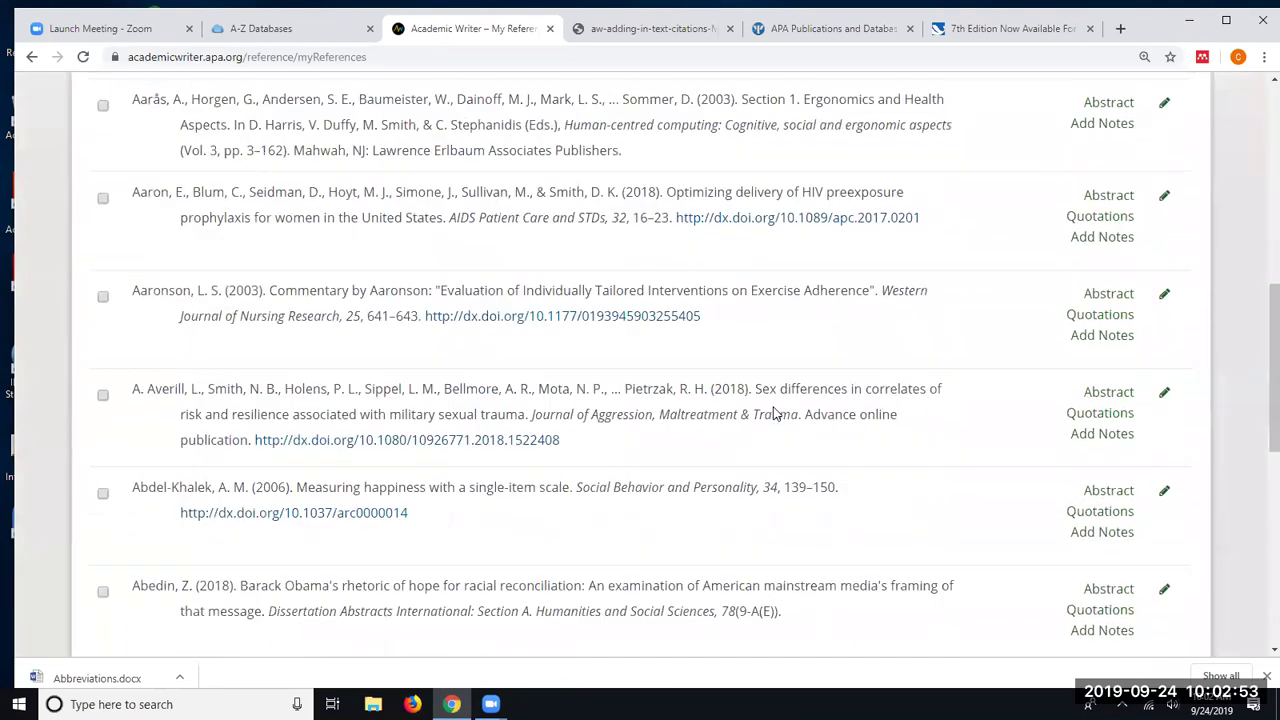
pyautogui.scroll(-2, 773, 413)
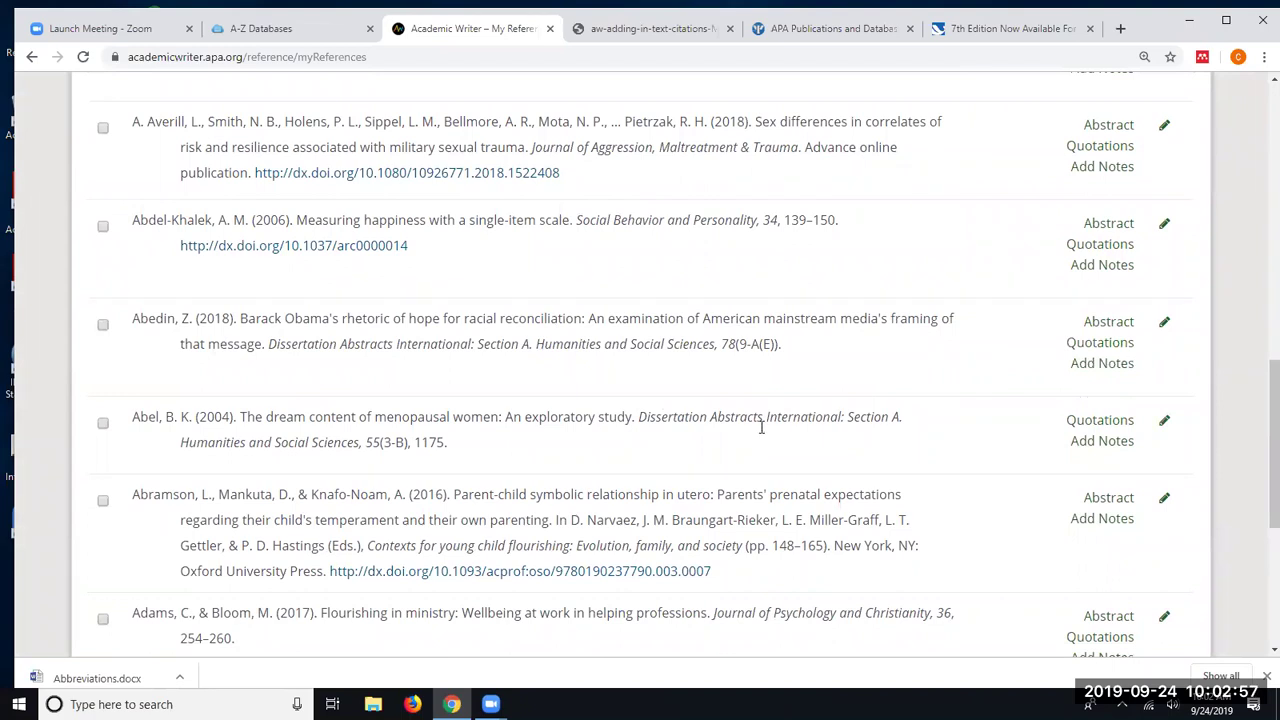
pyautogui.scroll(10, 760, 427)
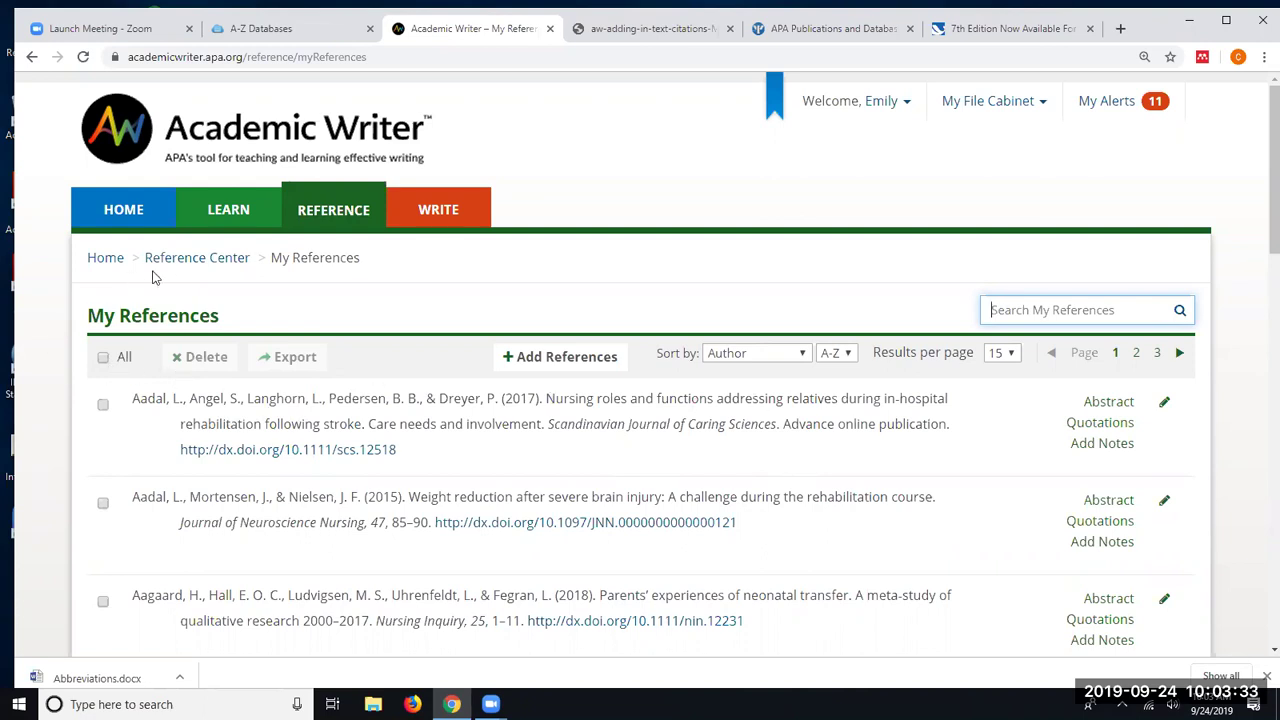
# - Return to the Reference Center, start adding a reference, and browse the reference type groups
pyautogui.click(204, 271)
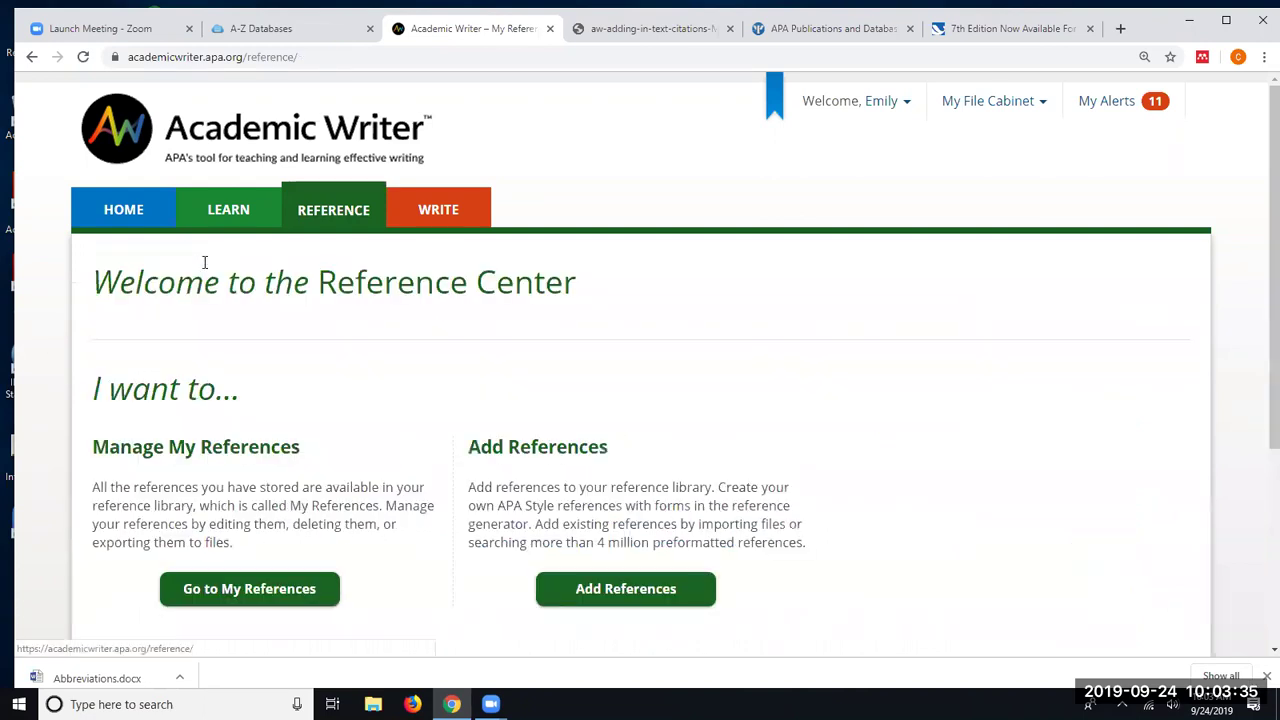
pyautogui.scroll(-2, 293, 252)
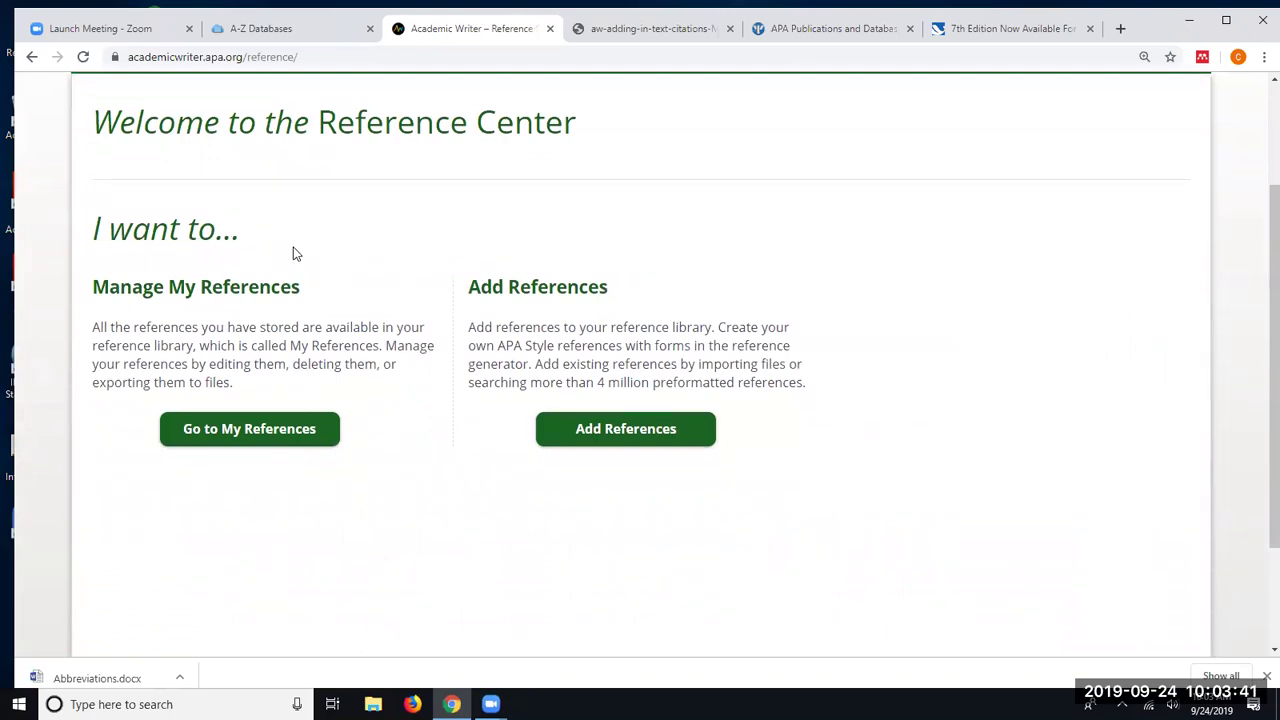
pyautogui.click(617, 430)
pyautogui.scroll(-1, 613, 440)
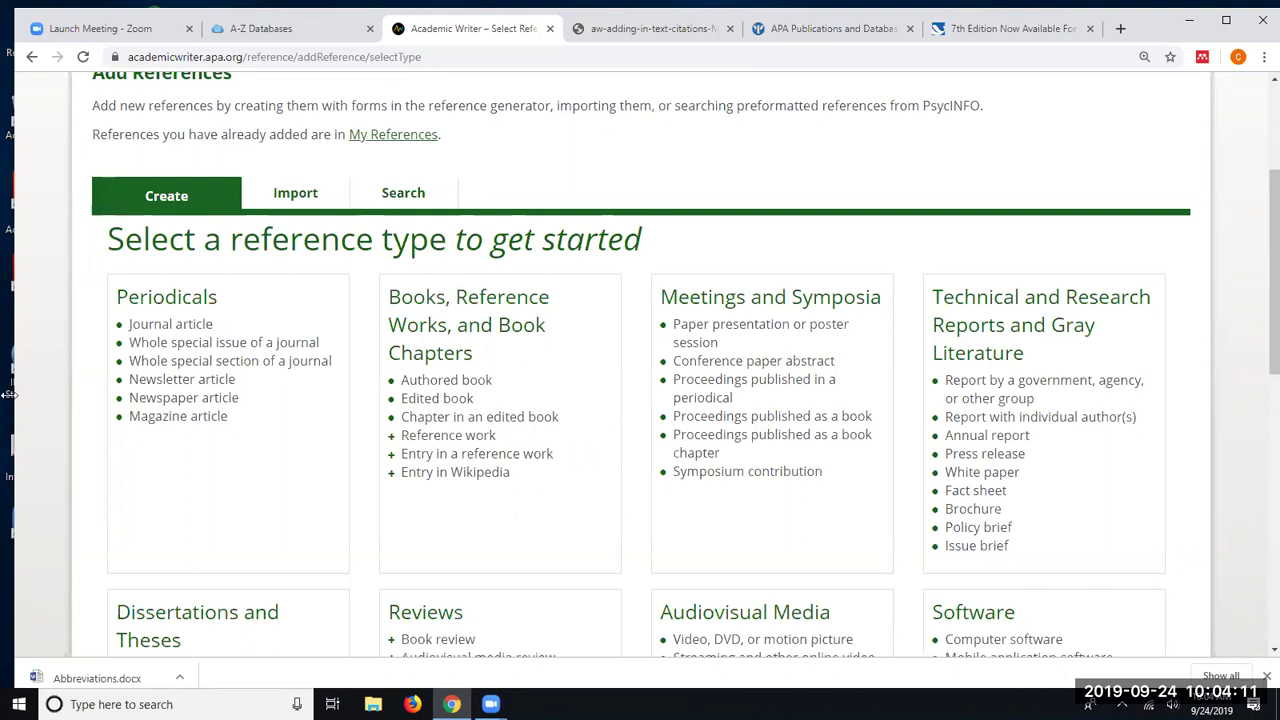
pyautogui.scroll(-1, 285, 336)
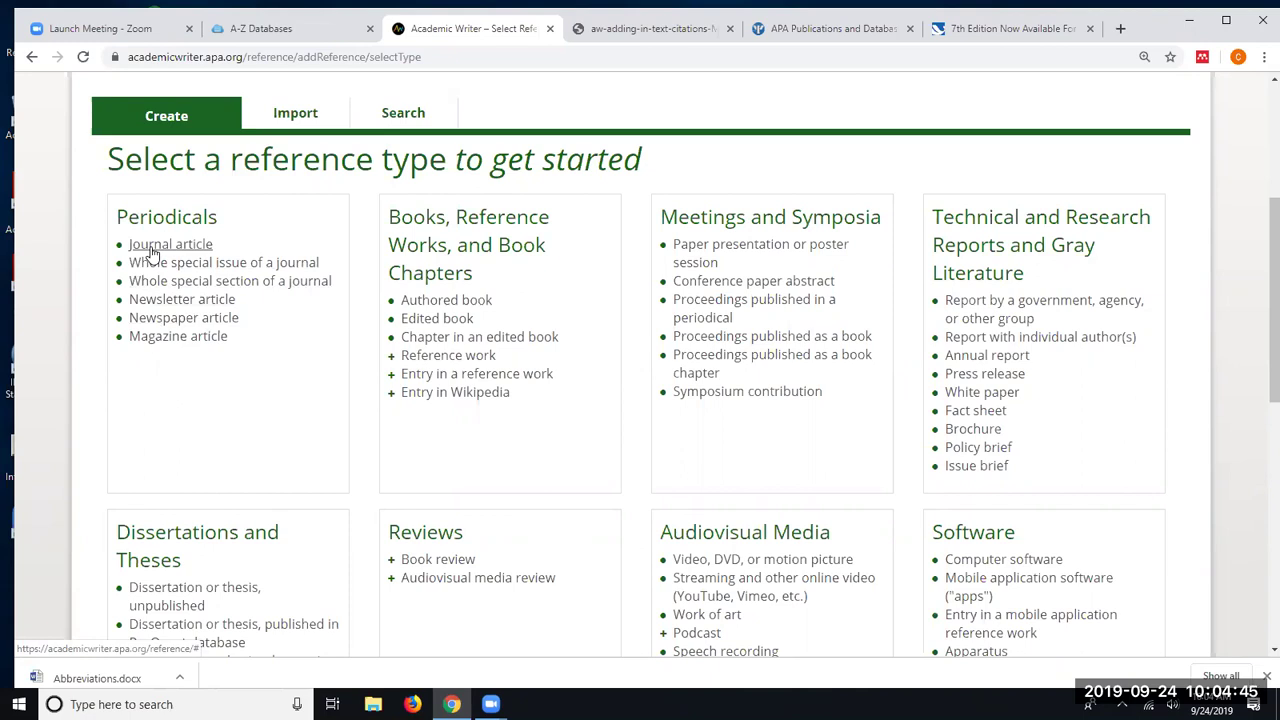
pyautogui.scroll(-2, 190, 230)
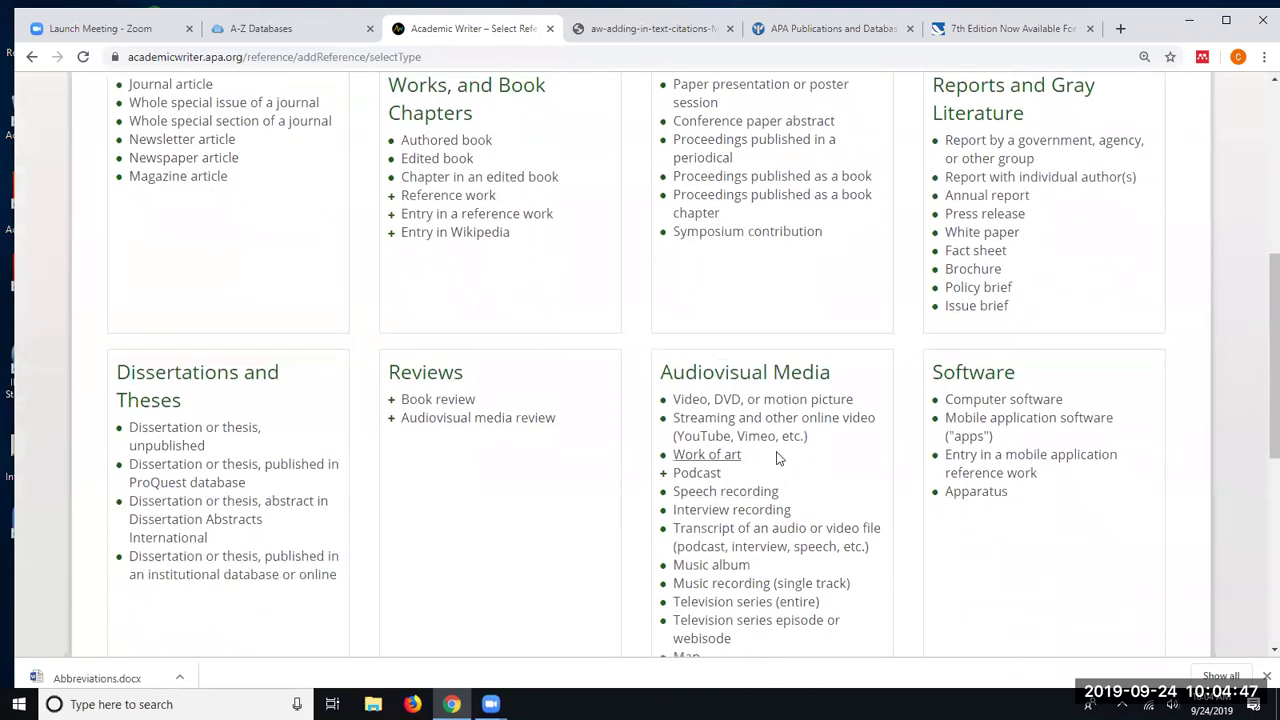
pyautogui.scroll(1, 700, 420)
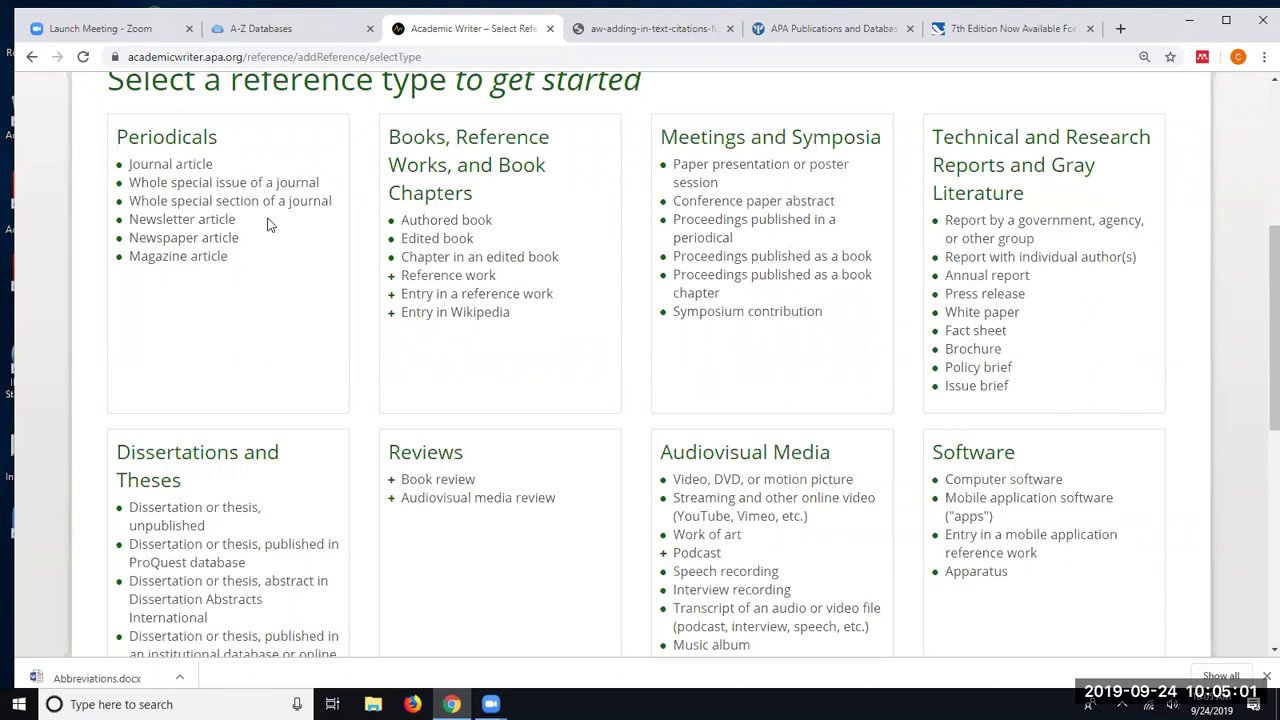
pyautogui.click(163, 168)
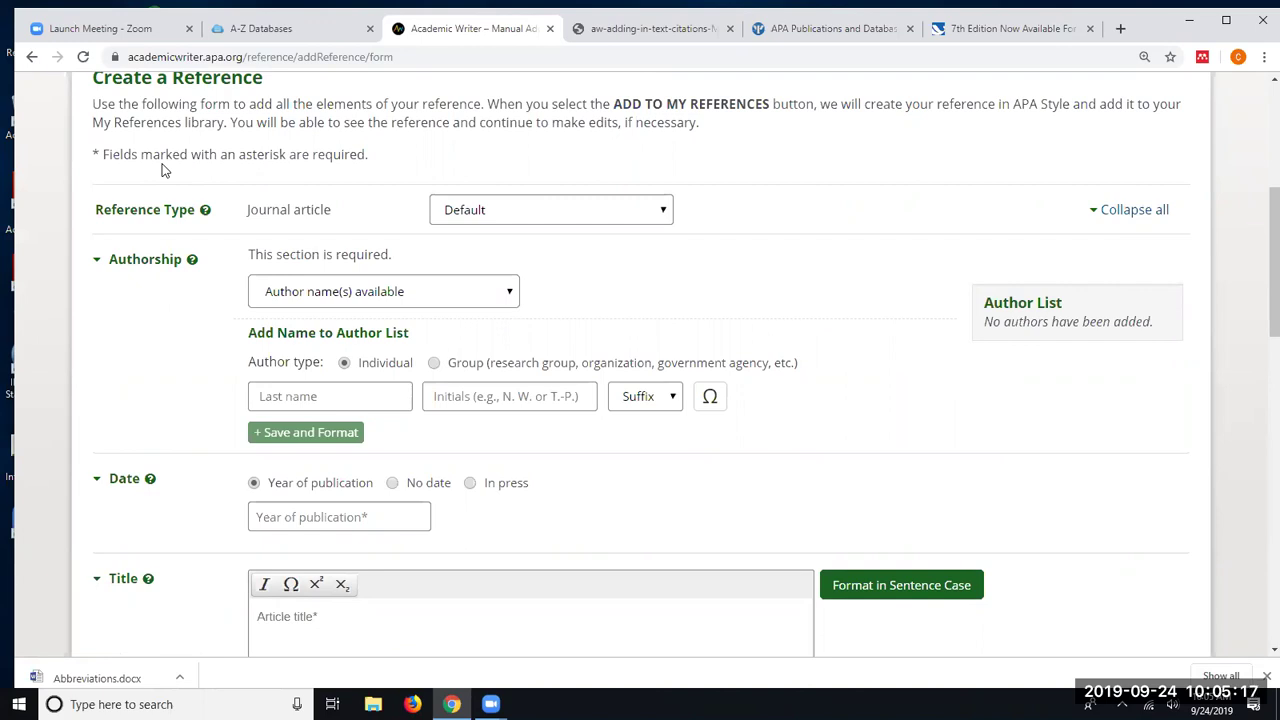
pyautogui.scroll(-1, 166, 272)
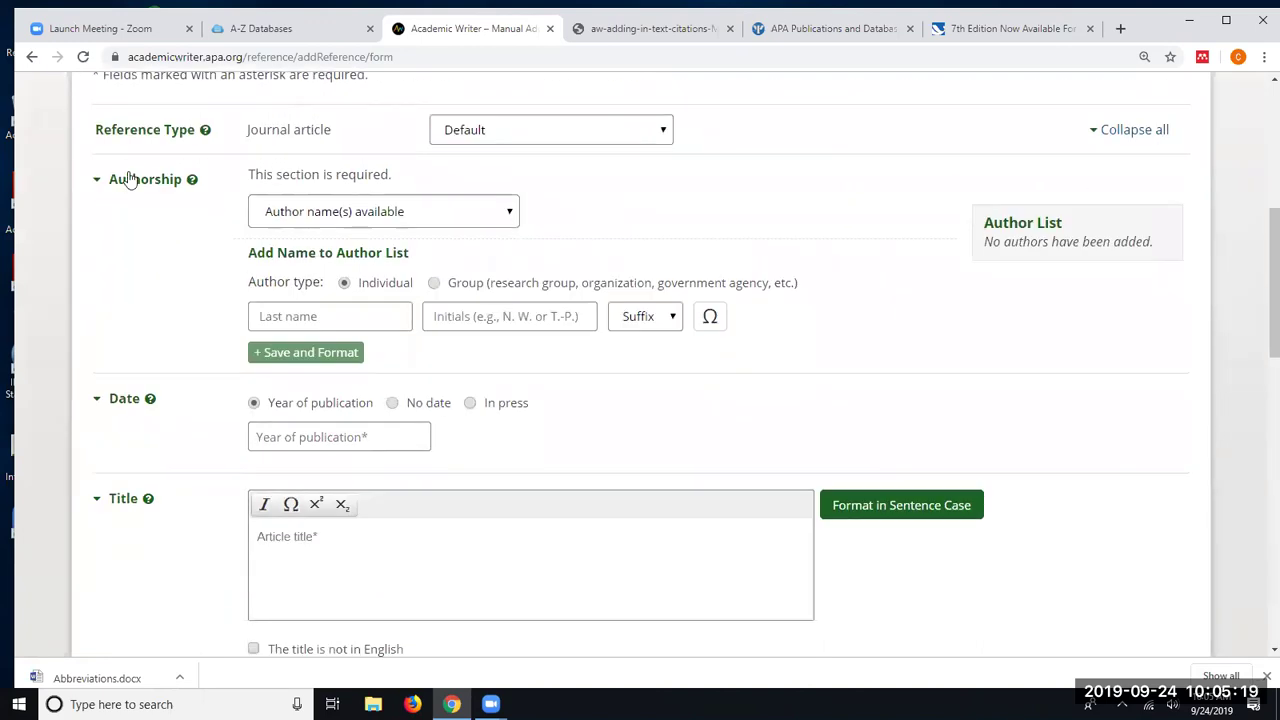
pyautogui.rightClick(160, 421)
pyautogui.click(142, 197)
# - Read the Authorship help popup on entering author names and dismiss it with Okay
pyautogui.click(193, 184)
pyautogui.scroll(1, 303, 205)
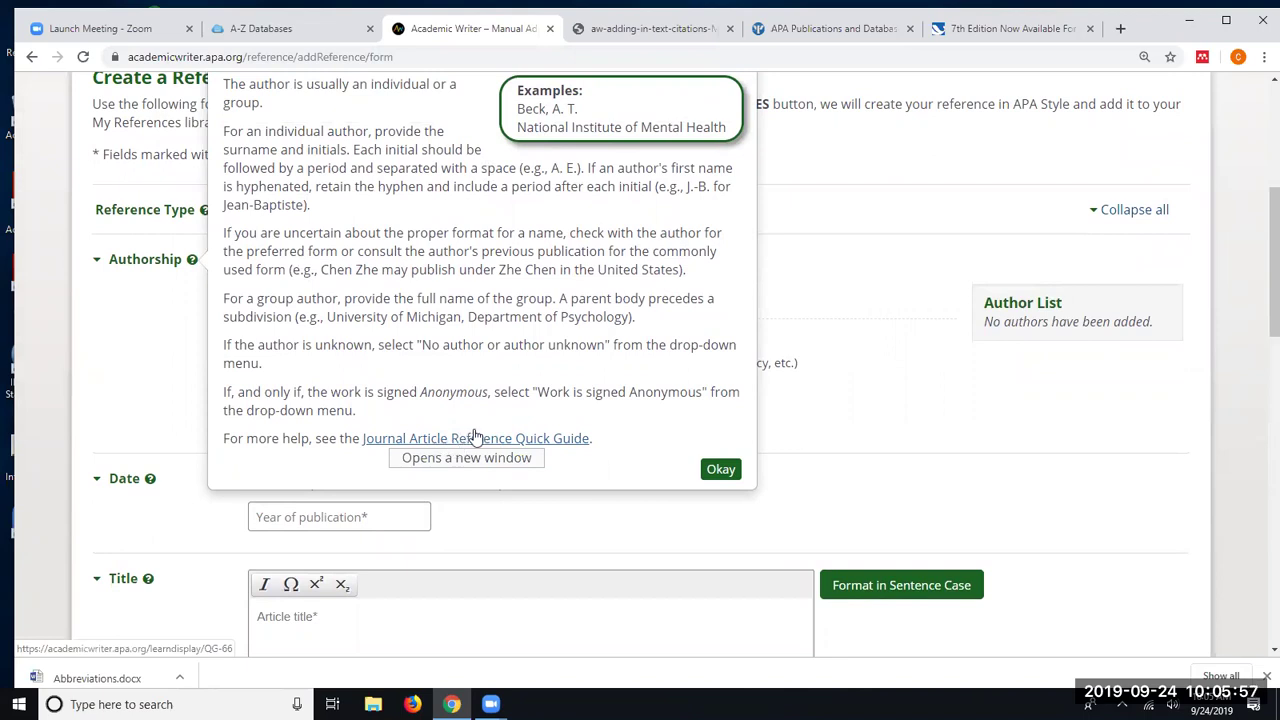
pyautogui.click(720, 470)
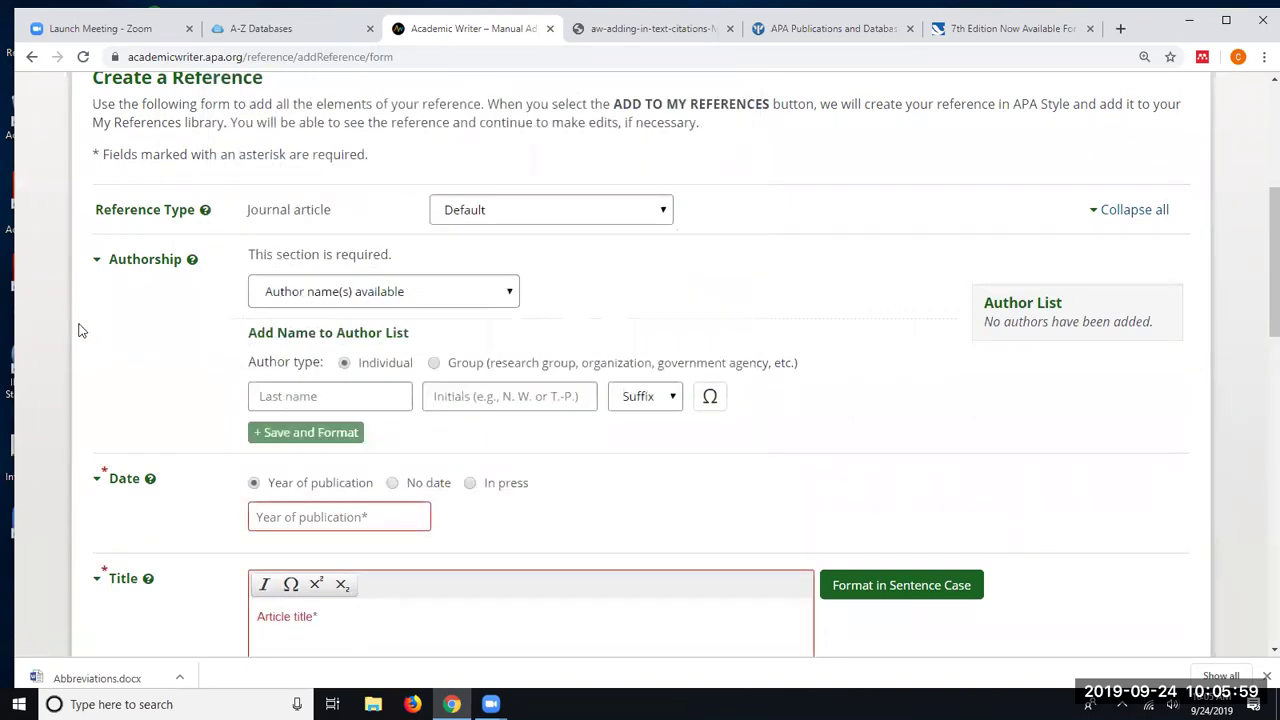
pyautogui.scroll(-1, 110, 338)
pyautogui.scroll(-2, 110, 338)
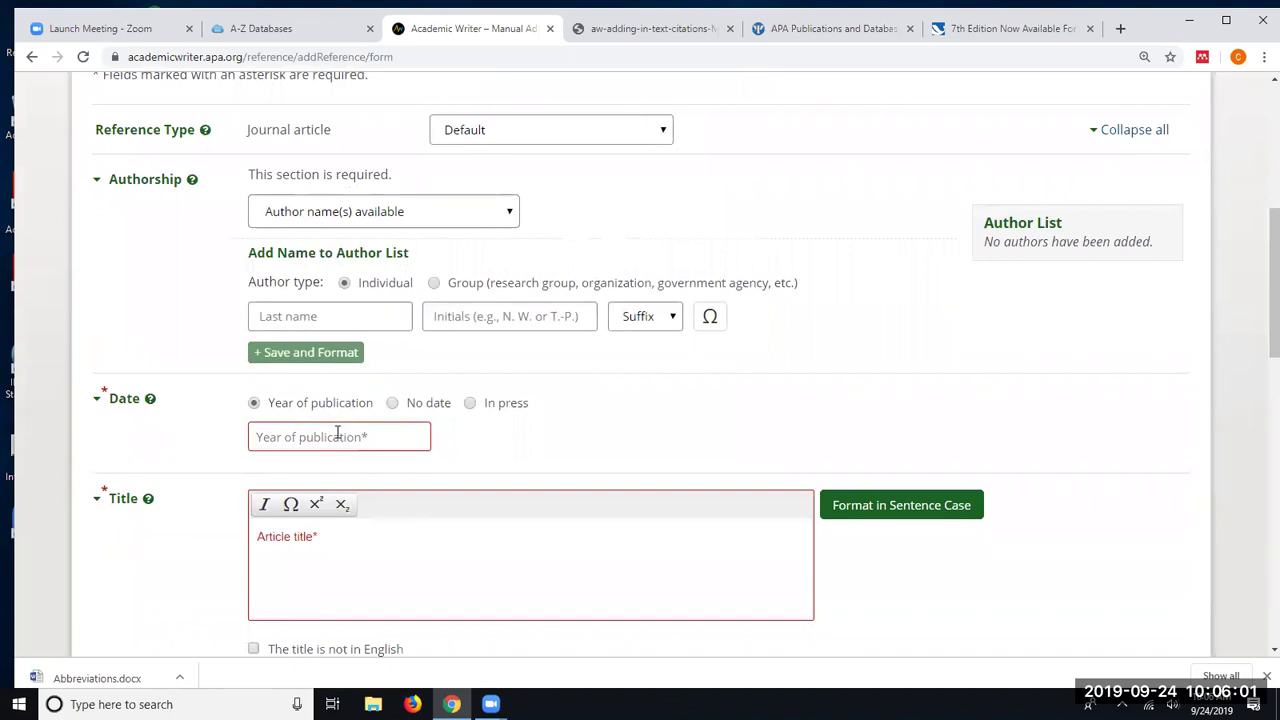
pyautogui.click(304, 433)
pyautogui.scroll(-3, 152, 285)
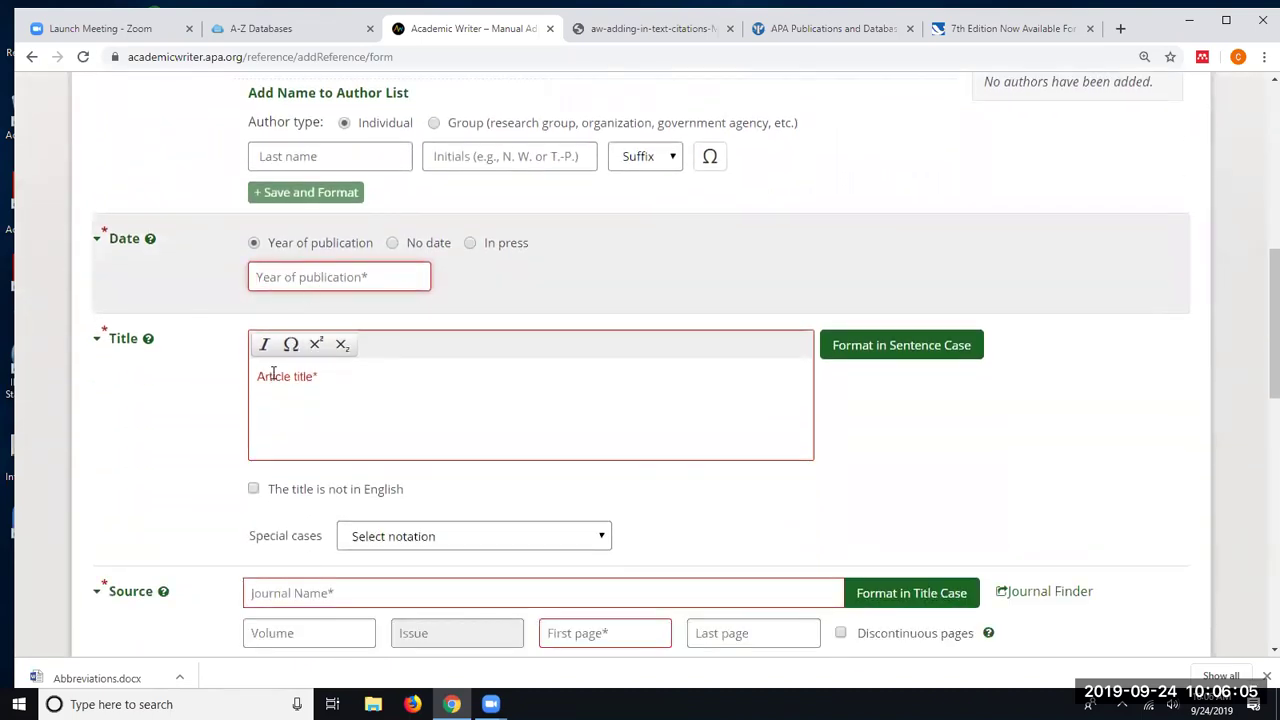
pyautogui.scroll(3, 270, 376)
pyautogui.scroll(-3, 265, 376)
pyautogui.scroll(3, 594, 357)
pyautogui.scroll(3, 594, 357)
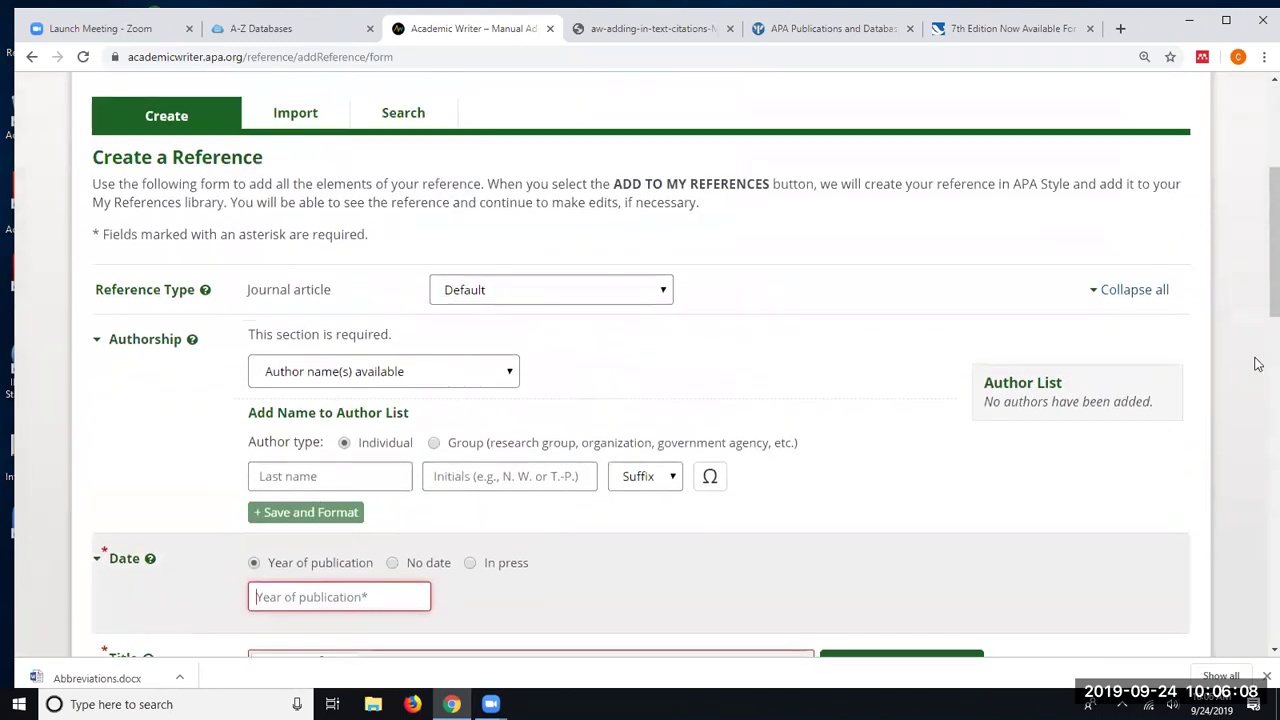
pyautogui.click(1124, 290)
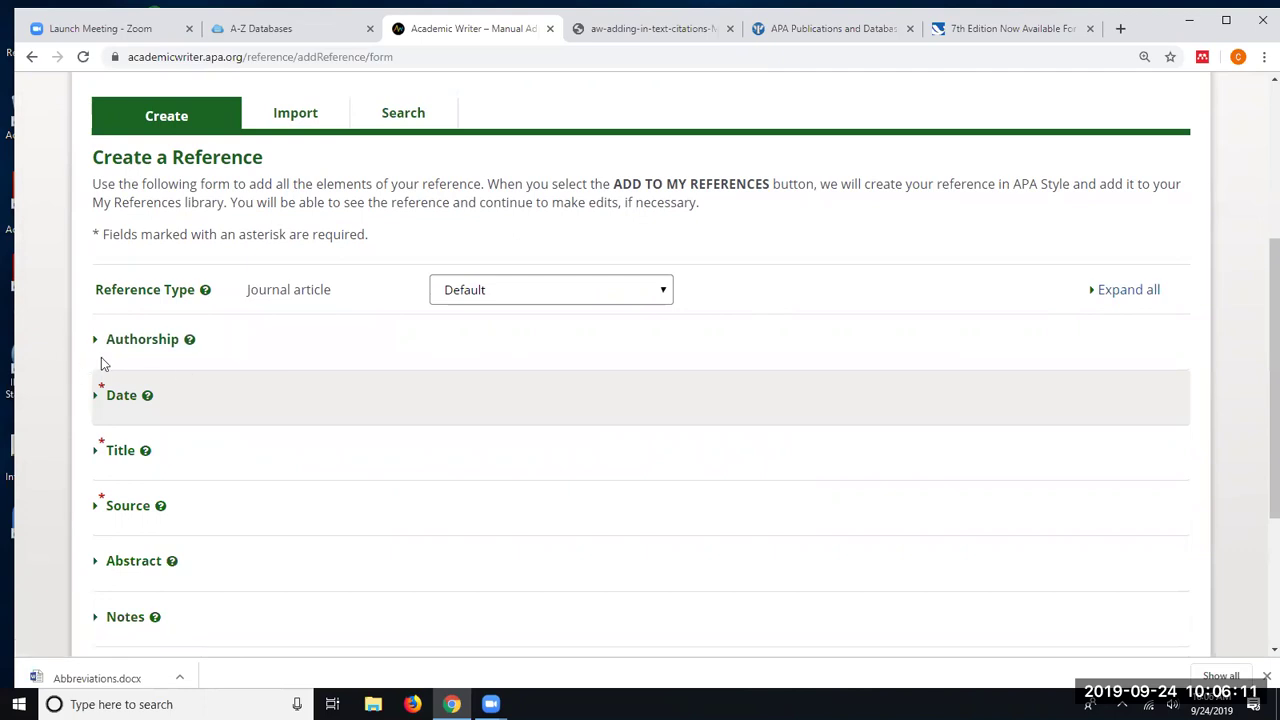
pyautogui.scroll(-3, 172, 346)
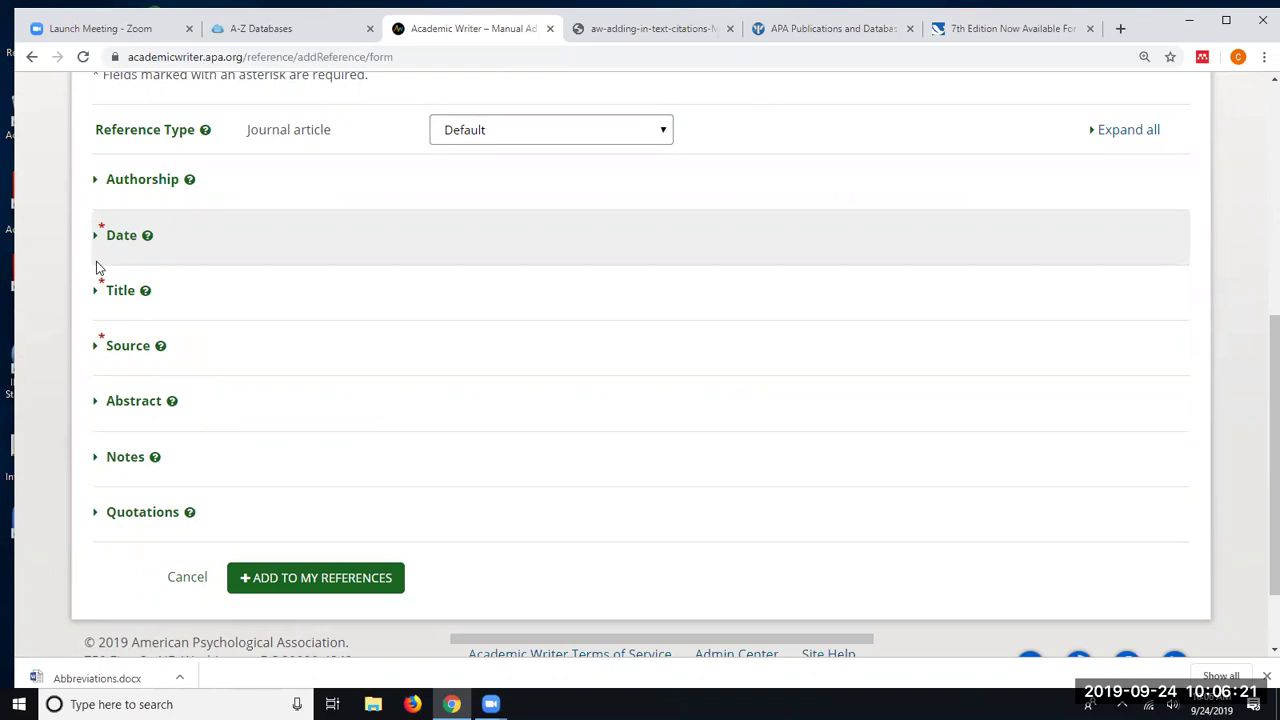
pyautogui.click(1105, 125)
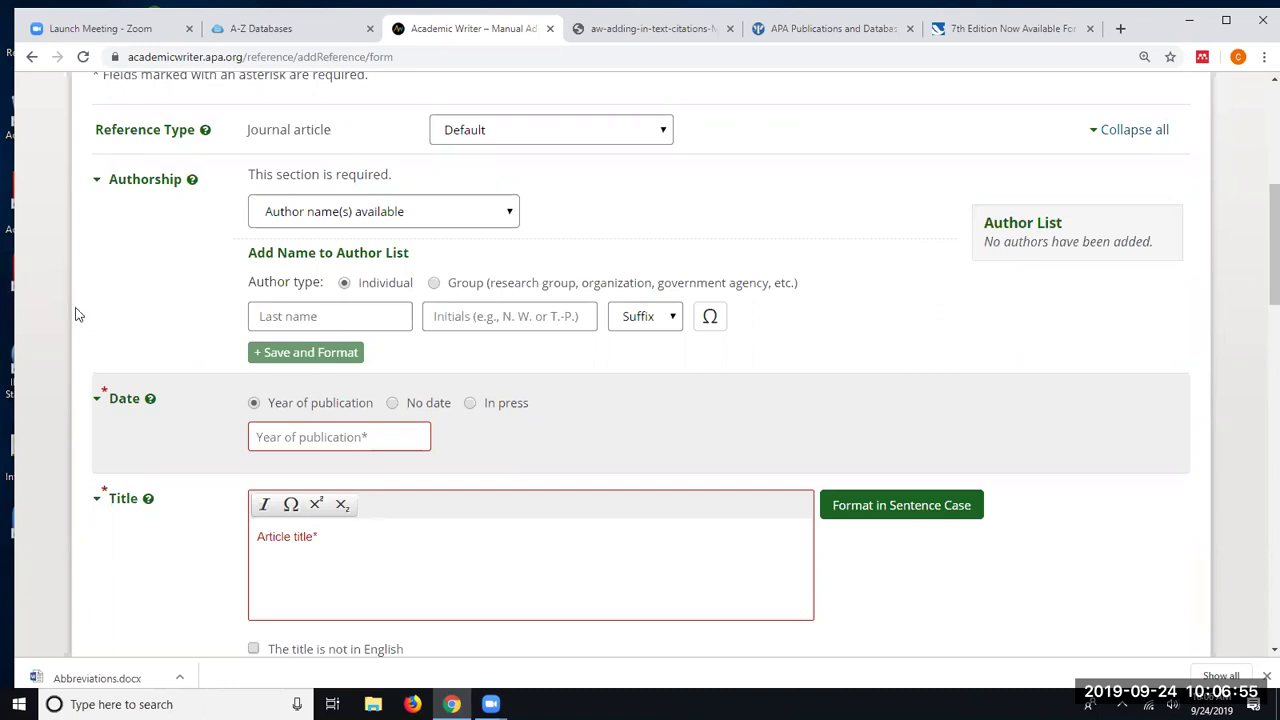
# - Try adding the still-blank Journal article form to My References, leaving Date, Title and Source flagged
pyautogui.scroll(-1, 79, 316)
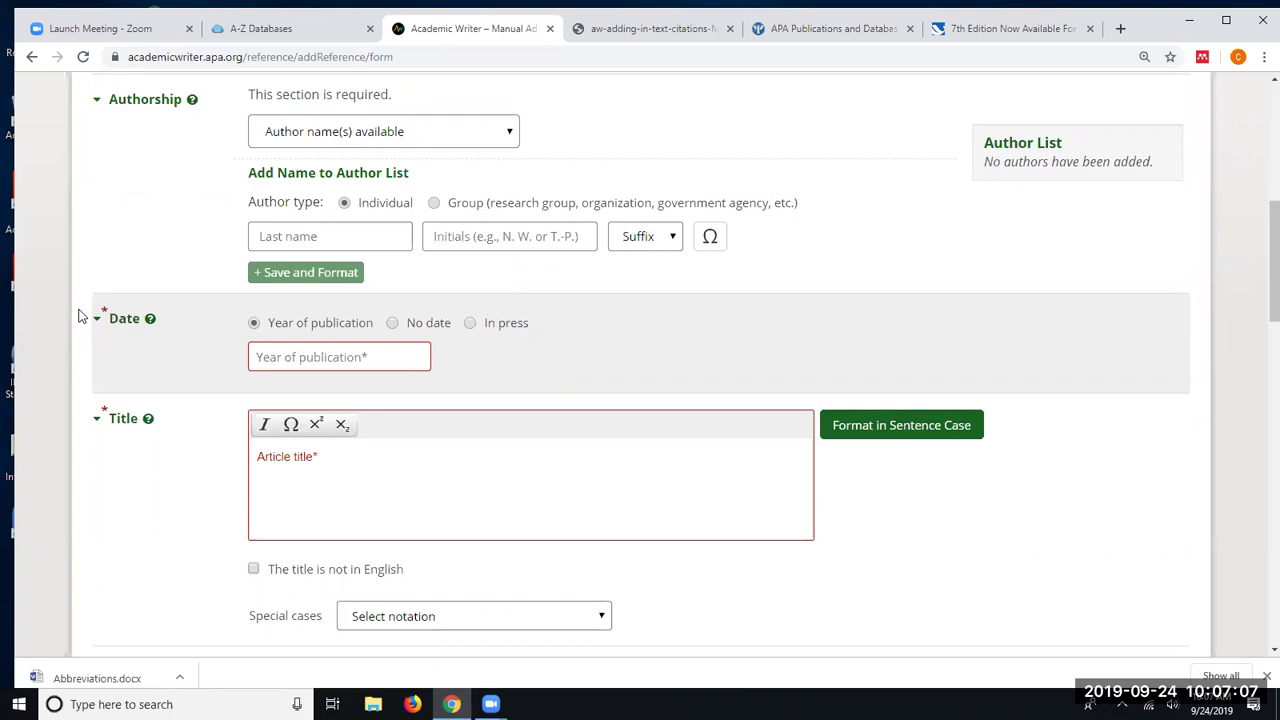
pyautogui.scroll(-3, 101, 318)
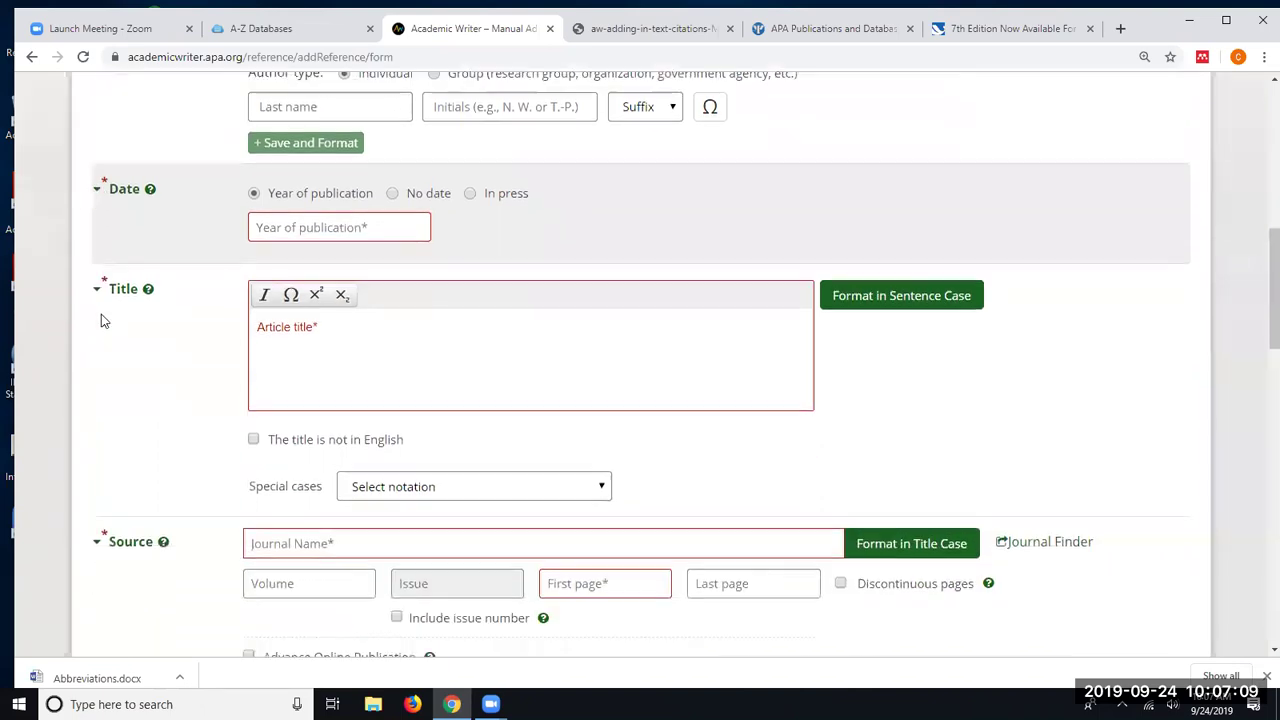
pyautogui.scroll(-3, 101, 320)
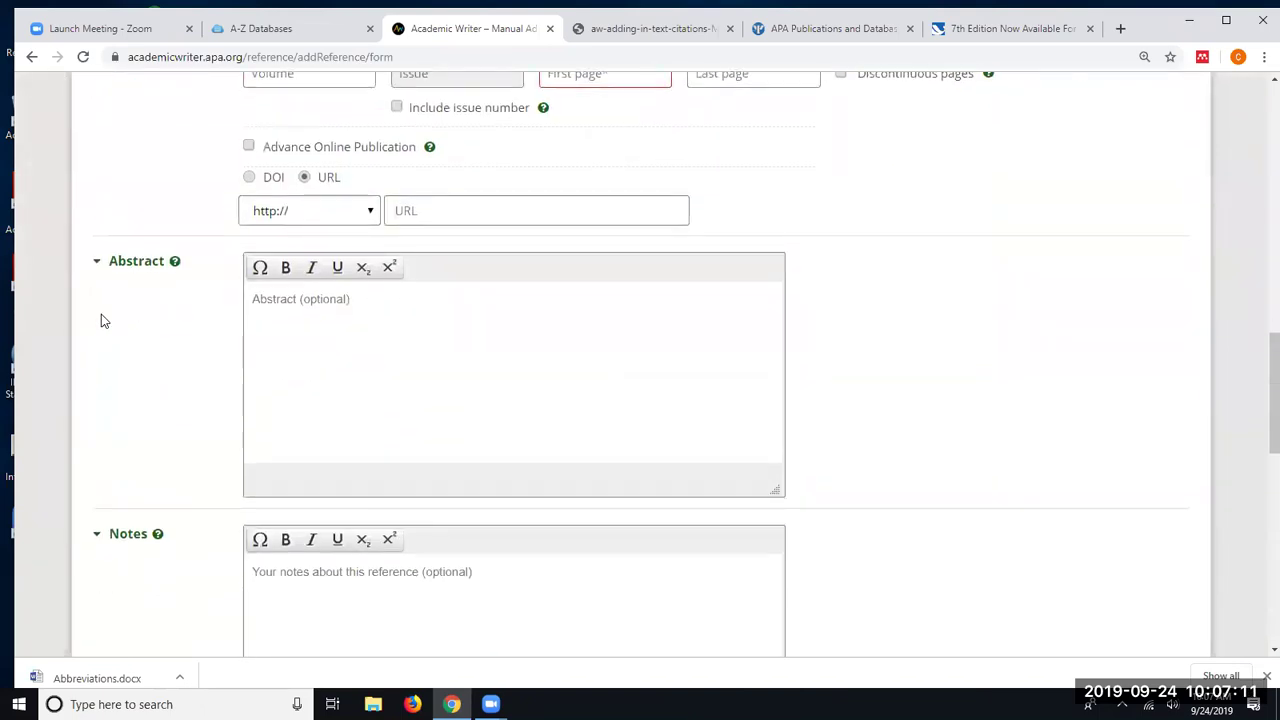
pyautogui.scroll(-5, 101, 320)
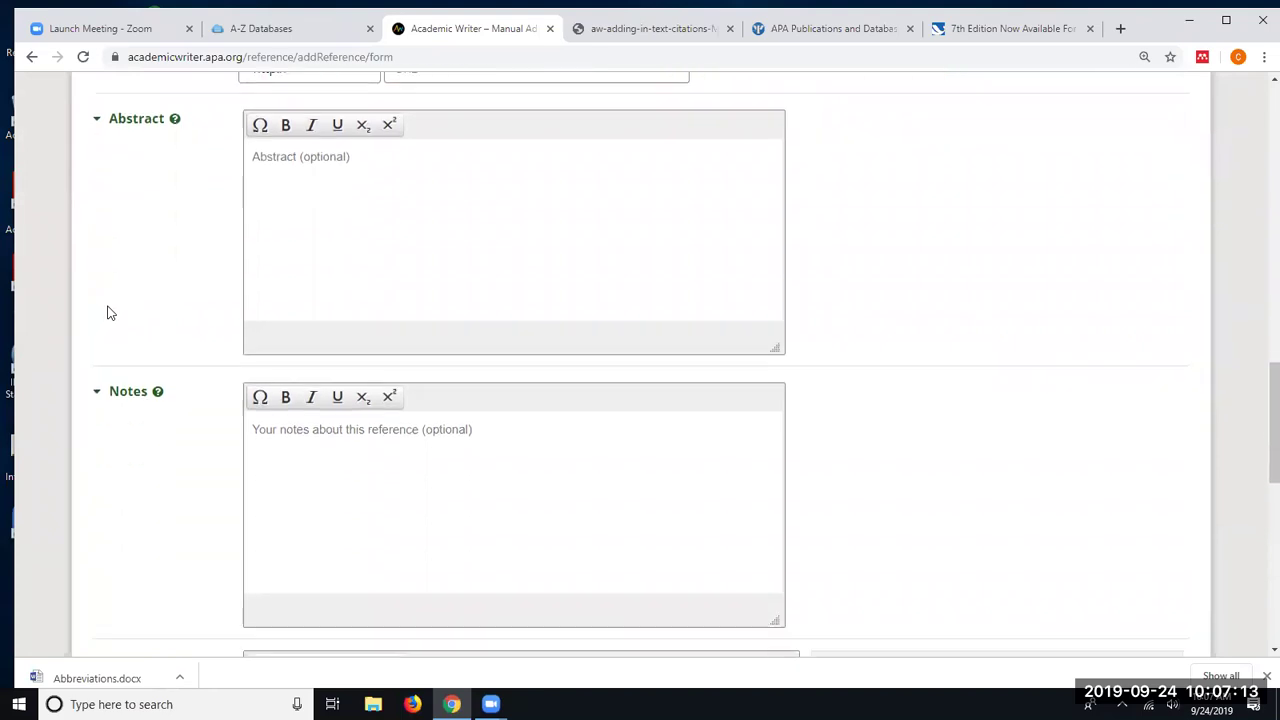
pyautogui.scroll(-2, 109, 314)
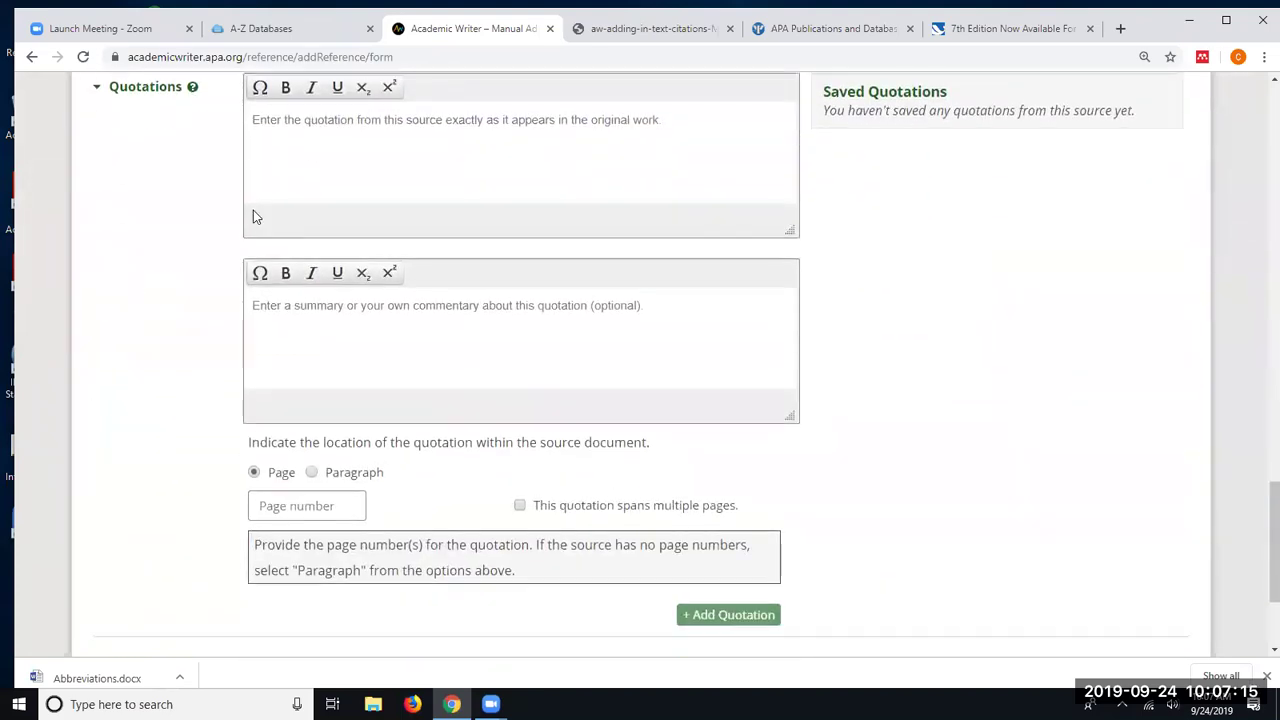
pyautogui.scroll(1, 253, 210)
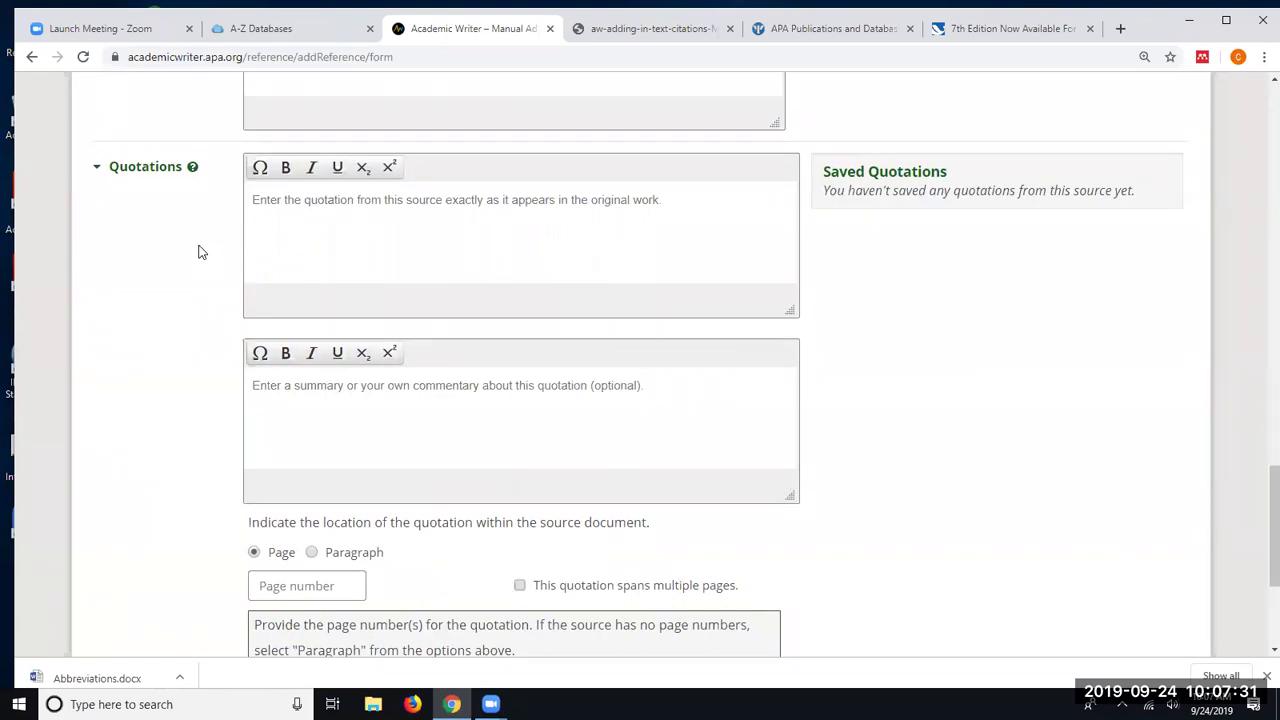
pyautogui.scroll(-2, 198, 252)
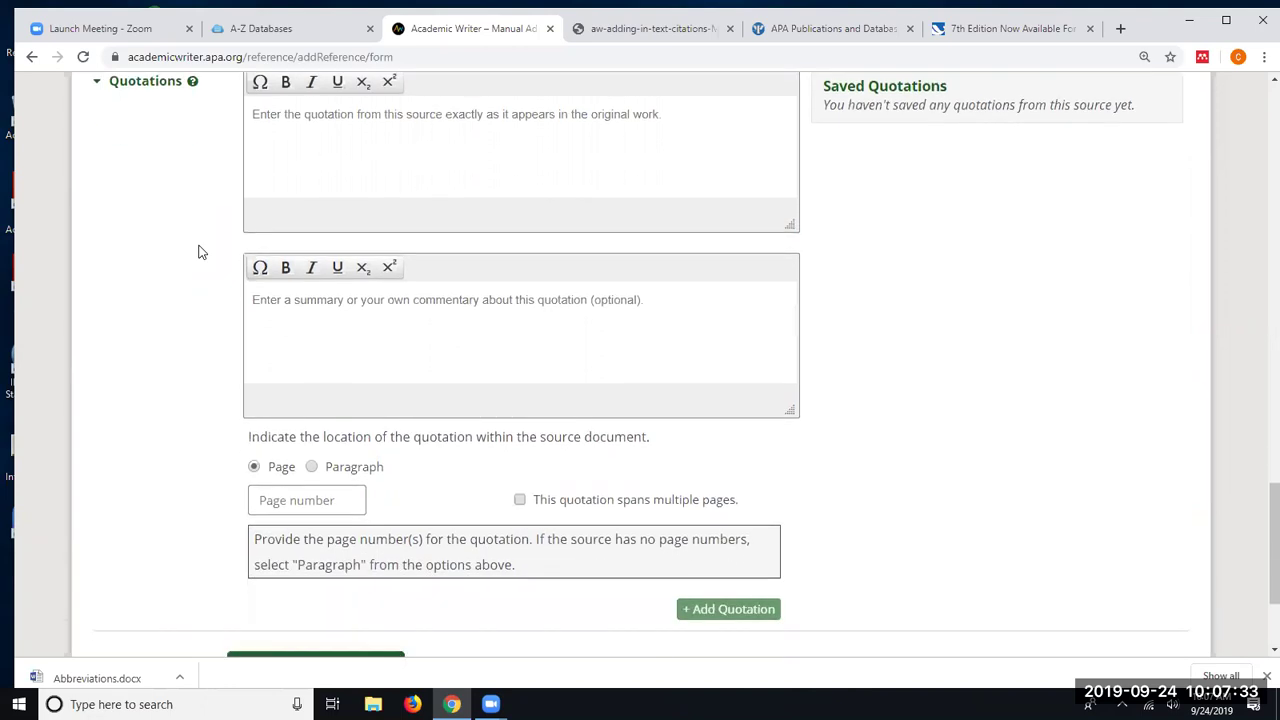
pyautogui.scroll(1, 790, 336)
pyautogui.scroll(3, 789, 340)
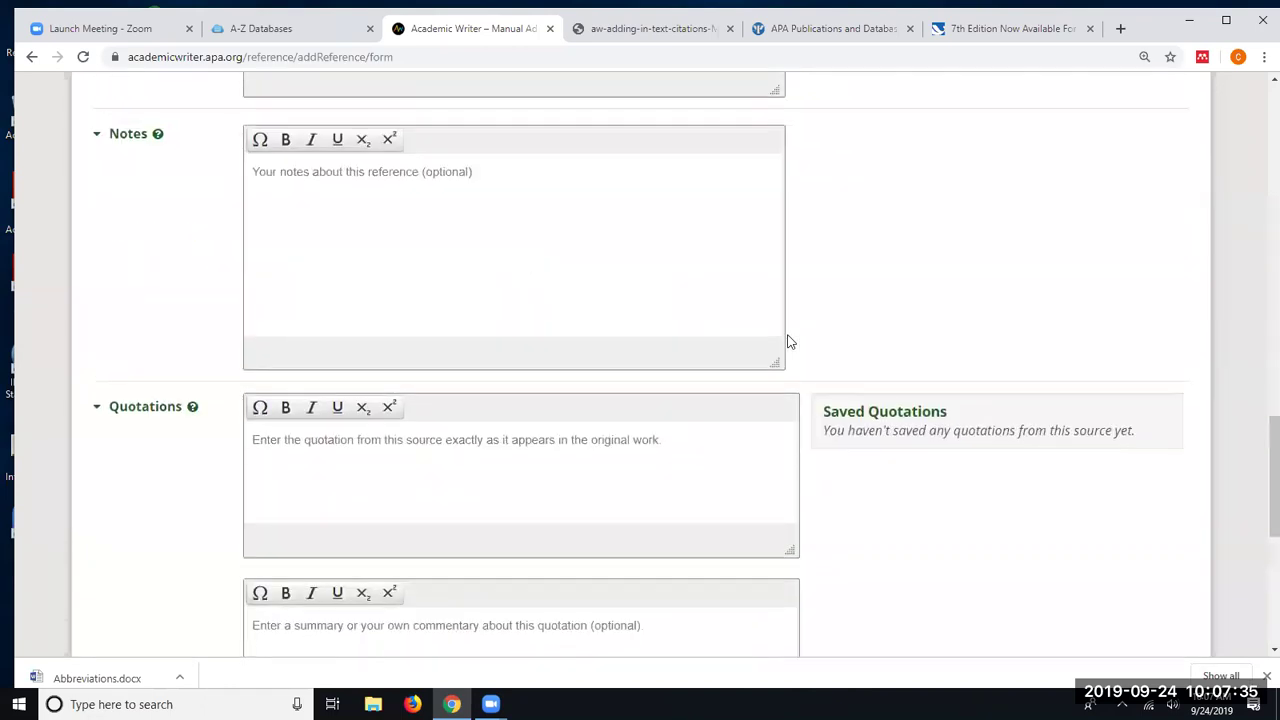
pyautogui.scroll(-5, 785, 340)
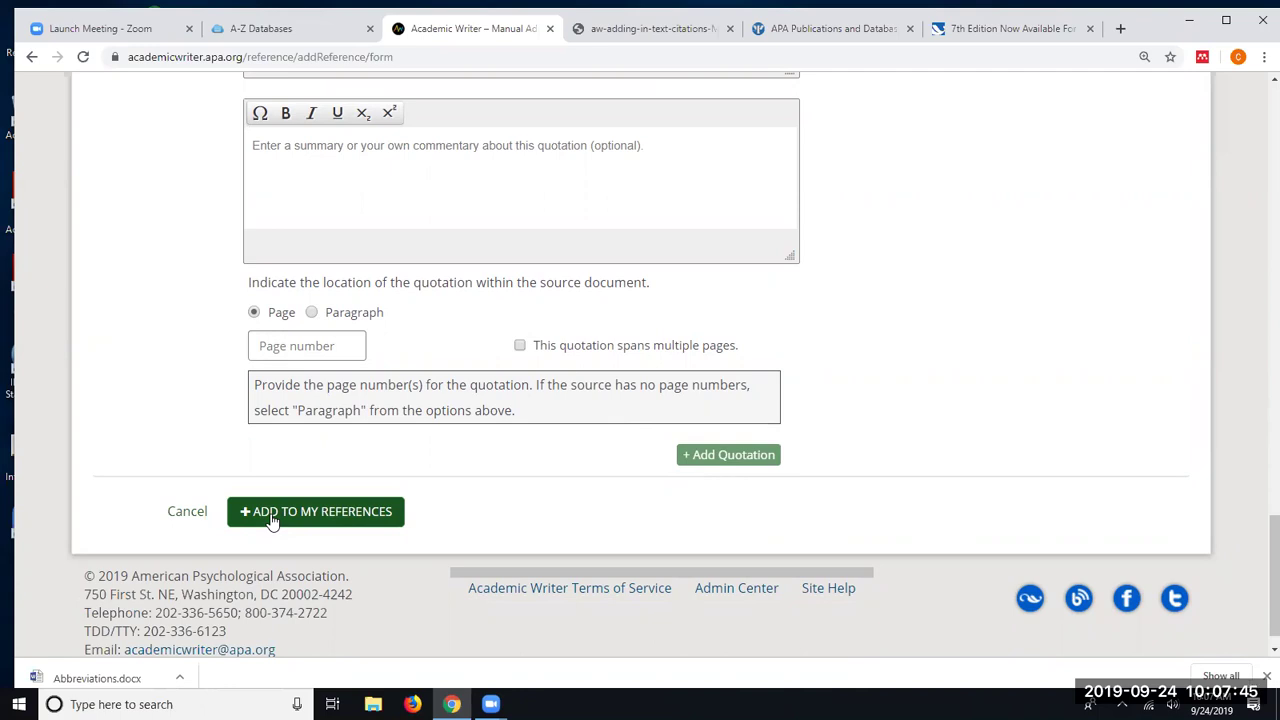
pyautogui.click(315, 511)
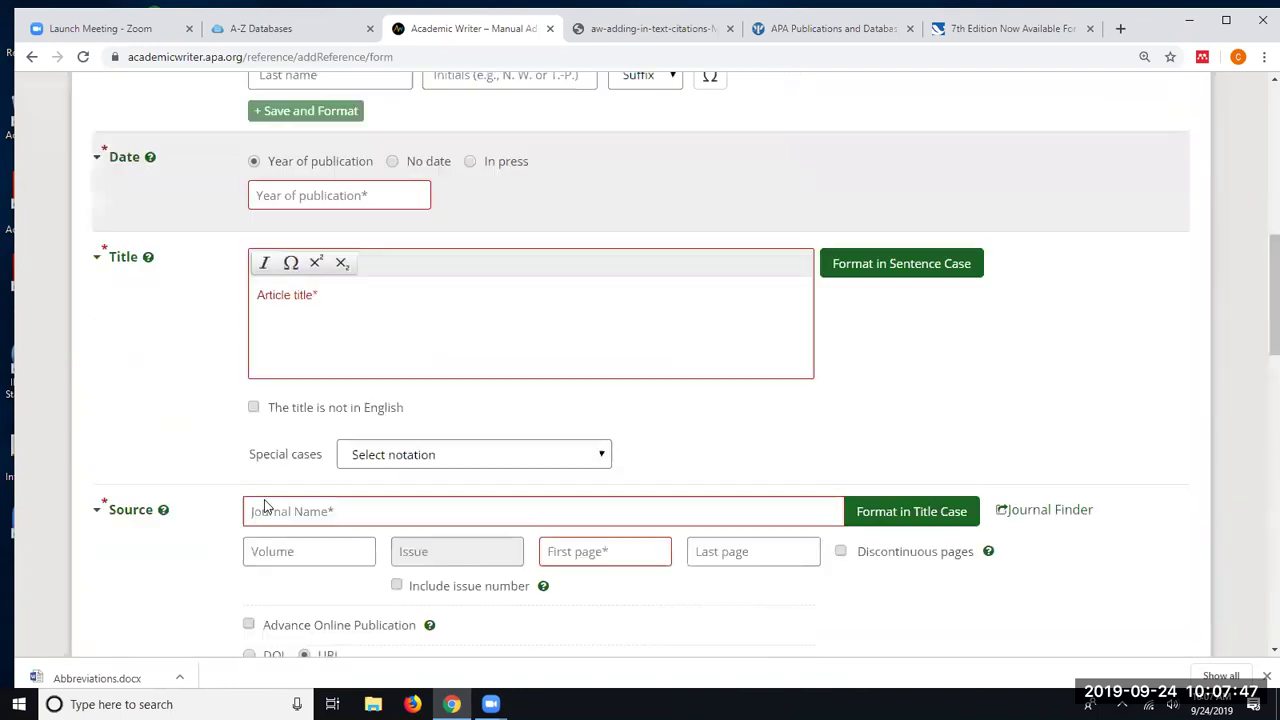
pyautogui.scroll(3, 266, 413)
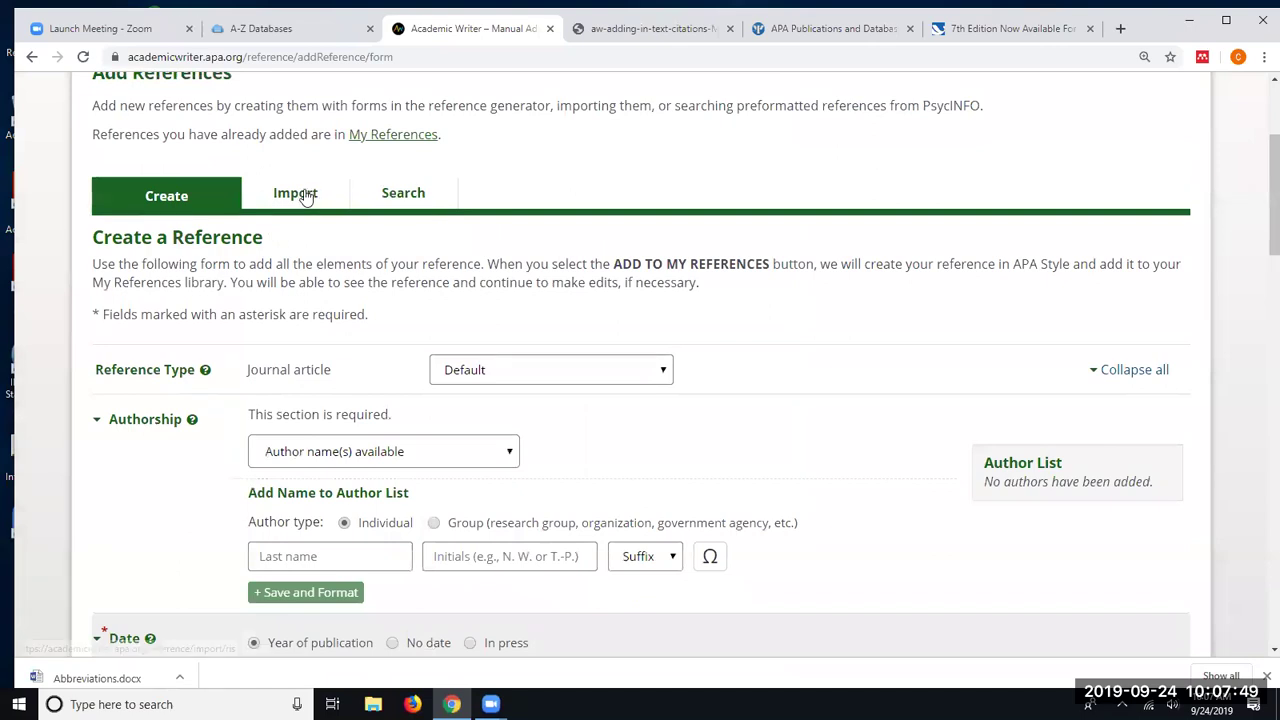
# - Go to the Import page and list the RIS file origins, APA PsycNET through Zotero
pyautogui.click(303, 196)
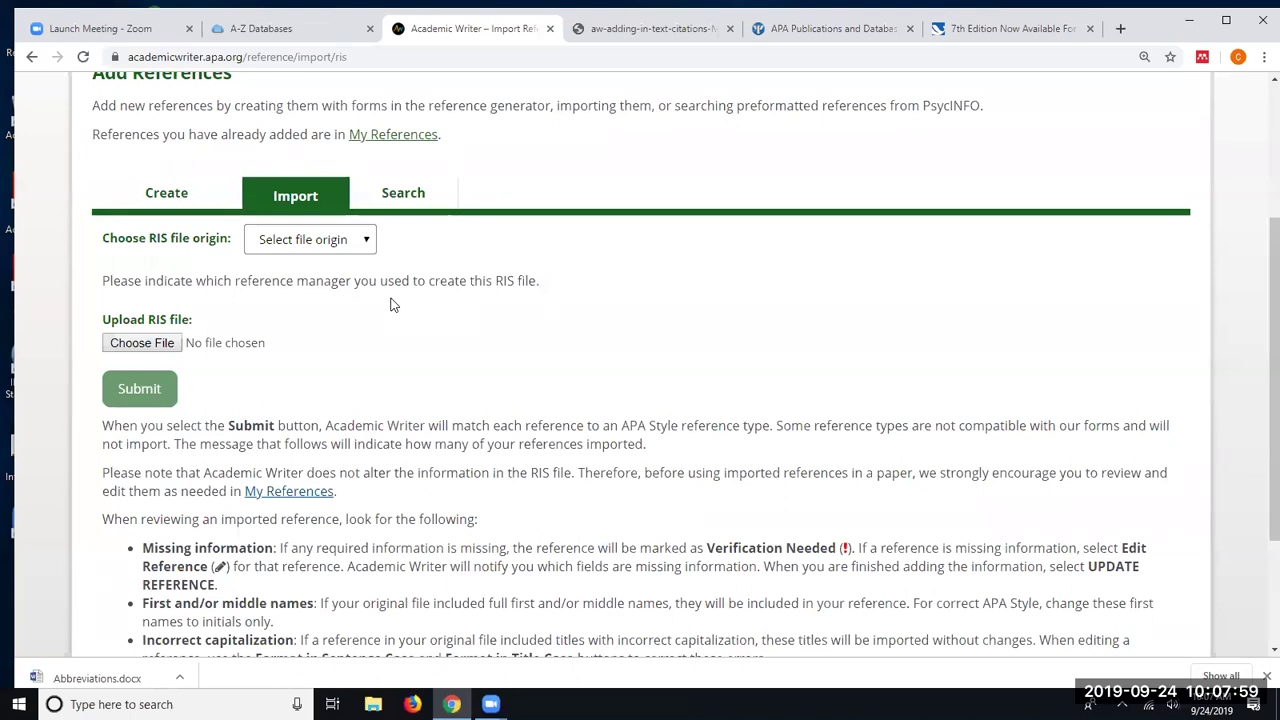
pyautogui.click(367, 245)
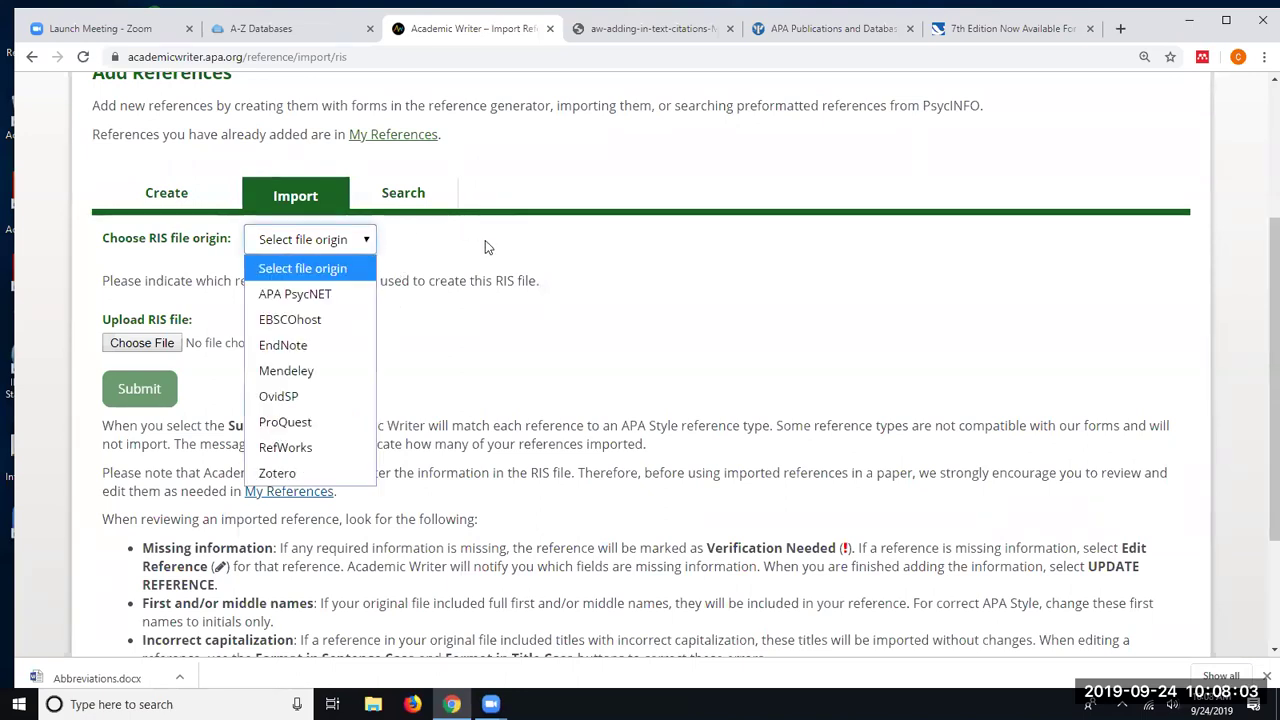
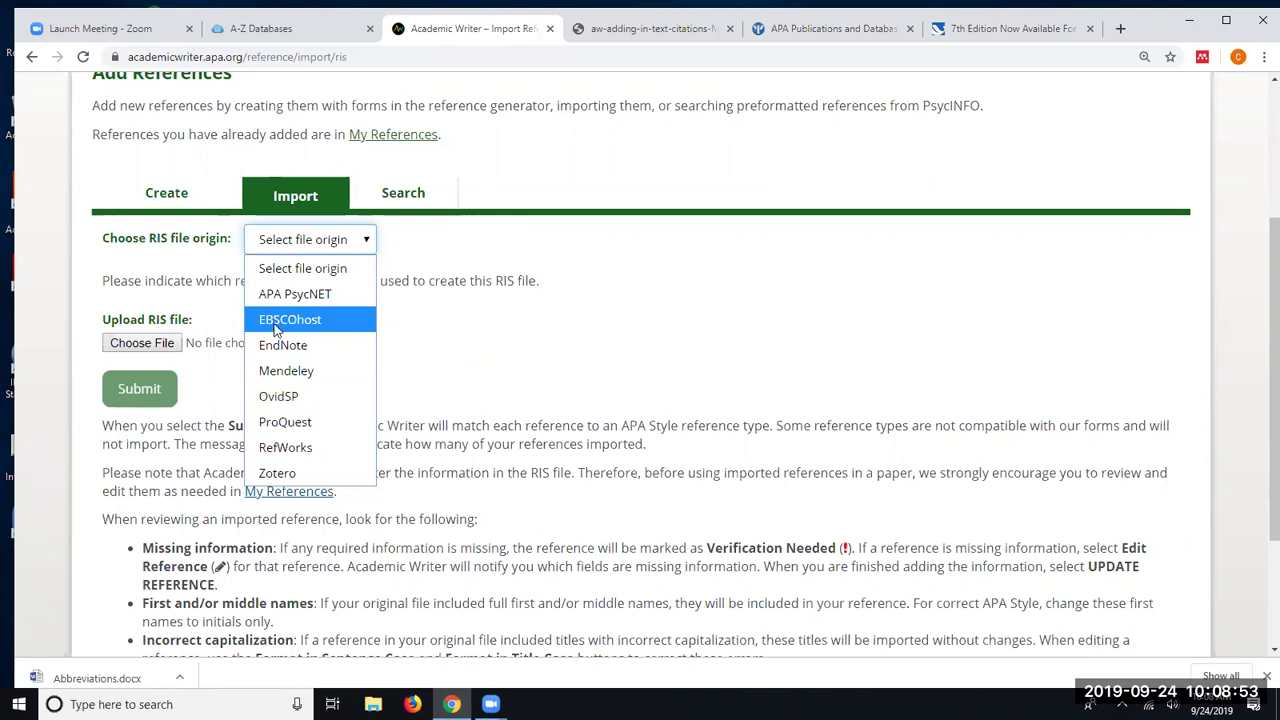
# - Close the RIS file origin list without choosing any origin
pyautogui.click(104, 316)
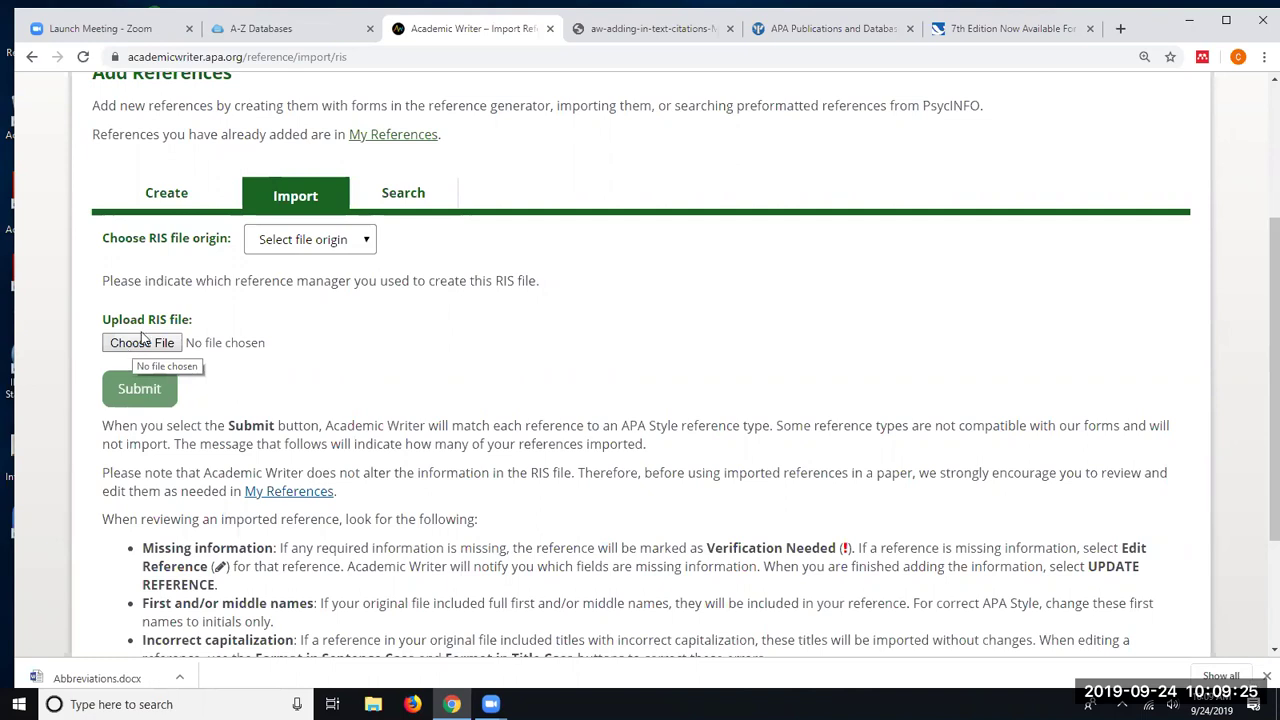
pyautogui.scroll(-2, 140, 345)
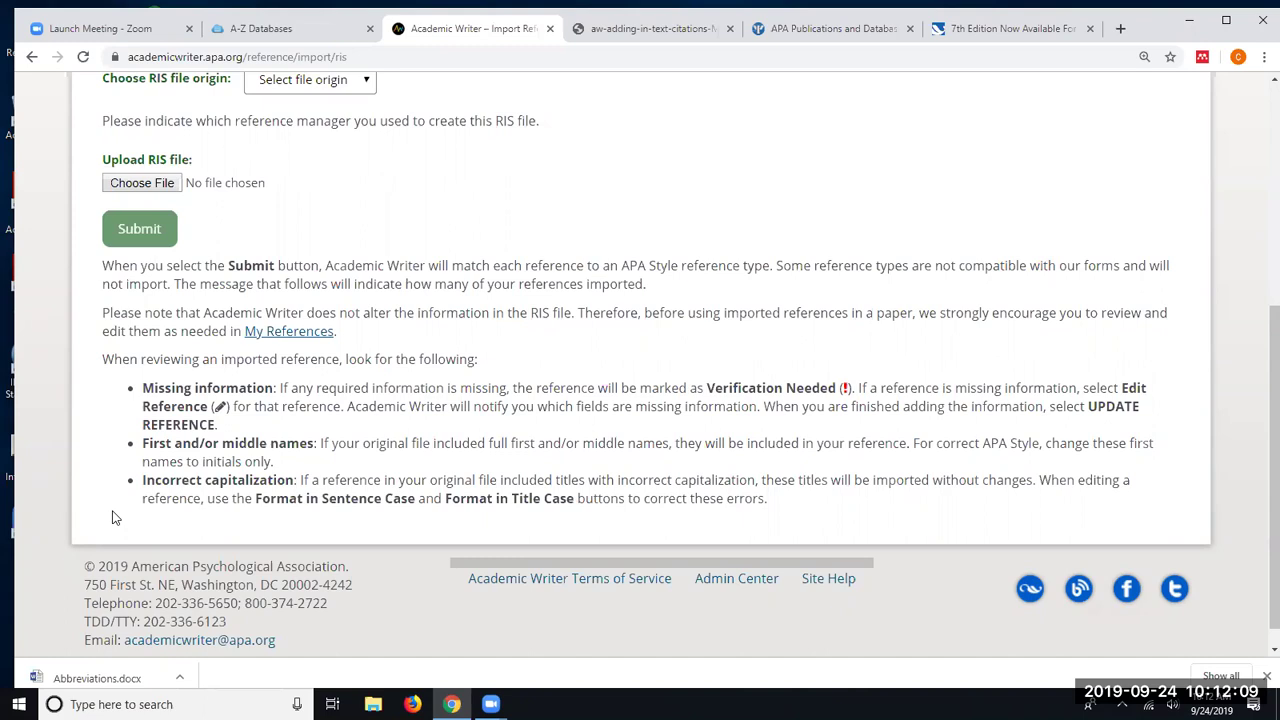
# - Show the RIS file origin options, from APA PsycNET through Zotero, on the Import tab
pyautogui.scroll(3, 300, 380)
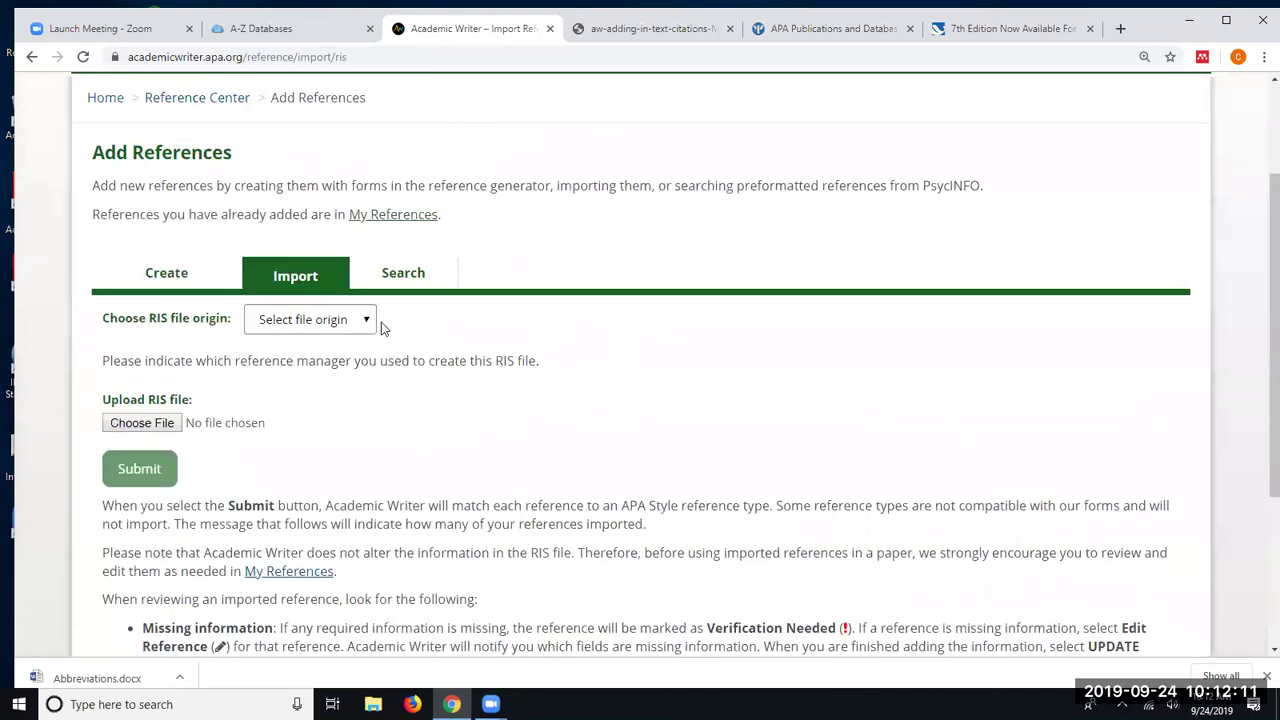
pyautogui.click(365, 319)
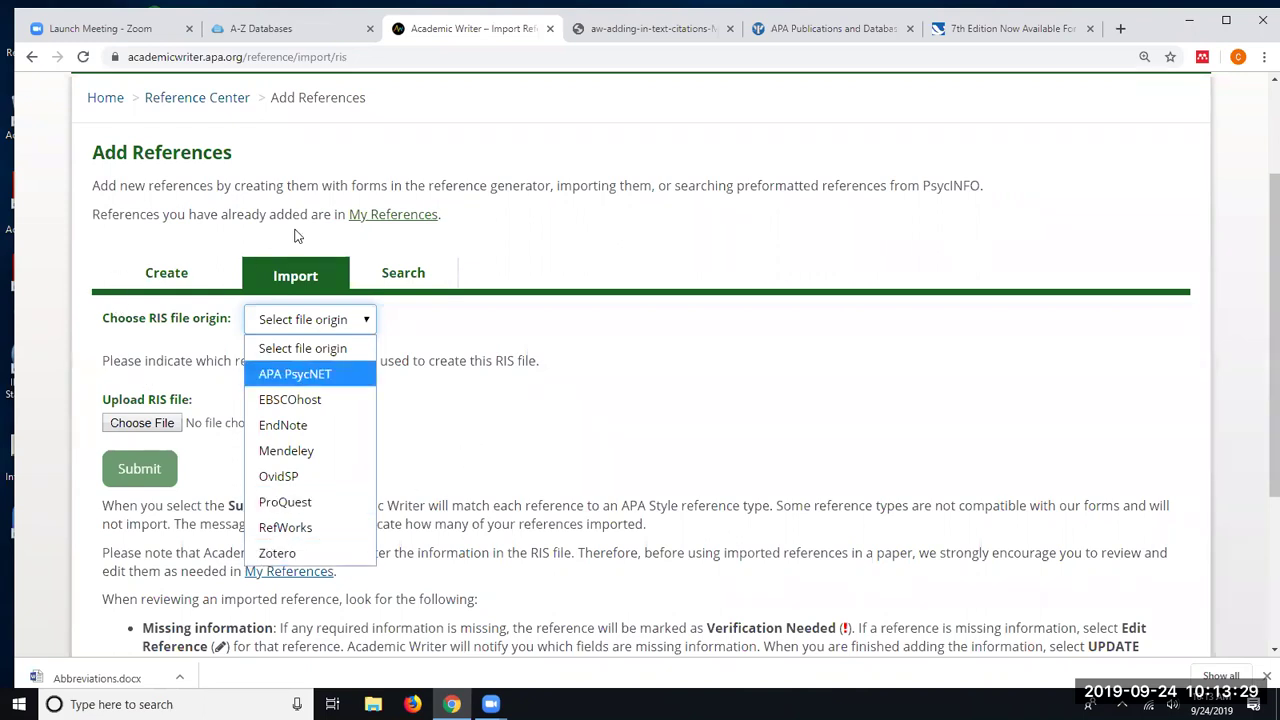
# - Switch Add References to the PsycINFO Basic Search section
pyautogui.click(412, 276)
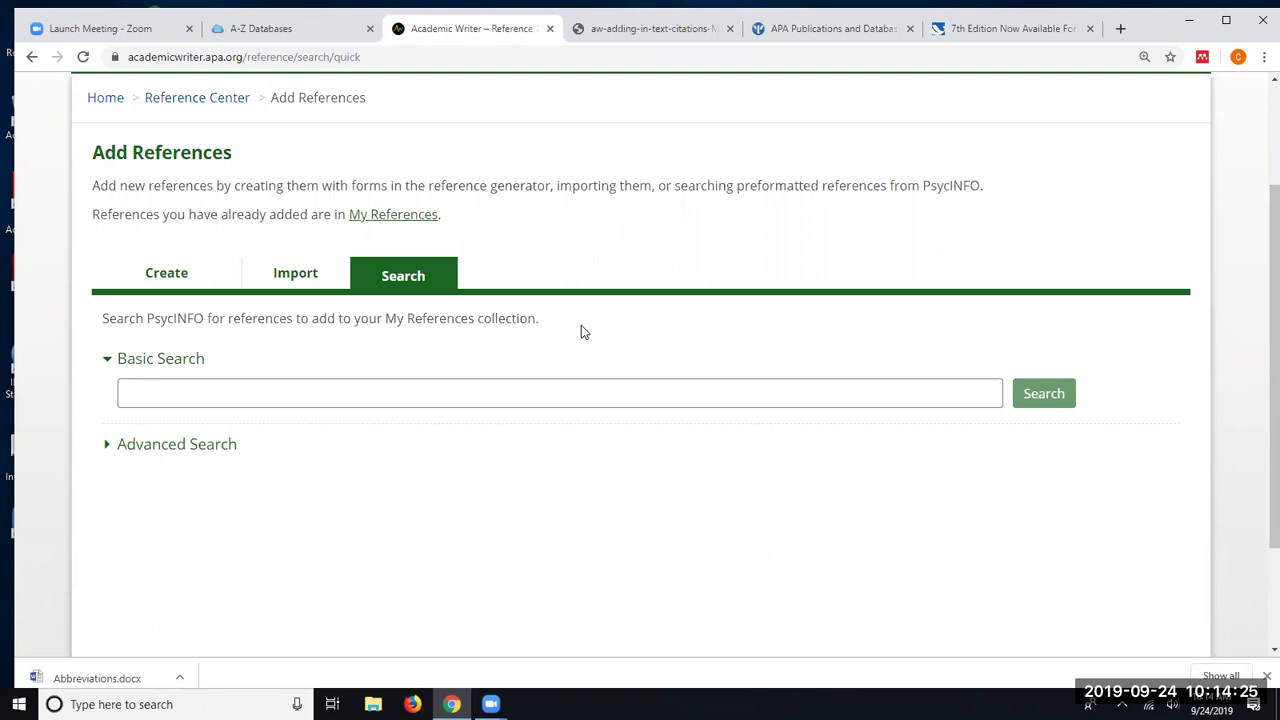
# - Search PsycINFO for the author 'Shotick'
pyautogui.click(193, 402)
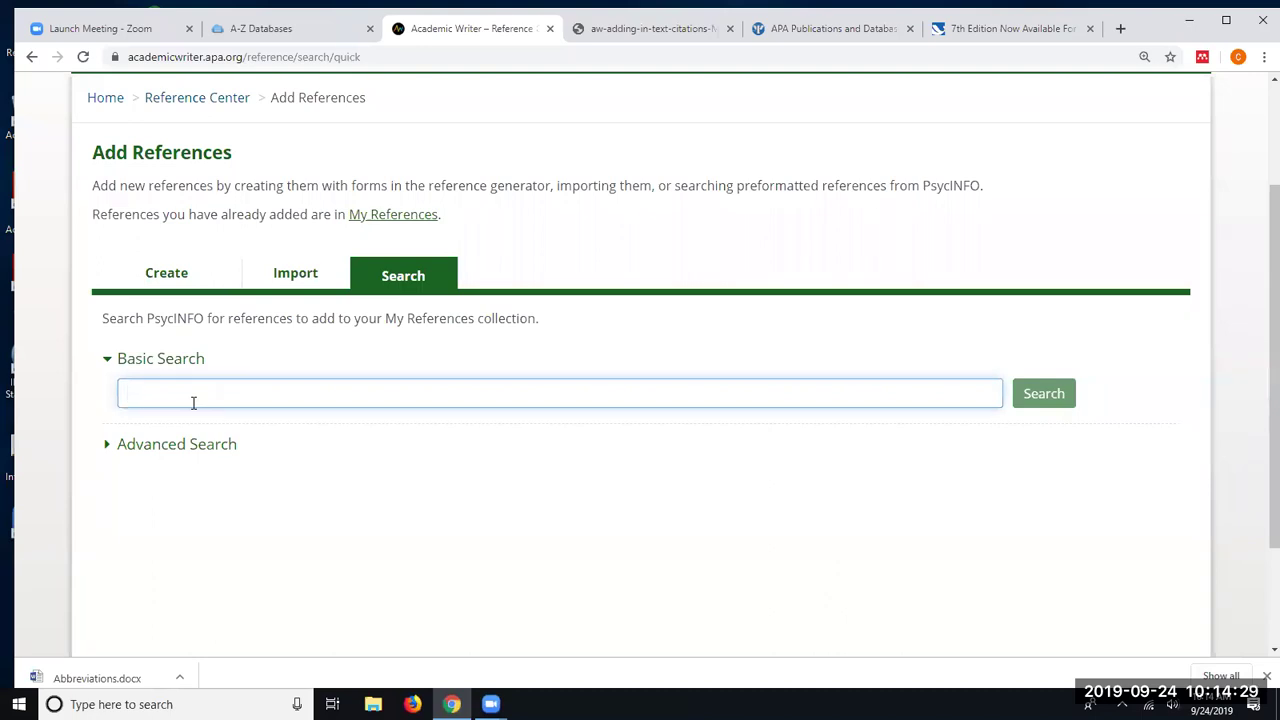
pyautogui.write('Shotick')
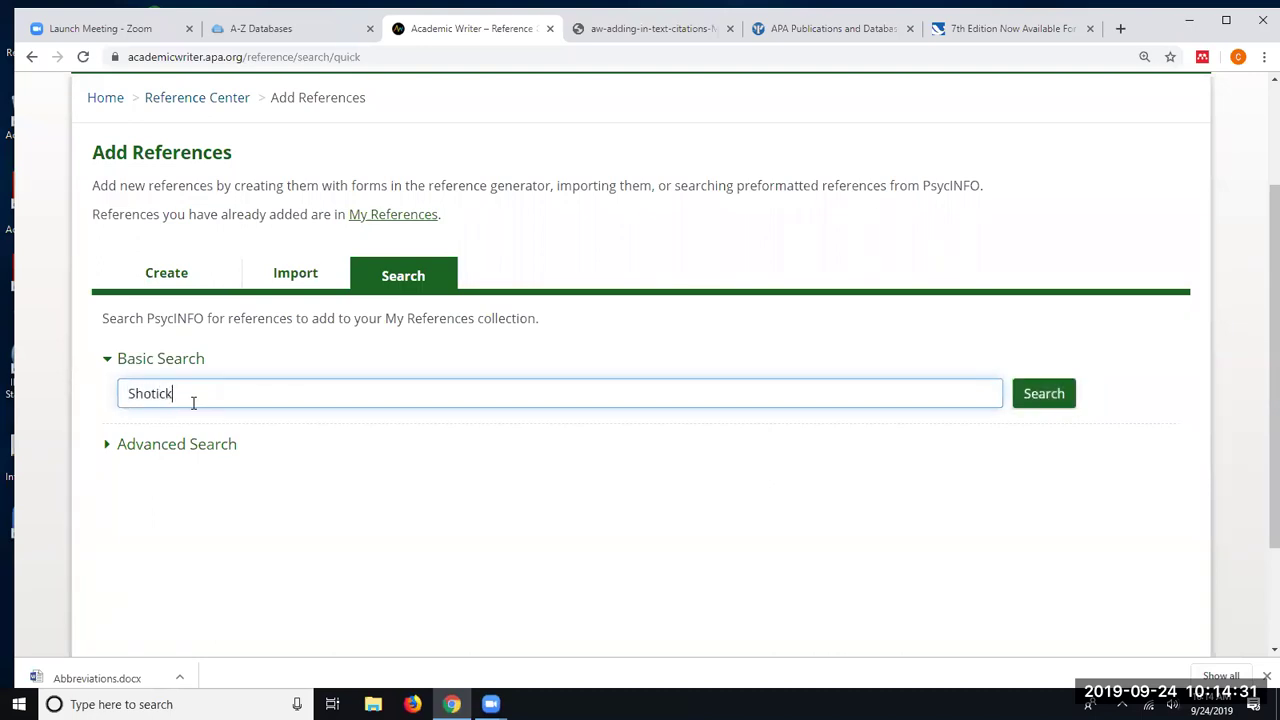
pyautogui.click(1052, 402)
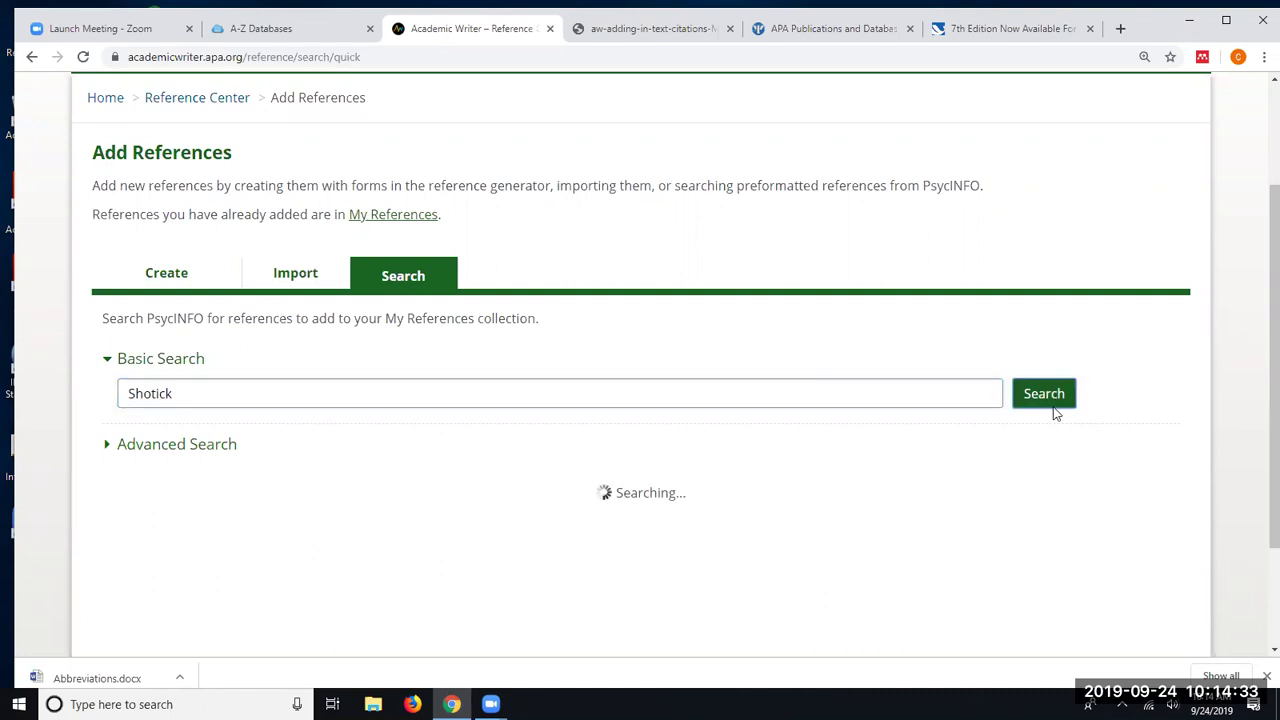
pyautogui.scroll(-3, 385, 447)
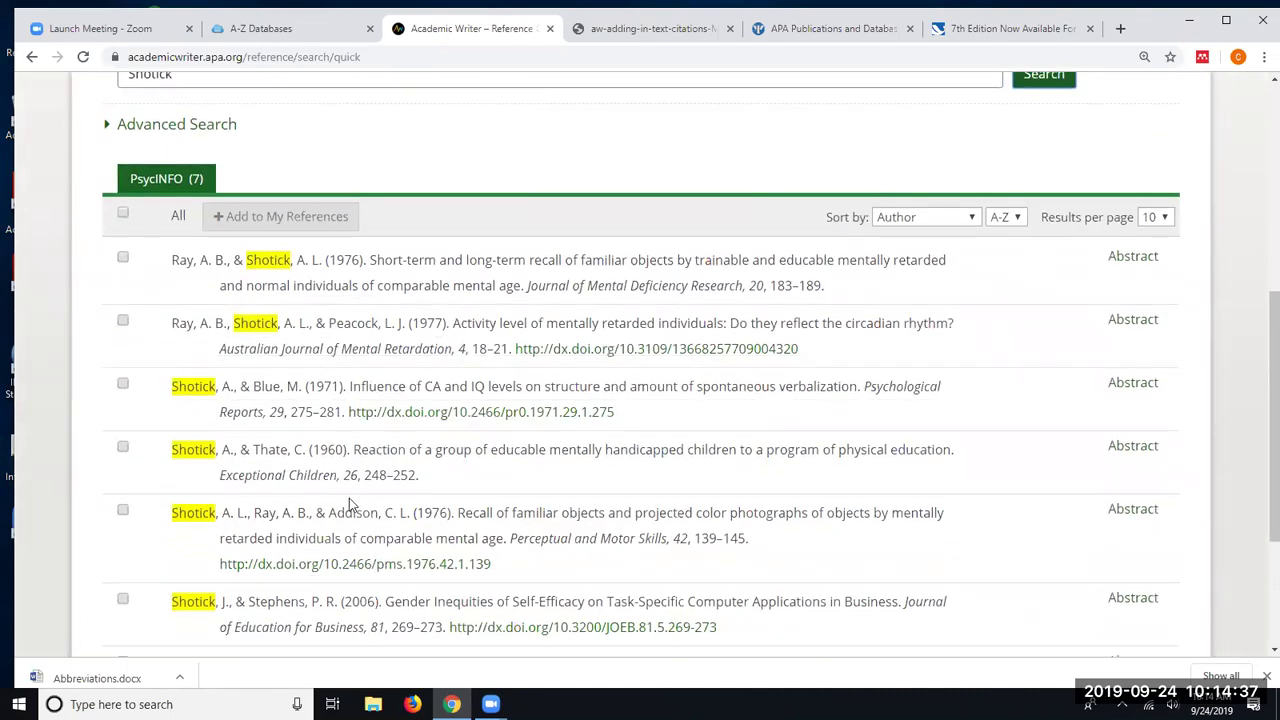
# - Add the Shotick & Blue (1971) spontaneous verbalization reference to My References
pyautogui.click(122, 386)
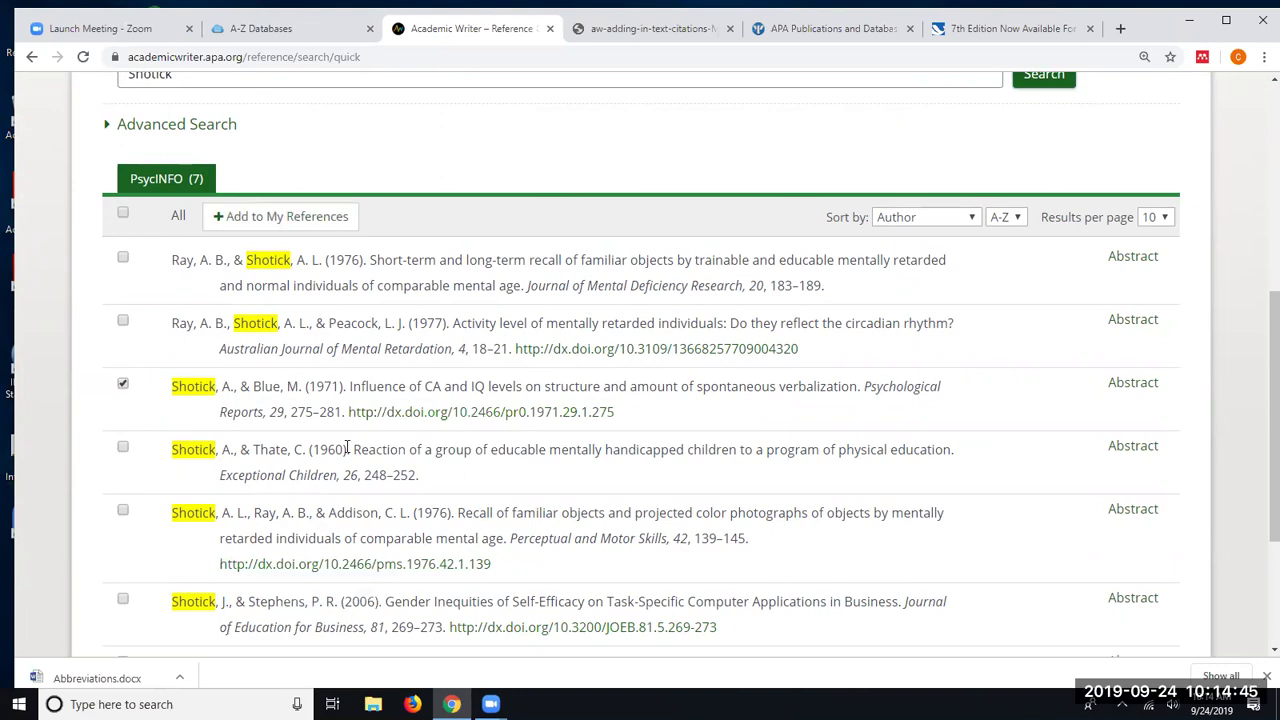
pyautogui.click(268, 217)
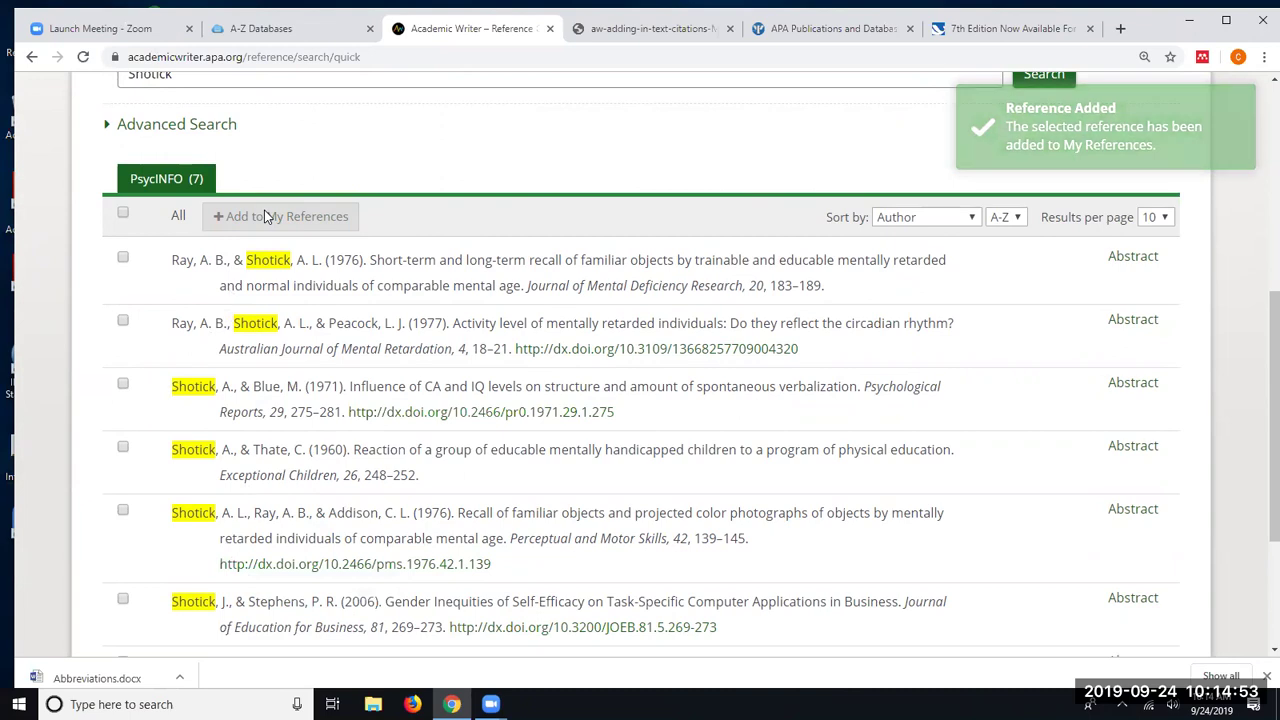
pyautogui.scroll(-3, 250, 188)
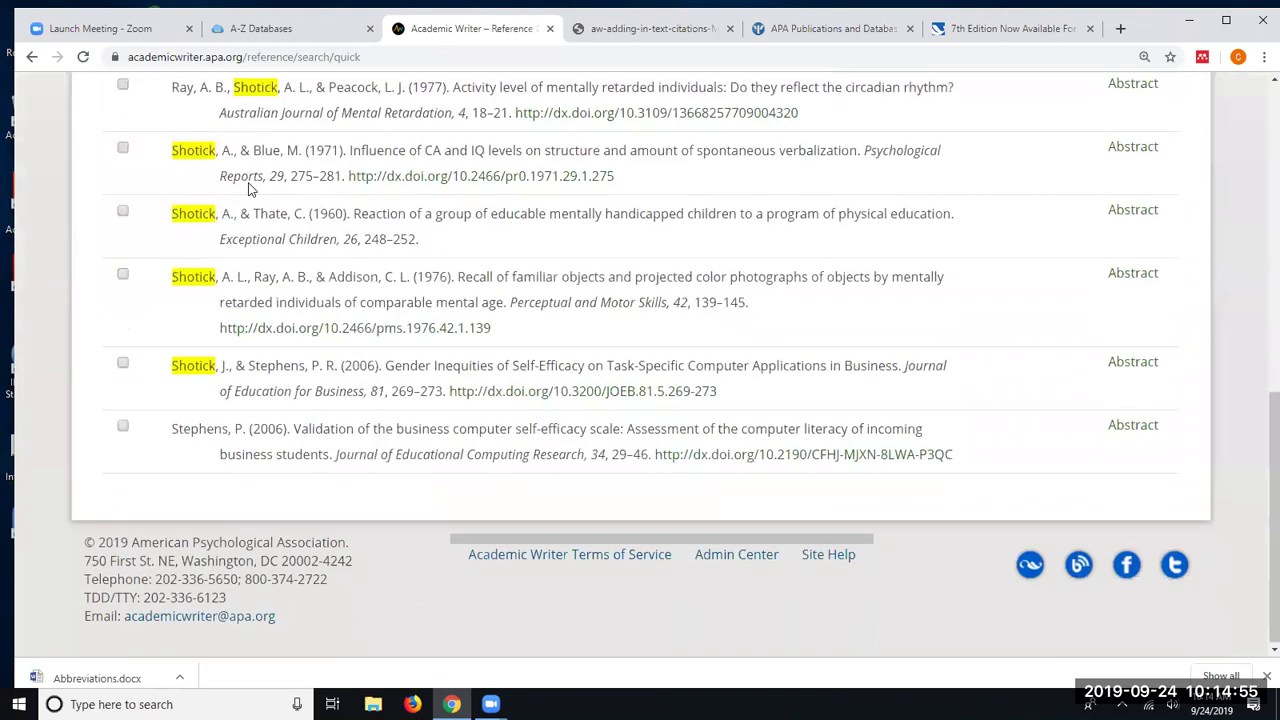
pyautogui.scroll(7, 253, 176)
pyautogui.scroll(1, 257, 180)
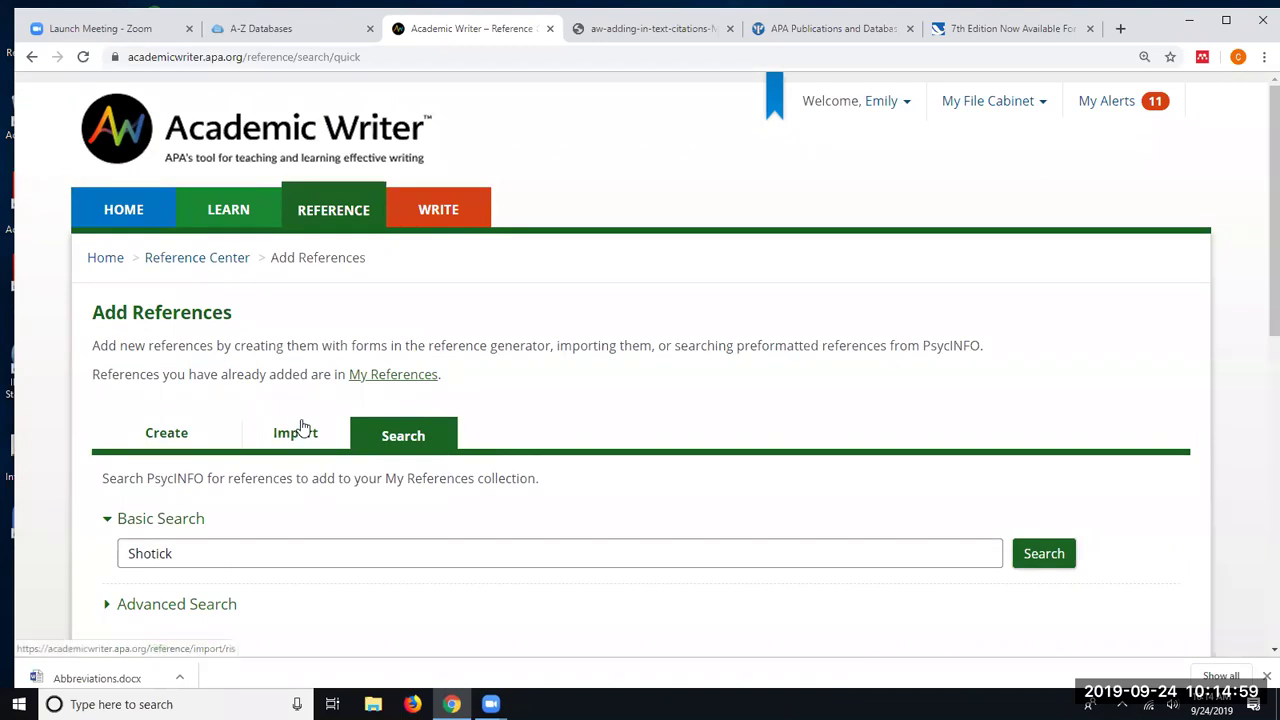
# - Go to the Writing Center and choose Write a New Paper to list paper templates
pyautogui.click(463, 214)
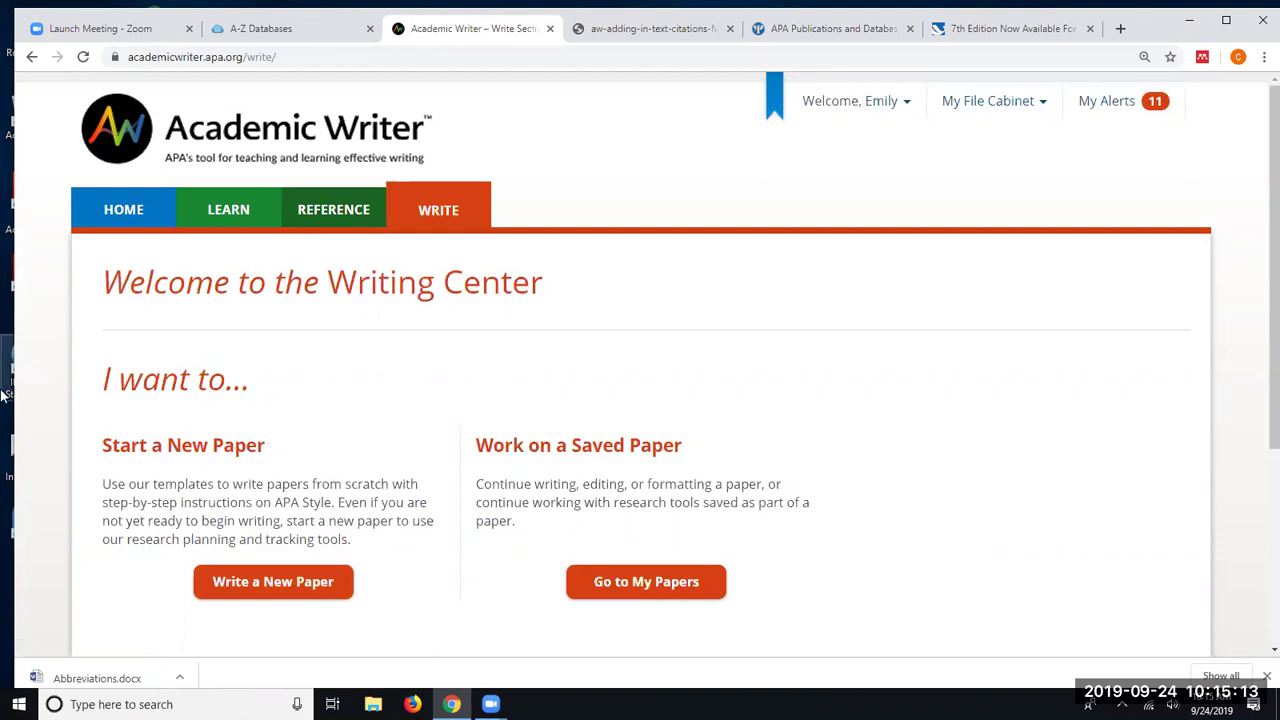
pyautogui.scroll(-3, 214, 372)
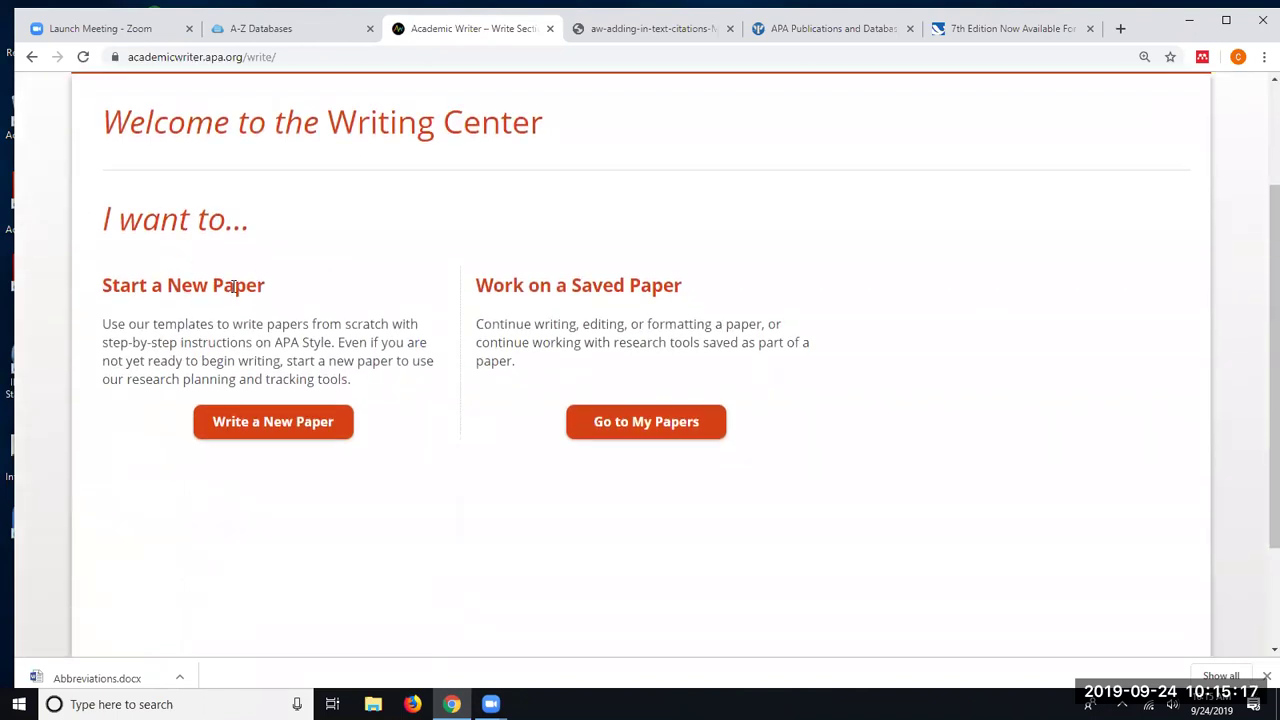
pyautogui.rightClick(243, 347)
pyautogui.click(8, 562)
pyautogui.scroll(3, 277, 229)
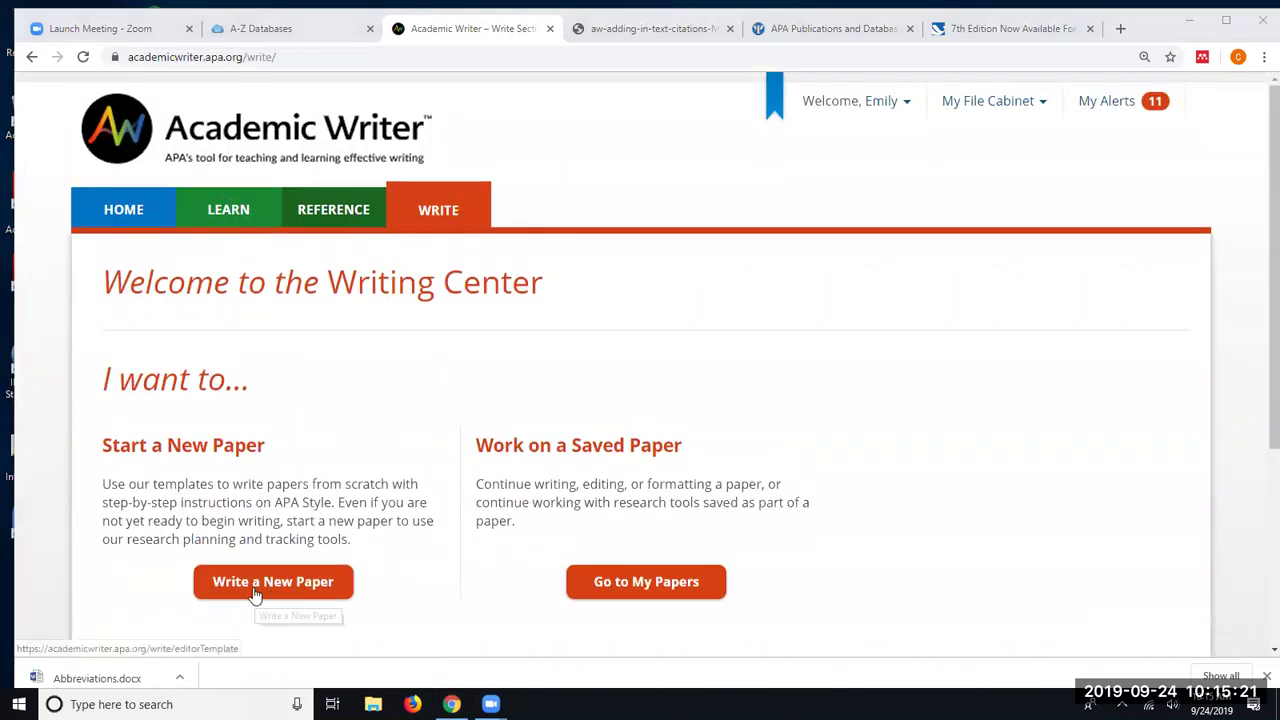
pyautogui.click(254, 583)
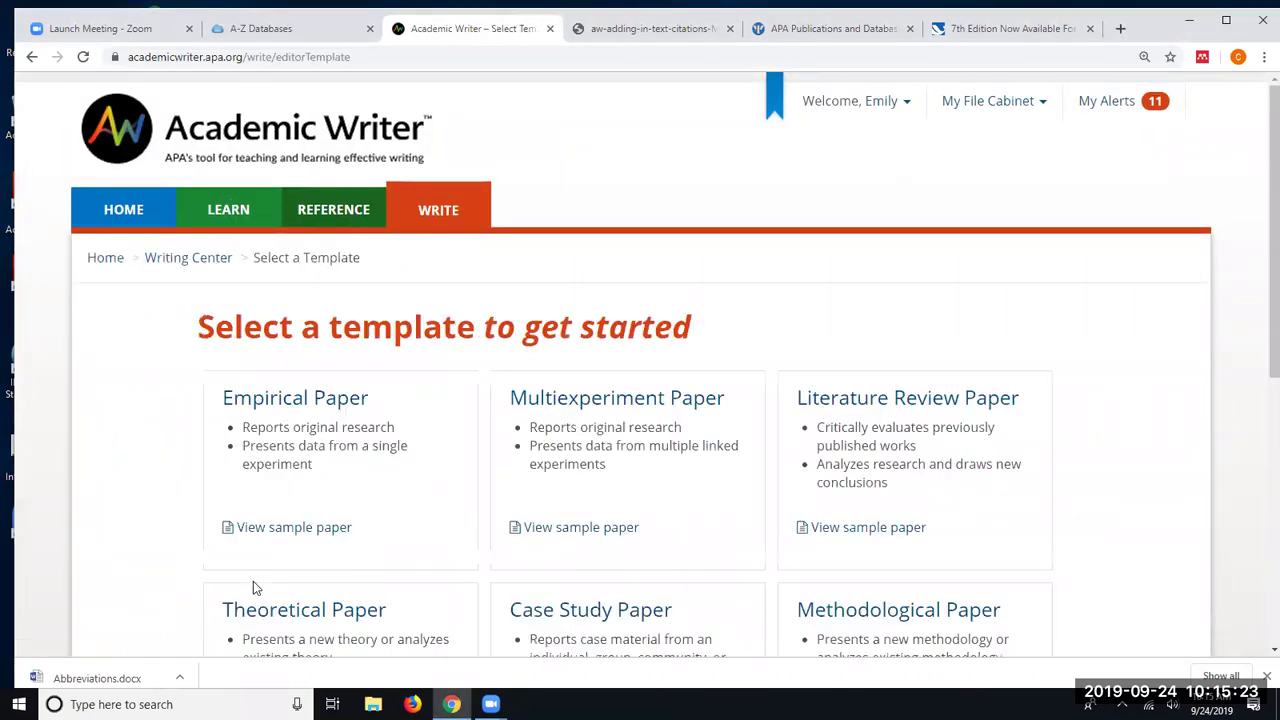
# - Browse the template cards and pick the Multiexperiment Paper template
pyautogui.scroll(-2, 263, 557)
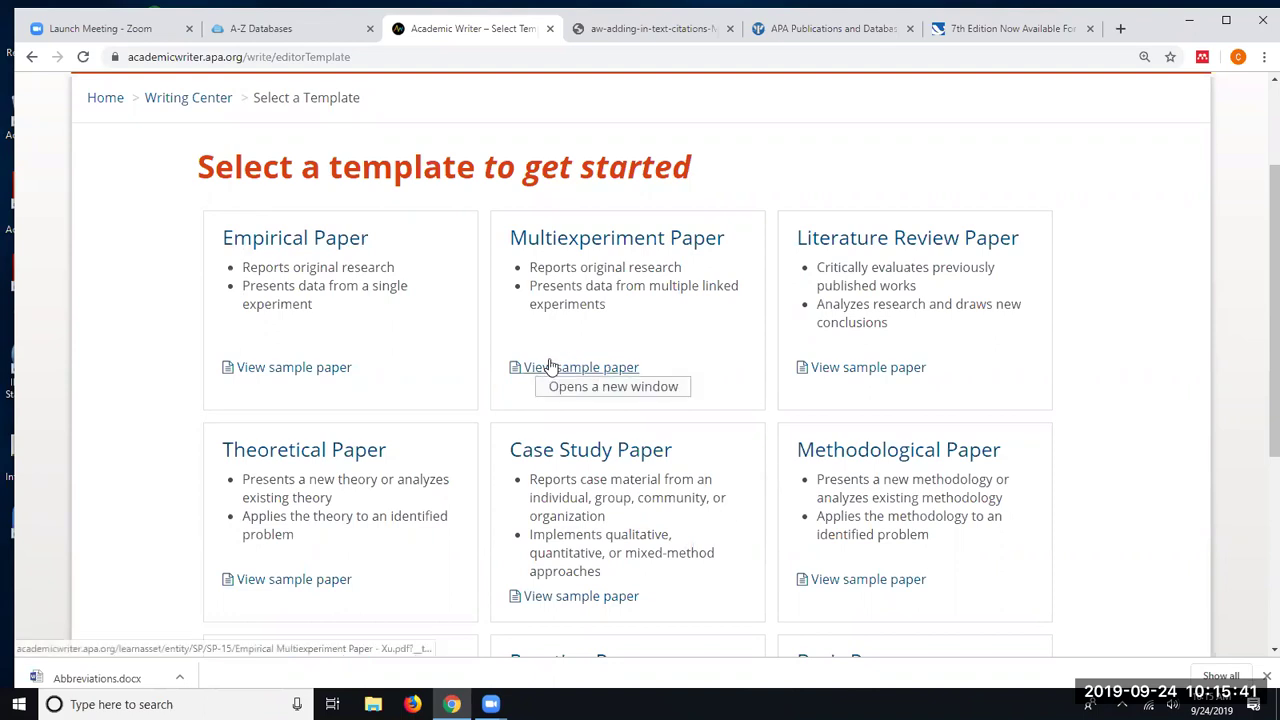
pyautogui.scroll(-1, 552, 364)
pyautogui.scroll(-2, 552, 364)
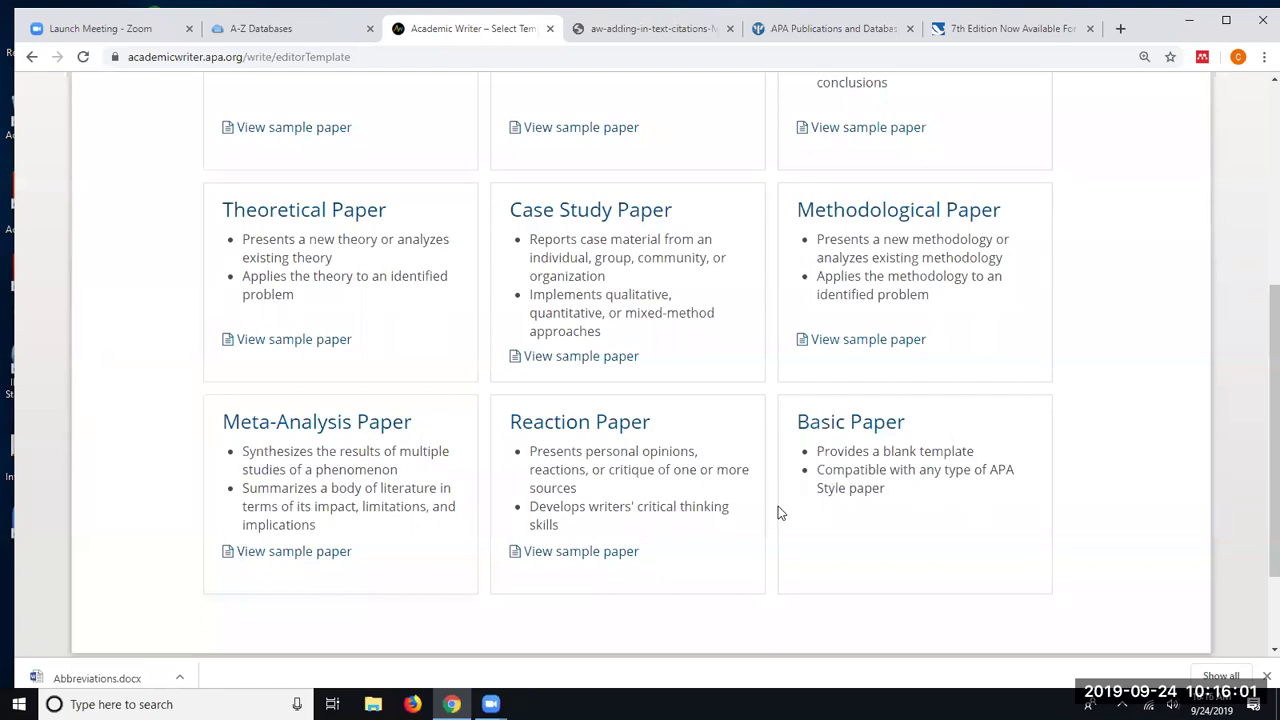
pyautogui.scroll(3, 778, 506)
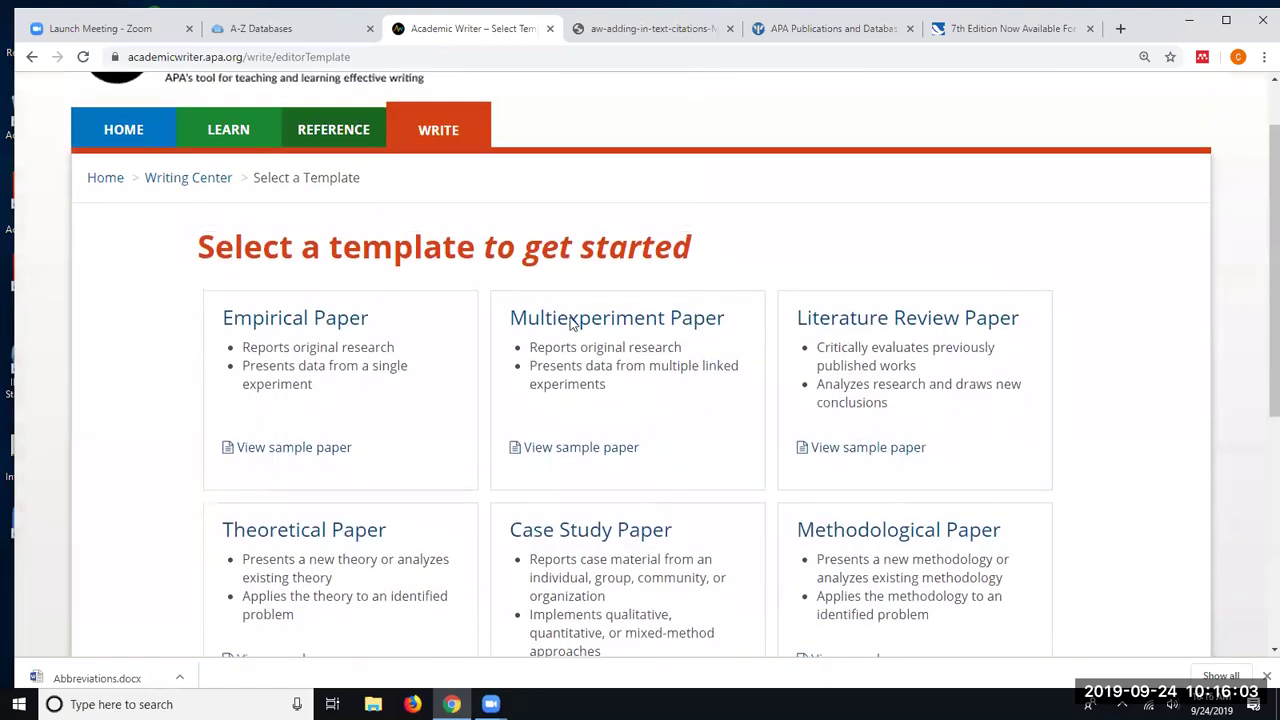
pyautogui.click(565, 320)
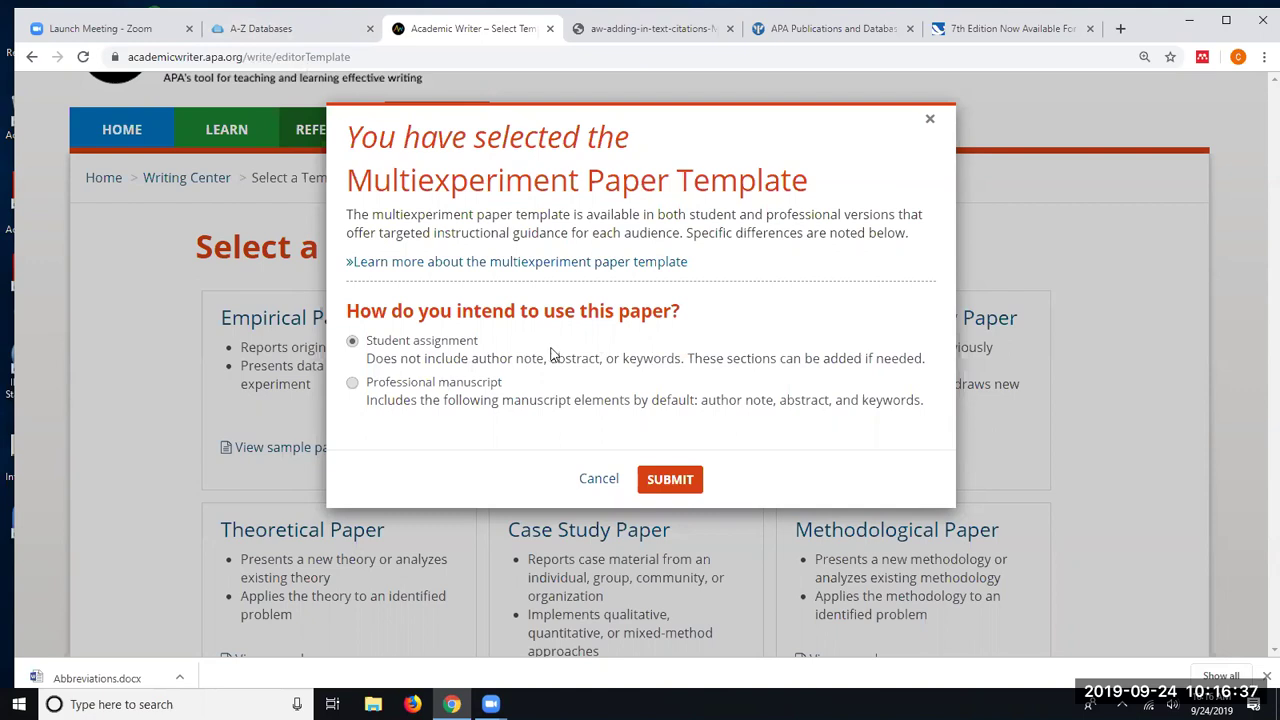
# - Submit the template as a student assignment and create the paper titled 'Emporia Paper'
pyautogui.click(669, 478)
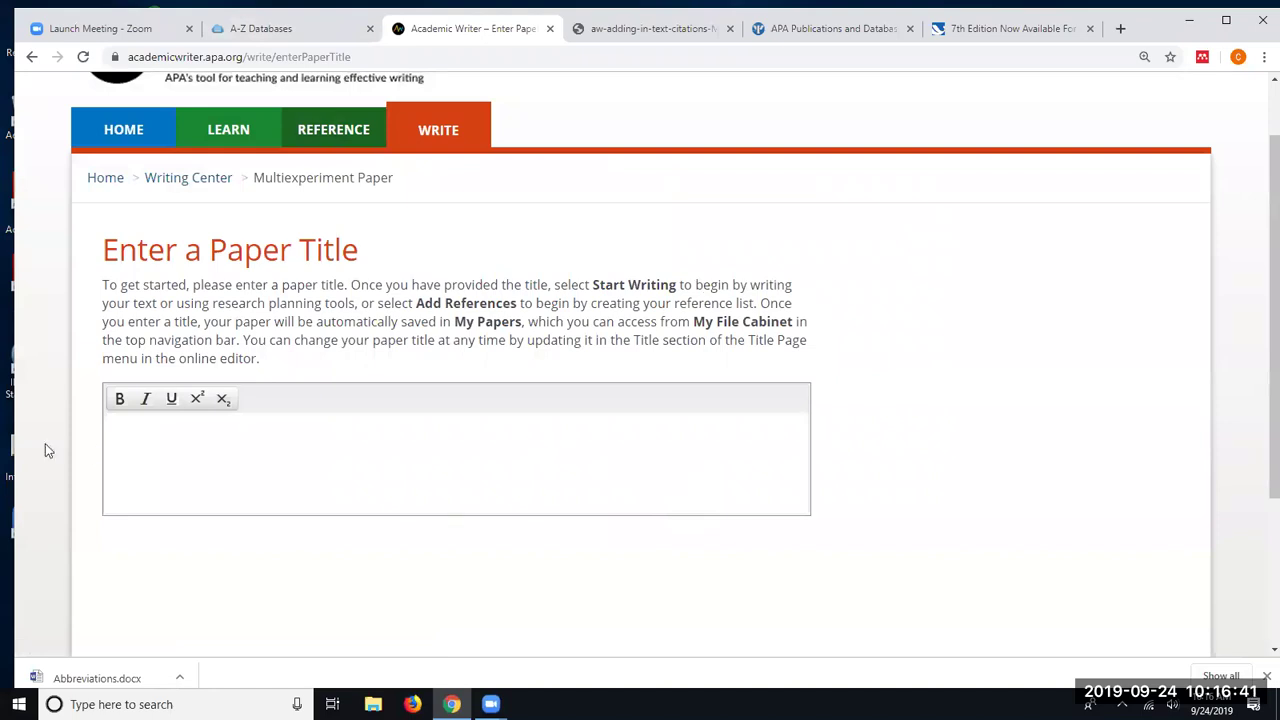
pyautogui.click(126, 440)
pyautogui.write('Emporia')
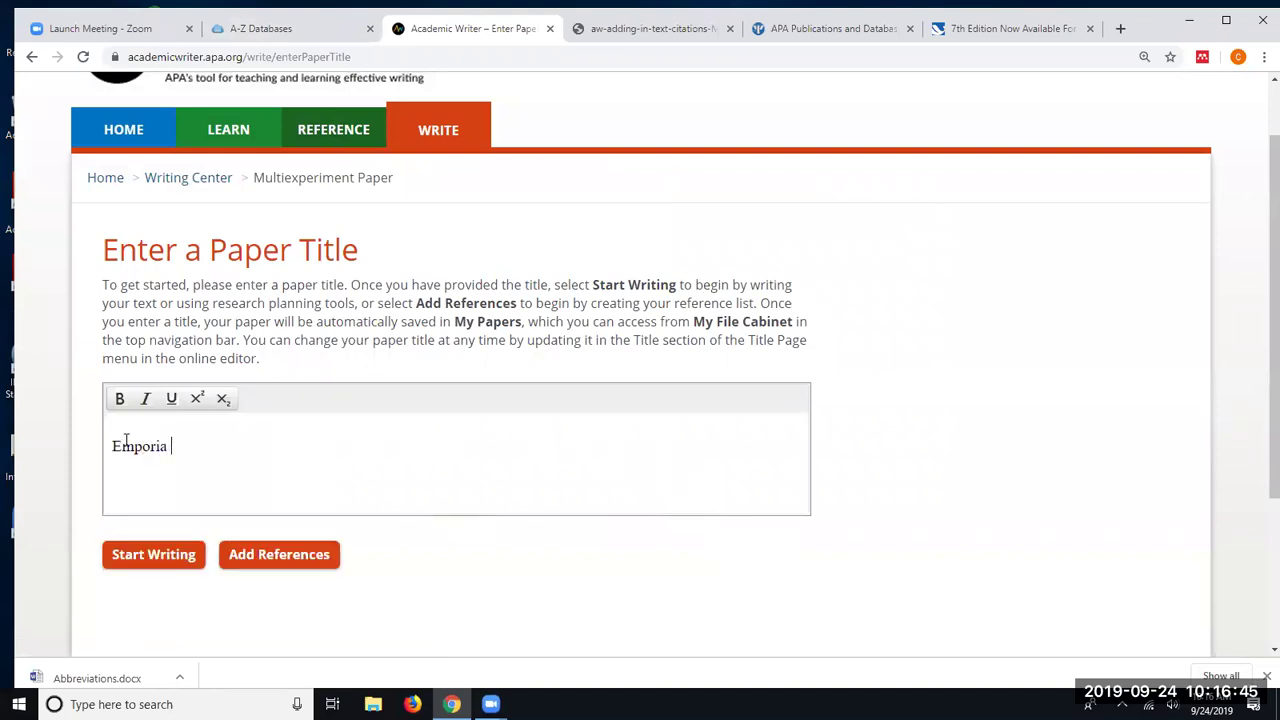
pyautogui.write(' Paper')
pyautogui.click(138, 558)
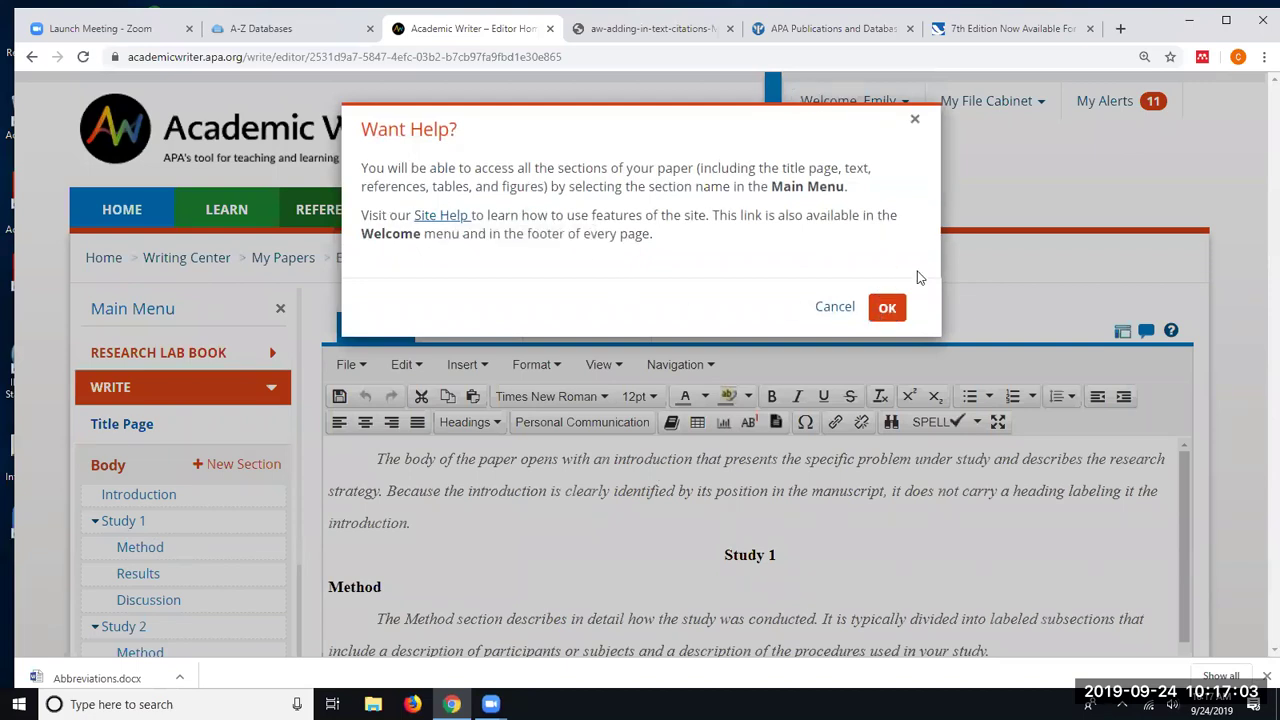
# - Delete the placeholder guidance paragraph under Study 1's Method heading
pyautogui.click(894, 314)
pyautogui.scroll(-2, 498, 398)
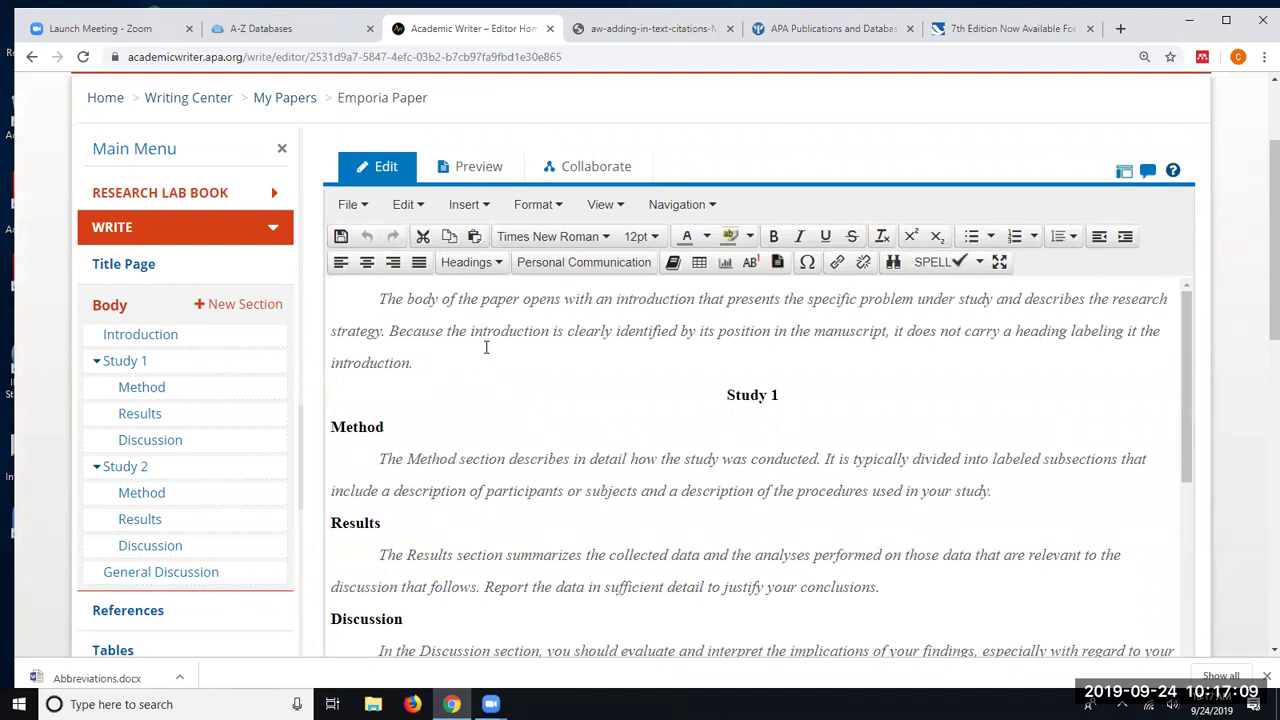
pyautogui.scroll(-1, 487, 347)
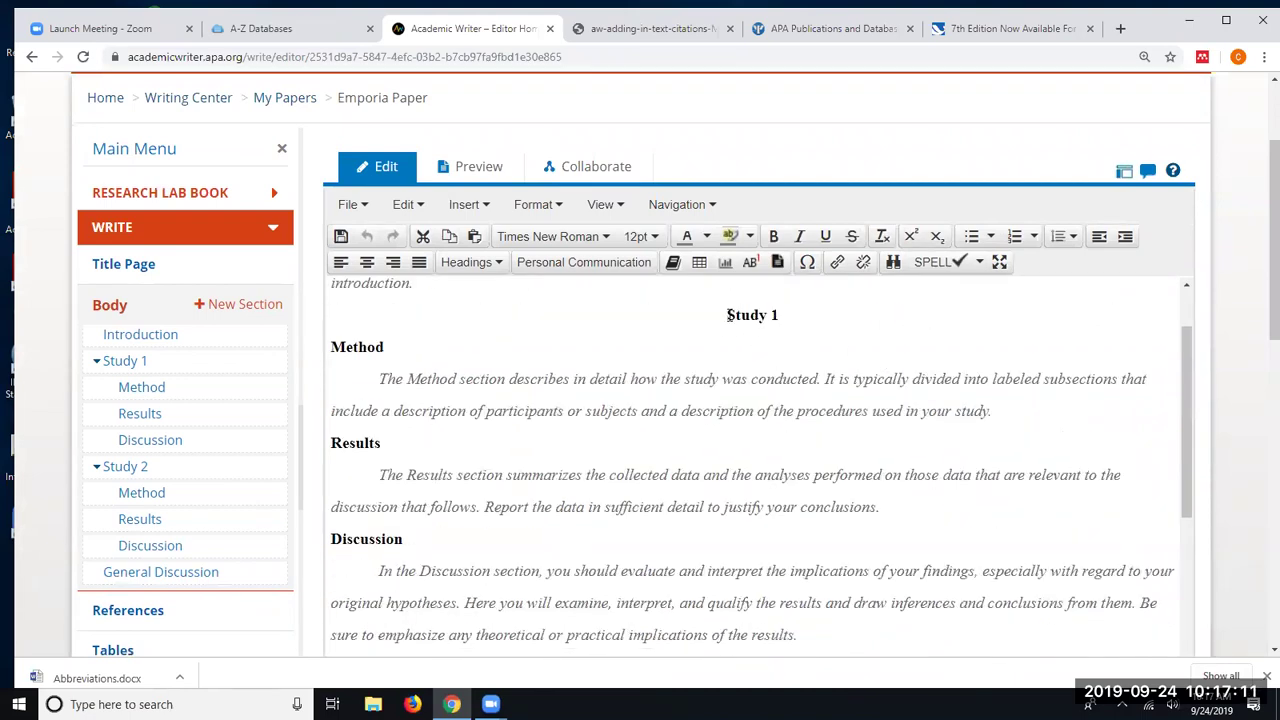
pyautogui.scroll(1, 729, 315)
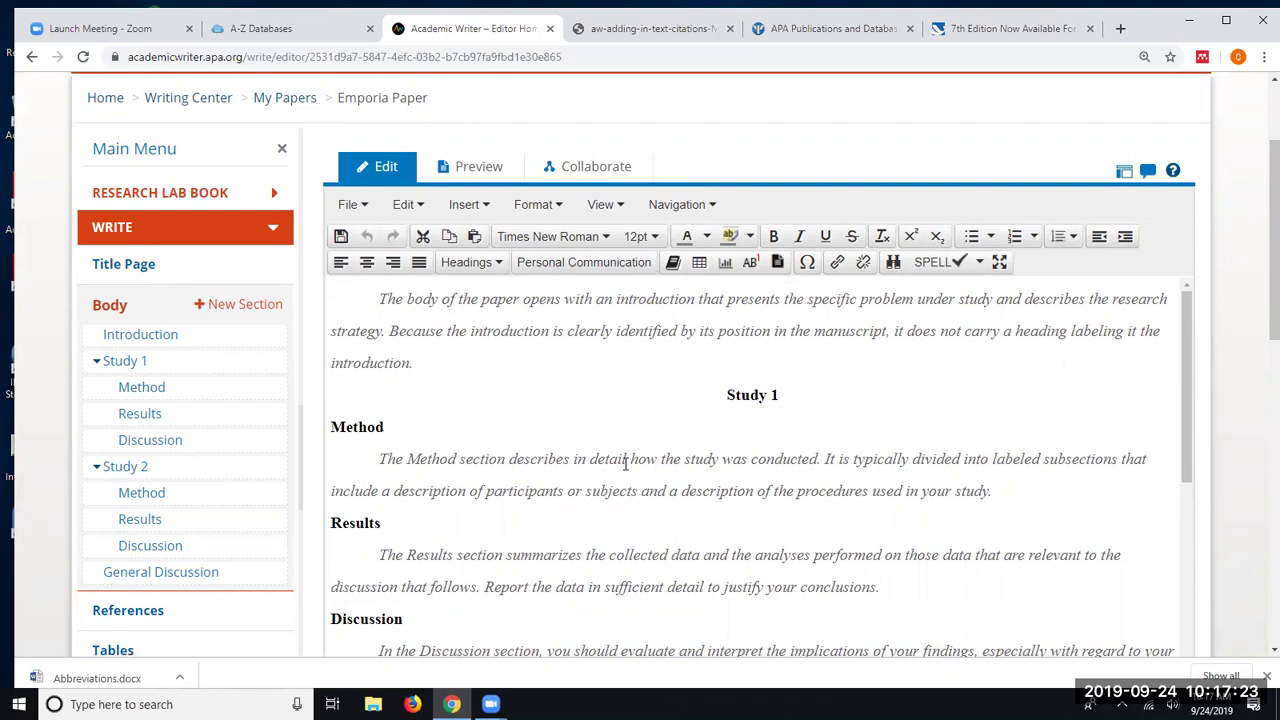
pyautogui.tripleClick(478, 457)
pyautogui.press('Delete')
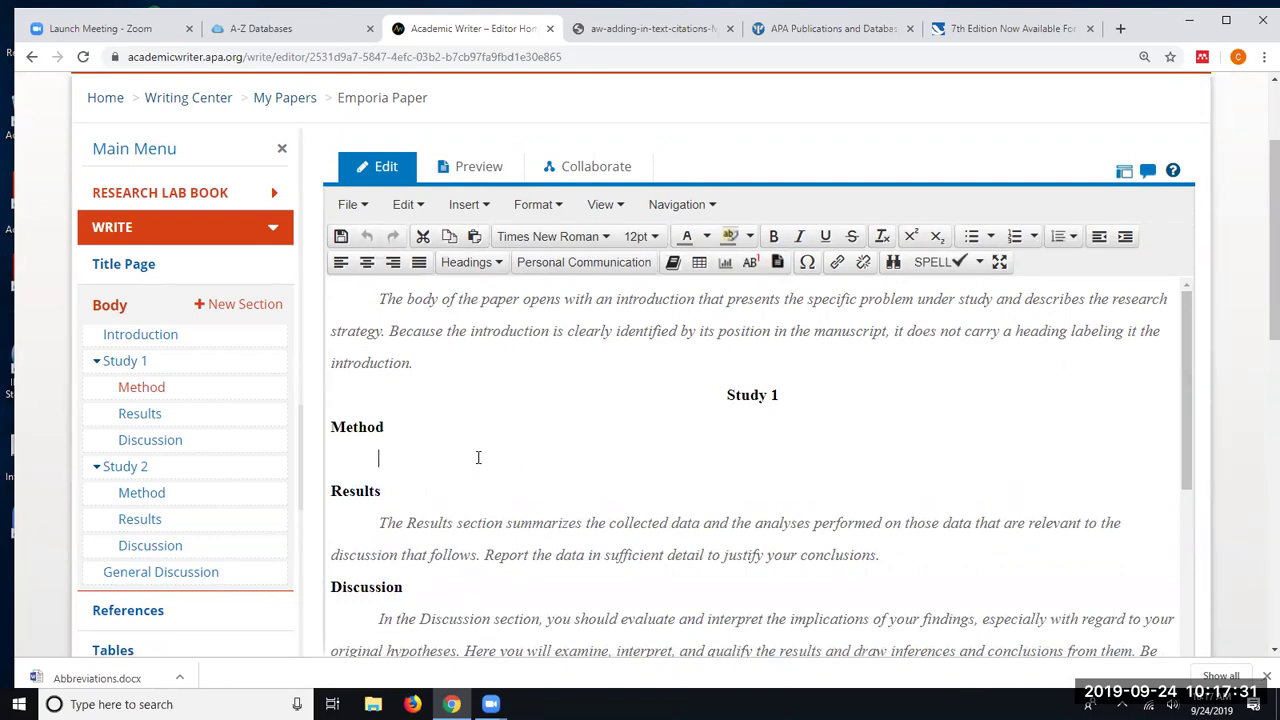
pyautogui.write('f')
pyautogui.press('BackSpace')
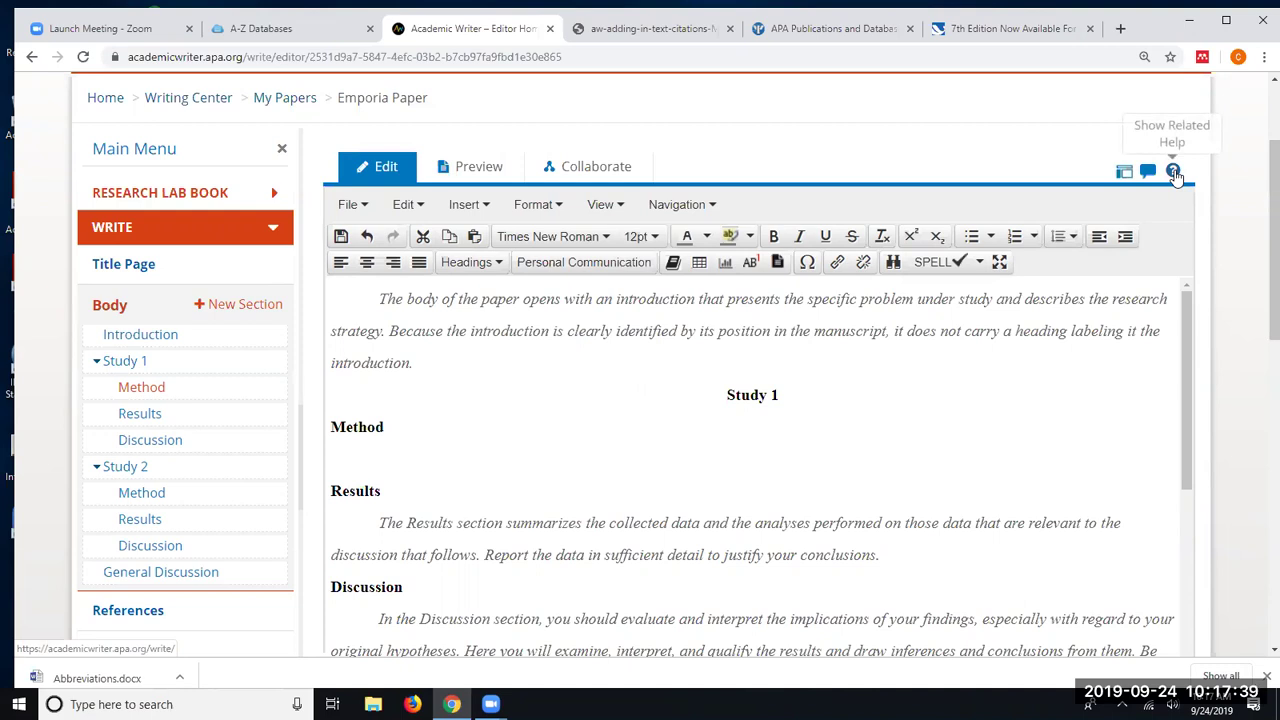
# - Read the Body related help, then close the Related Help panel
pyautogui.click(1173, 172)
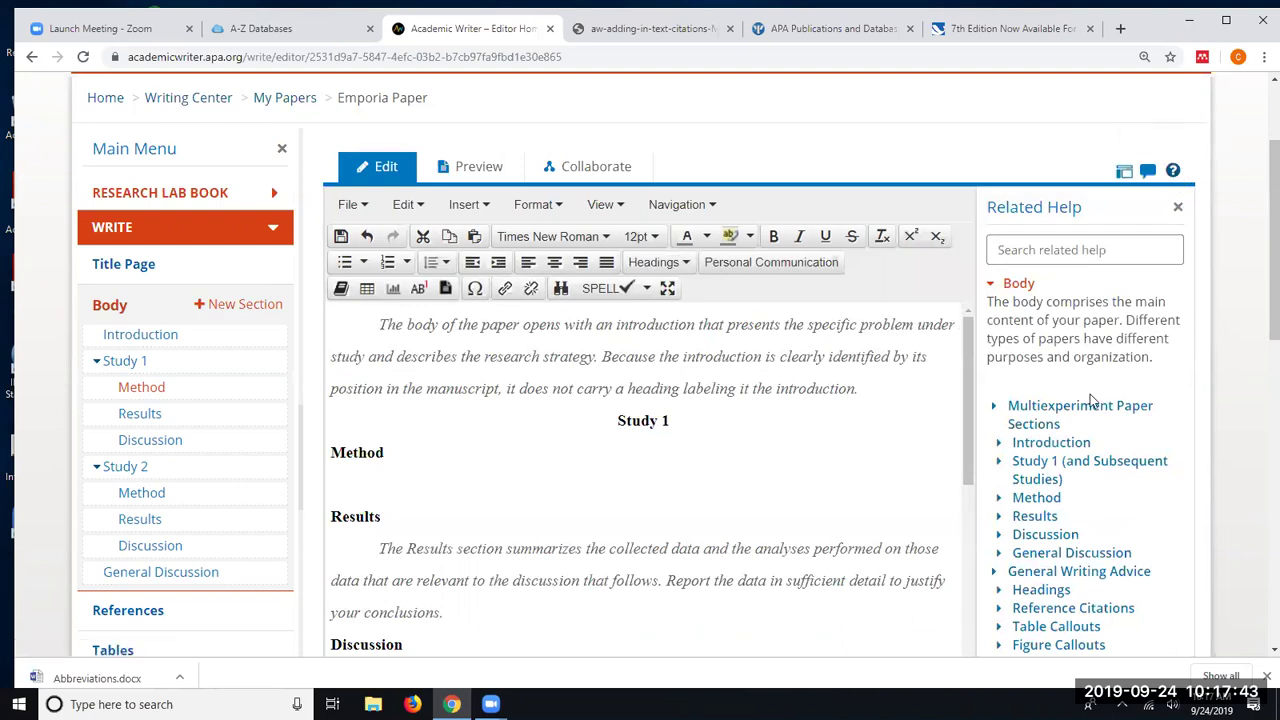
pyautogui.scroll(-2, 1067, 418)
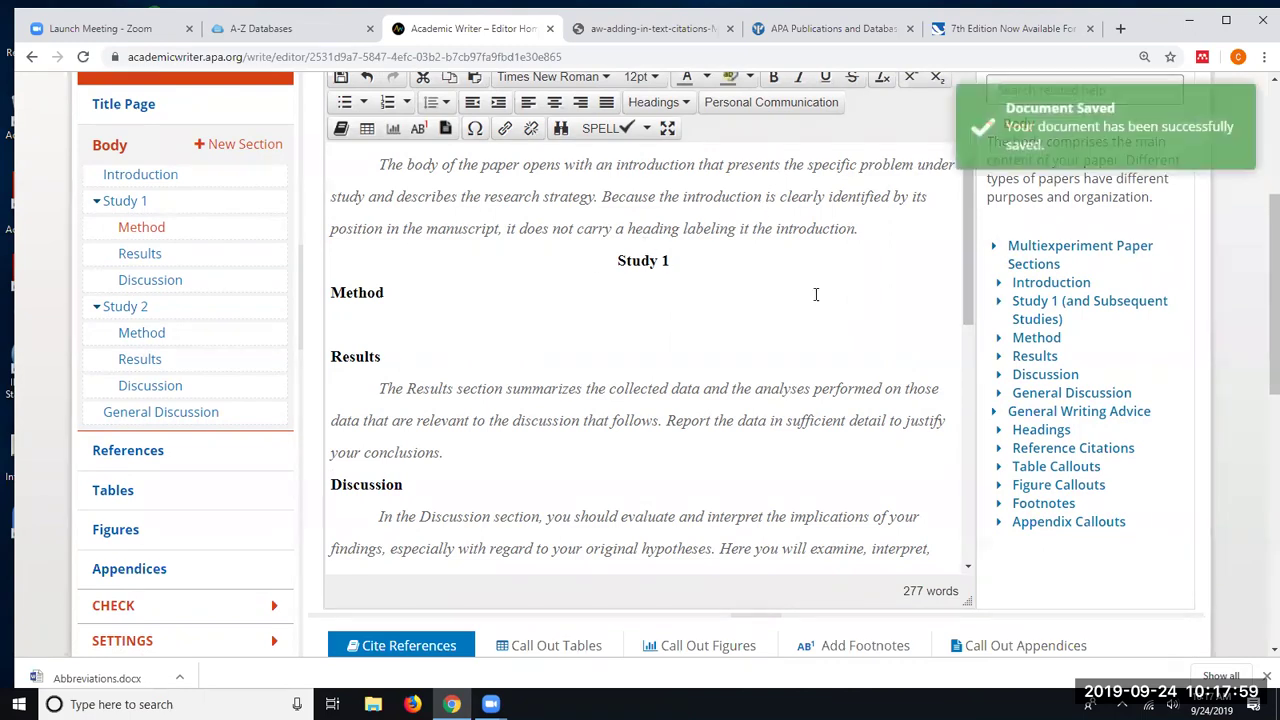
pyautogui.scroll(3, 1178, 310)
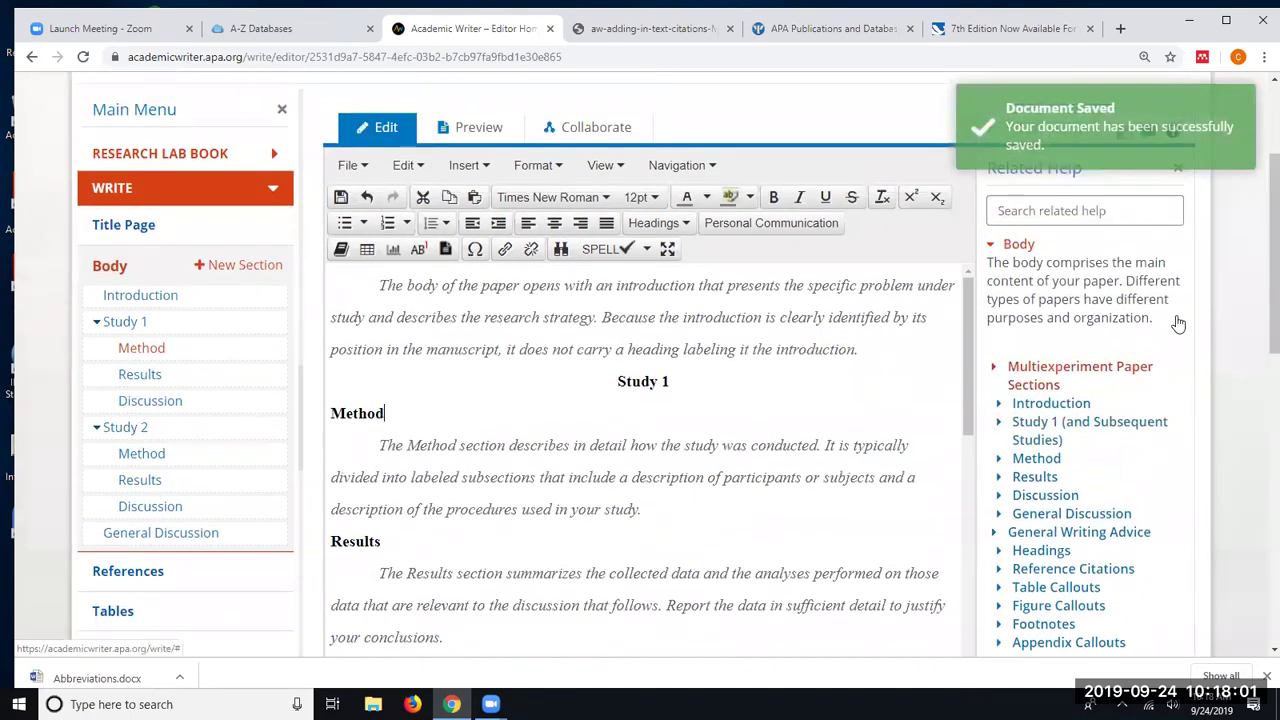
pyautogui.click(1178, 207)
pyautogui.scroll(-1, 543, 357)
pyautogui.scroll(1, 570, 365)
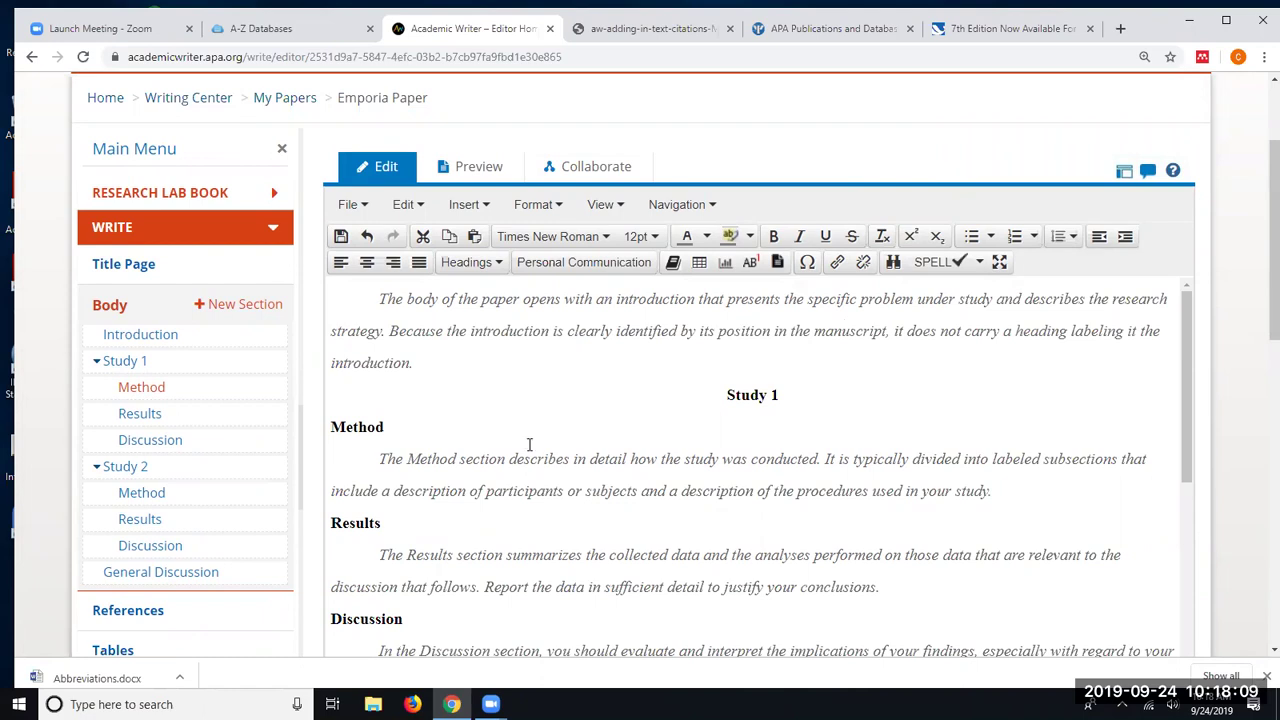
# - Make Study 1's Discussion heading a run-in Heading 3 and save the paper
pyautogui.scroll(-1, 422, 600)
pyautogui.moveTo(404, 539); pyautogui.dragTo(330, 540)
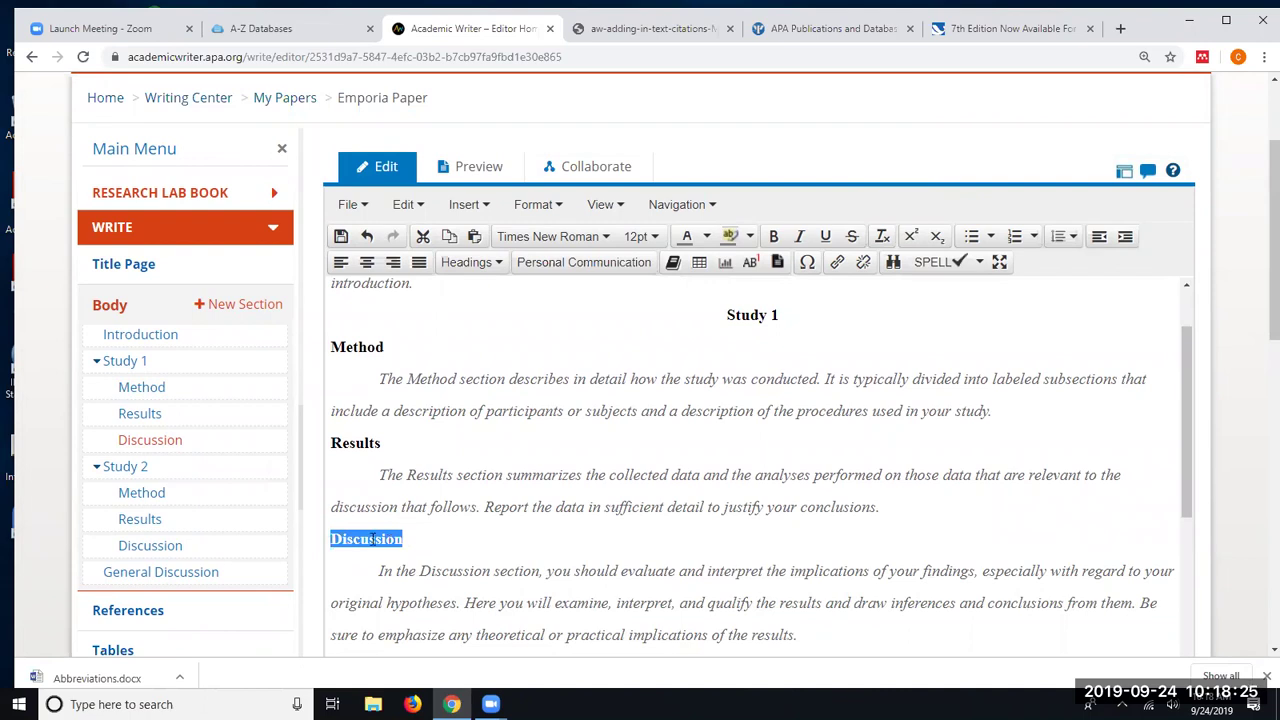
pyautogui.click(492, 264)
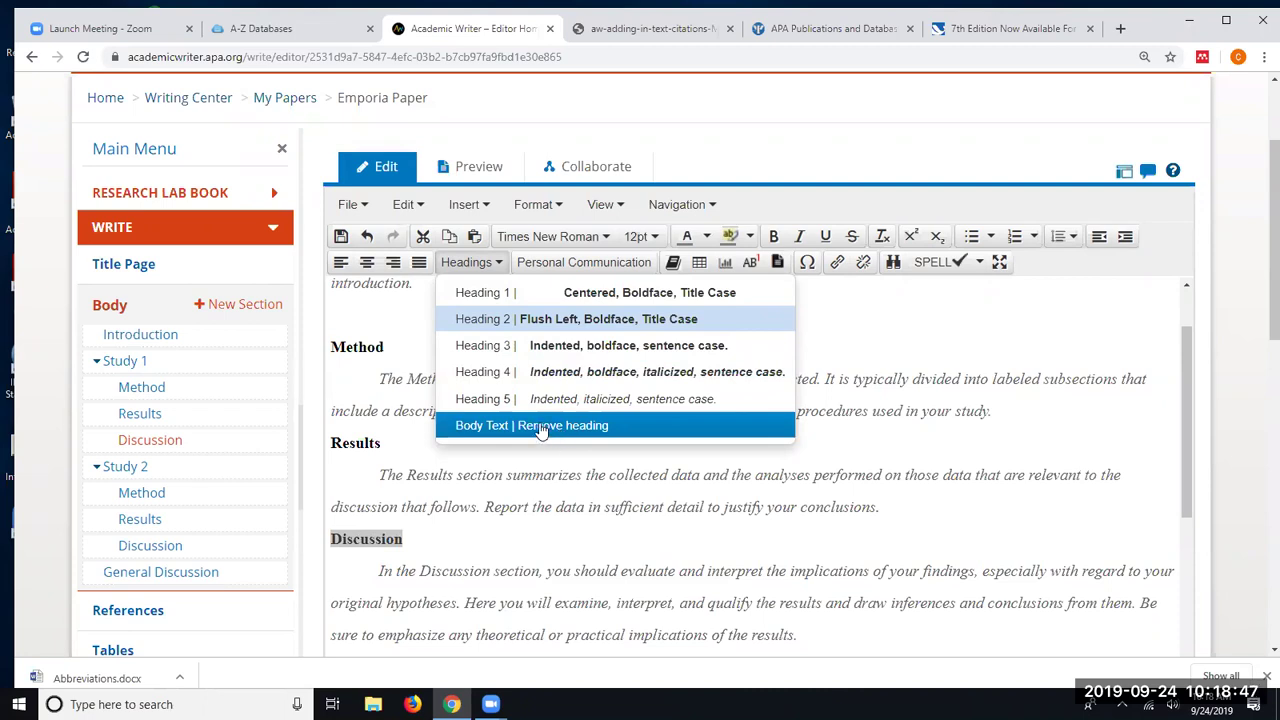
pyautogui.click(520, 347)
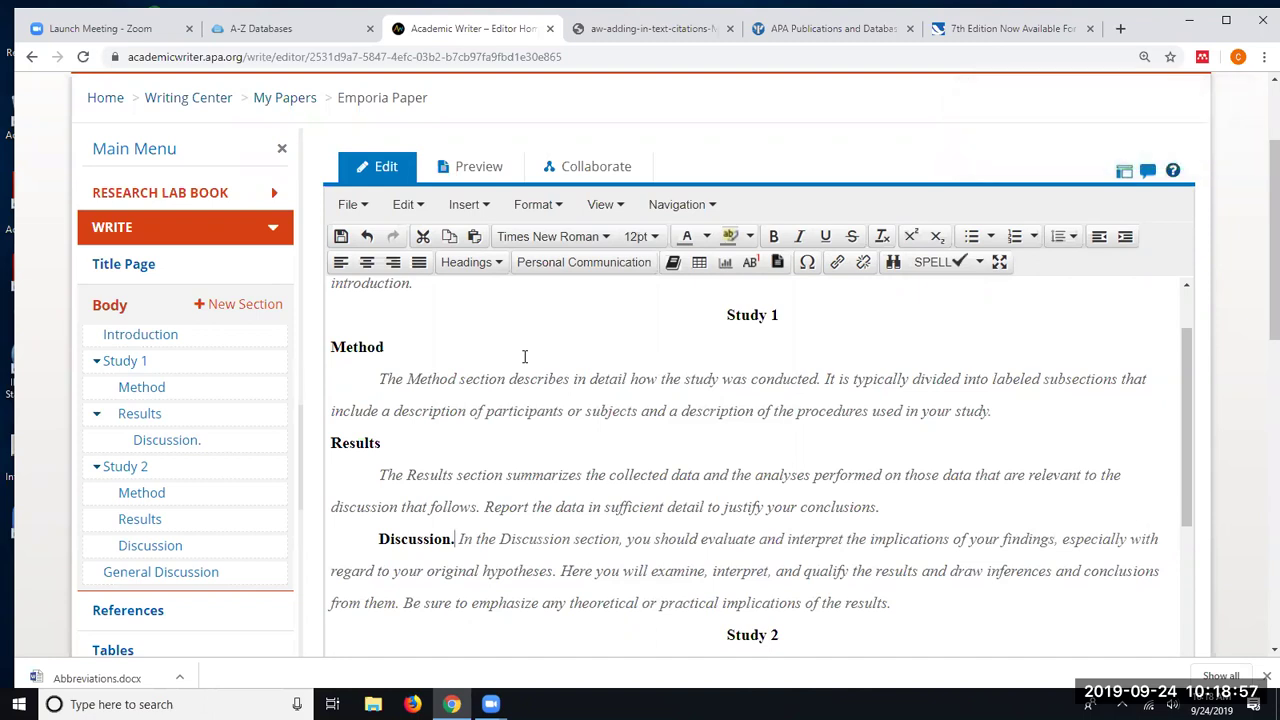
pyautogui.hotkey('ctrl', 's')
pyautogui.hotkey('shift', 'Left')
pyautogui.hotkey('shift', 'Left')
pyautogui.hotkey('shift', 'Left')
pyautogui.hotkey('shift', 'Left')
pyautogui.hotkey('shift', 'Left')
pyautogui.hotkey('shift', 'Left')
pyautogui.hotkey('shift', 'Left')
pyautogui.hotkey('shift', 'Left')
pyautogui.hotkey('shift', 'Left')
pyautogui.hotkey('shift', 'Left')
pyautogui.hotkey('shift', 'Left')
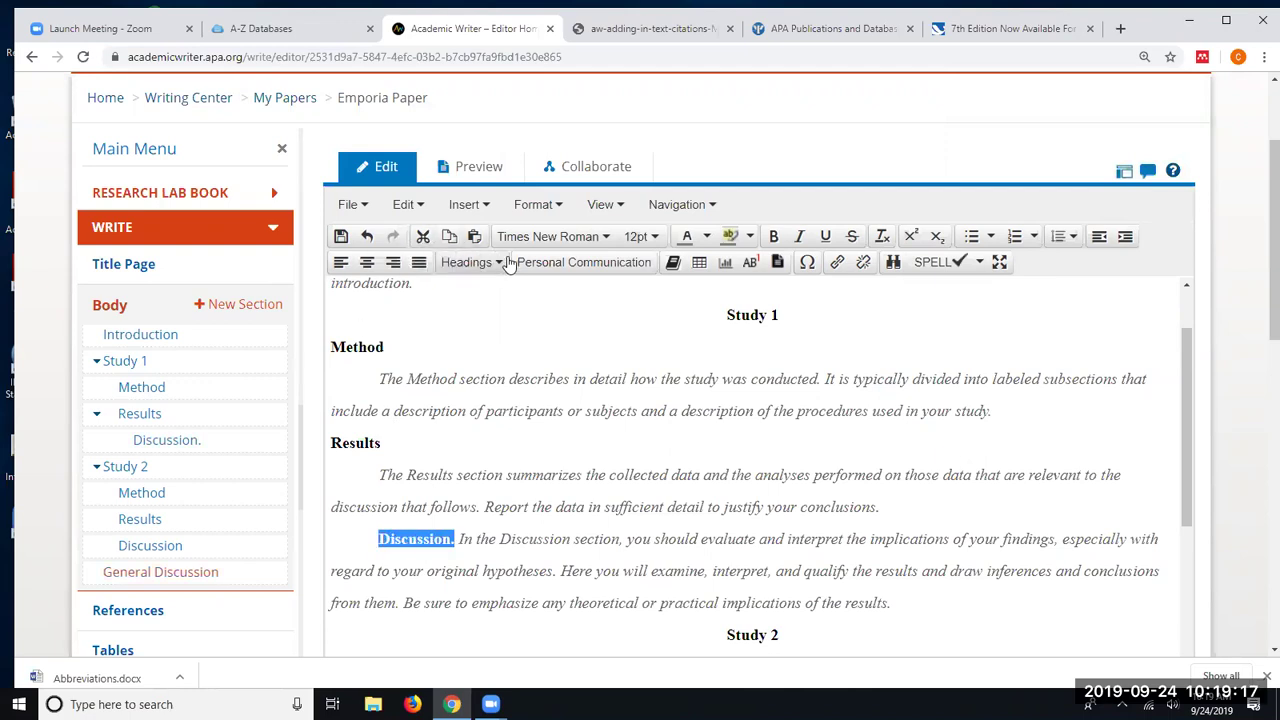
# - Change Study 1's 'Discussion.' heading to Body Text so it becomes plain paragraph text
pyautogui.click(497, 264)
pyautogui.click(517, 425)
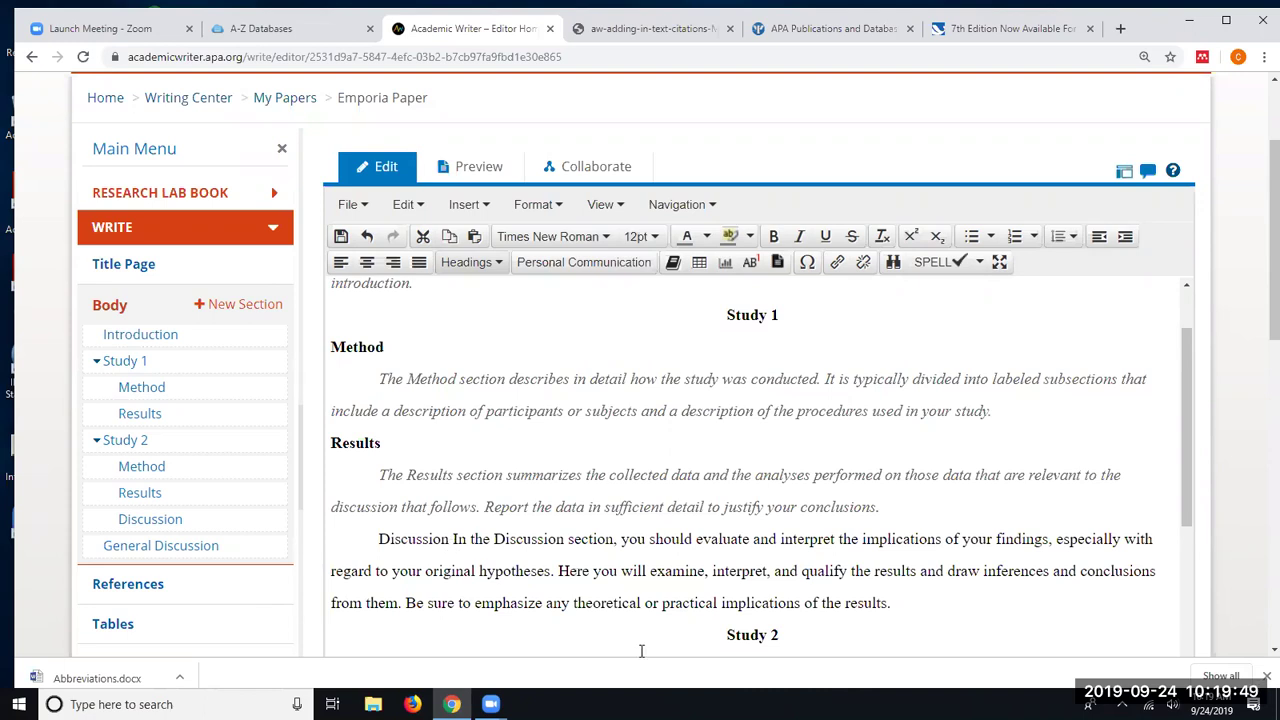
pyautogui.moveTo(452, 540); pyautogui.dragTo(380, 544)
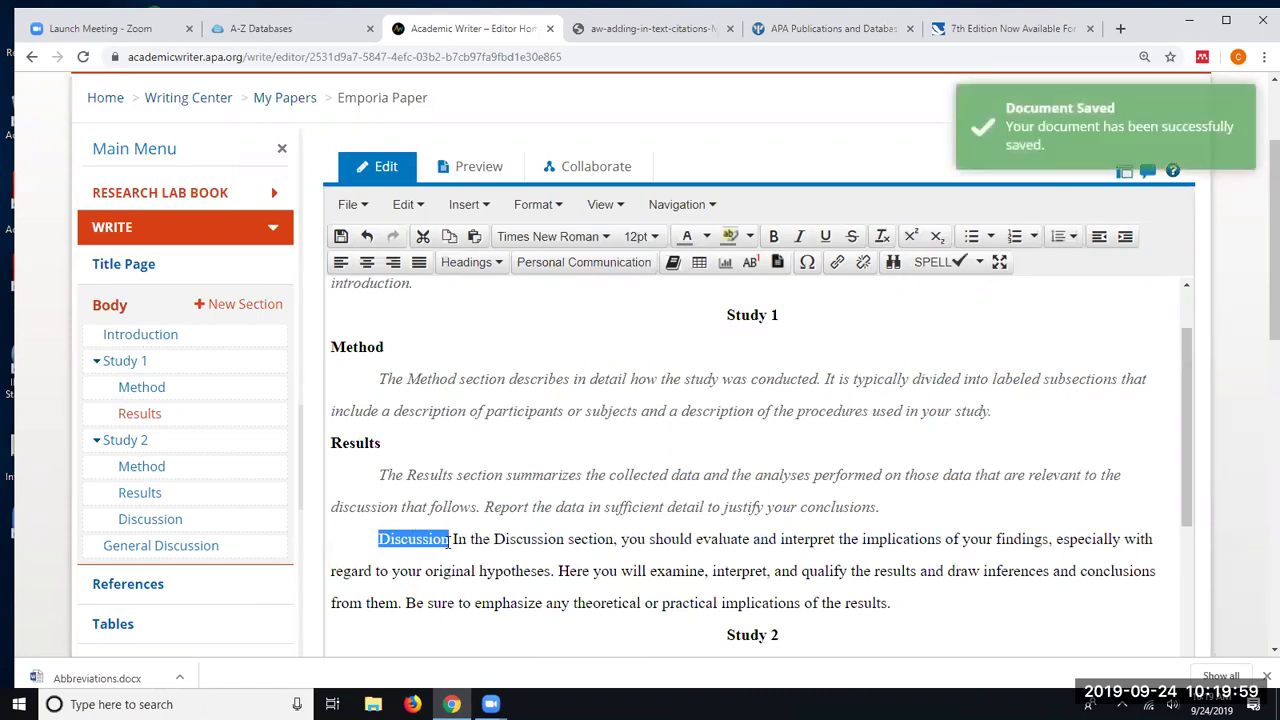
pyautogui.click(382, 446)
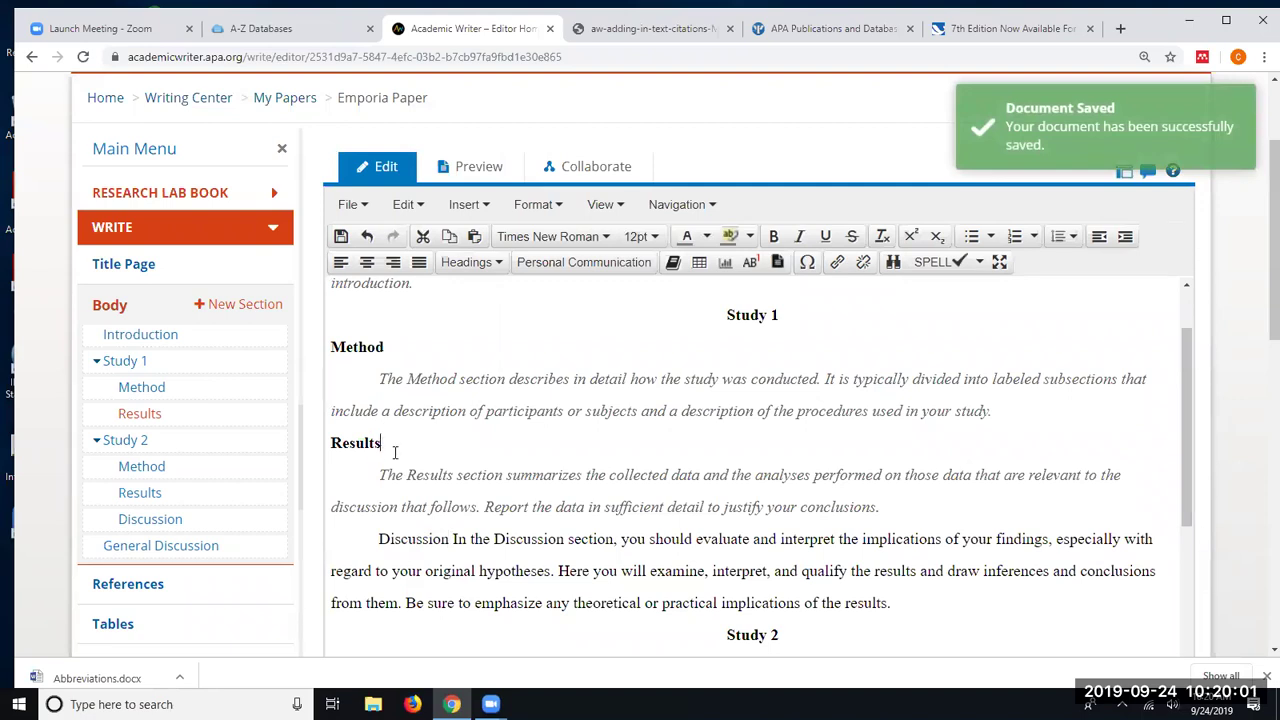
# - Delete the Results heading and Method paragraph text, then type 'Heading' on a new paragraph
pyautogui.press('BackSpace')
pyautogui.press('BackSpace')
pyautogui.press('BackSpace')
pyautogui.press('BackSpace')
pyautogui.press('BackSpace')
pyautogui.press('BackSpace')
pyautogui.press('BackSpace')
pyautogui.press('BackSpace')
pyautogui.press('BackSpace')
pyautogui.press('BackSpace')
pyautogui.press('BackSpace')
pyautogui.press('BackSpace')
pyautogui.press('BackSpace')
pyautogui.press('BackSpace')
pyautogui.press('BackSpace')
pyautogui.press('BackSpace')
pyautogui.press('BackSpace')
pyautogui.press('BackSpace')
pyautogui.press('BackSpace')
pyautogui.press('BackSpace')
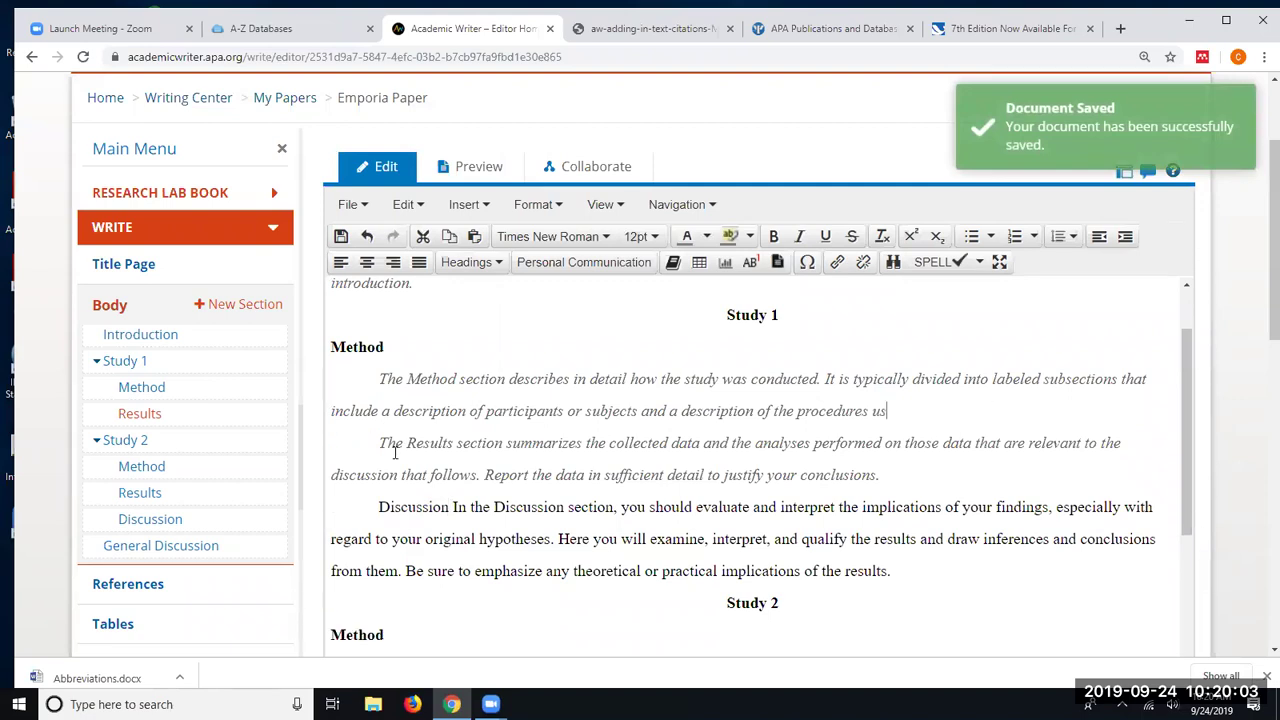
pyautogui.press('BackSpace')
pyautogui.press('BackSpace')
pyautogui.press('BackSpace')
pyautogui.press('BackSpace')
pyautogui.press('BackSpace')
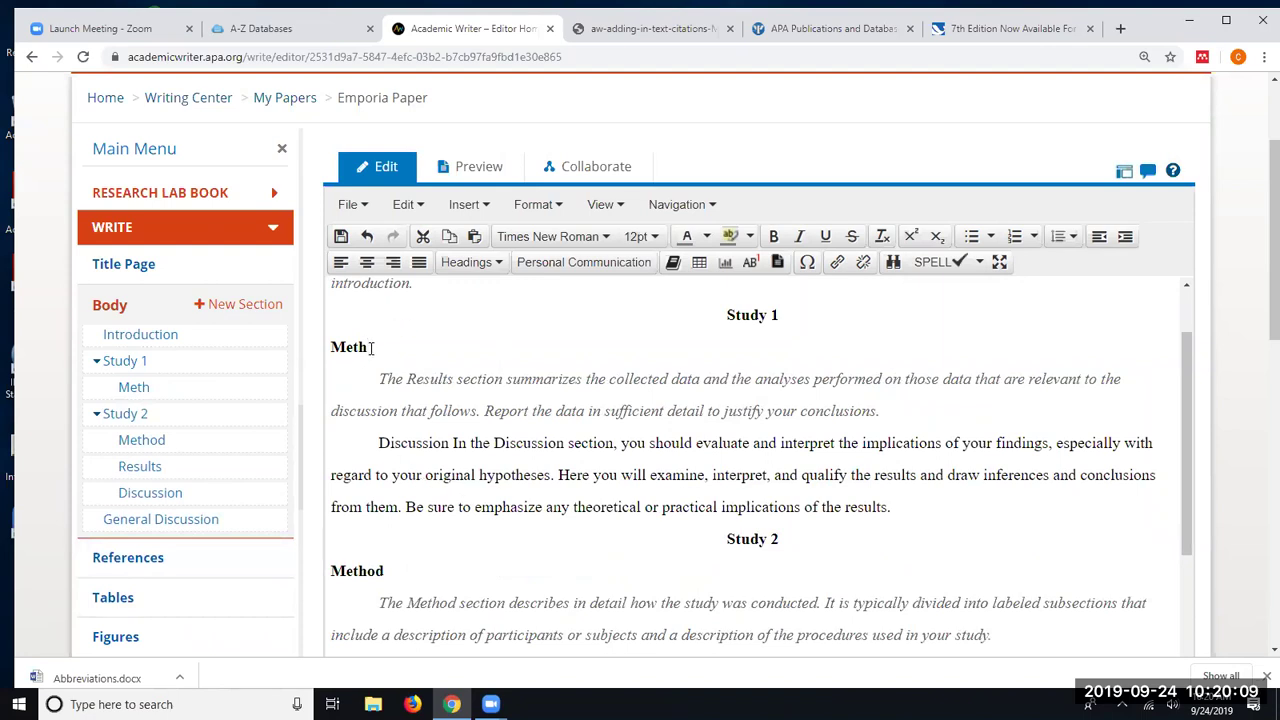
pyautogui.press('Return')
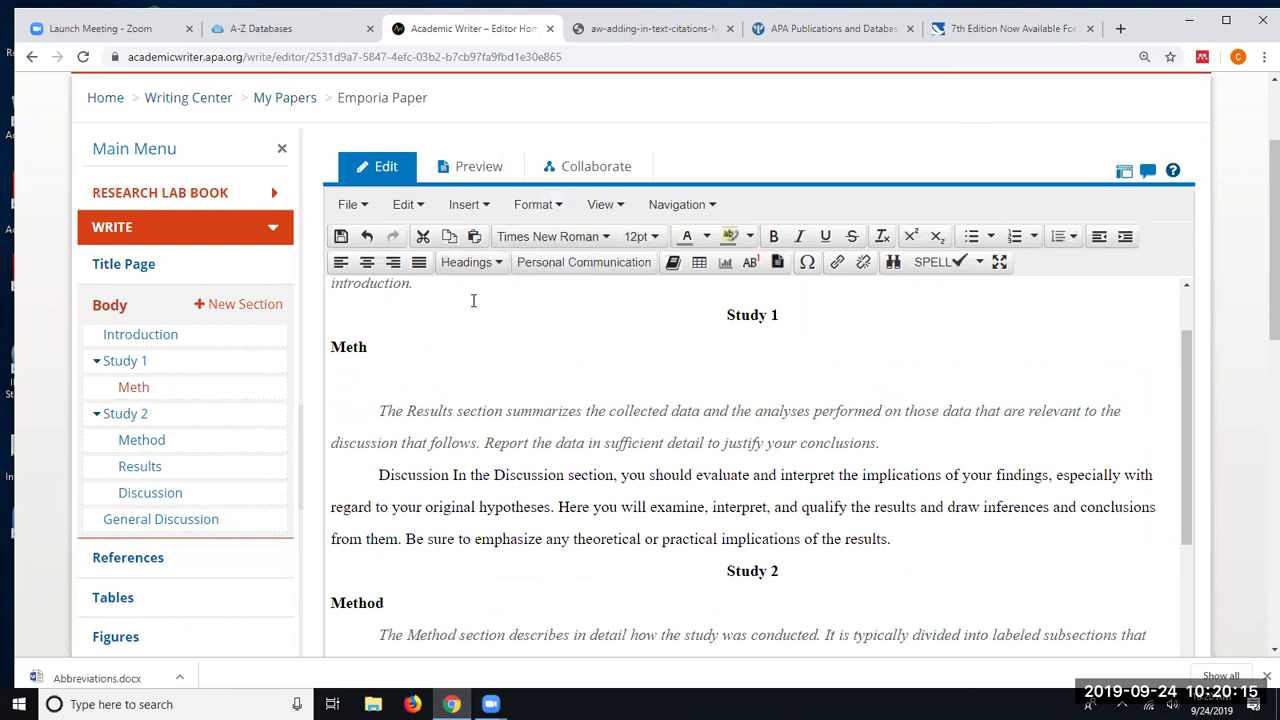
pyautogui.write('Heading')
# - Make 'Heading.' a level-3 run-in heading, fix its typos, and put the Results text on its own line
pyautogui.moveTo(434, 380); pyautogui.dragTo(378, 380)
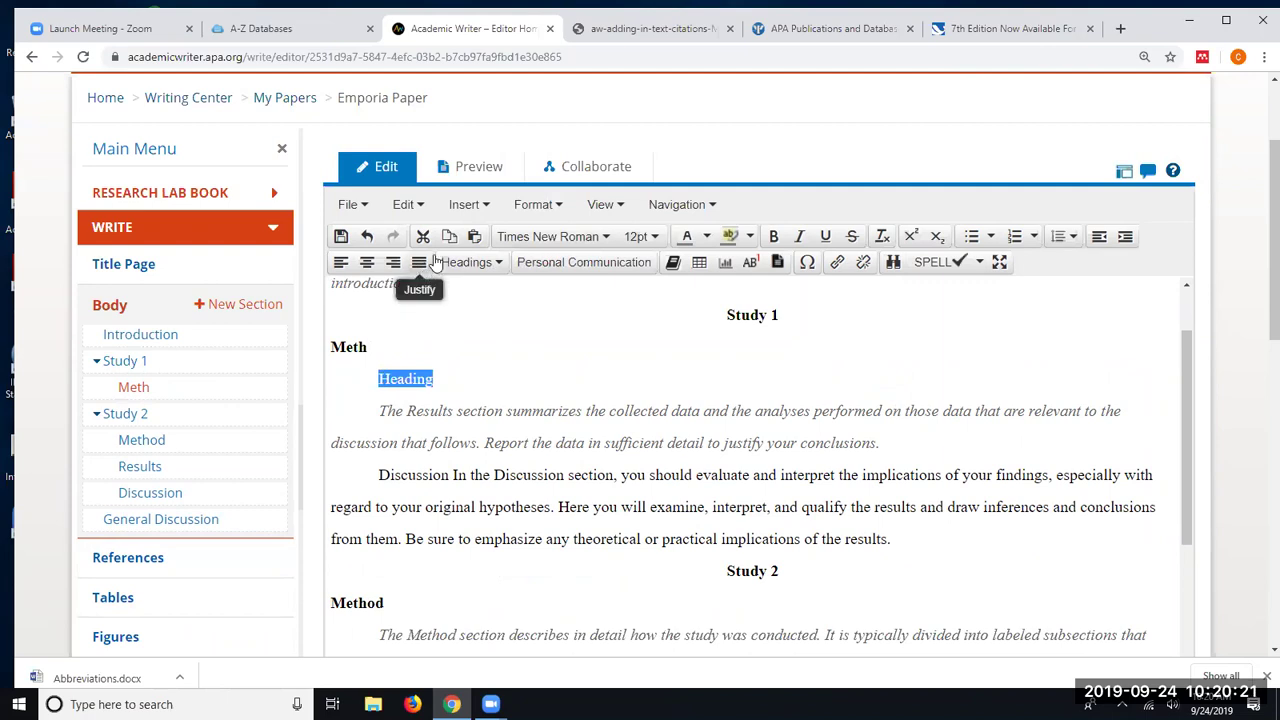
pyautogui.click(480, 264)
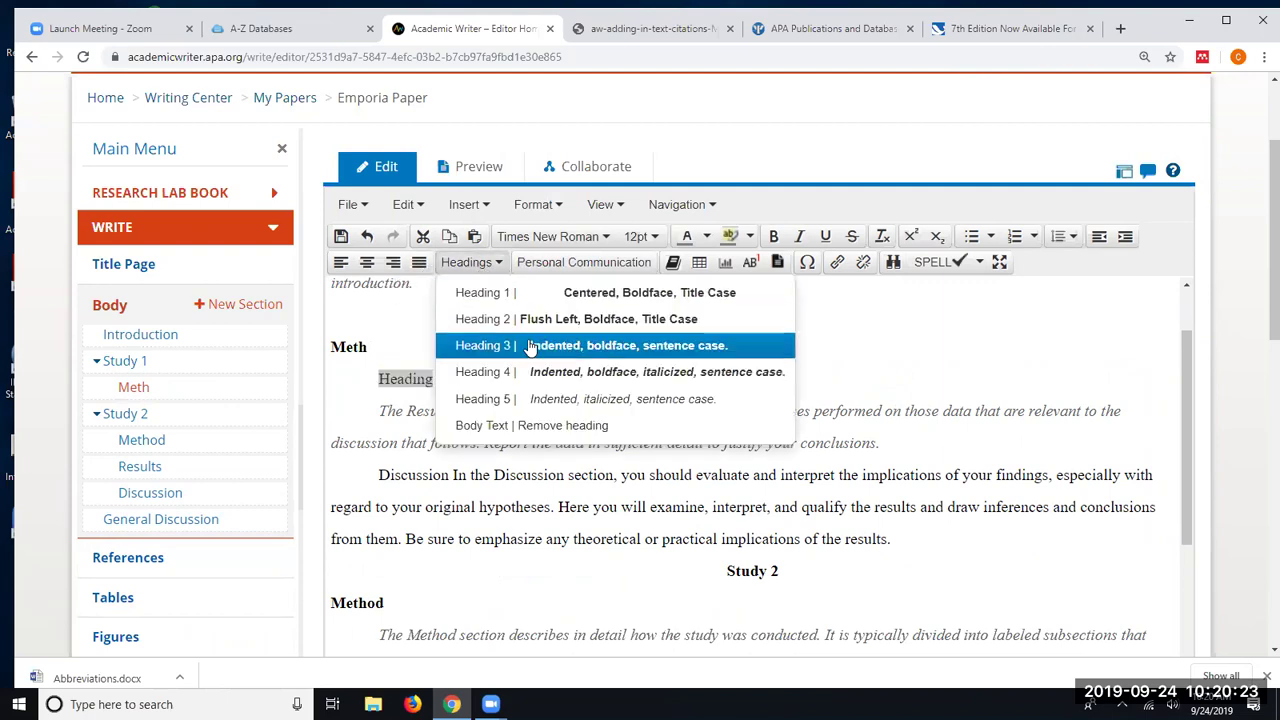
pyautogui.click(528, 342)
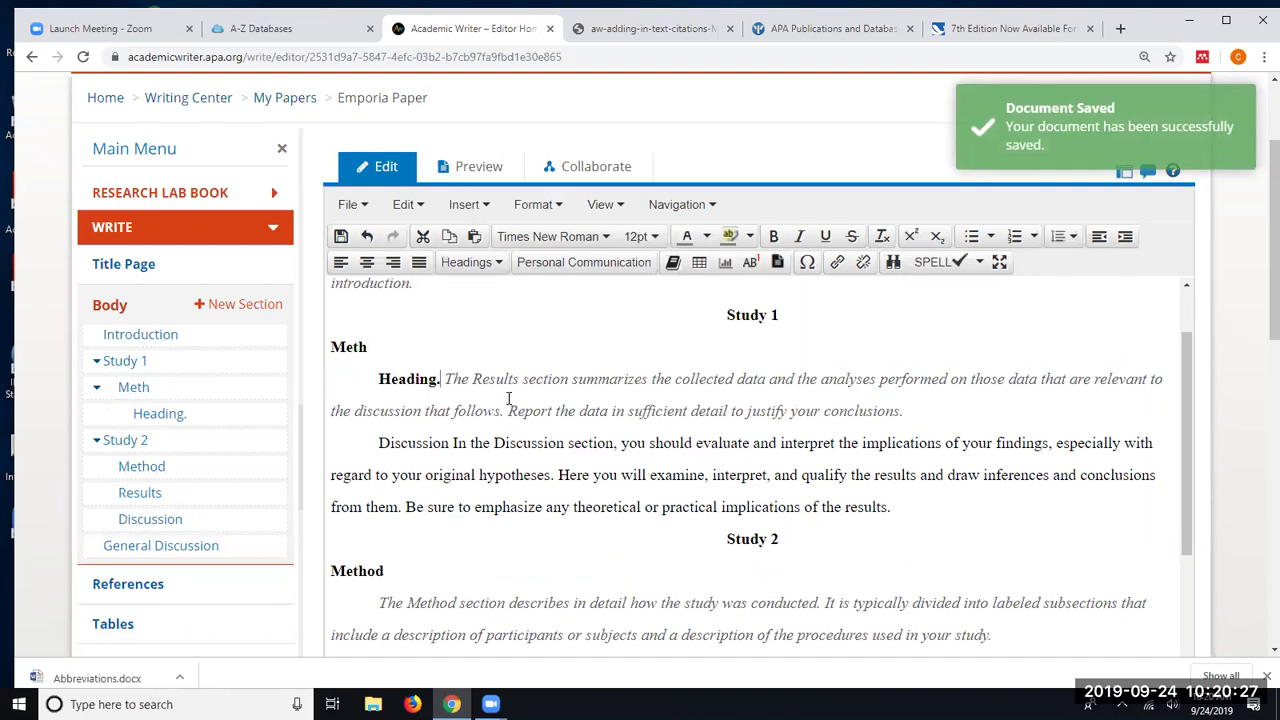
pyautogui.press('Delete')
pyautogui.press('BackSpace')
pyautogui.press('BackSpace')
pyautogui.write('f')
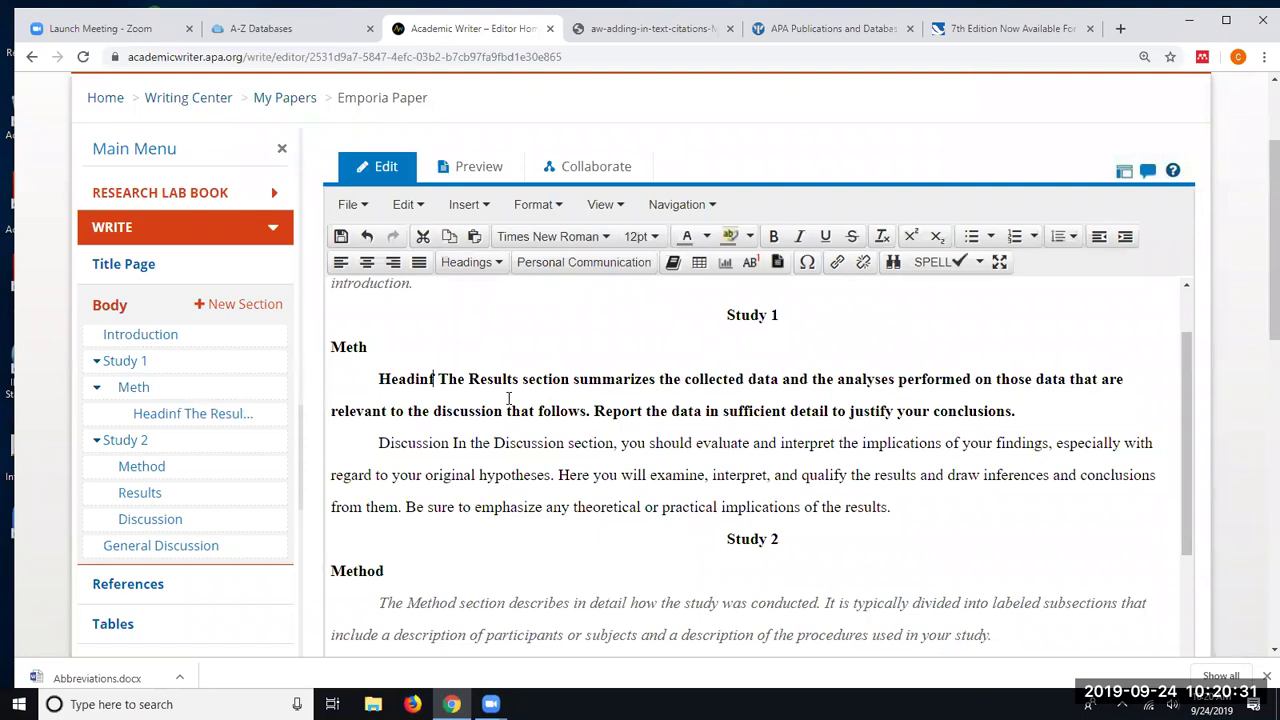
pyautogui.press('BackSpace')
pyautogui.write('g.')
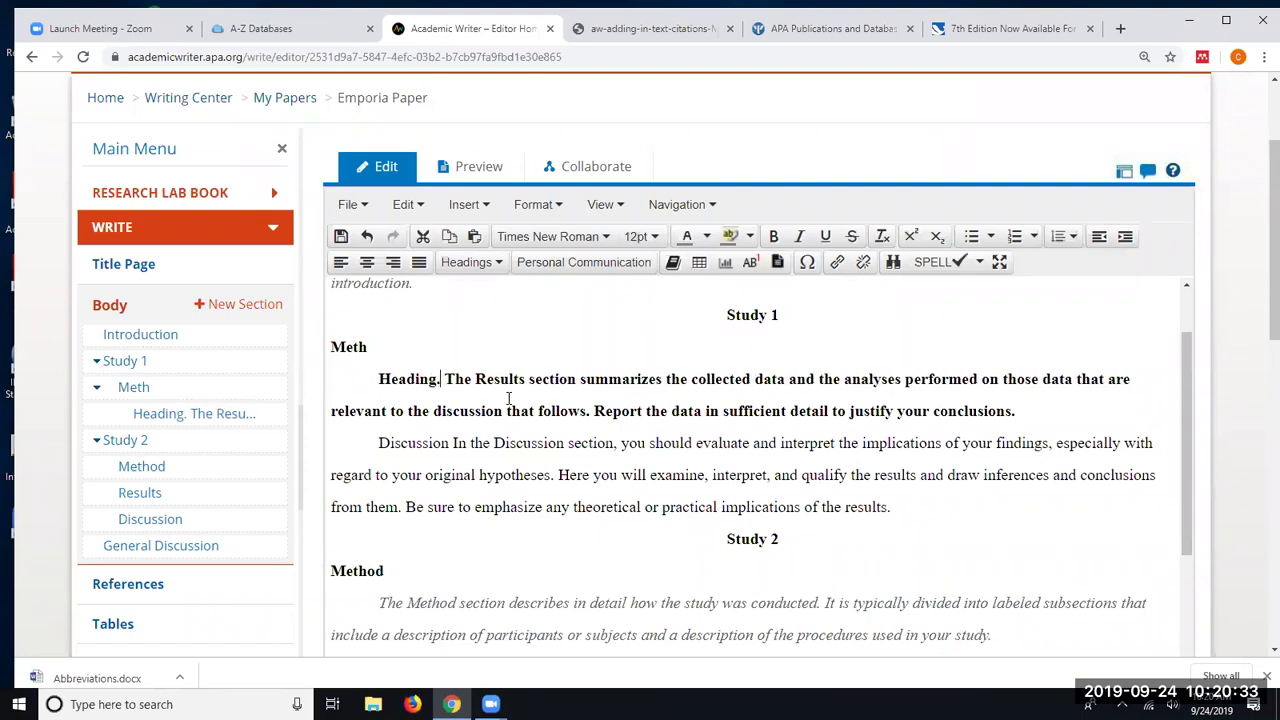
pyautogui.press('Return')
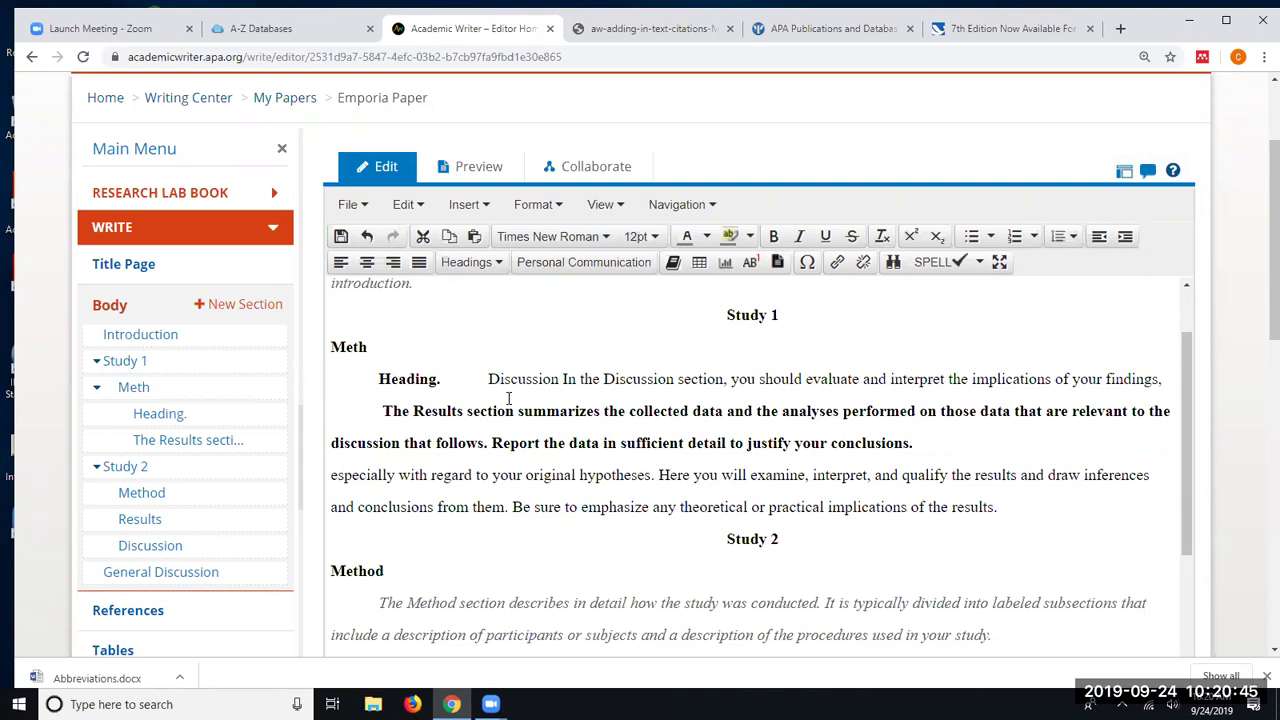
pyautogui.scroll(-1, 712, 400)
pyautogui.scroll(-1, 712, 400)
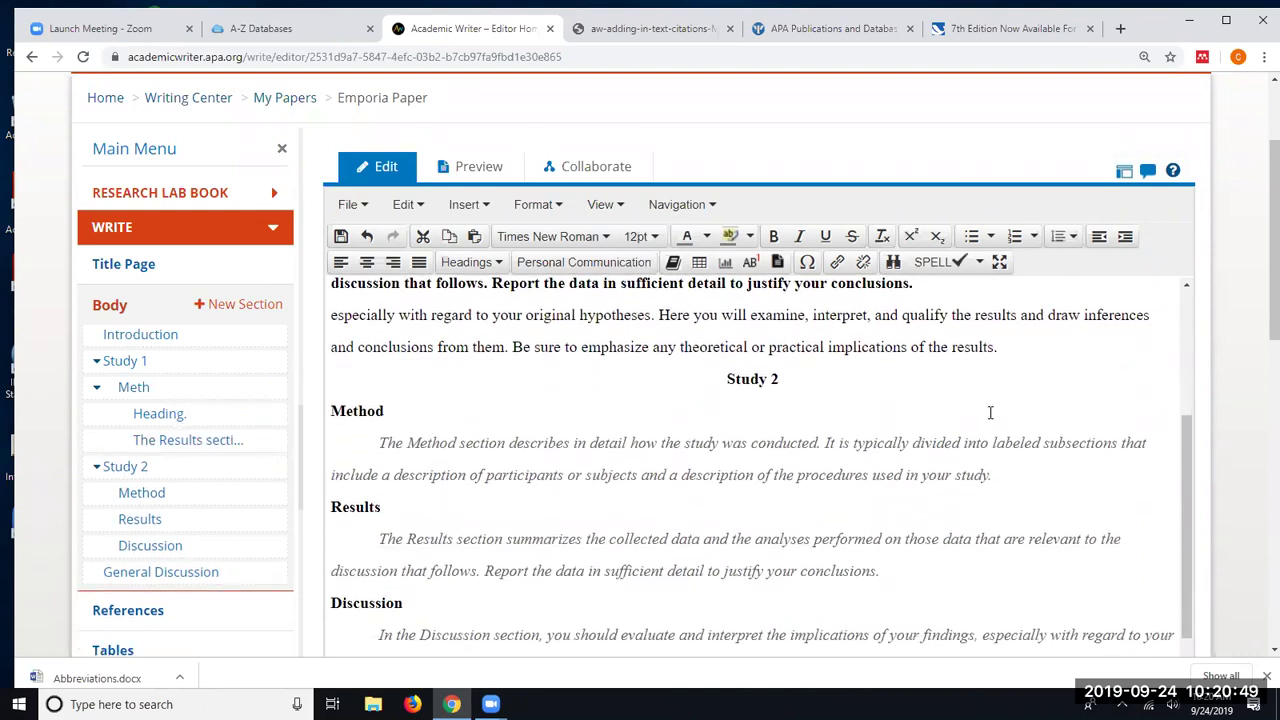
pyautogui.scroll(4, 988, 412)
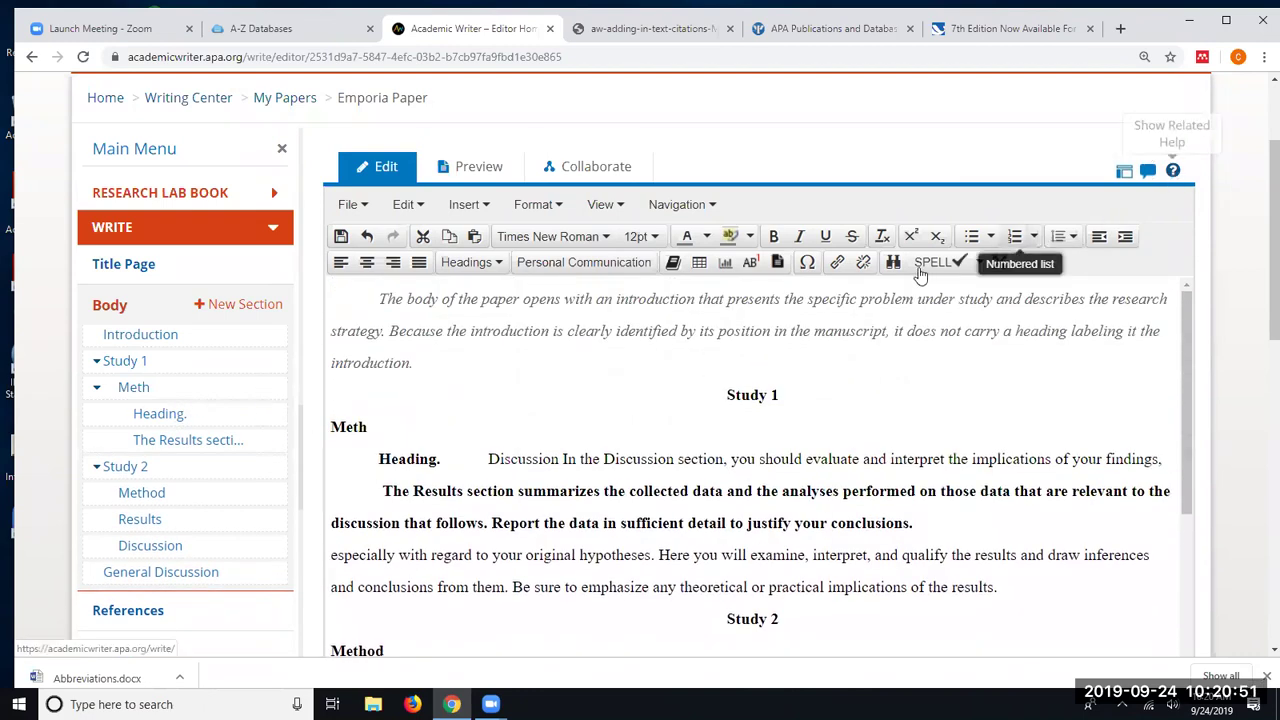
# - Open 'Practice With Academic Writer' from My Papers and scroll down to its Cite References list
pyautogui.scroll(2, 930, 270)
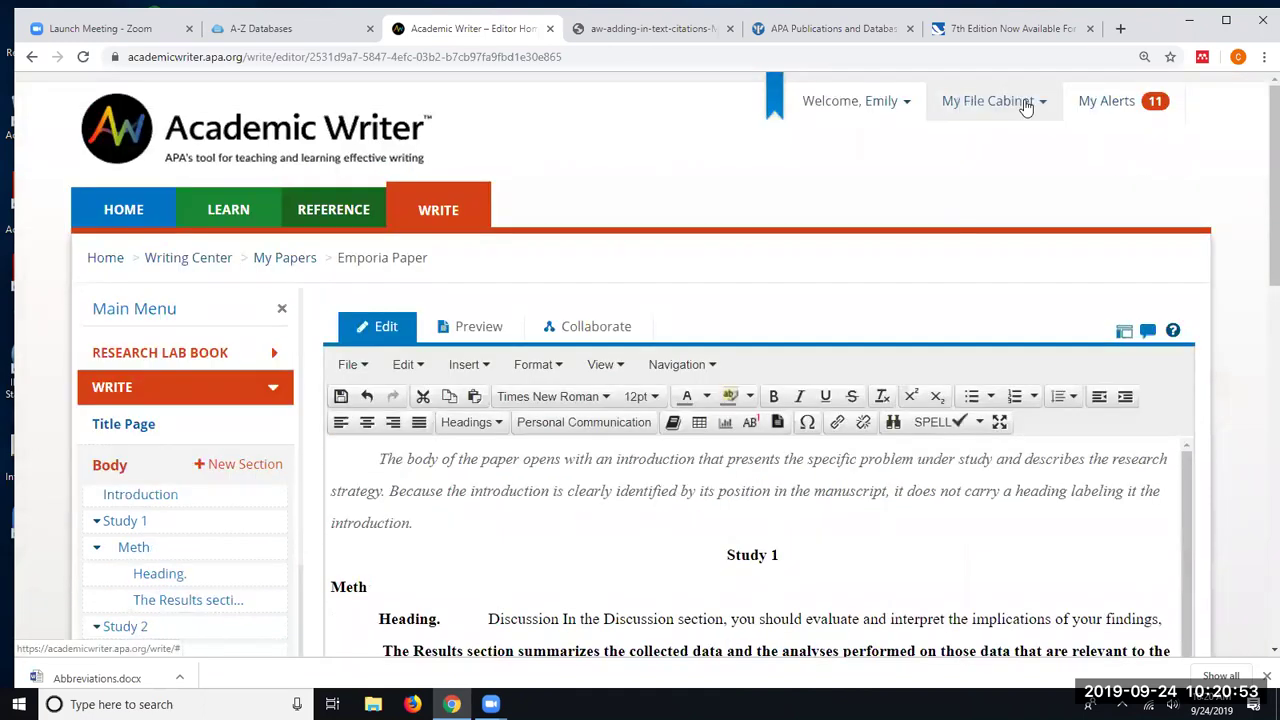
pyautogui.click(1020, 102)
pyautogui.click(994, 168)
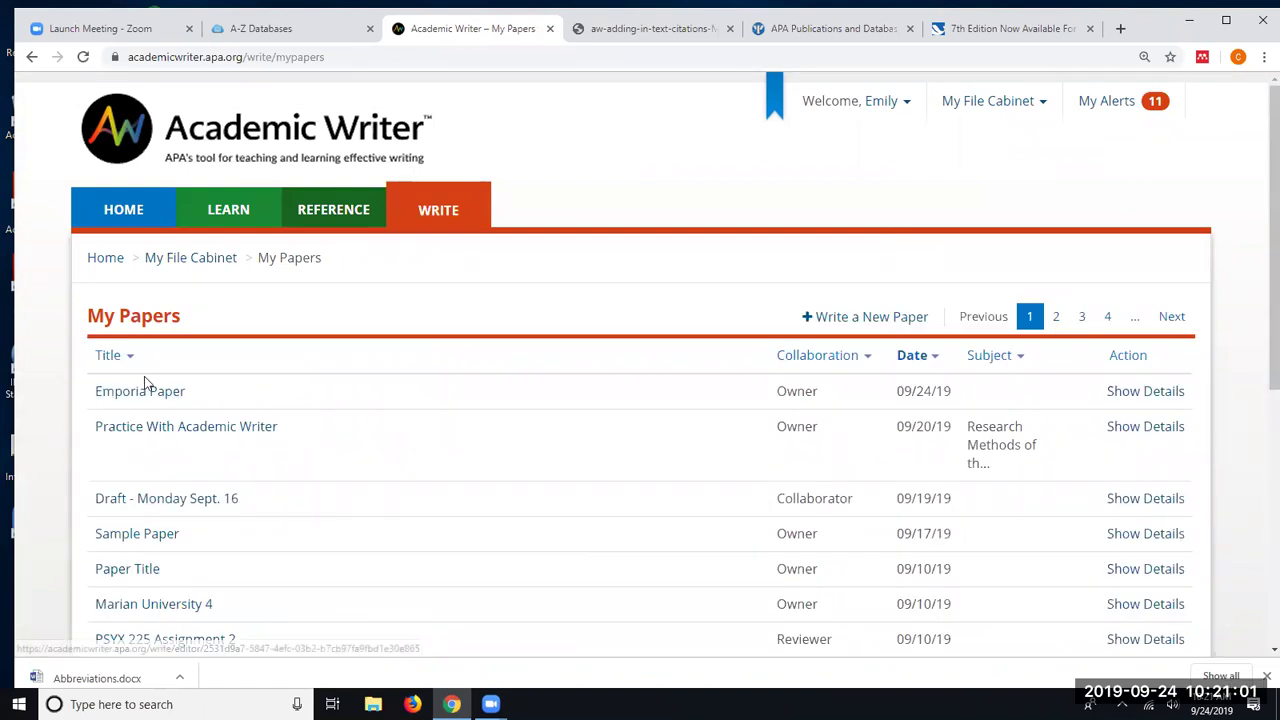
pyautogui.click(161, 431)
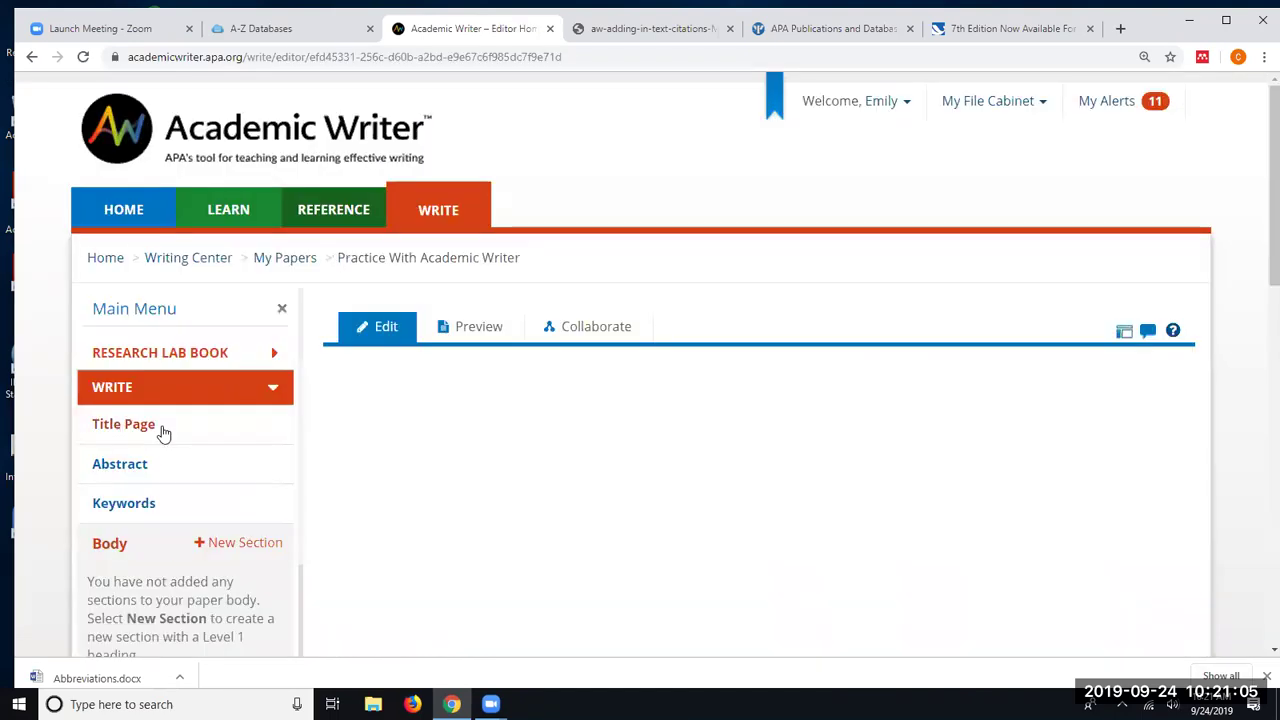
pyautogui.scroll(-2, 1181, 434)
pyautogui.scroll(-3, 1181, 434)
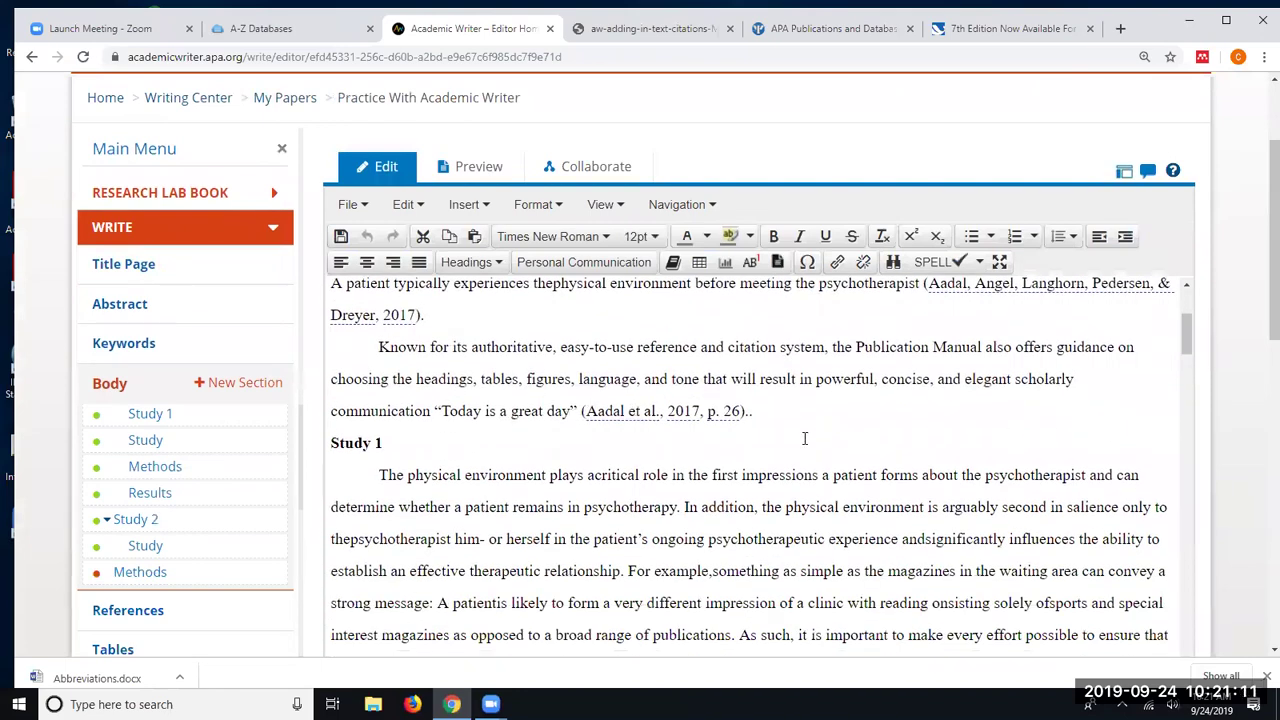
pyautogui.scroll(-1, 830, 429)
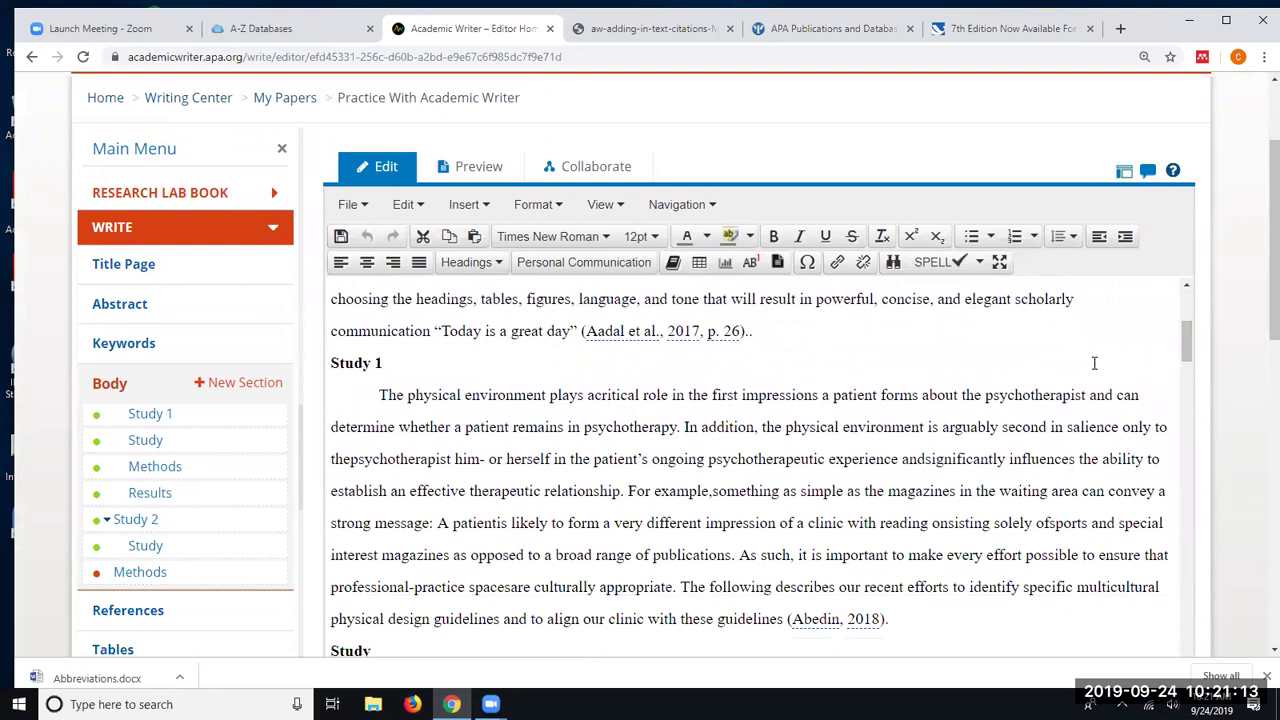
pyautogui.scroll(-3, 997, 396)
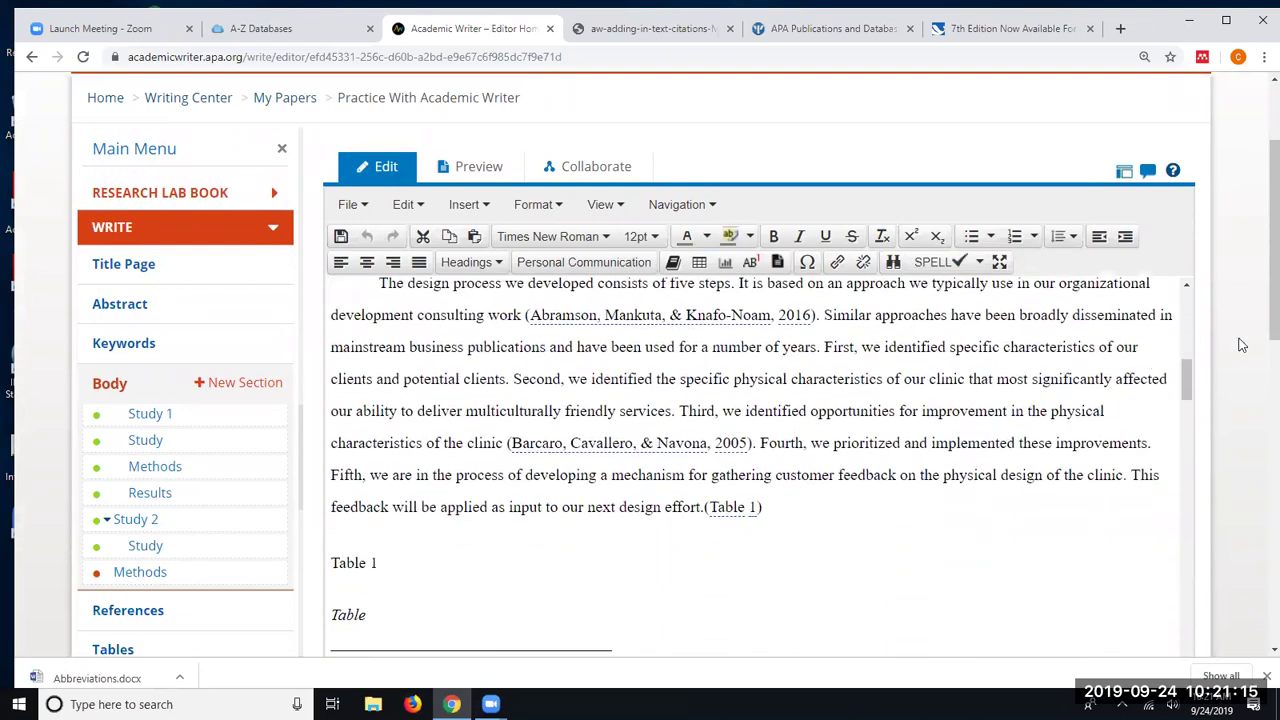
pyautogui.scroll(-1, 1234, 345)
pyautogui.scroll(-6, 1240, 350)
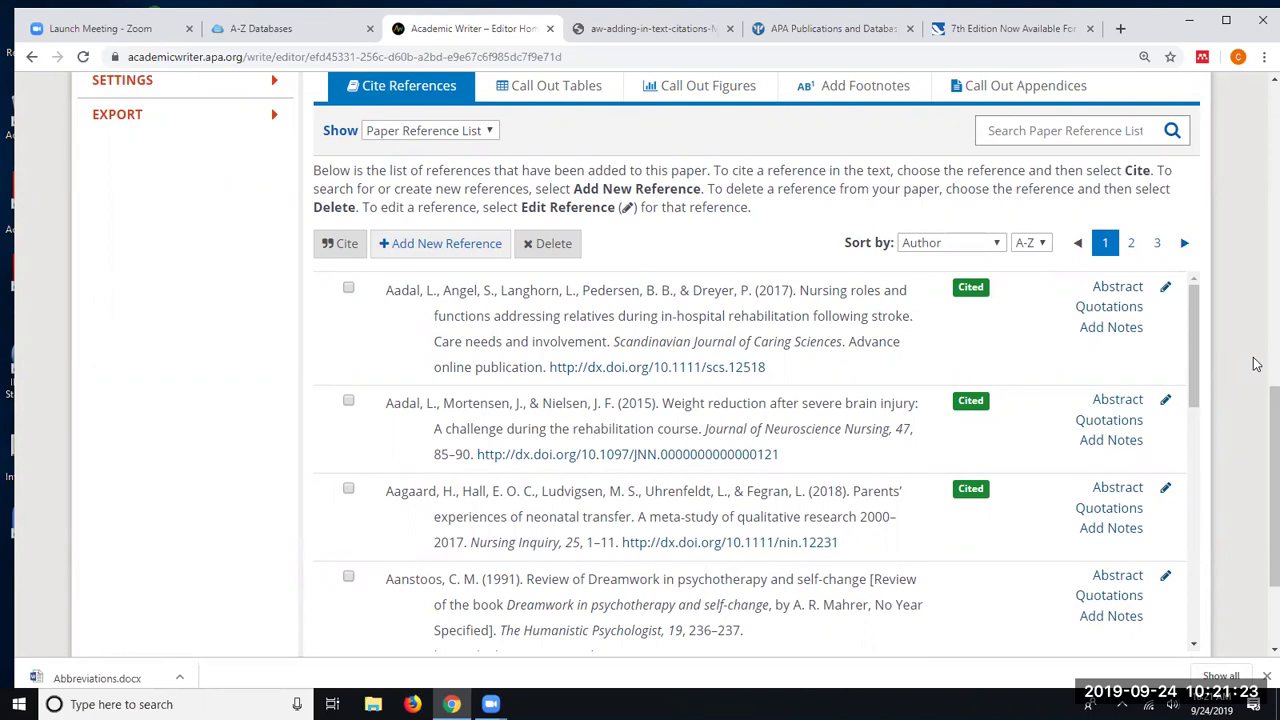
# - Open Add New Reference to show the 35 saved entries under My References
pyautogui.scroll(1, 1256, 364)
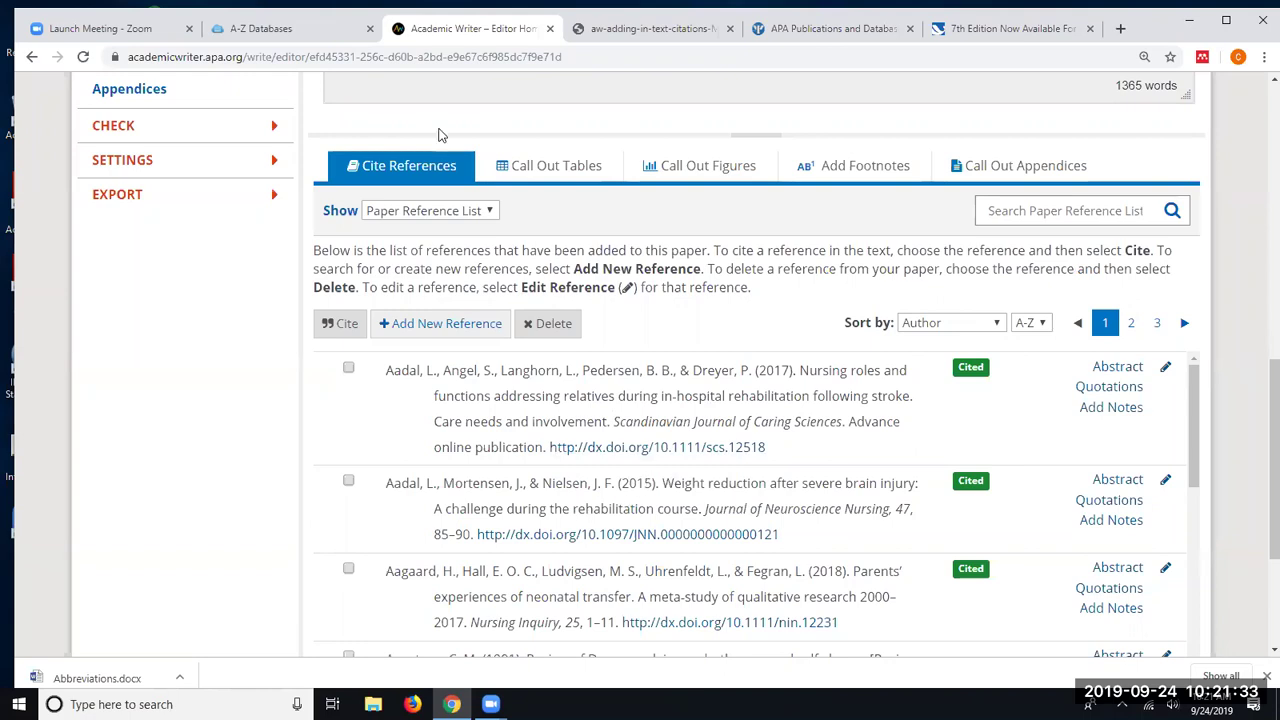
pyautogui.scroll(-1, 650, 480)
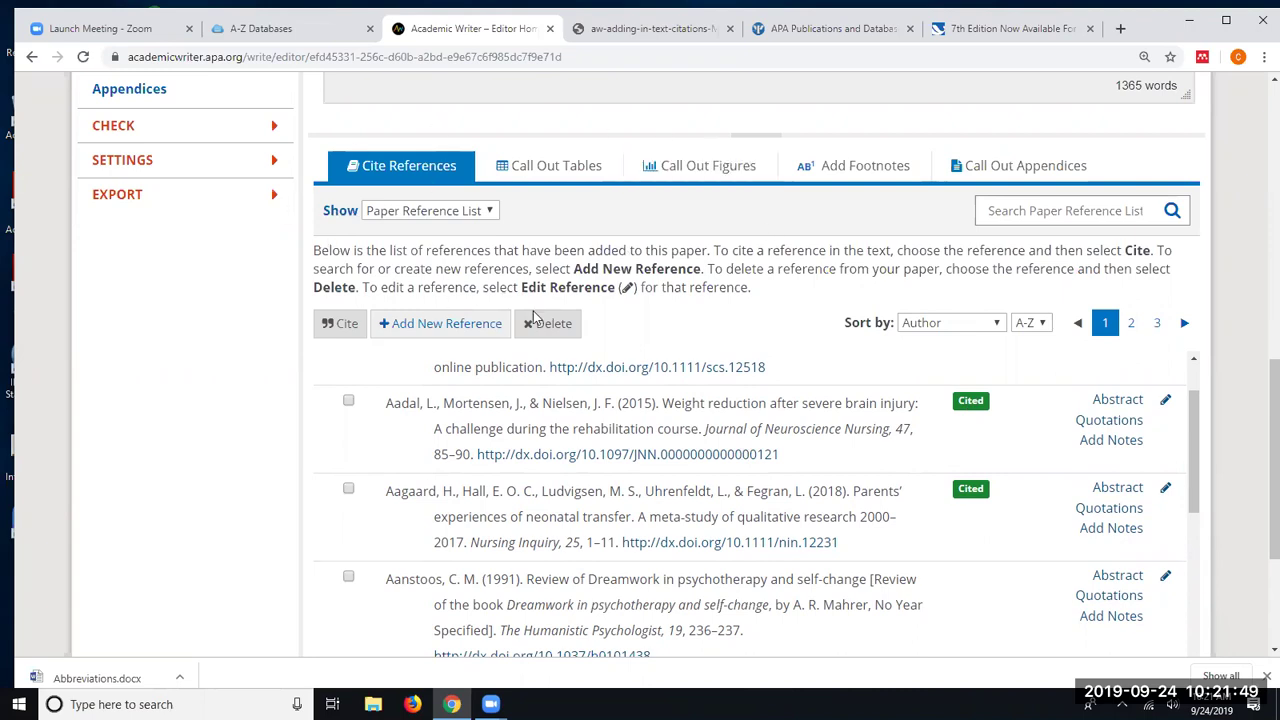
pyautogui.click(417, 331)
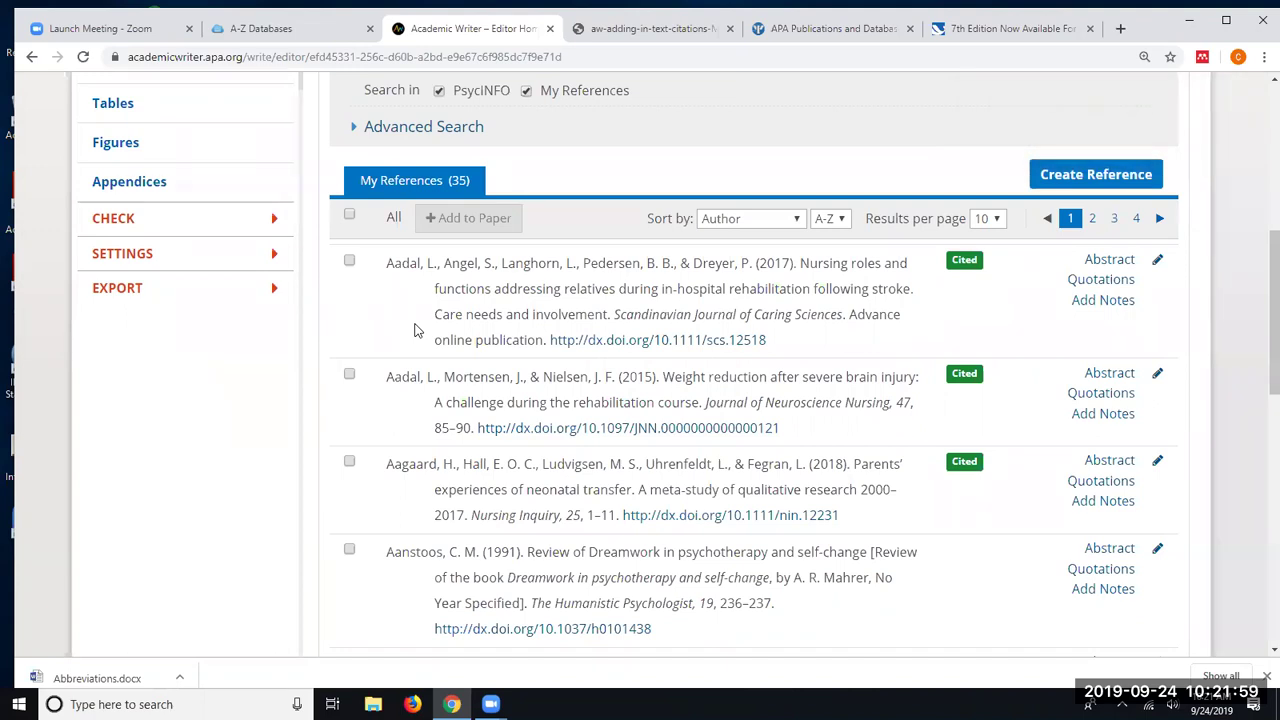
# - Tick Aarås (2003), Aaron et al. (2018) and Aaronson (2003) in My References and add them
pyautogui.scroll(-2, 425, 400)
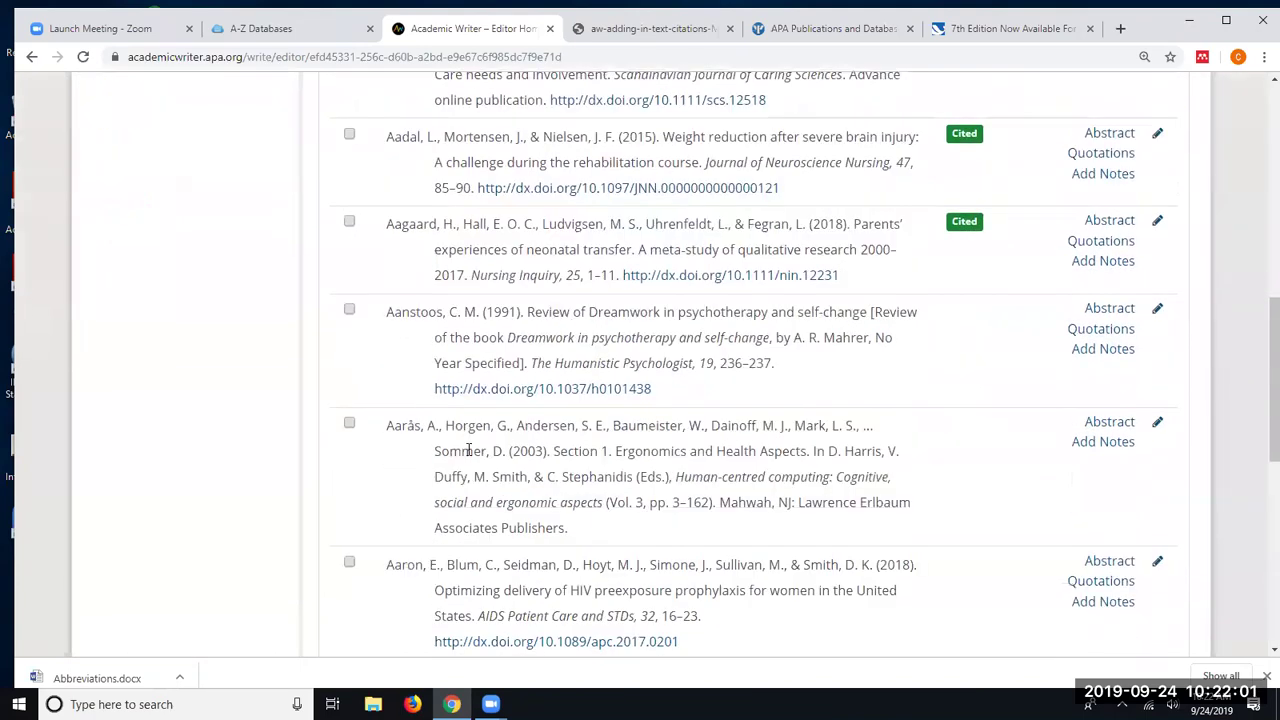
pyautogui.click(350, 425)
pyautogui.click(349, 565)
pyautogui.scroll(-2, 903, 531)
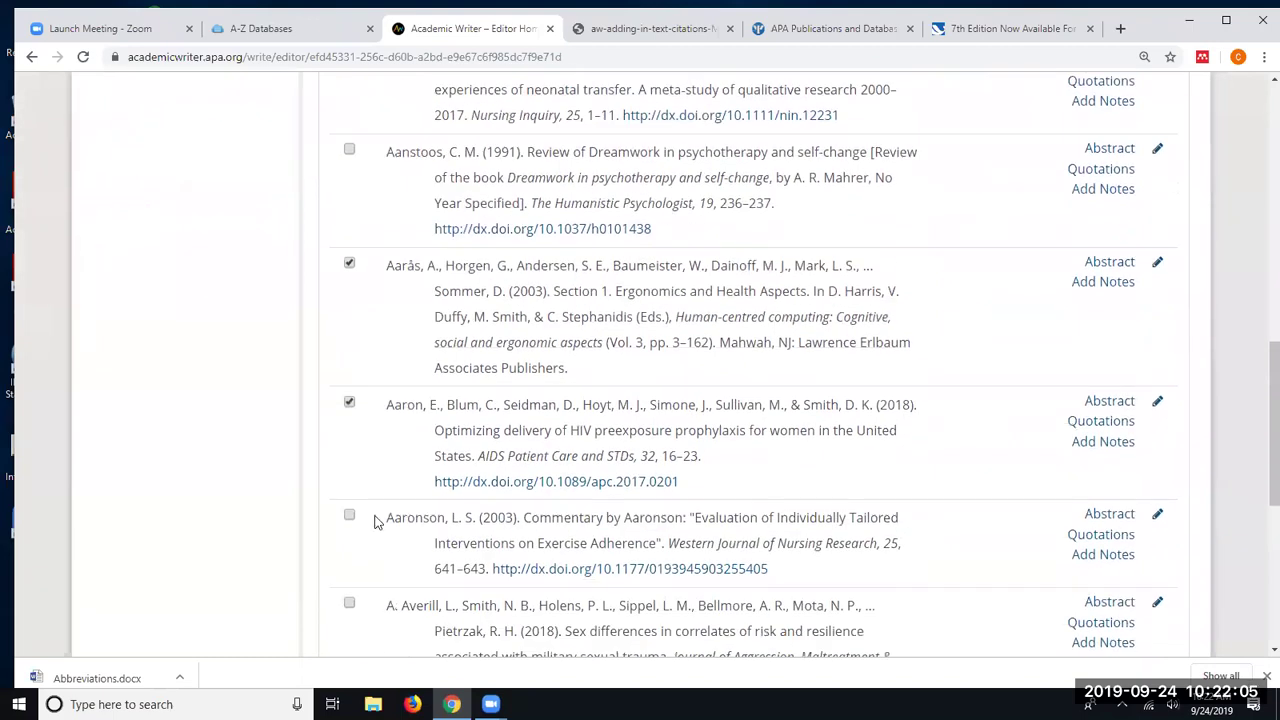
pyautogui.click(349, 515)
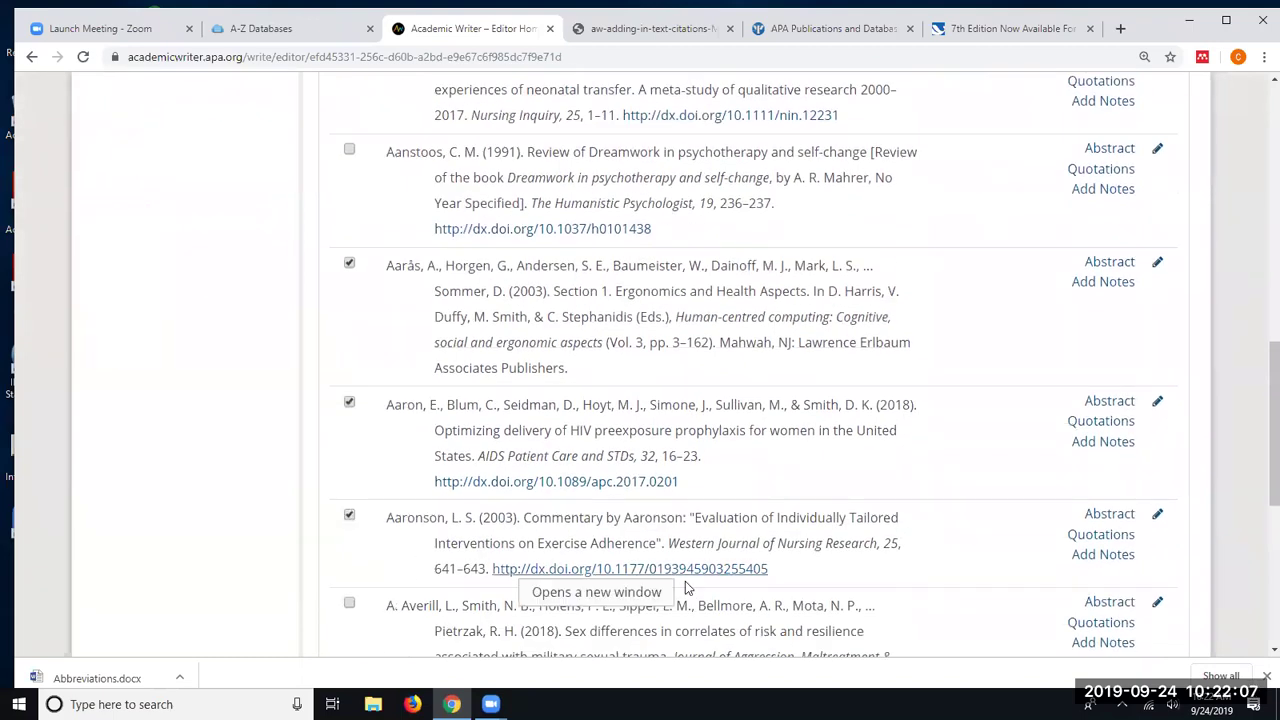
pyautogui.scroll(5, 686, 589)
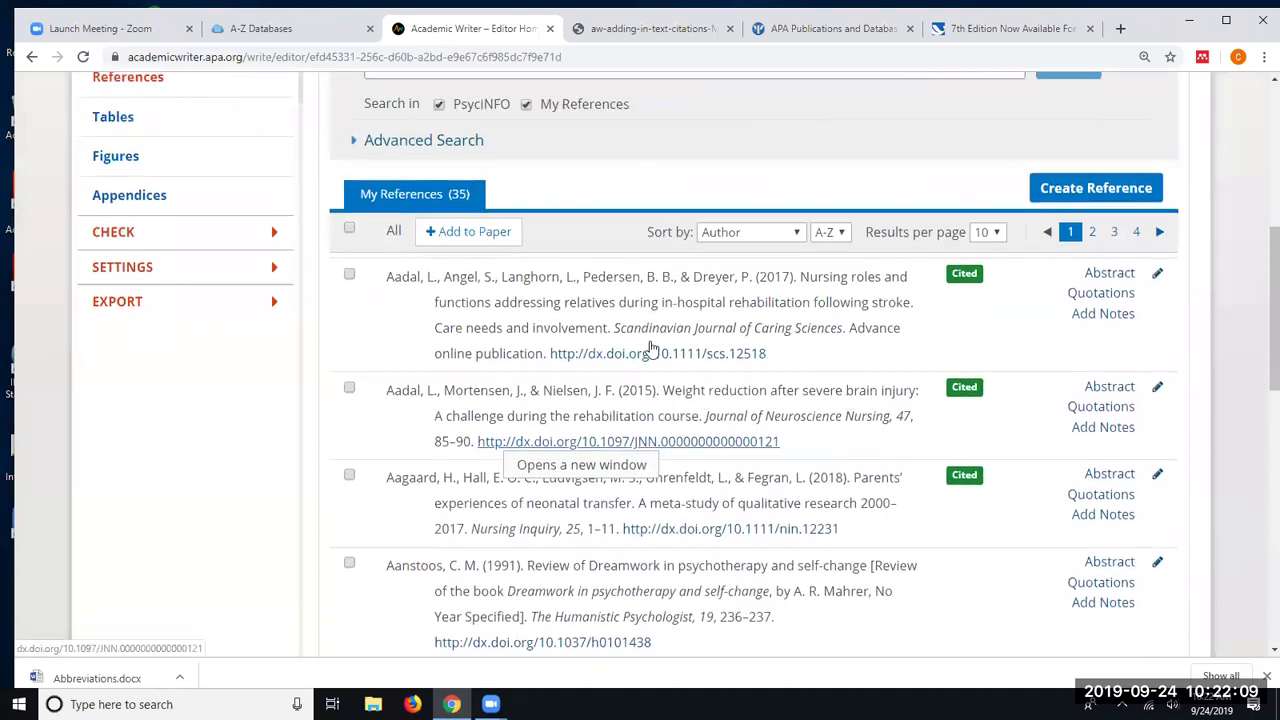
pyautogui.scroll(1, 640, 340)
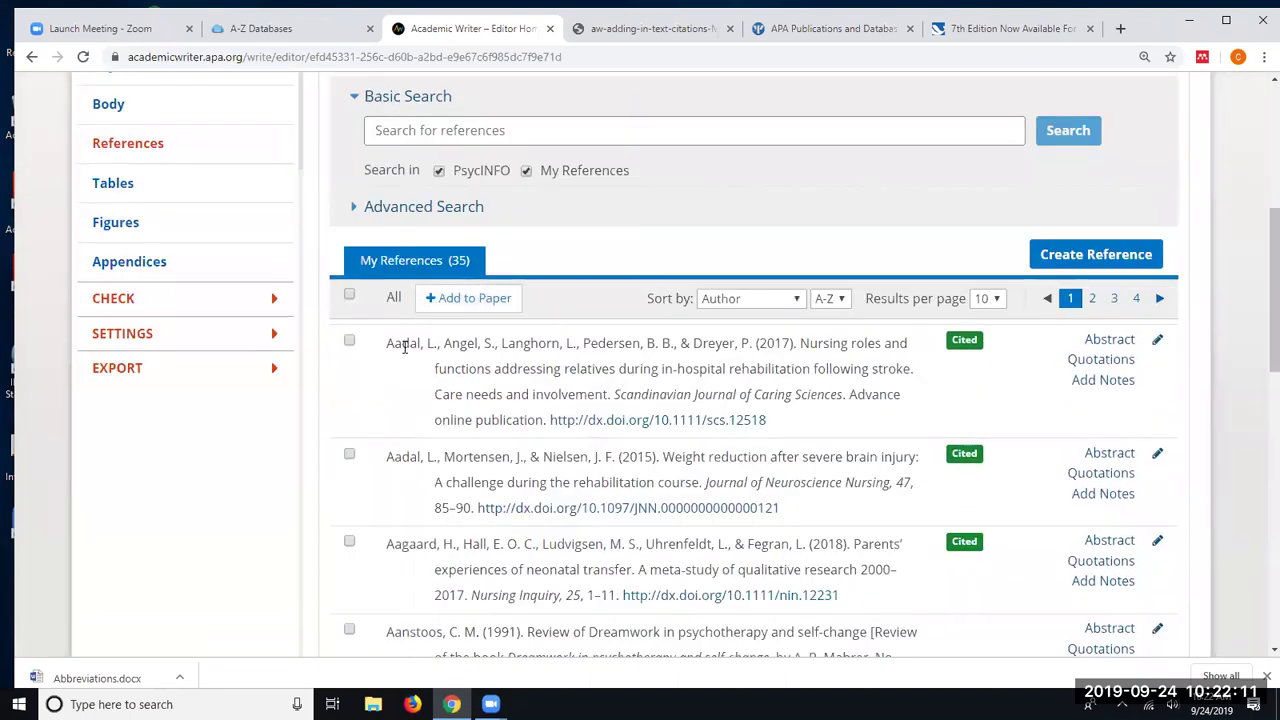
pyautogui.click(467, 302)
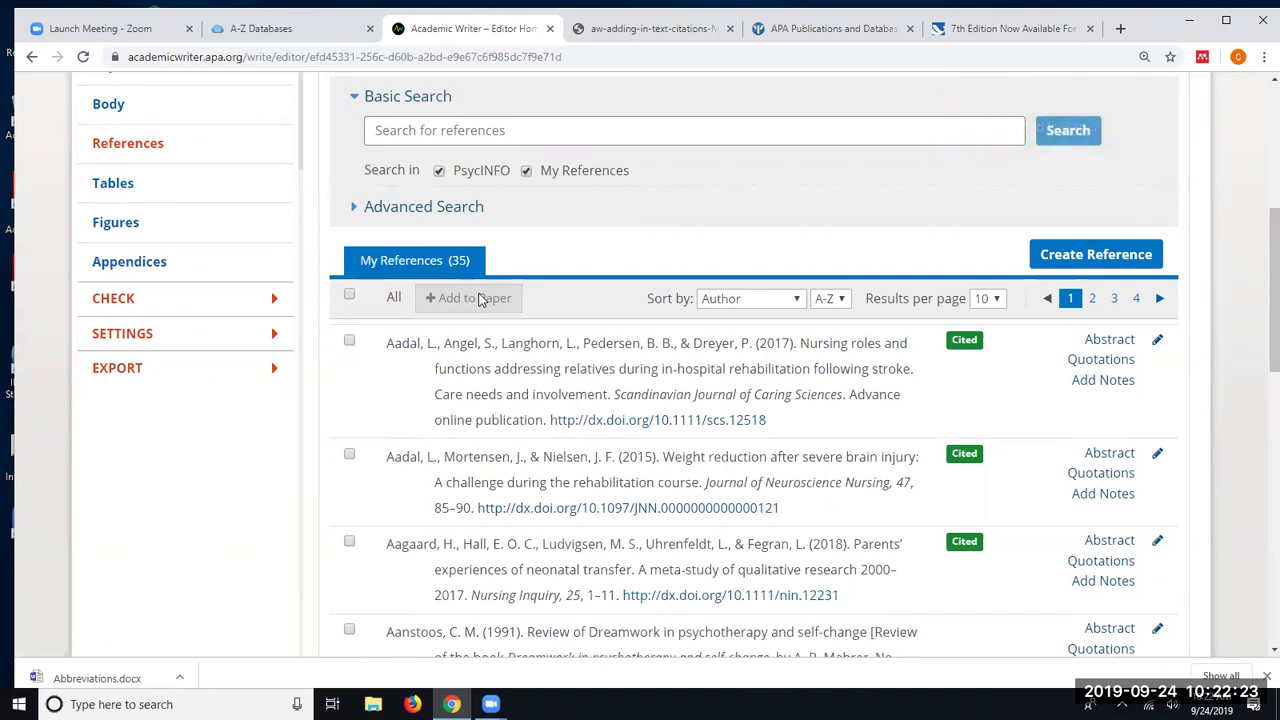
pyautogui.scroll(3, 628, 275)
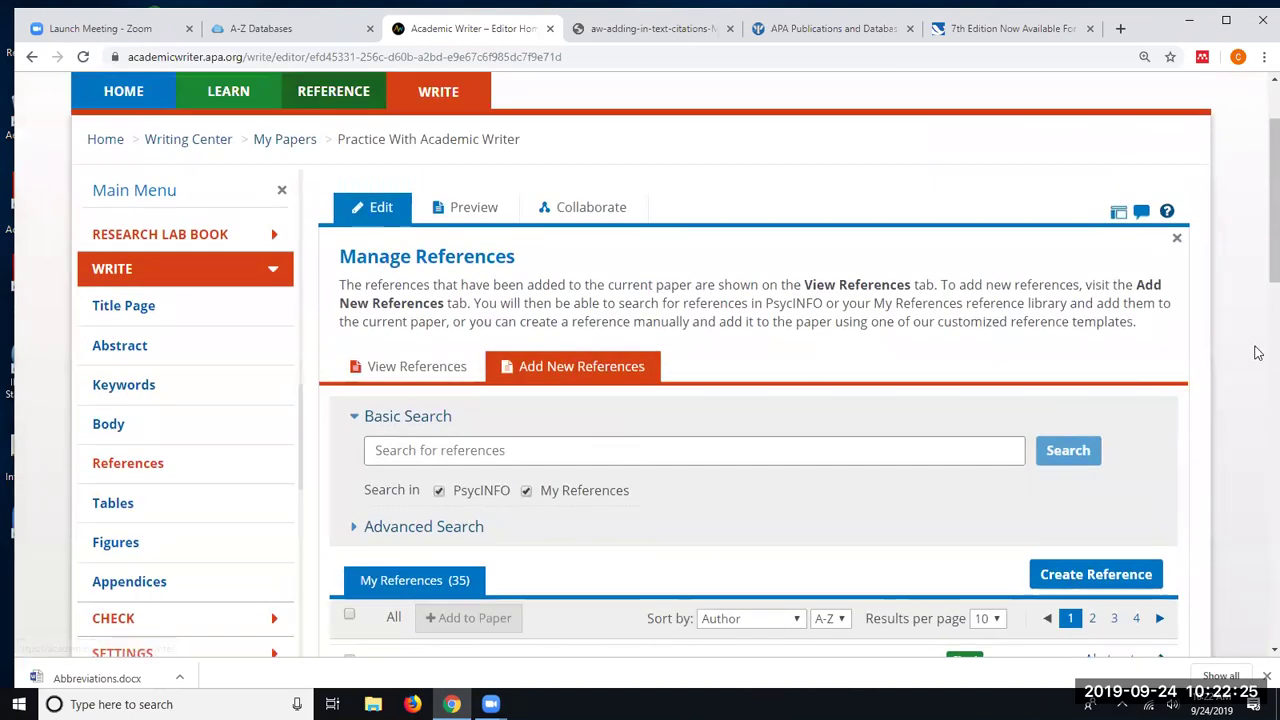
# - Close Manage References and return to the paper's body text
pyautogui.click(1178, 242)
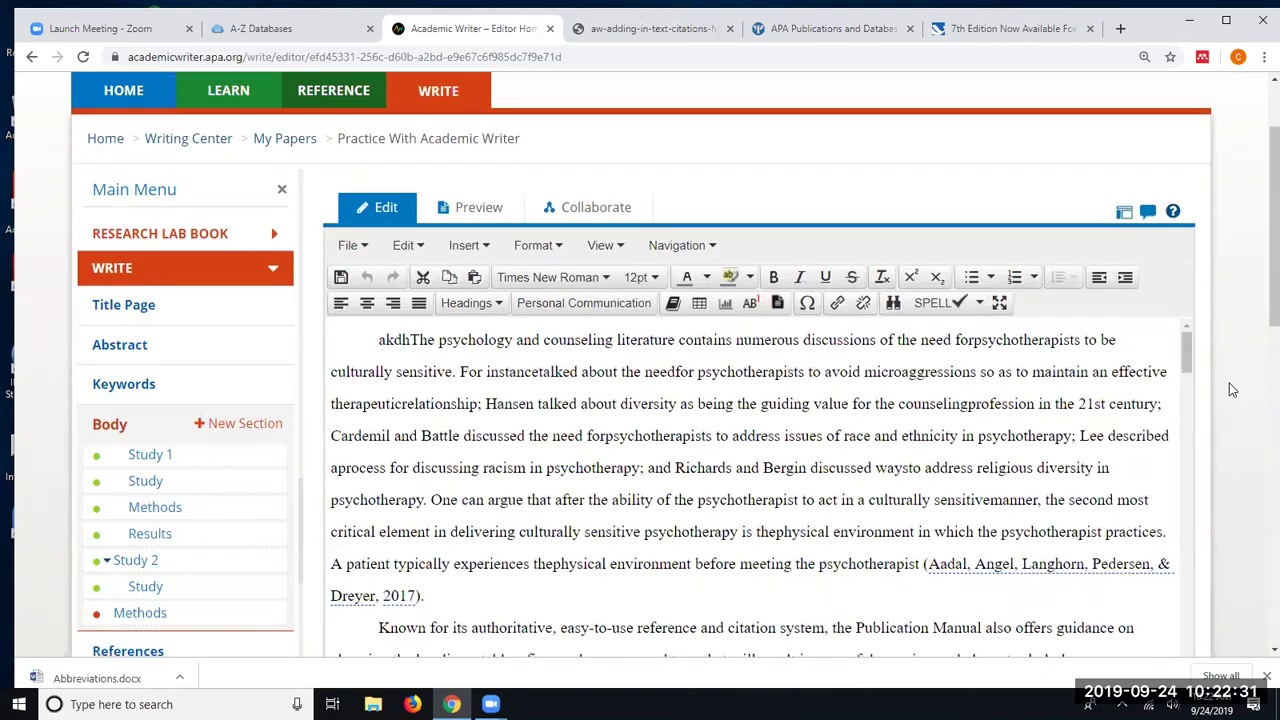
pyautogui.scroll(-6, 1229, 388)
pyautogui.scroll(-3, 1200, 389)
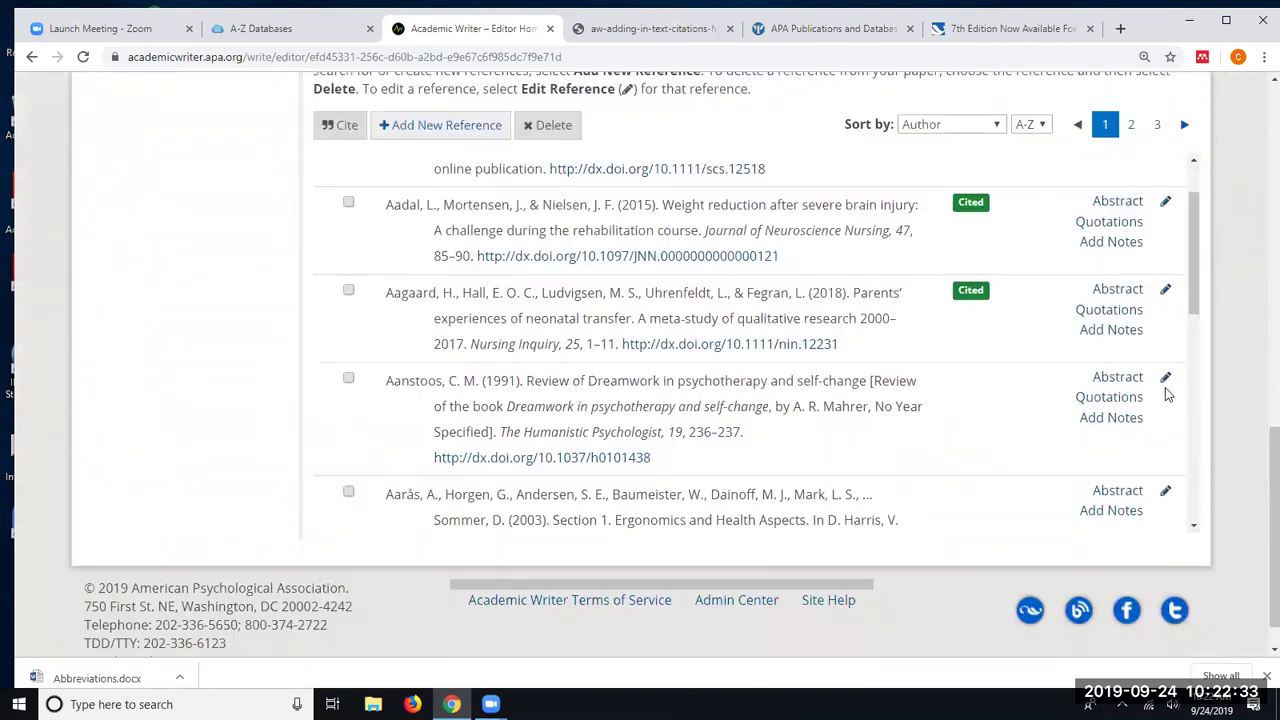
pyautogui.scroll(-3, 680, 357)
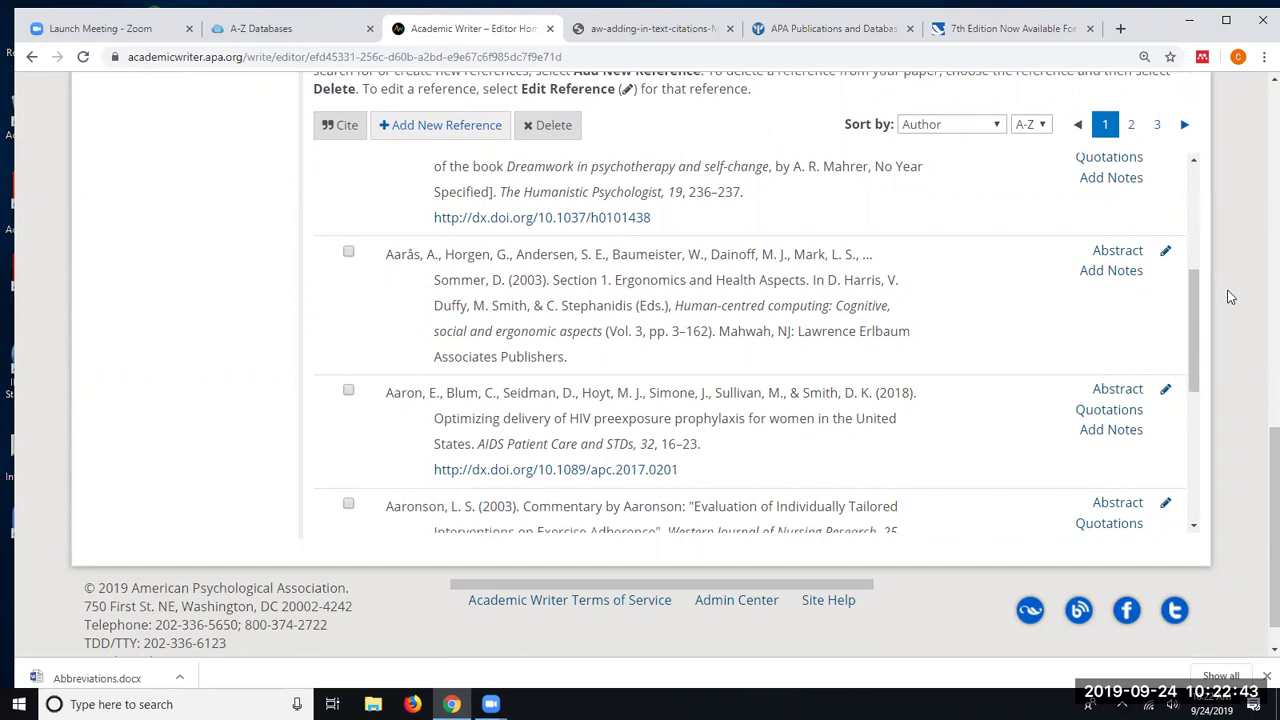
pyautogui.scroll(6, 1230, 297)
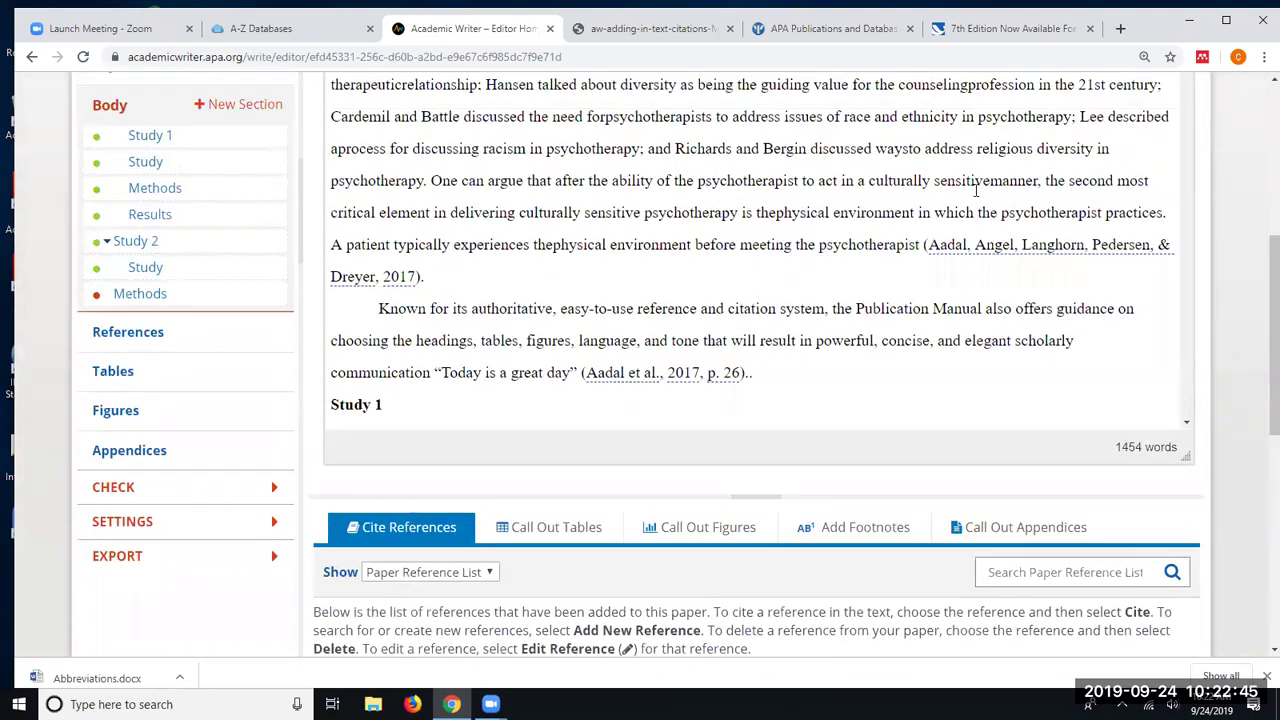
pyautogui.scroll(1, 752, 186)
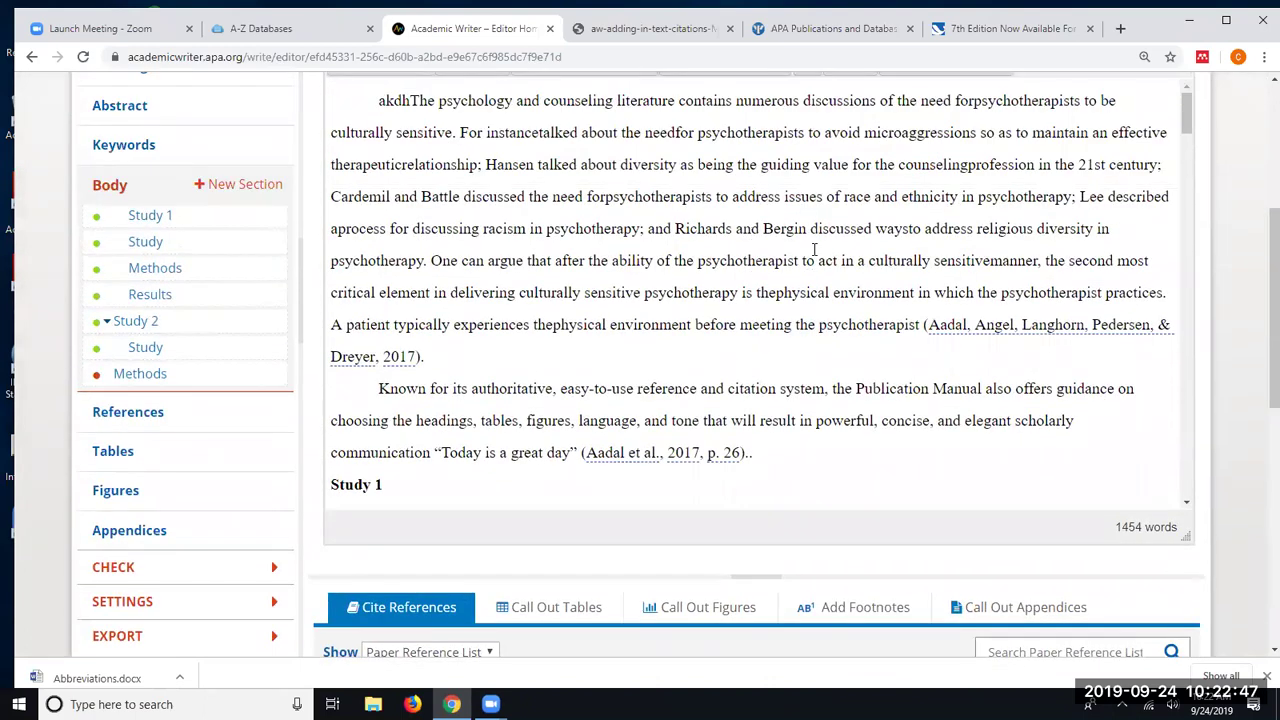
# - Place the insertion point after 'psychotherapy.' and bring the Cite References list into view
pyautogui.click(427, 259)
pyautogui.scroll(1, 457, 268)
pyautogui.scroll(-5, 457, 277)
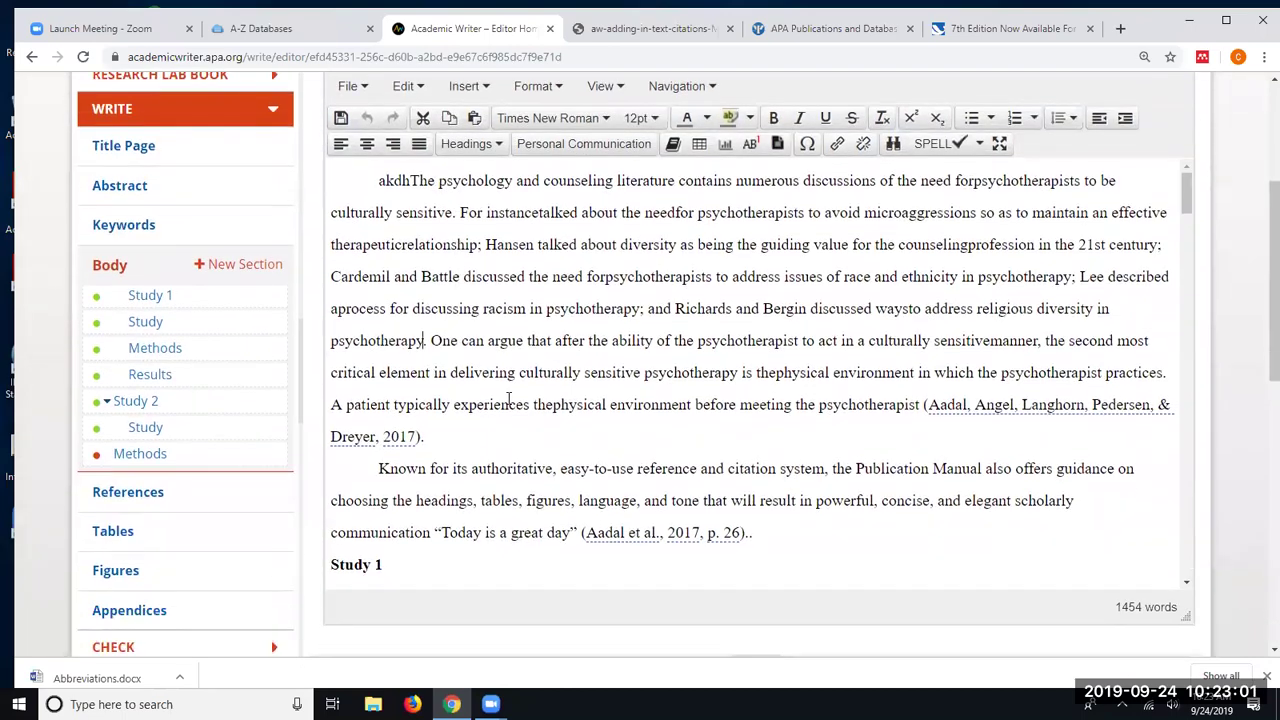
pyautogui.scroll(-10, 1248, 440)
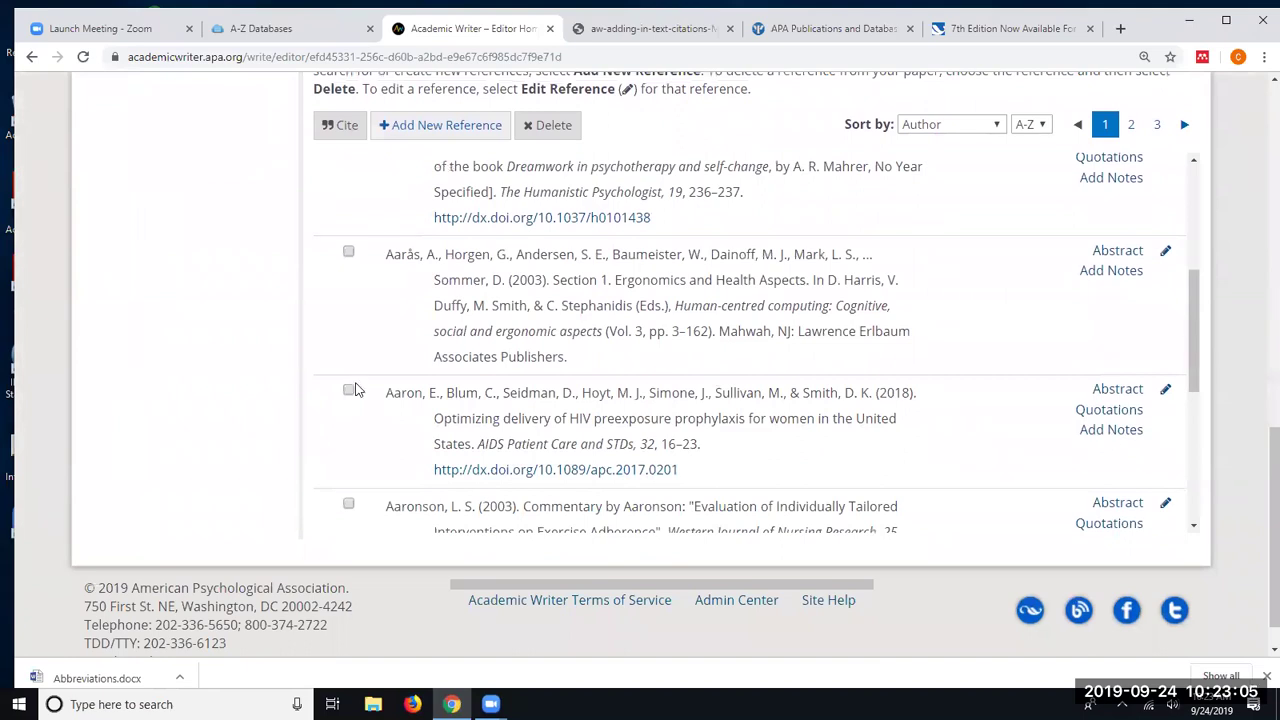
# - Cite Aaron et al. (2018) there as a parenthetical, non-quotation citation
pyautogui.click(349, 394)
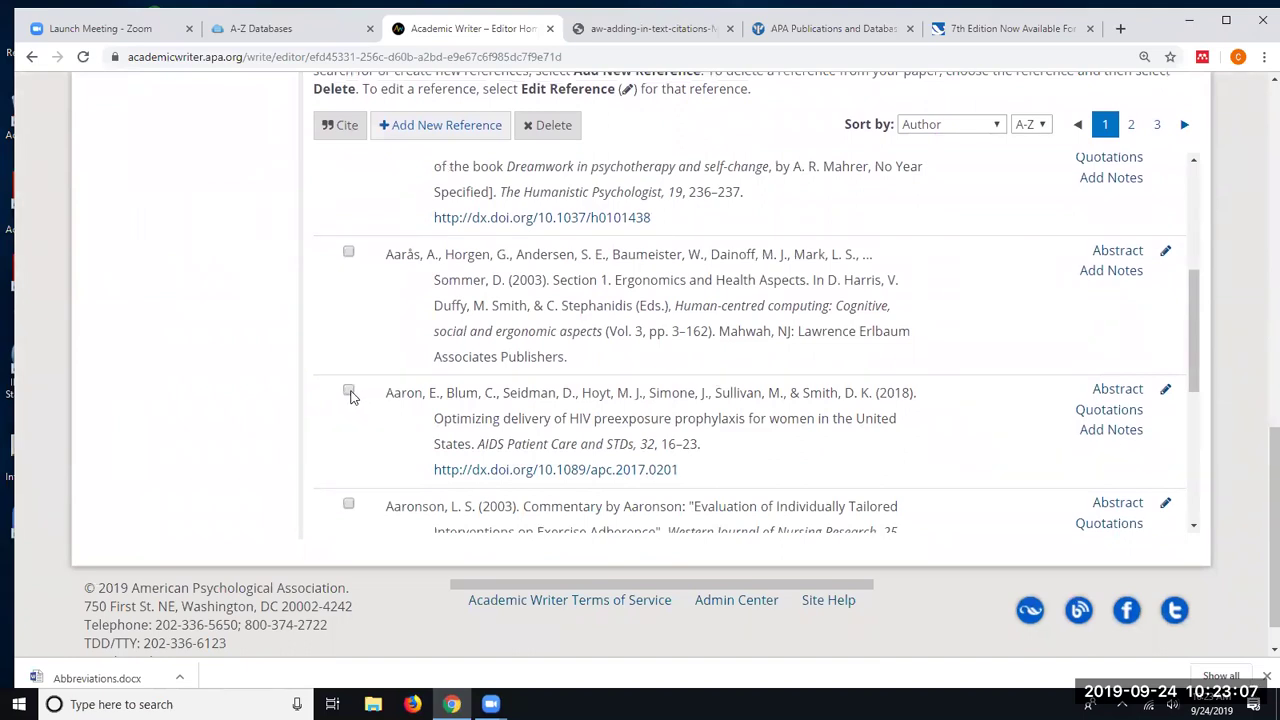
pyautogui.click(340, 126)
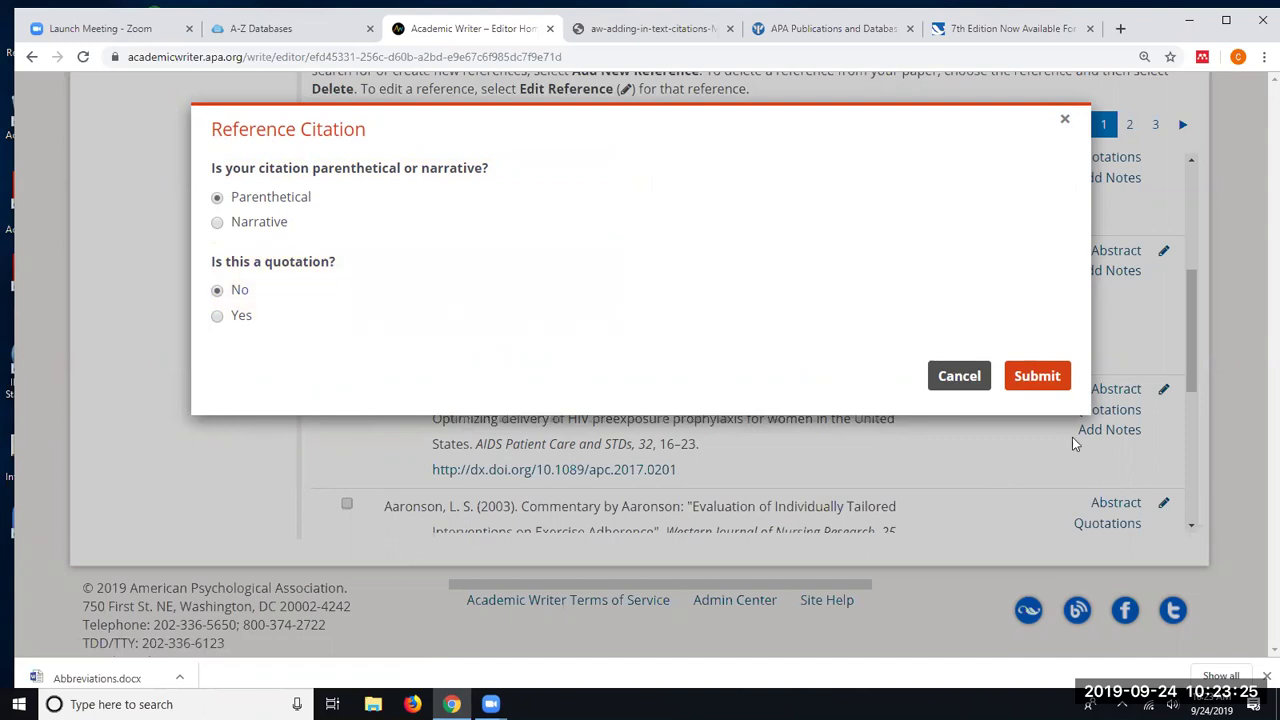
pyautogui.click(1040, 376)
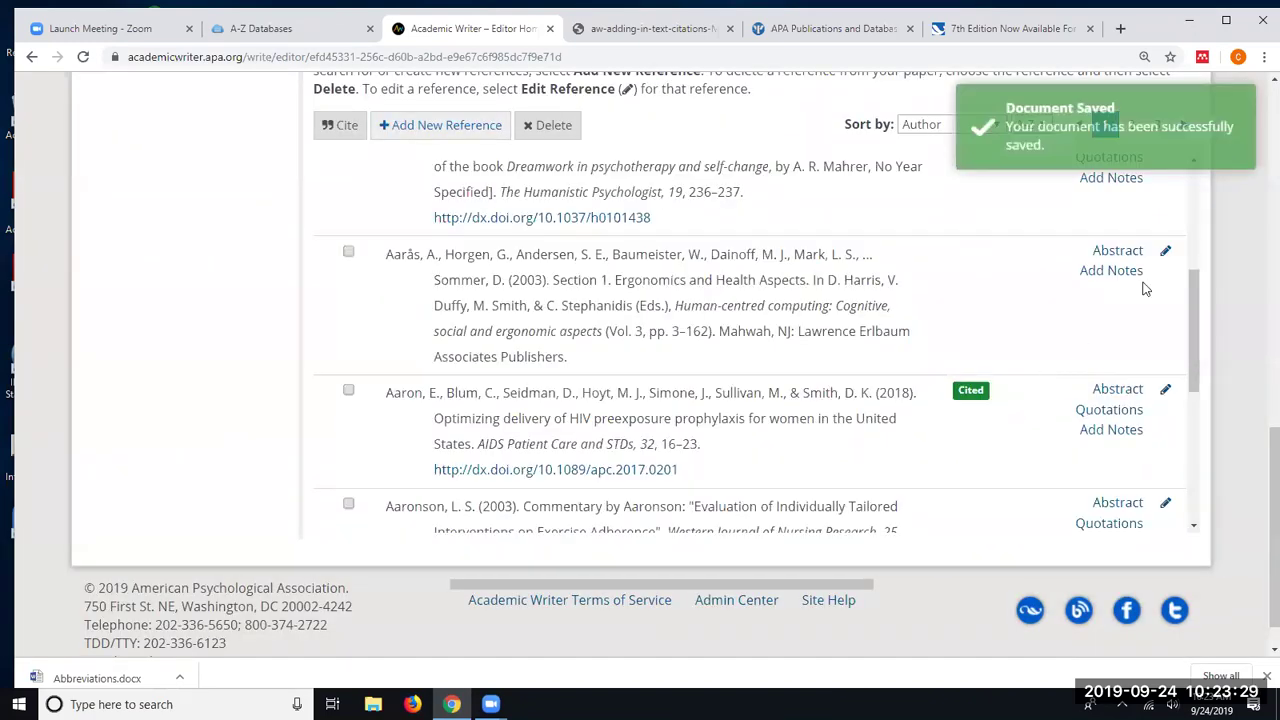
# - Scroll back to the body text and place the cursor just before the (Aaron et al., 2018) citation
pyautogui.scroll(5, 1230, 302)
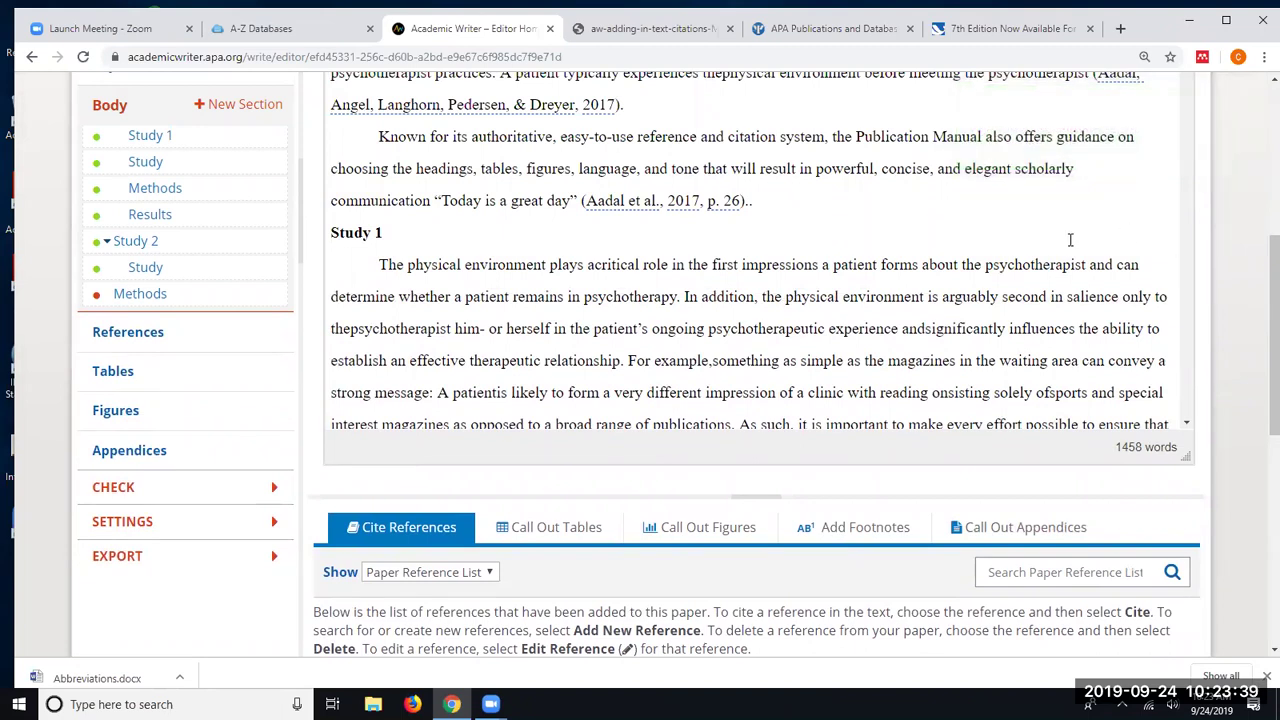
pyautogui.scroll(2, 781, 284)
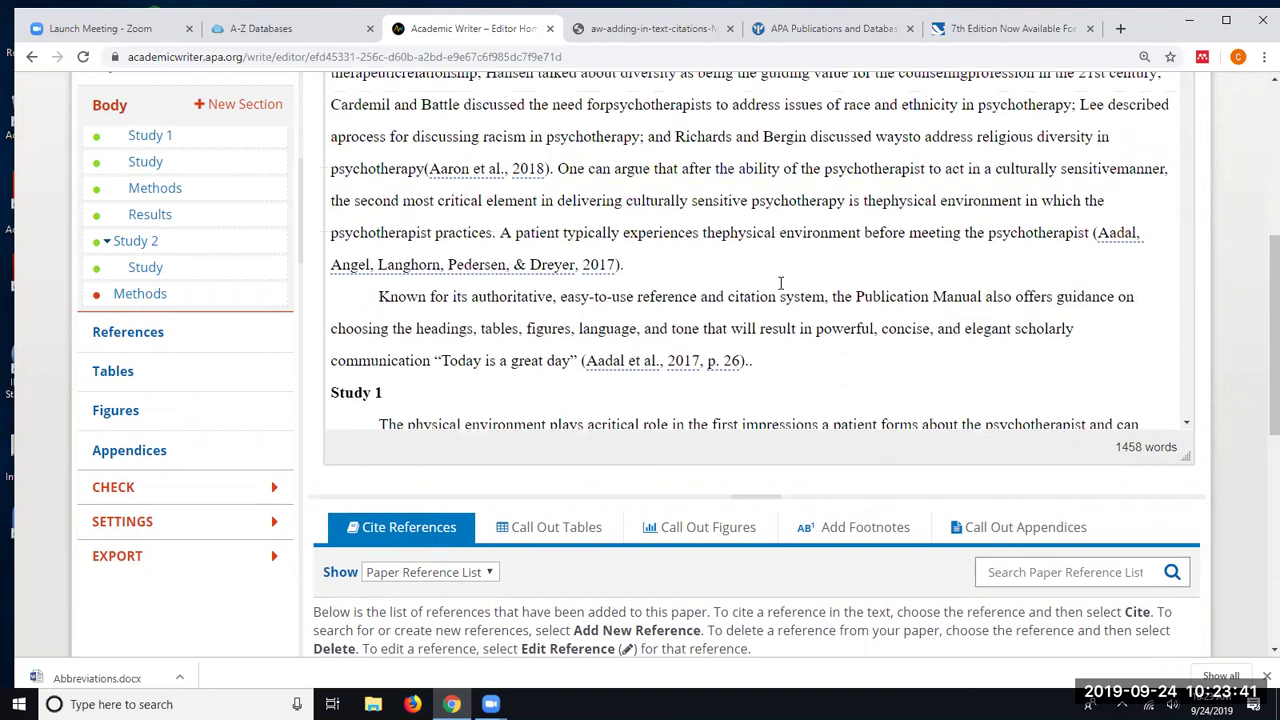
pyautogui.click(425, 180)
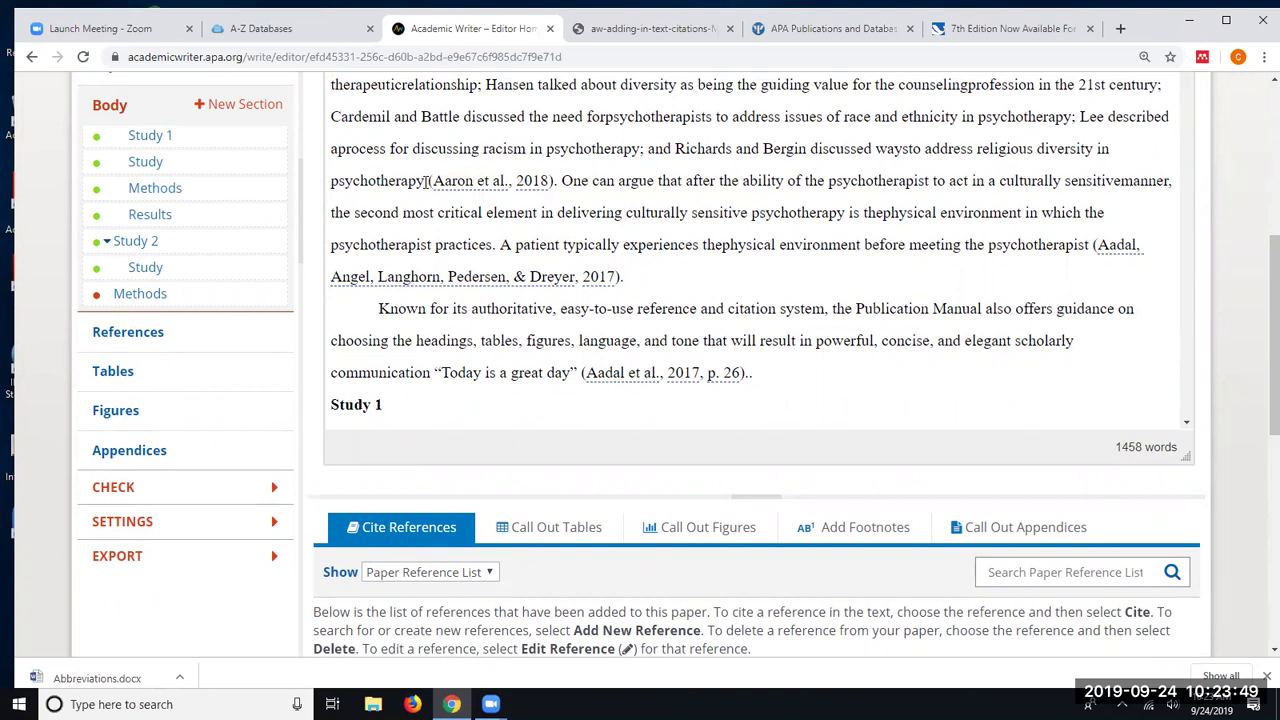
# - Select the (Aaron et al., 2018) citation that follows 'psychotherapy'
pyautogui.click(527, 180)
# - After 'practices', start a citation of Aaronson (2003) and mark it as a quotation
pyautogui.click(493, 244)
pyautogui.scroll(-2, 1250, 300)
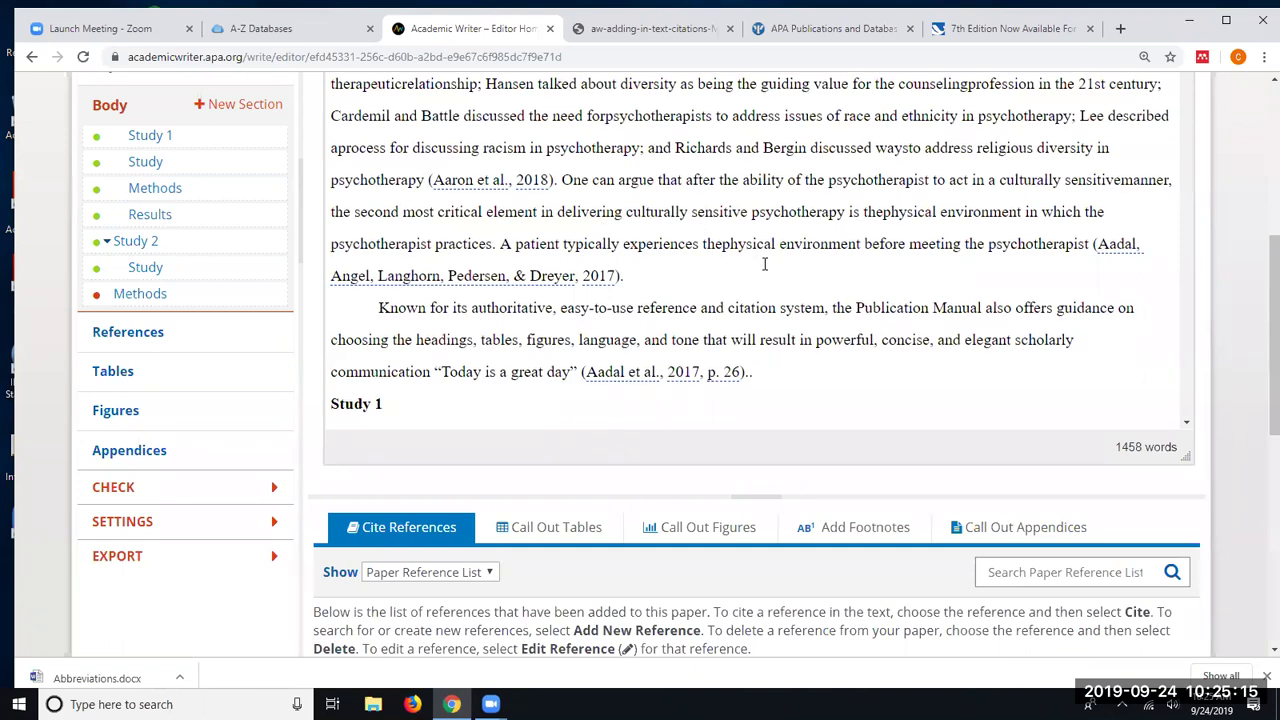
pyautogui.scroll(-4, 1250, 330)
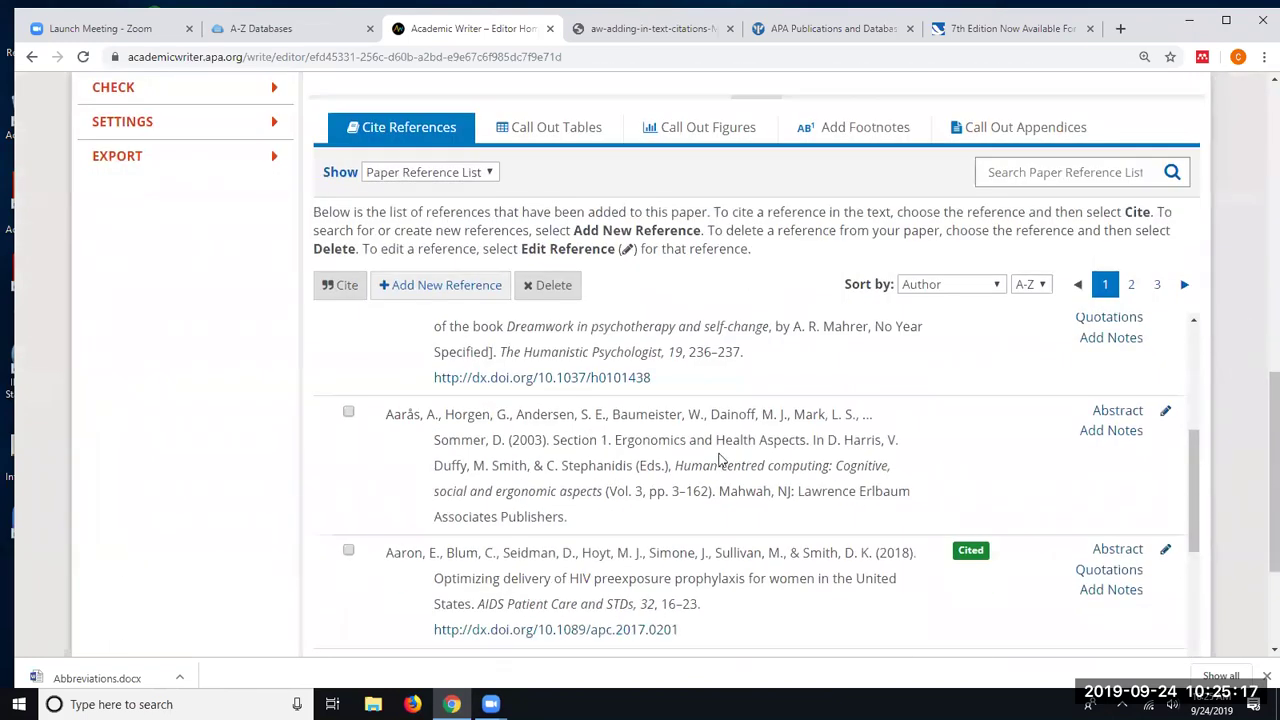
pyautogui.scroll(-1, 493, 432)
pyautogui.scroll(-1, 420, 470)
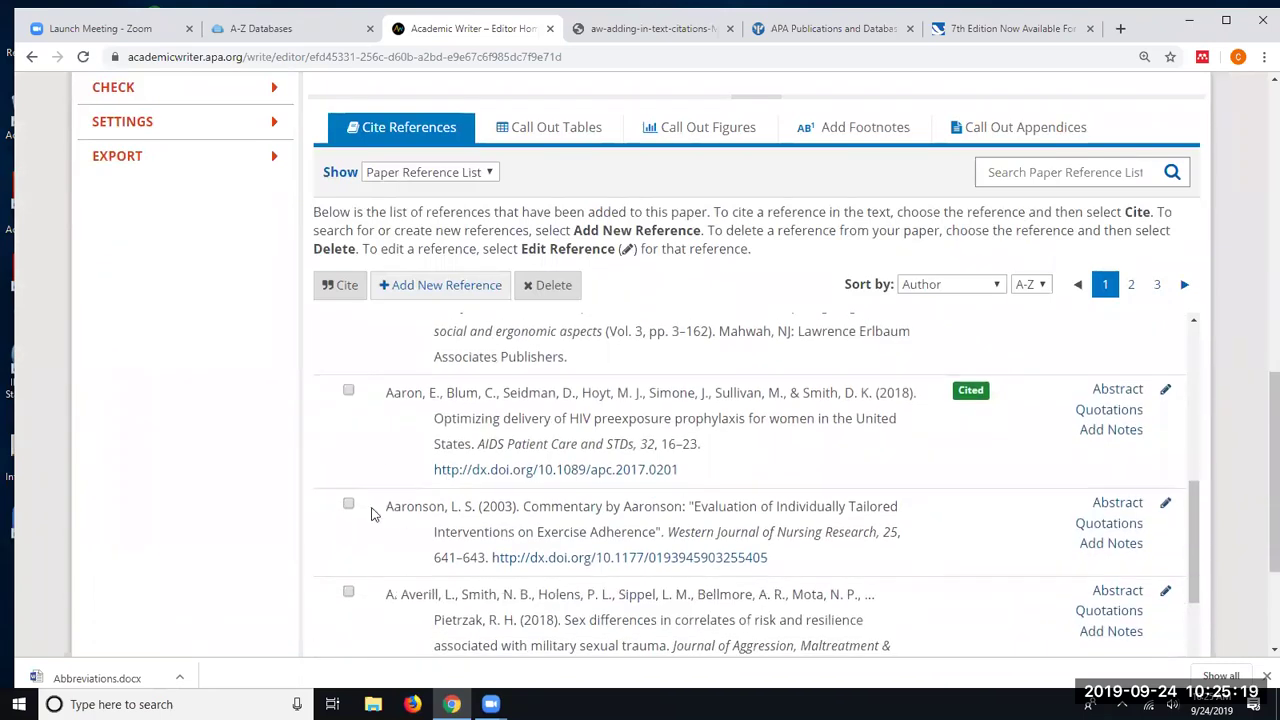
pyautogui.click(348, 504)
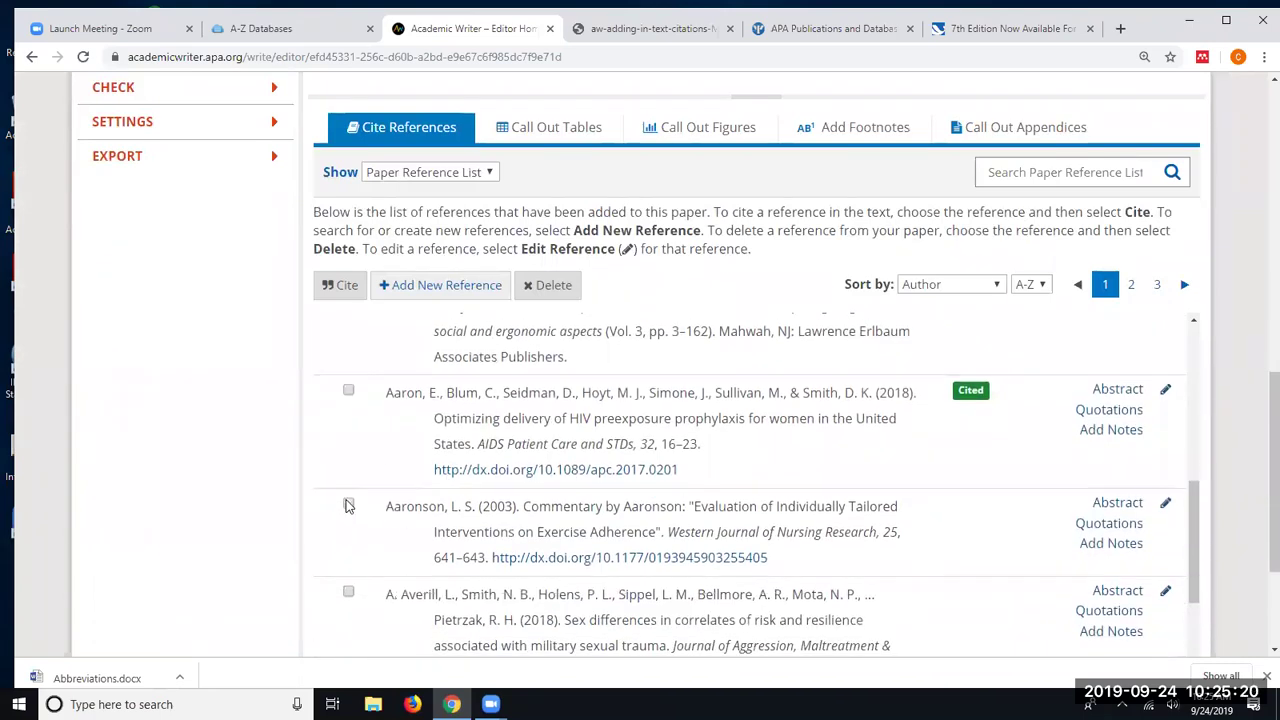
pyautogui.click(345, 288)
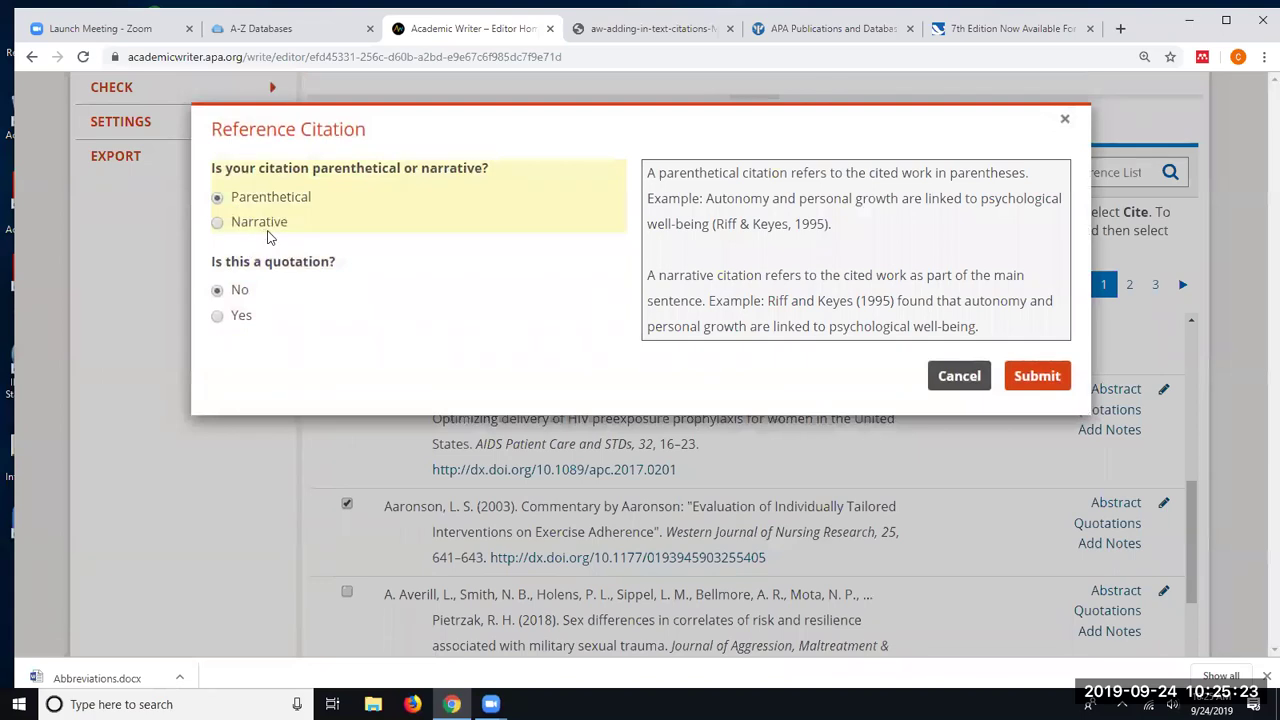
pyautogui.click(218, 316)
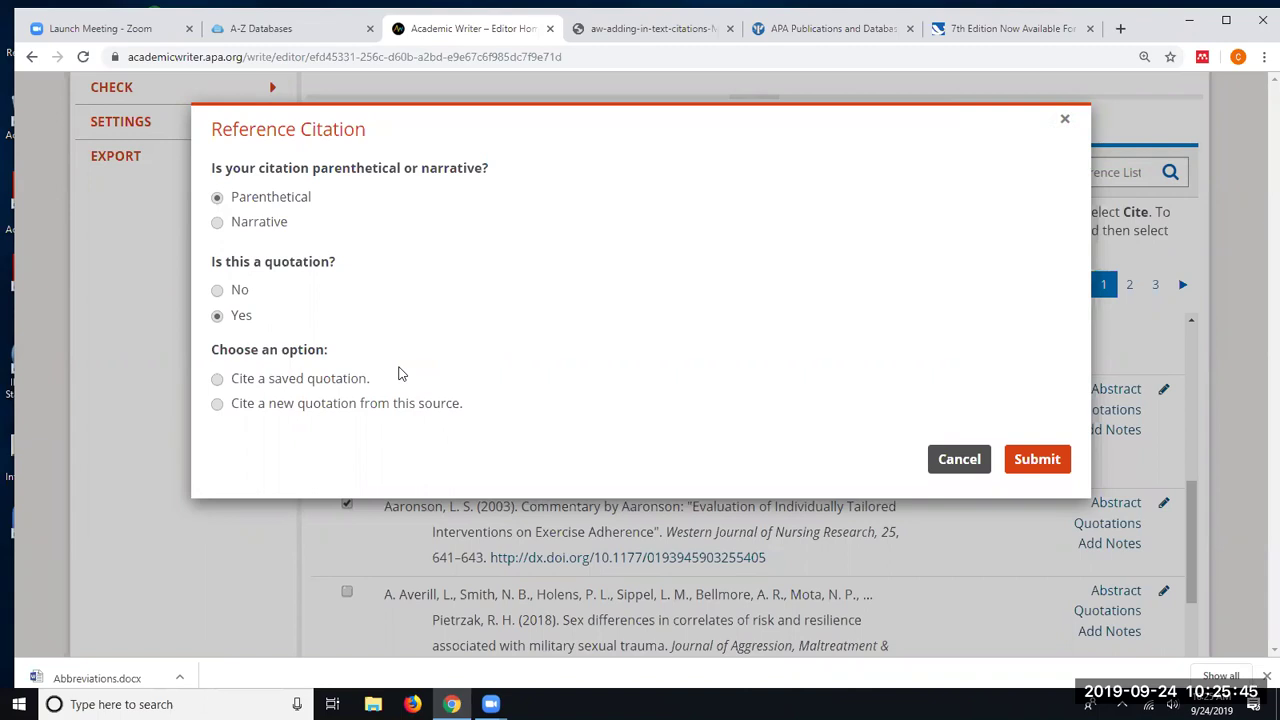
# - Cite a new Aaronson quotation, "Today is a beautiful day.", from page 37 and submit it
pyautogui.click(218, 406)
pyautogui.scroll(-1, 374, 474)
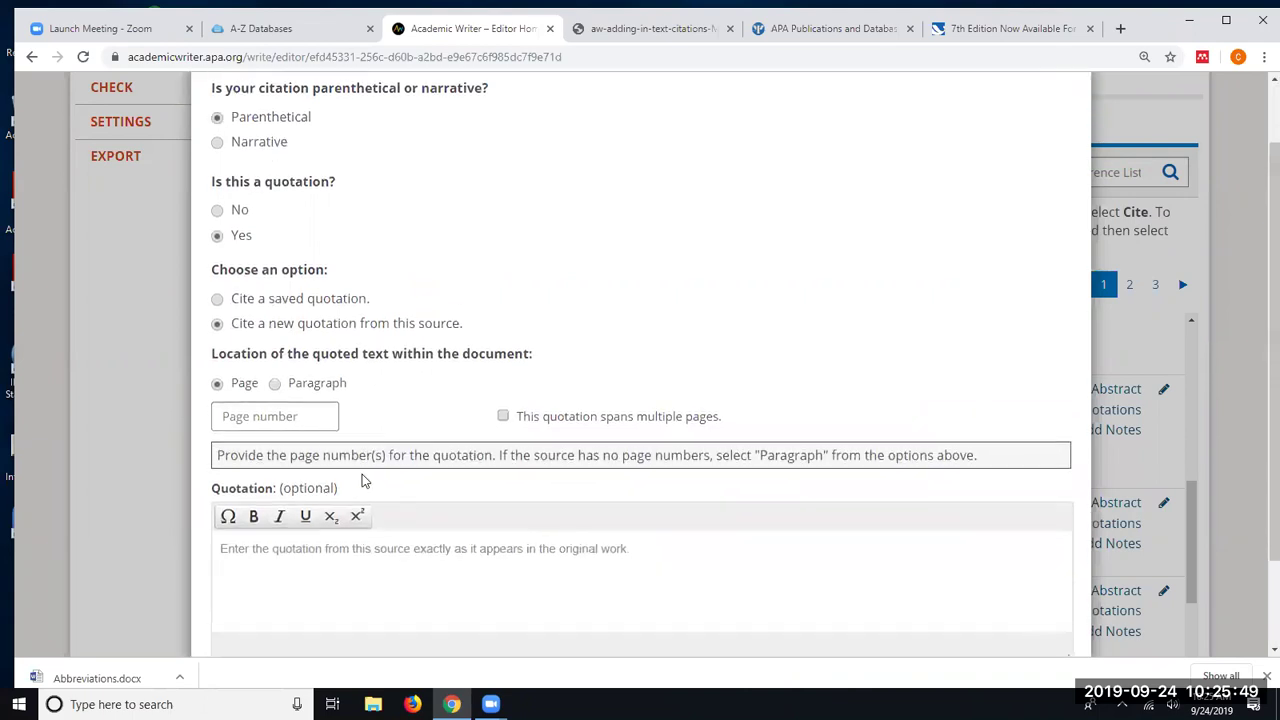
pyautogui.click(249, 424)
pyautogui.write('37')
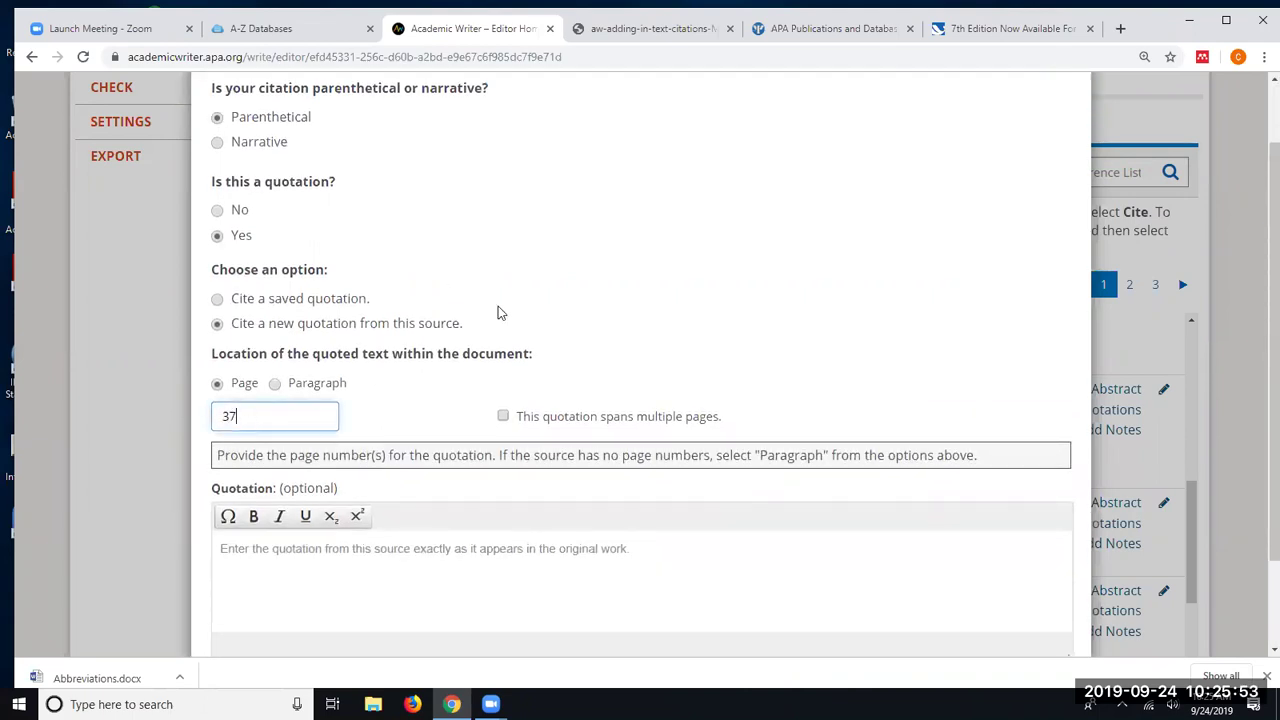
pyautogui.click(263, 553)
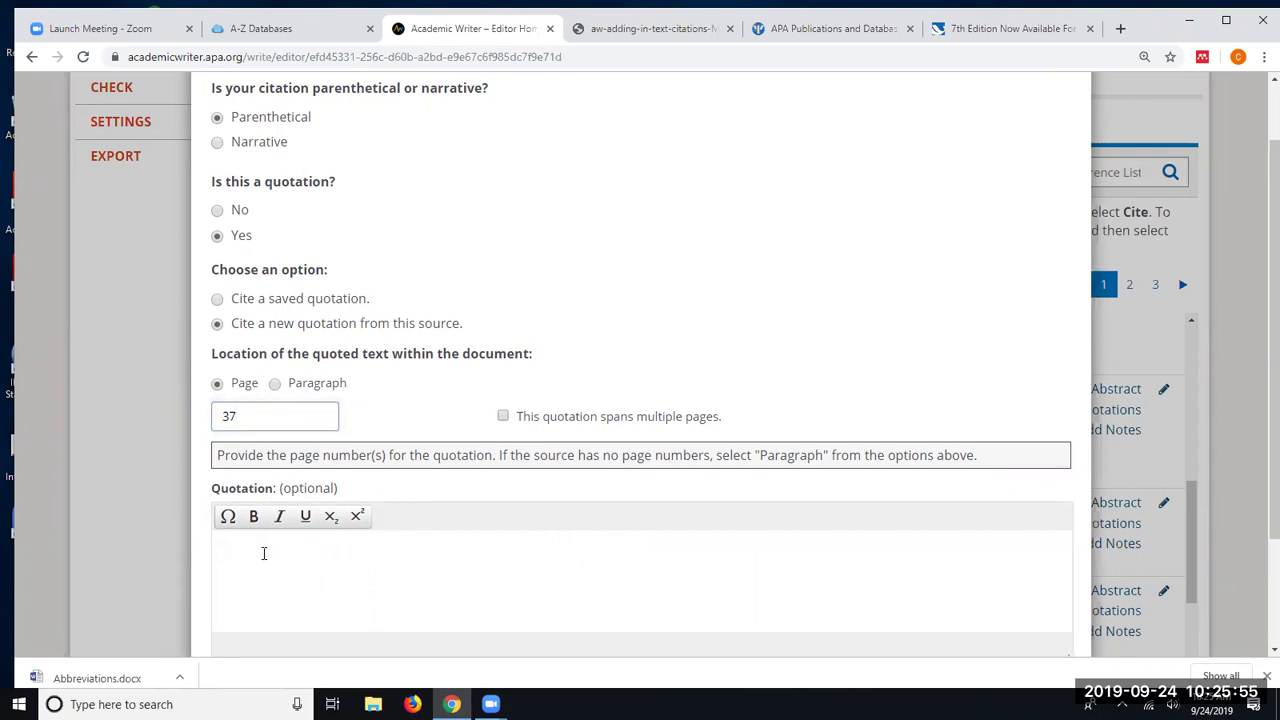
pyautogui.write('Today is a beau')
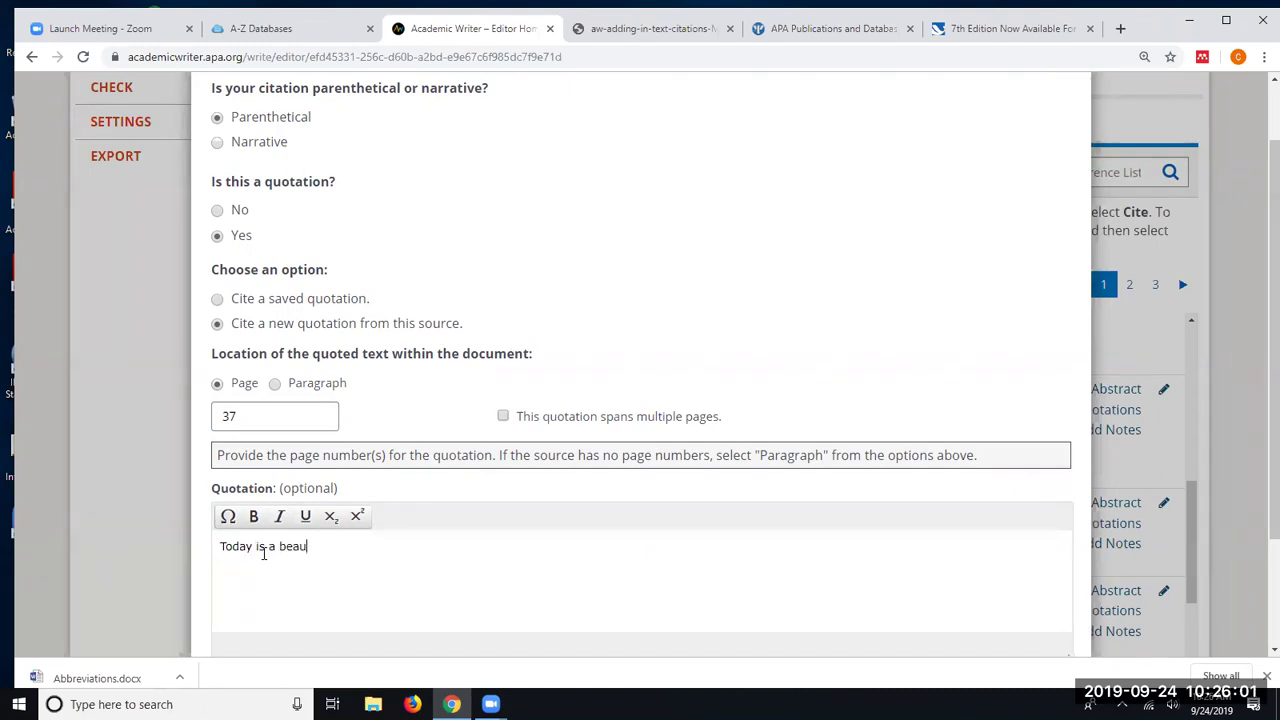
pyautogui.write('tiful day.')
pyautogui.scroll(-2, 509, 517)
pyautogui.click(1034, 587)
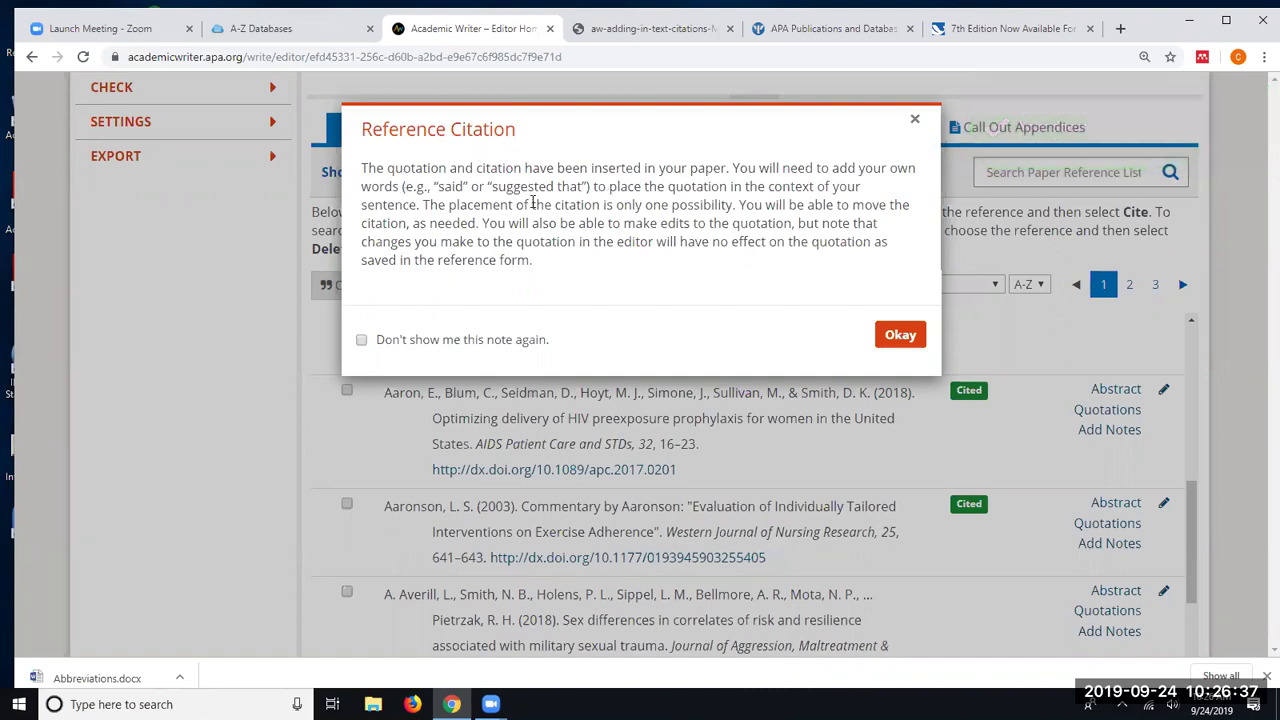
# - Dismiss the Reference Citation note and scroll back up to the paper editor
pyautogui.click(900, 334)
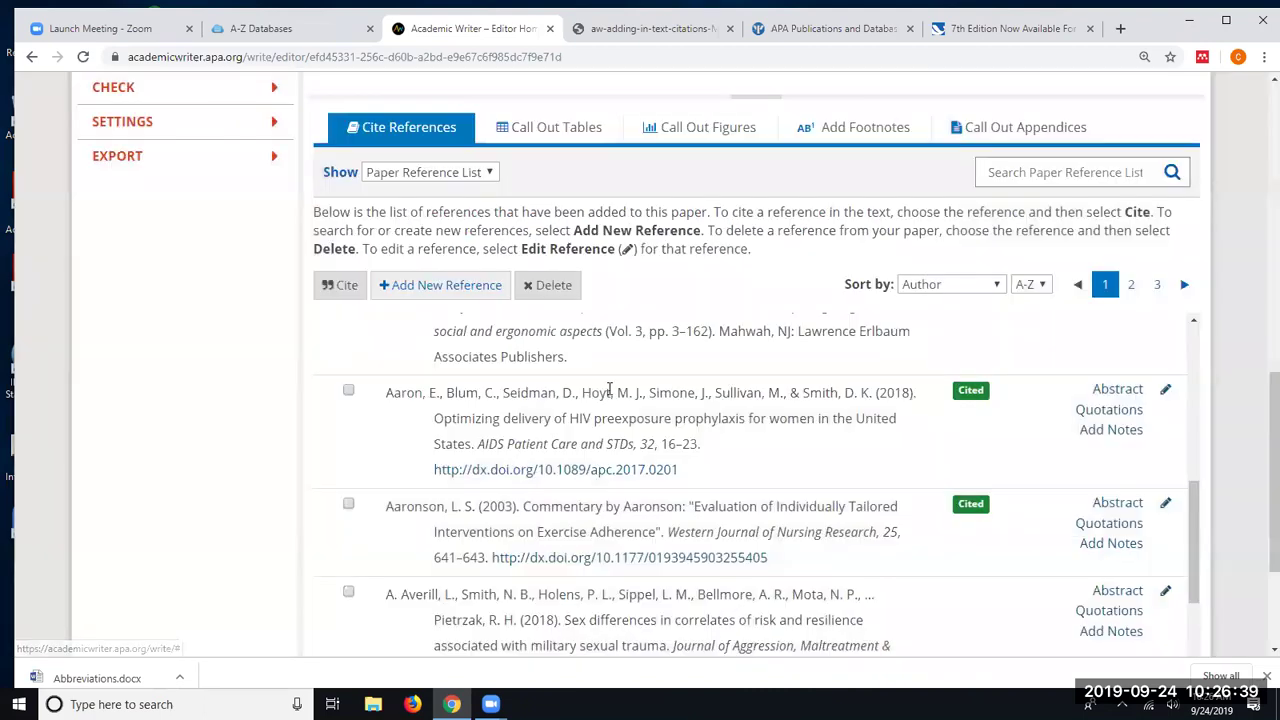
pyautogui.scroll(3, 537, 362)
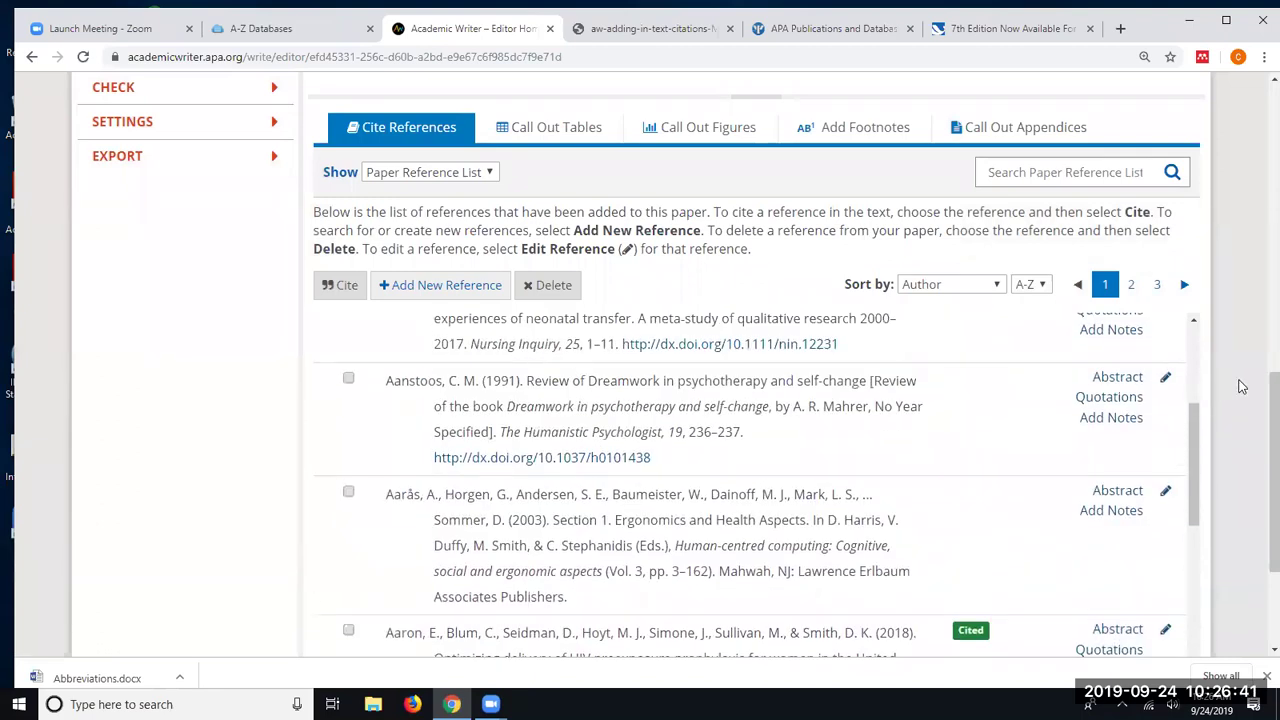
pyautogui.scroll(-1, 1240, 386)
pyautogui.scroll(-1, 1240, 386)
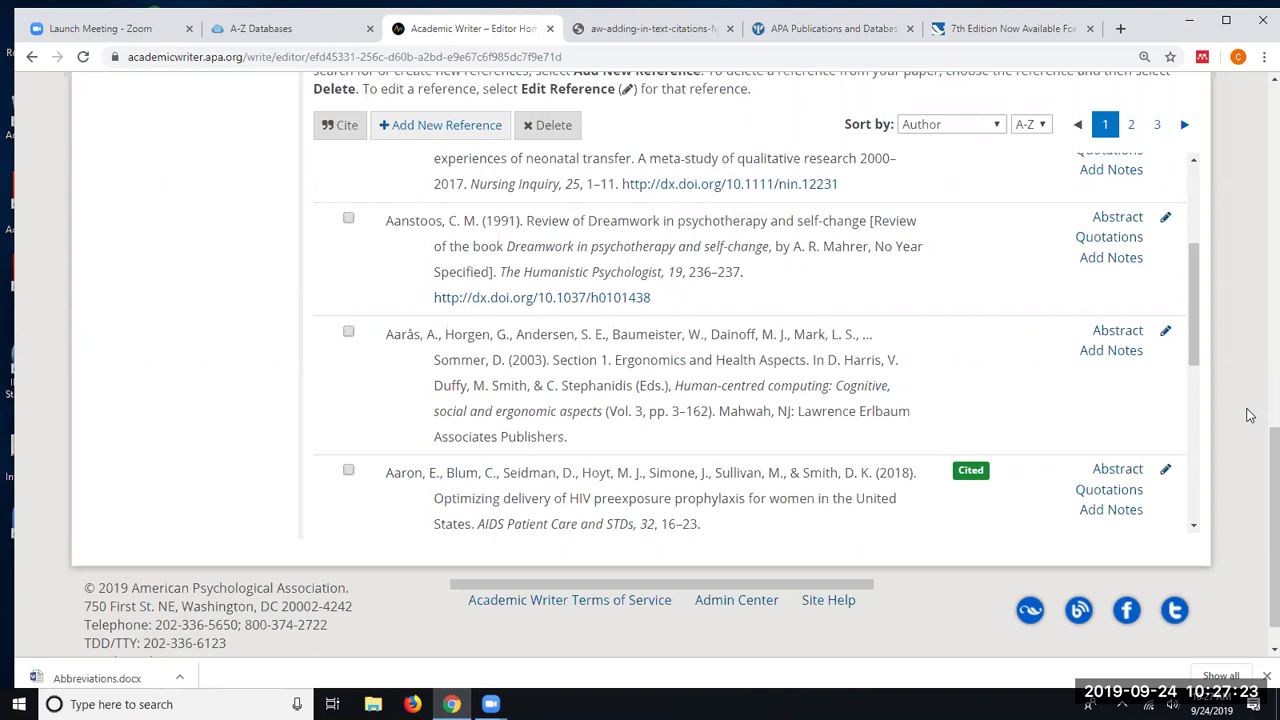
pyautogui.scroll(6, 1248, 415)
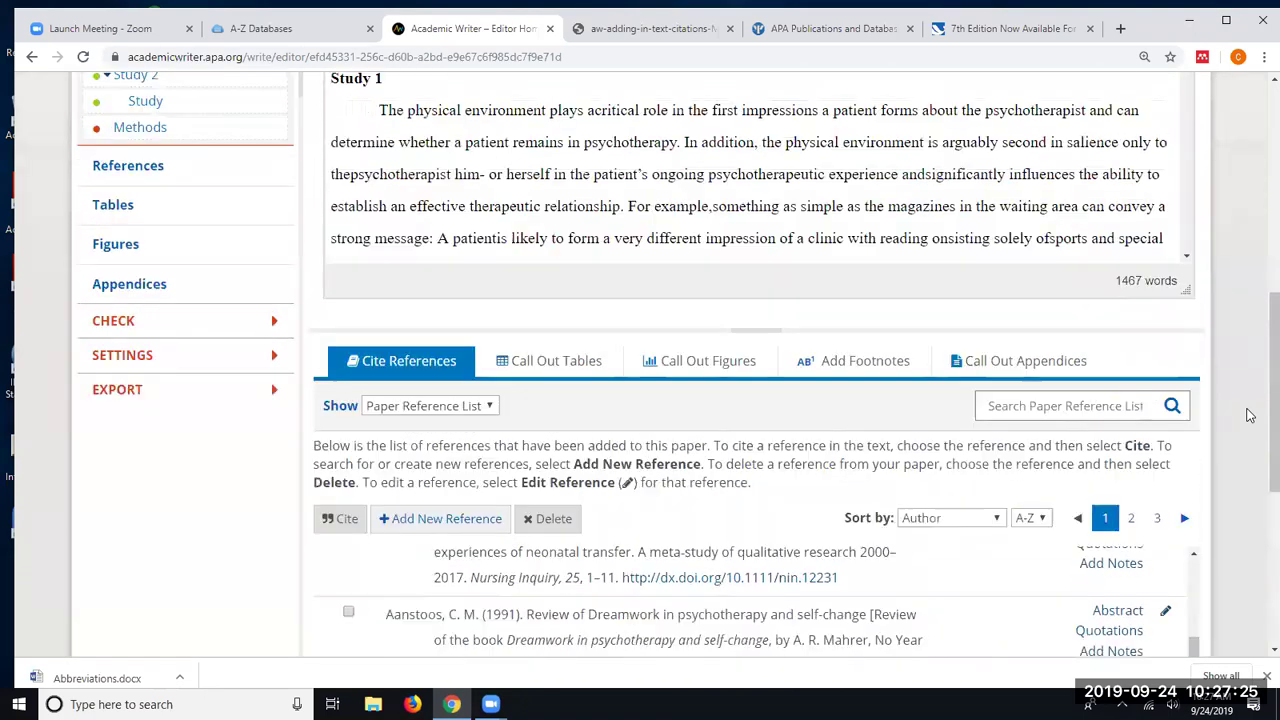
# - Expand the Main Menu's CHECK section to list Check References and Match Reference Citations
pyautogui.scroll(2, 1248, 415)
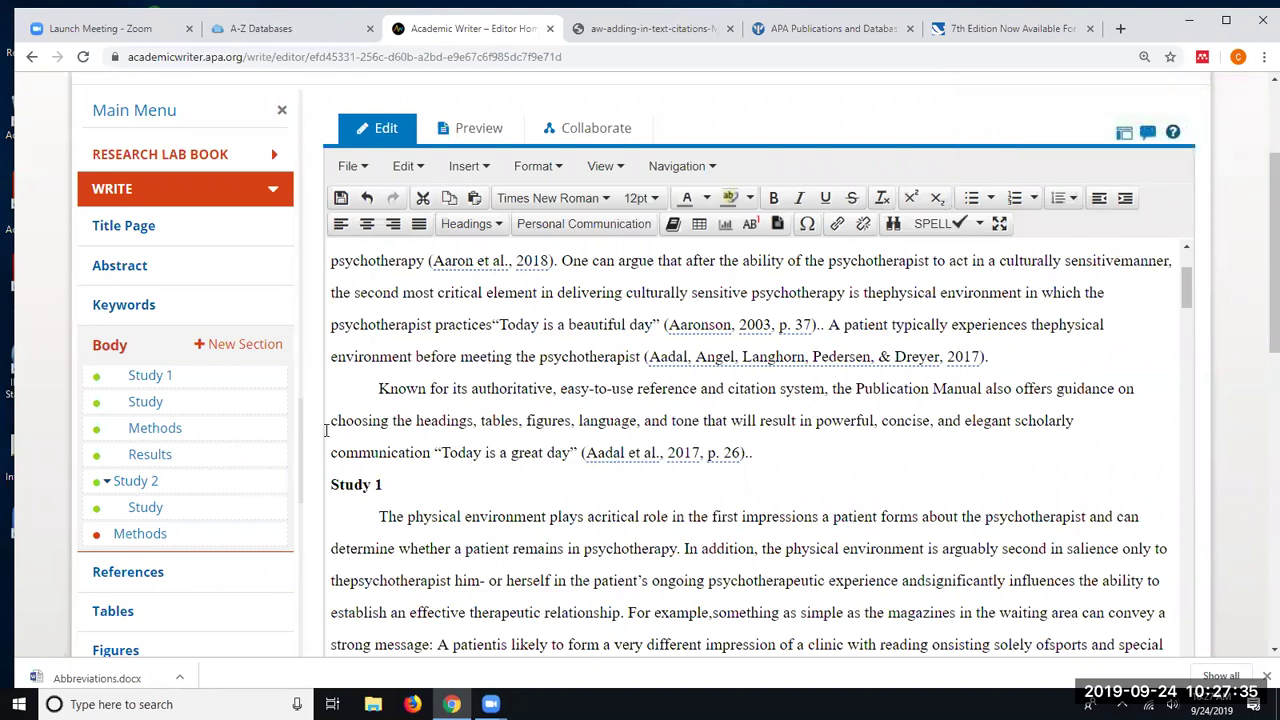
pyautogui.scroll(-3, 42, 425)
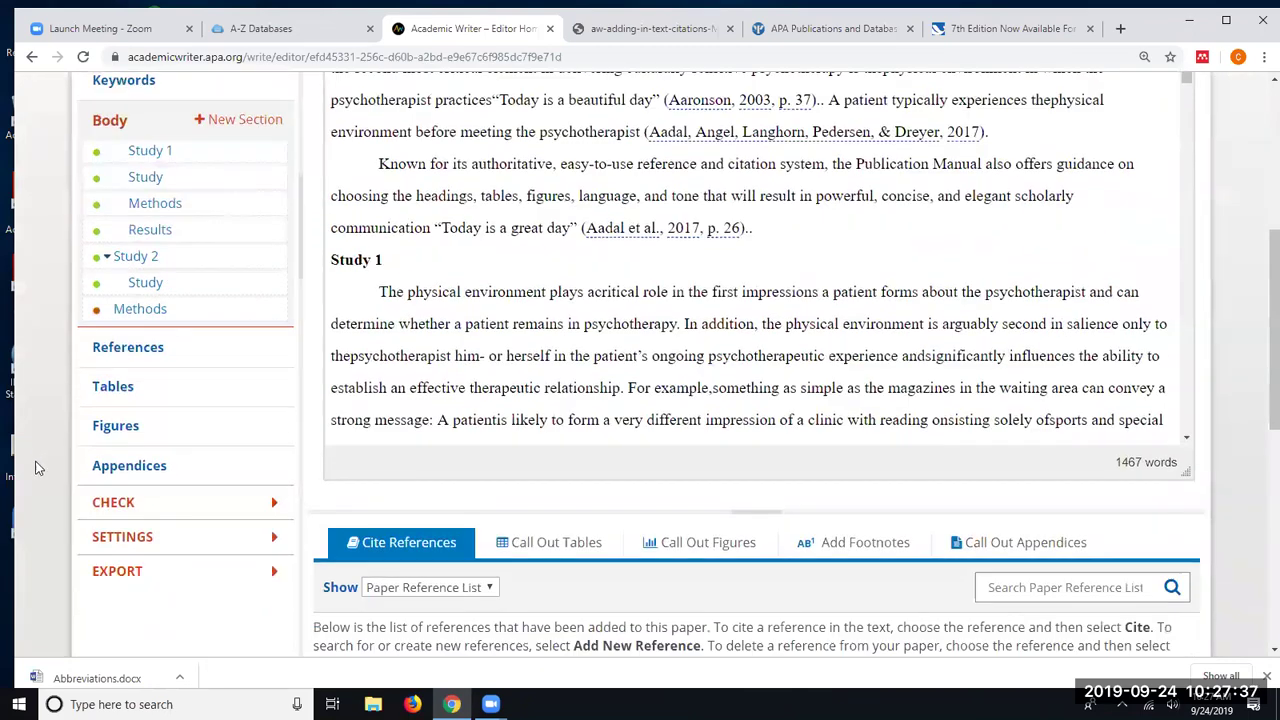
pyautogui.click(113, 487)
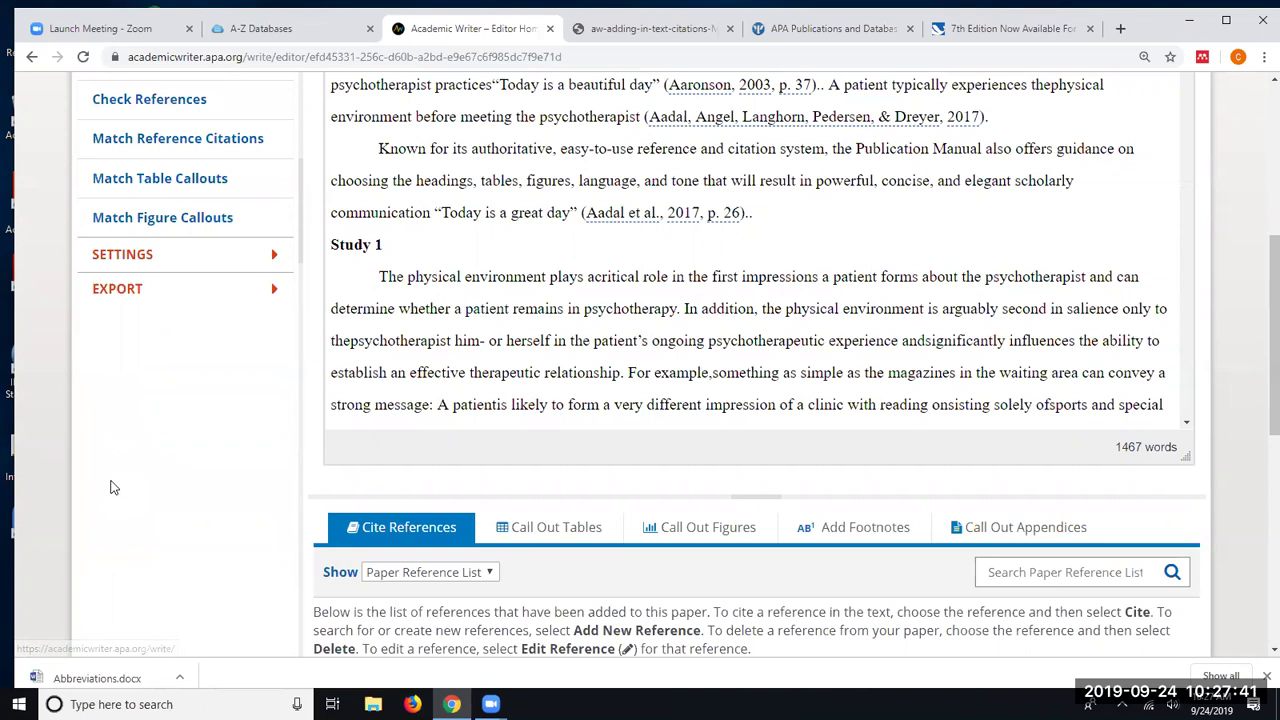
pyautogui.scroll(2, 113, 217)
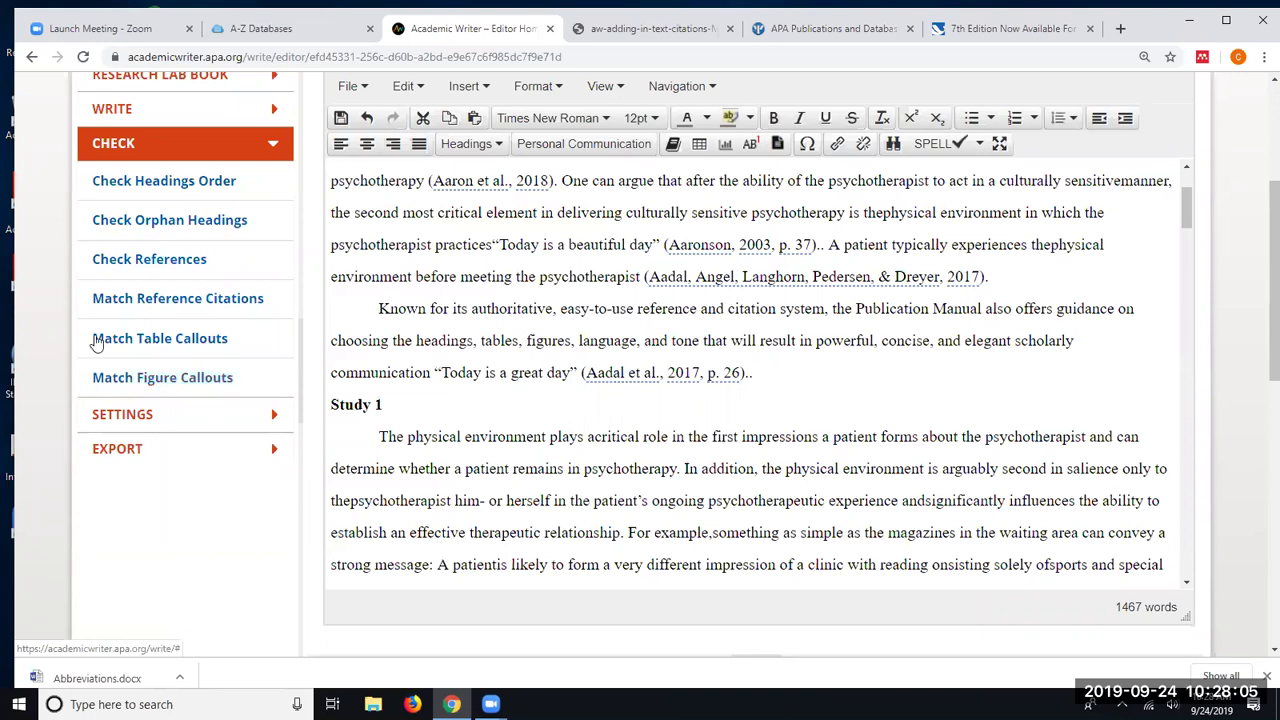
# - Run Check References on the paper and close its result
pyautogui.click(125, 262)
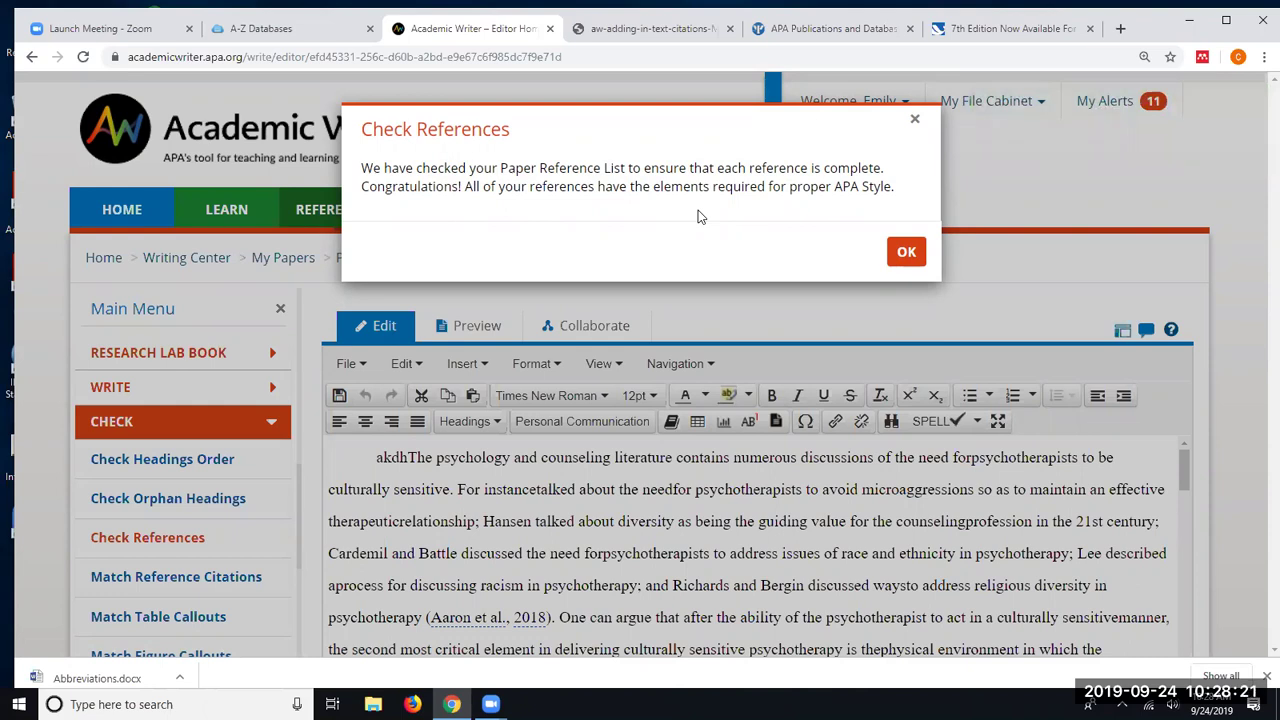
pyautogui.click(224, 355)
pyautogui.scroll(-1, 224, 355)
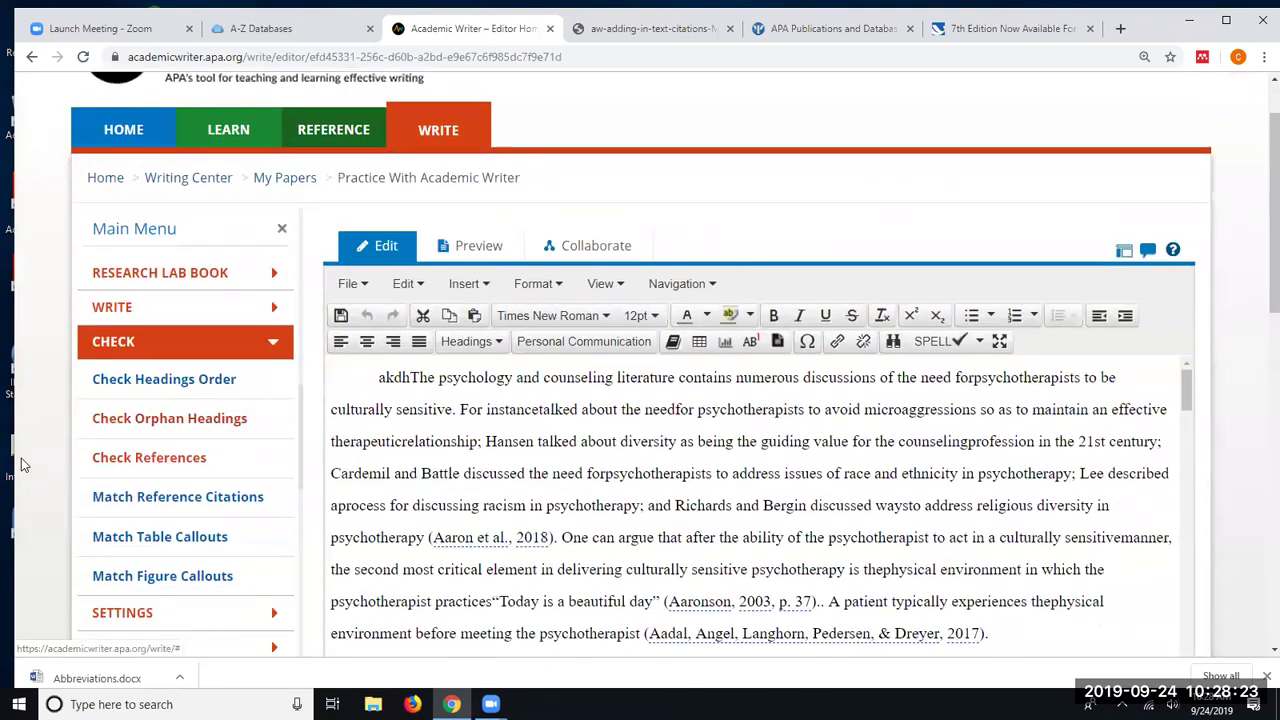
# - Run Match Reference Citations to find references not cited in the text
pyautogui.click(120, 497)
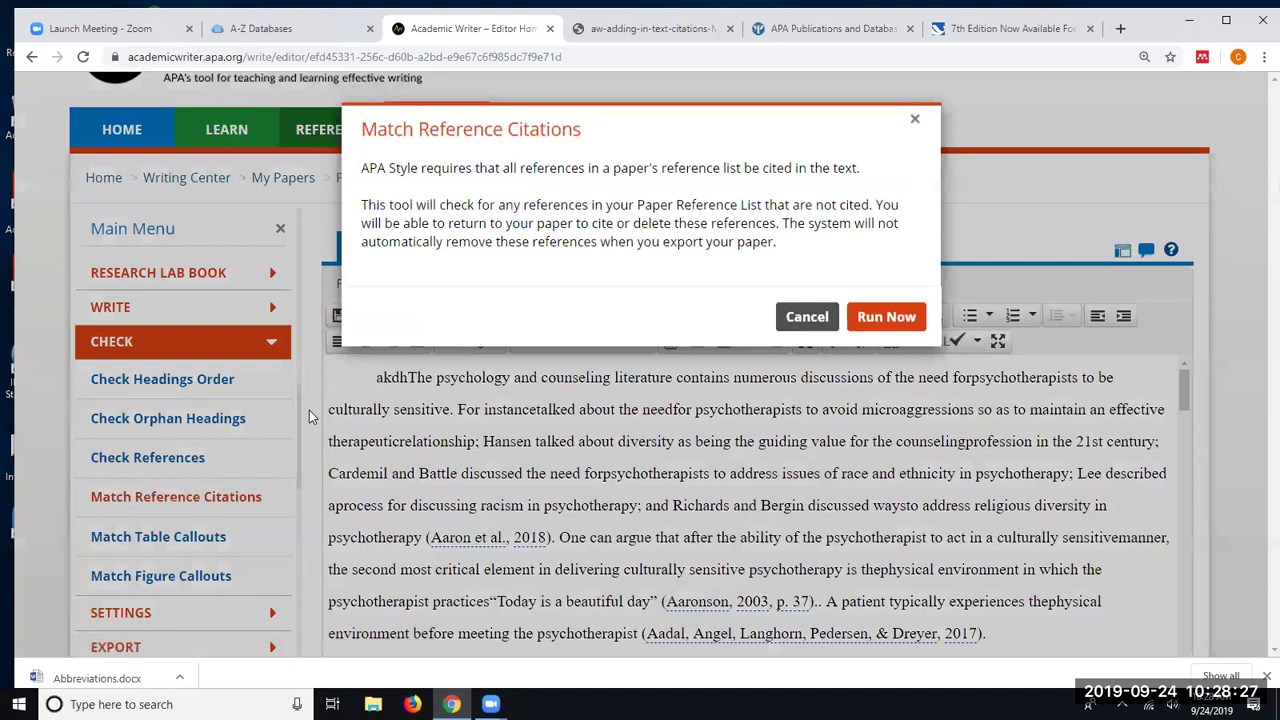
pyautogui.click(905, 328)
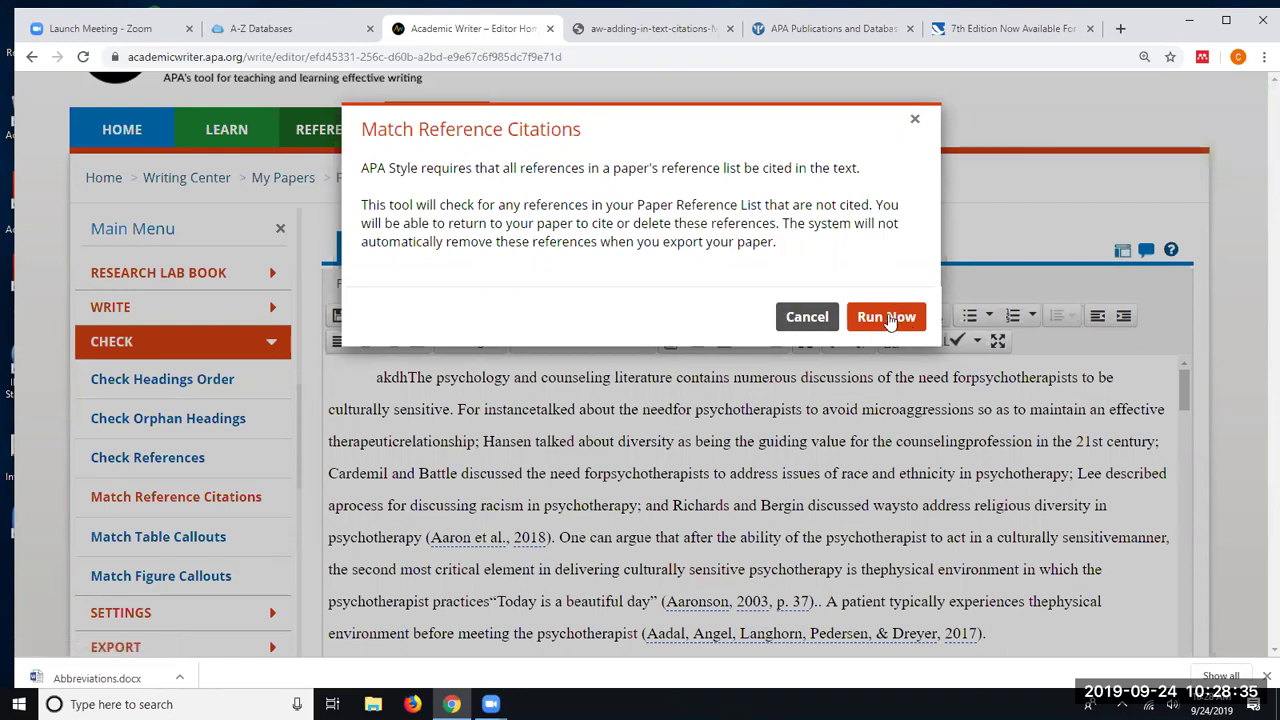
pyautogui.click(888, 318)
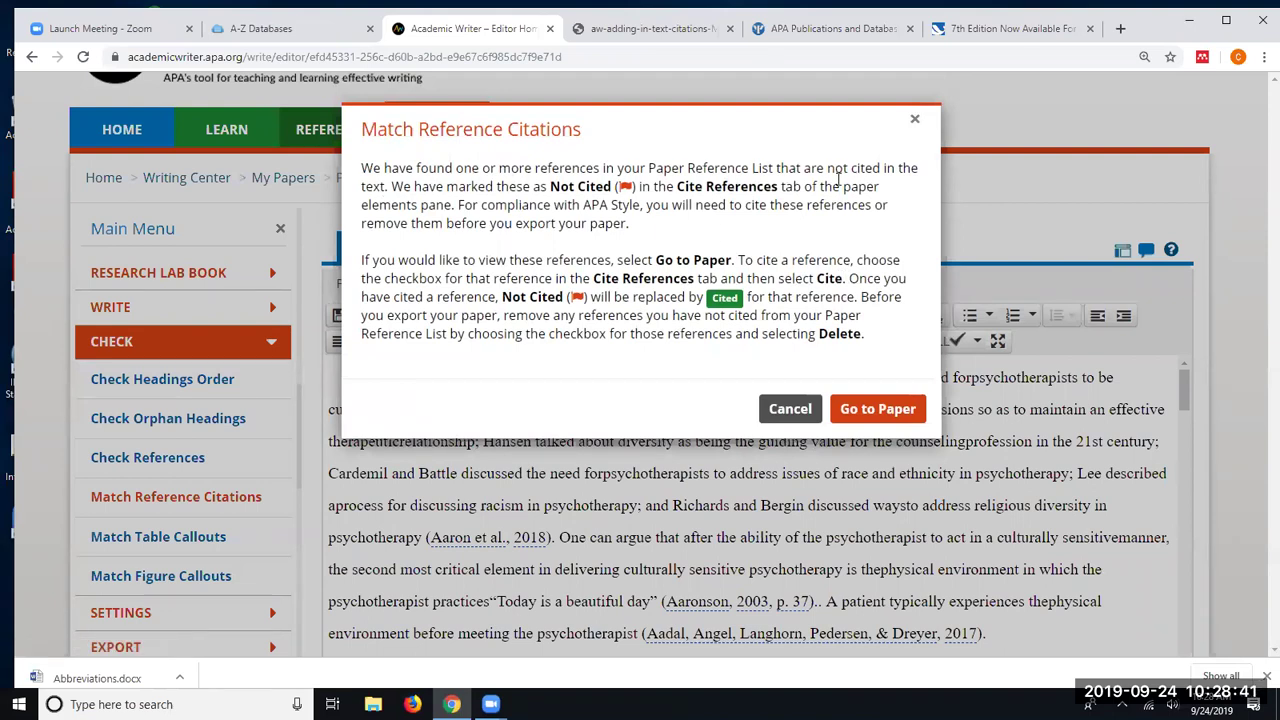
# - Go back to the paper and review the reference list flagging Aanstoos (1991) as not cited
pyautogui.click(873, 410)
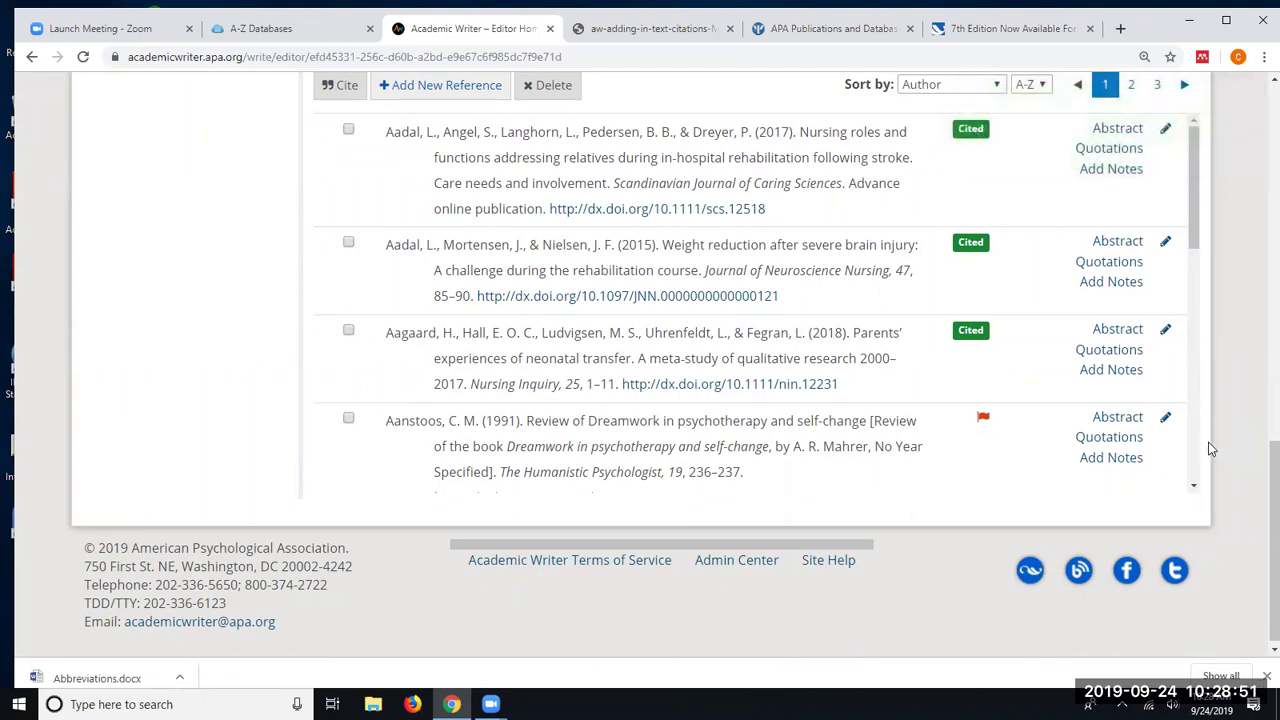
pyautogui.scroll(4, 1208, 442)
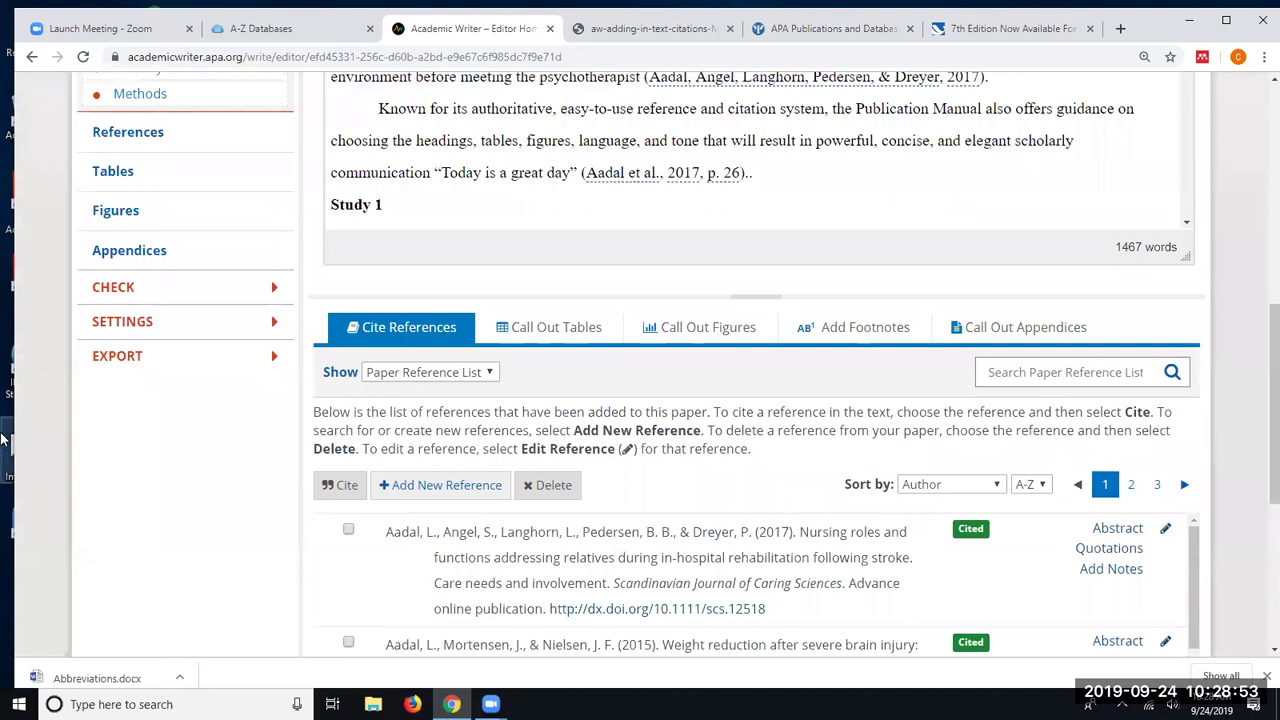
pyautogui.scroll(1, 158, 229)
pyautogui.scroll(-1, 158, 229)
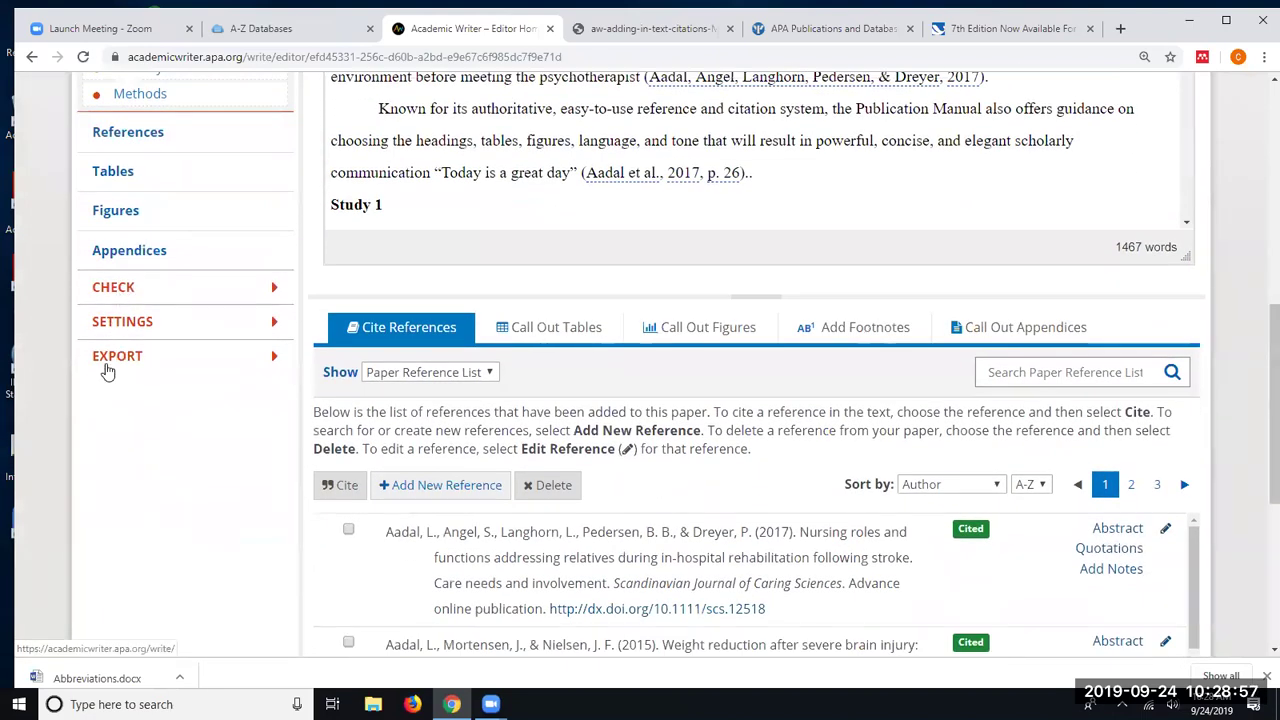
pyautogui.scroll(5, 50, 394)
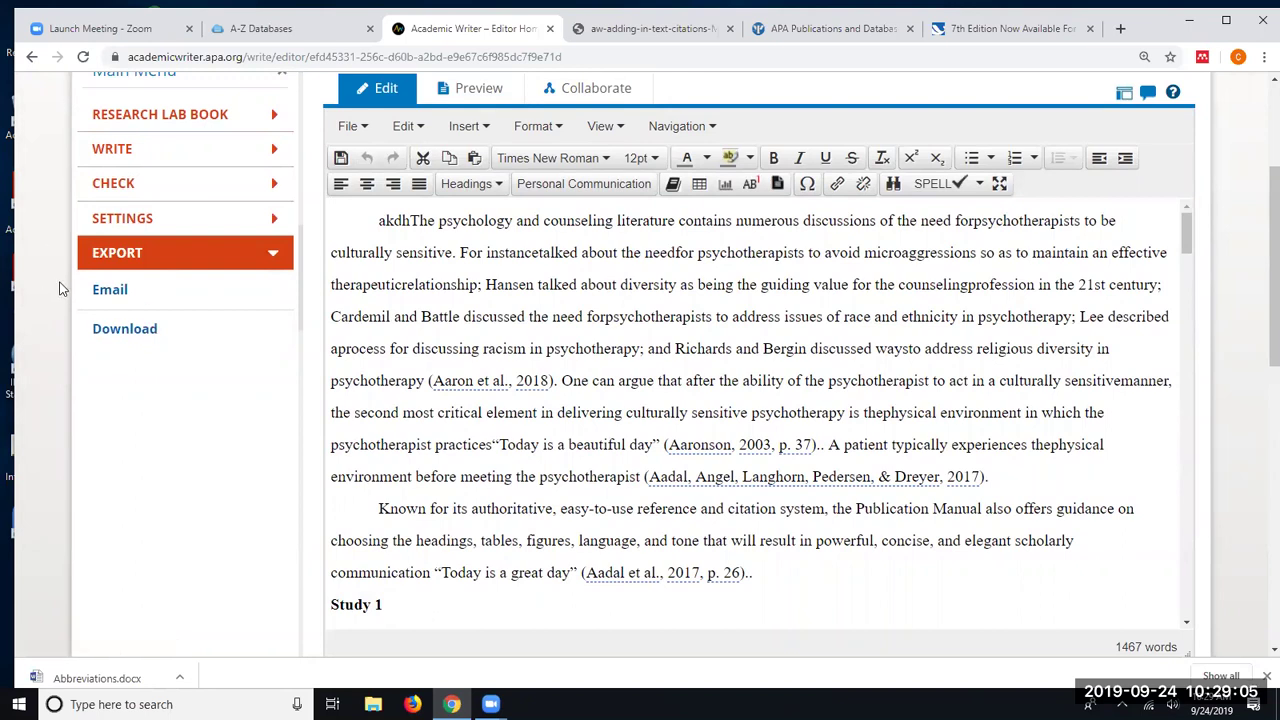
# - View the Export section's Email and Download options for the paper
pyautogui.click(110, 292)
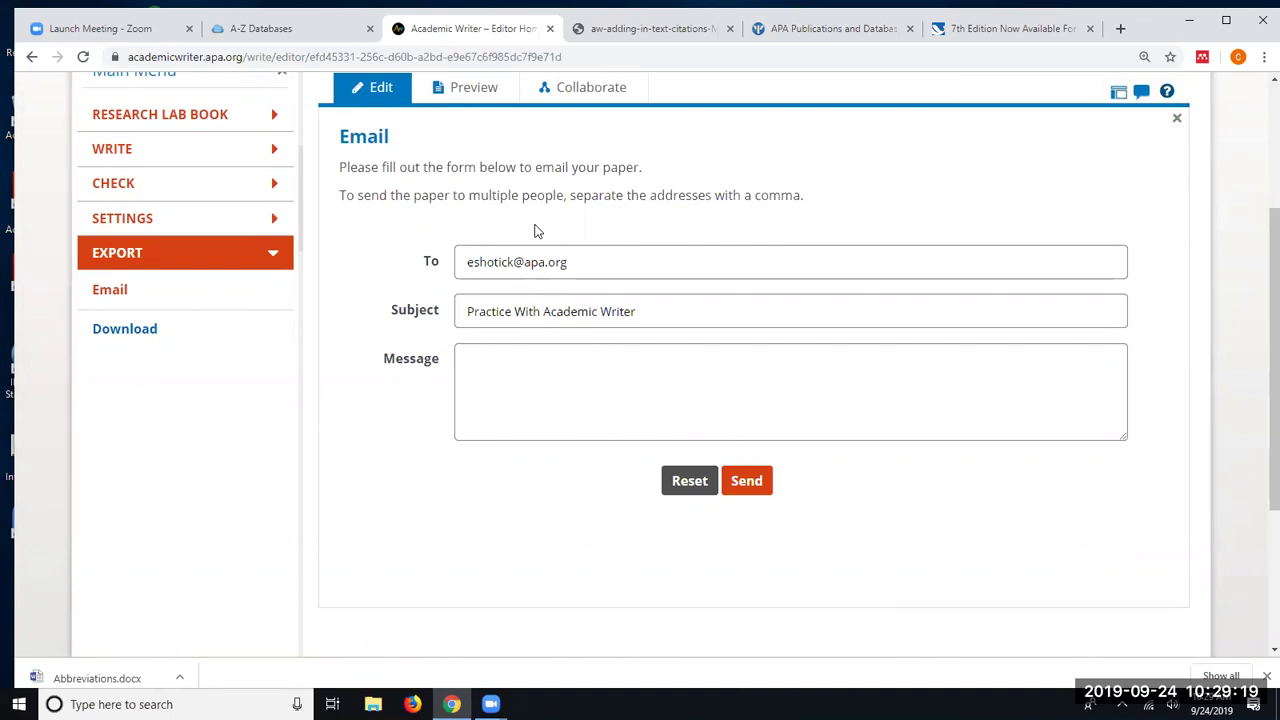
pyautogui.click(118, 330)
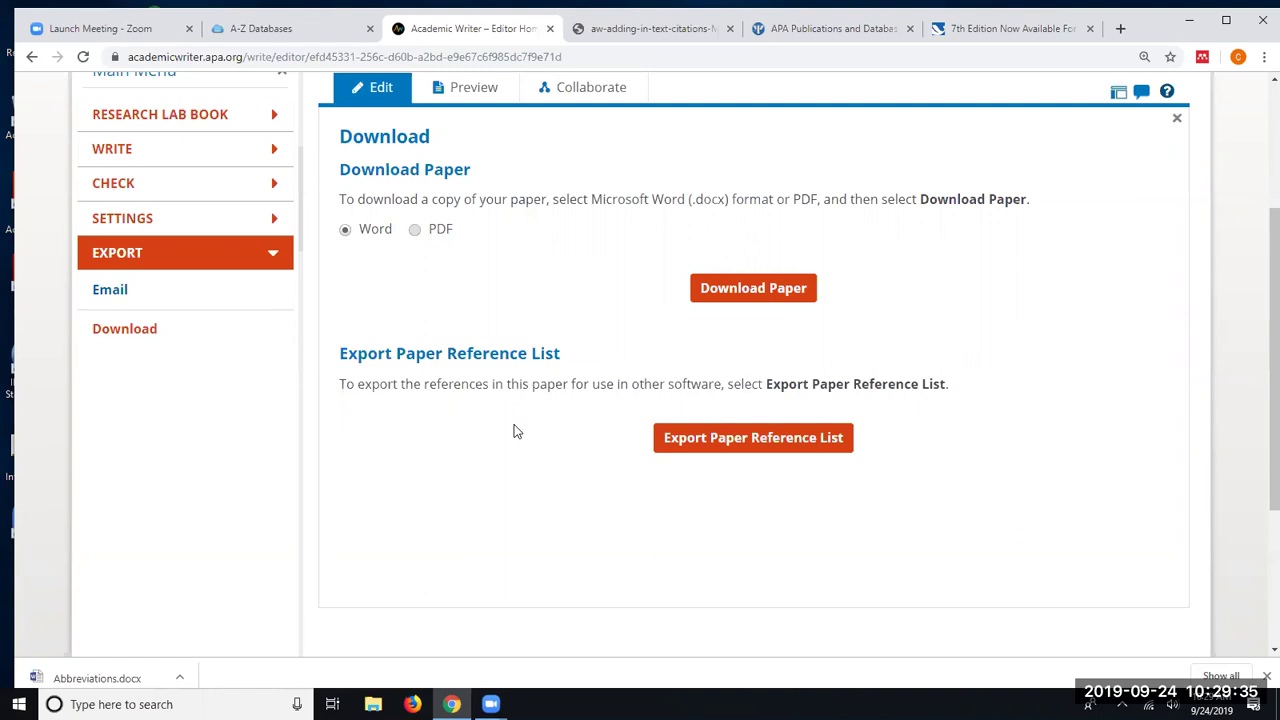
pyautogui.scroll(3, 514, 431)
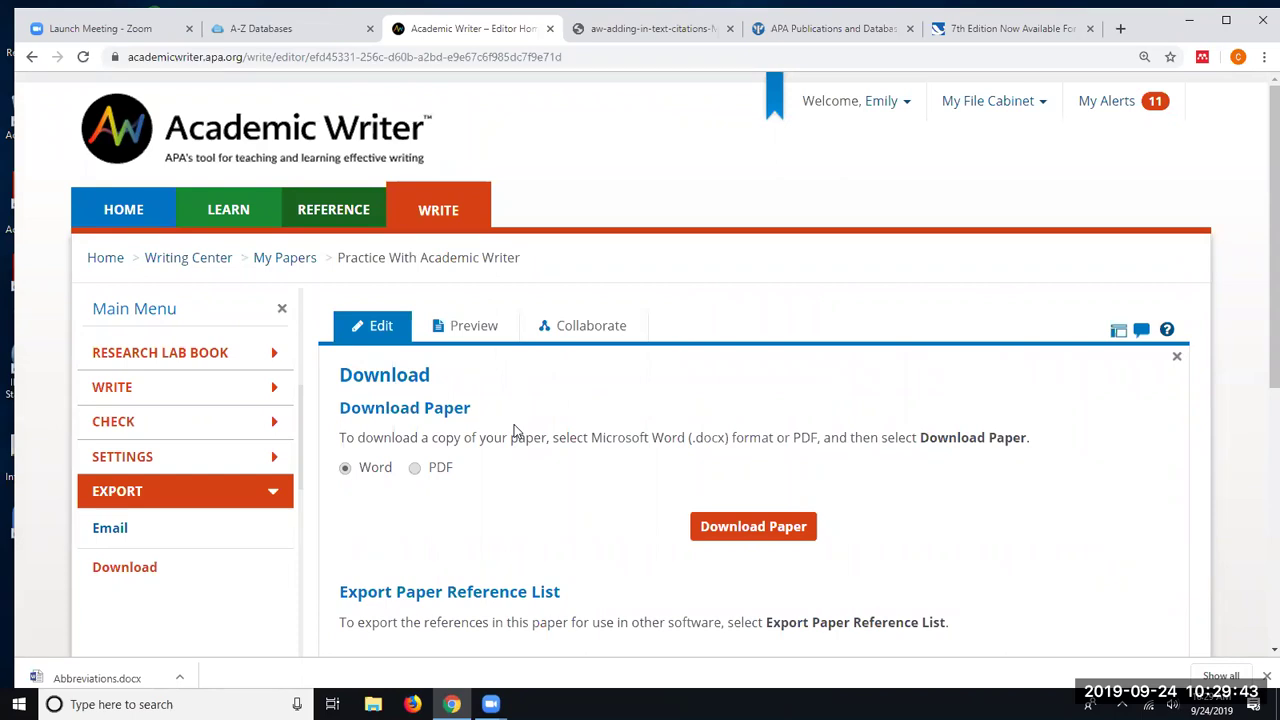
# - Expand Write in the Main Menu and open the paper's Collaborate tab
pyautogui.click(123, 392)
pyautogui.scroll(-1, 61, 459)
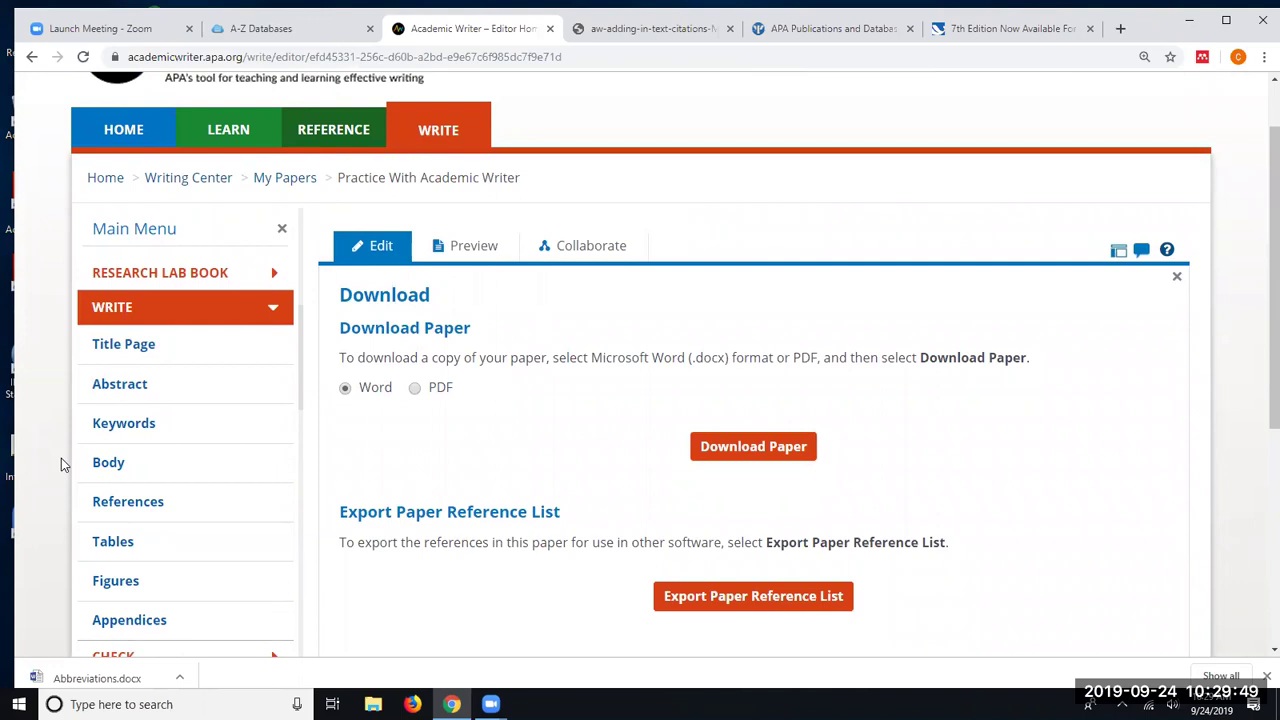
pyautogui.click(598, 250)
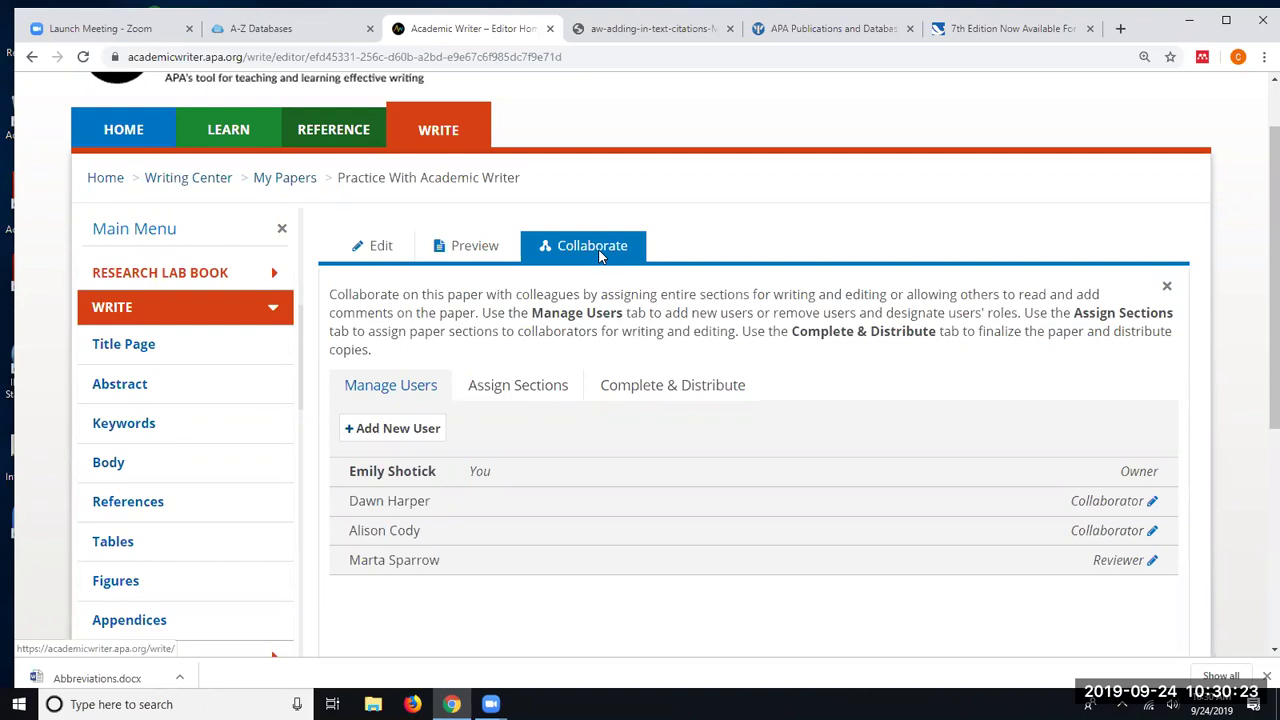
# - Start adding a new user, then view the Assign Sections tab for collaborators
pyautogui.click(398, 430)
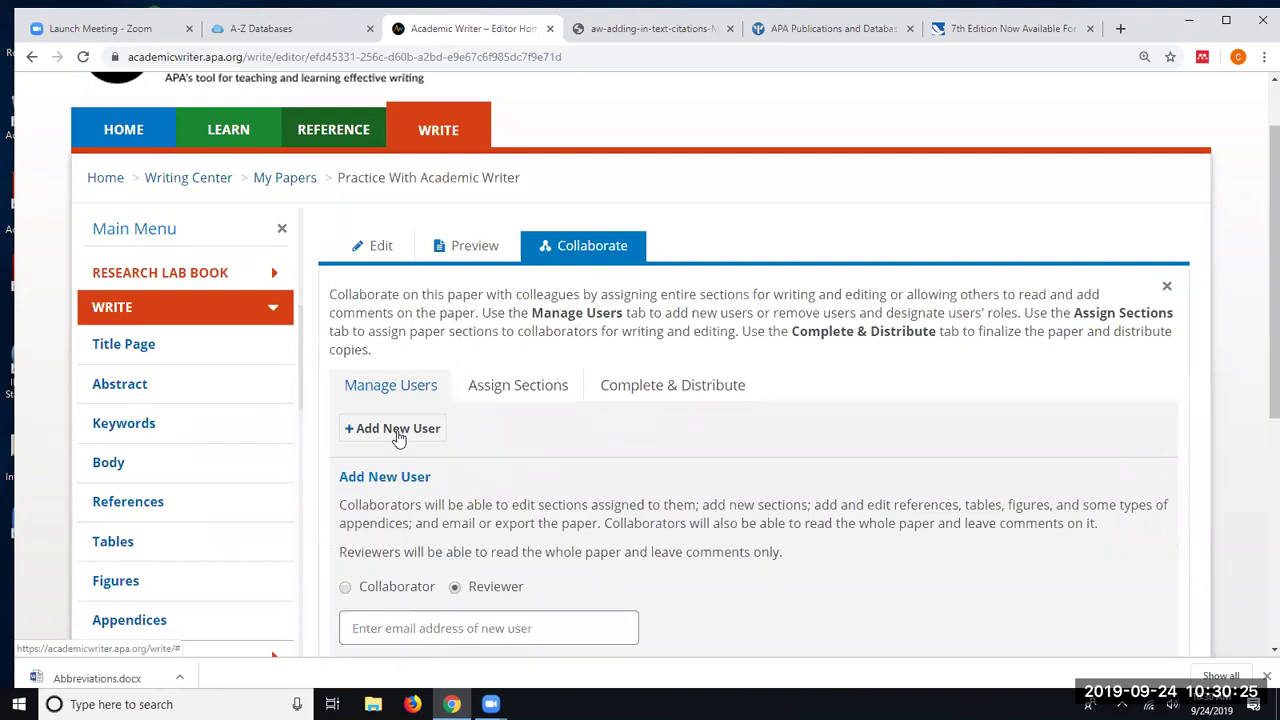
pyautogui.scroll(-3, 504, 408)
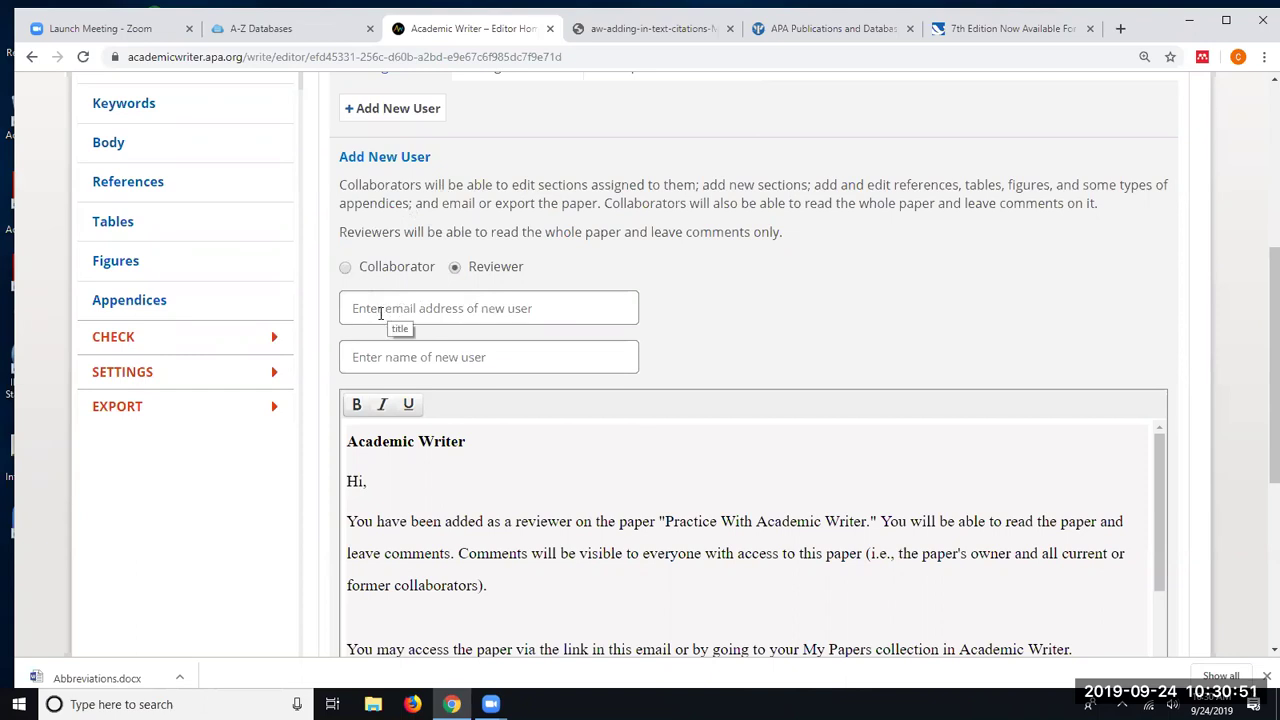
pyautogui.scroll(-3, 529, 381)
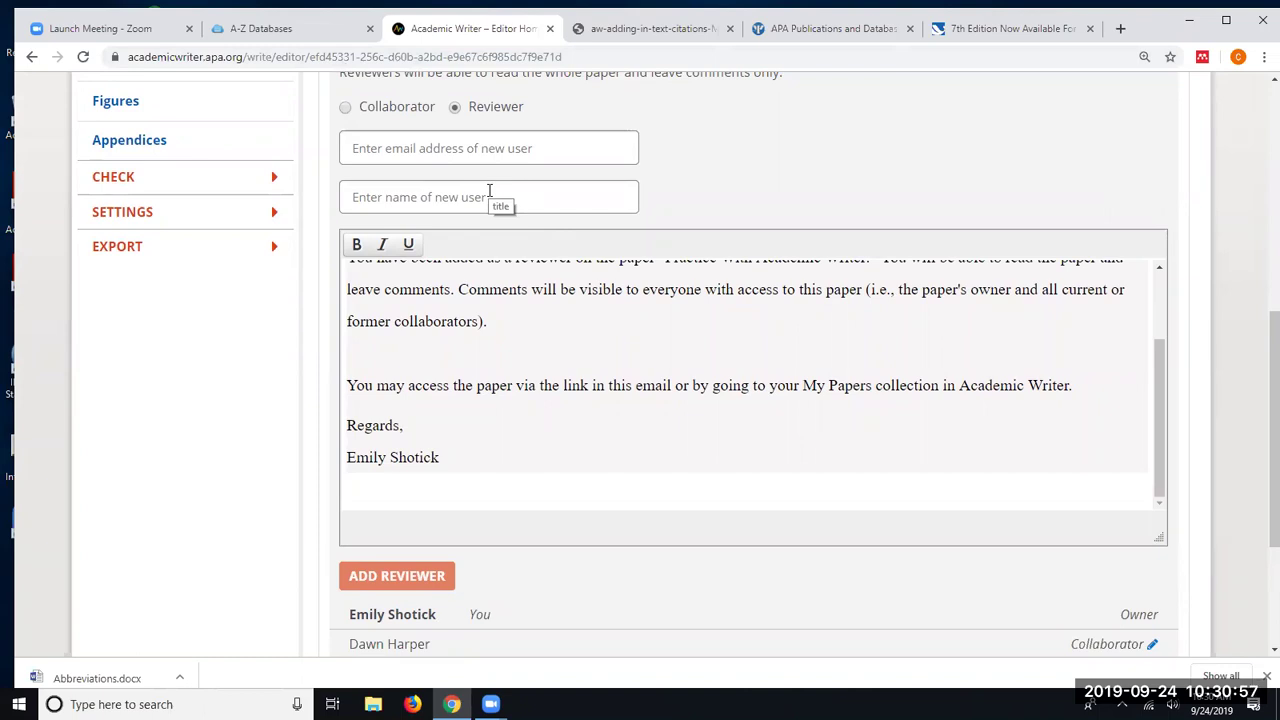
pyautogui.scroll(-2, 632, 258)
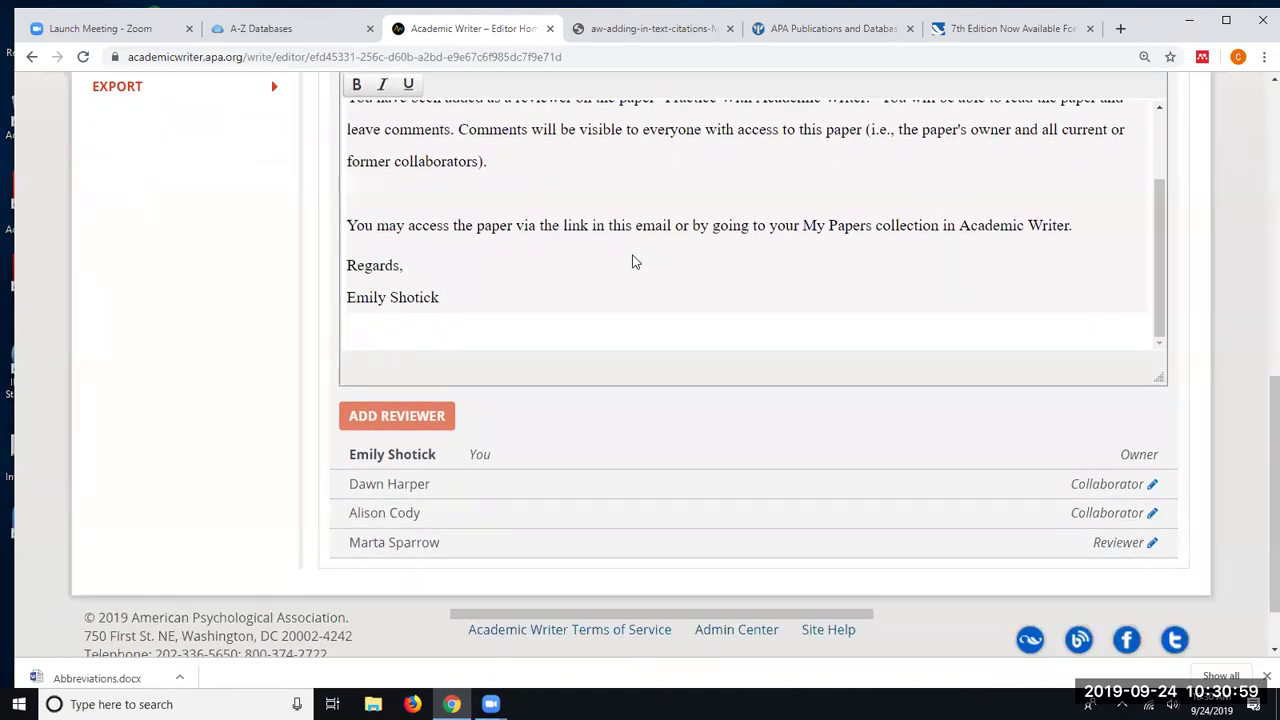
pyautogui.scroll(3, 566, 362)
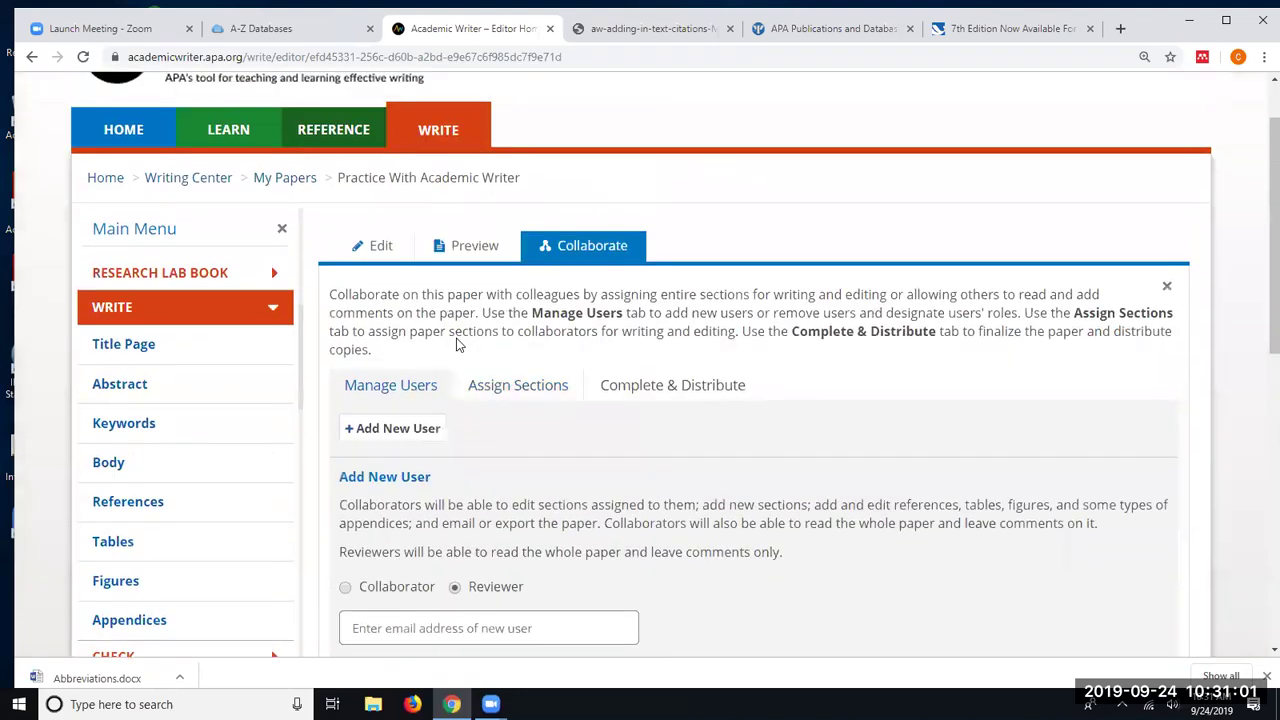
pyautogui.click(504, 391)
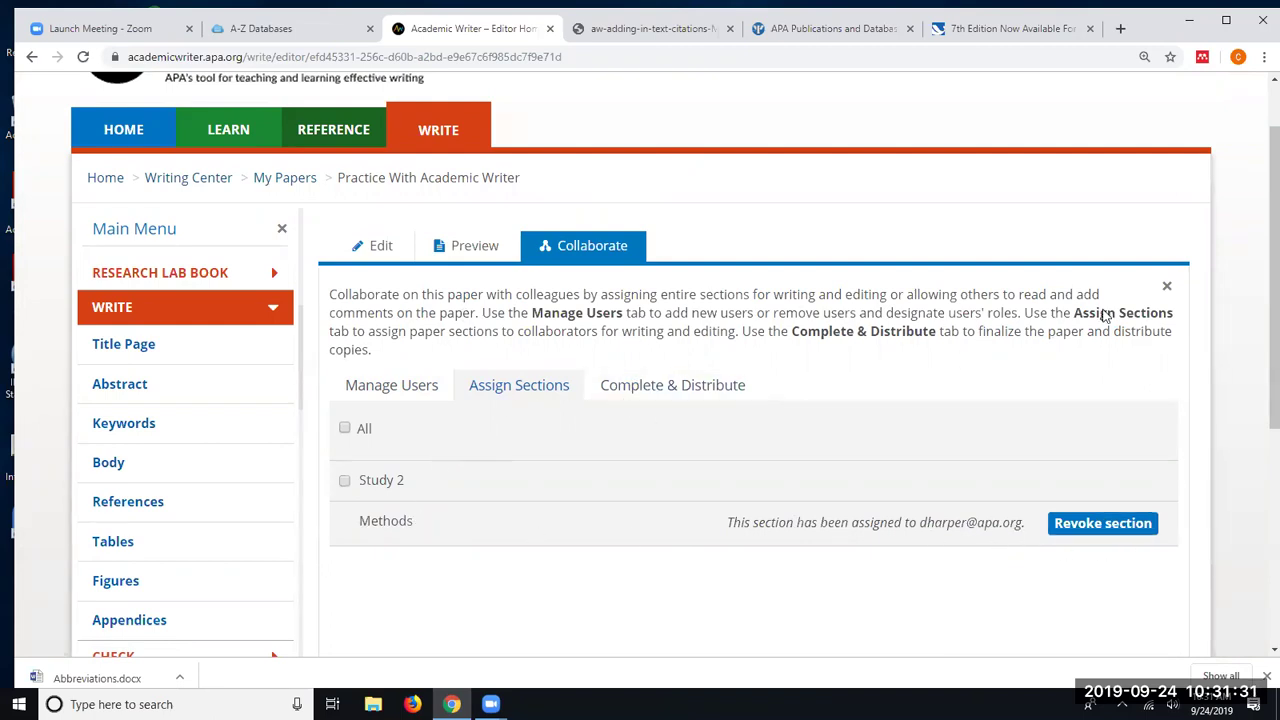
# - Close the Collaborate and Download panels to return to the paper's body editor
pyautogui.click(1166, 288)
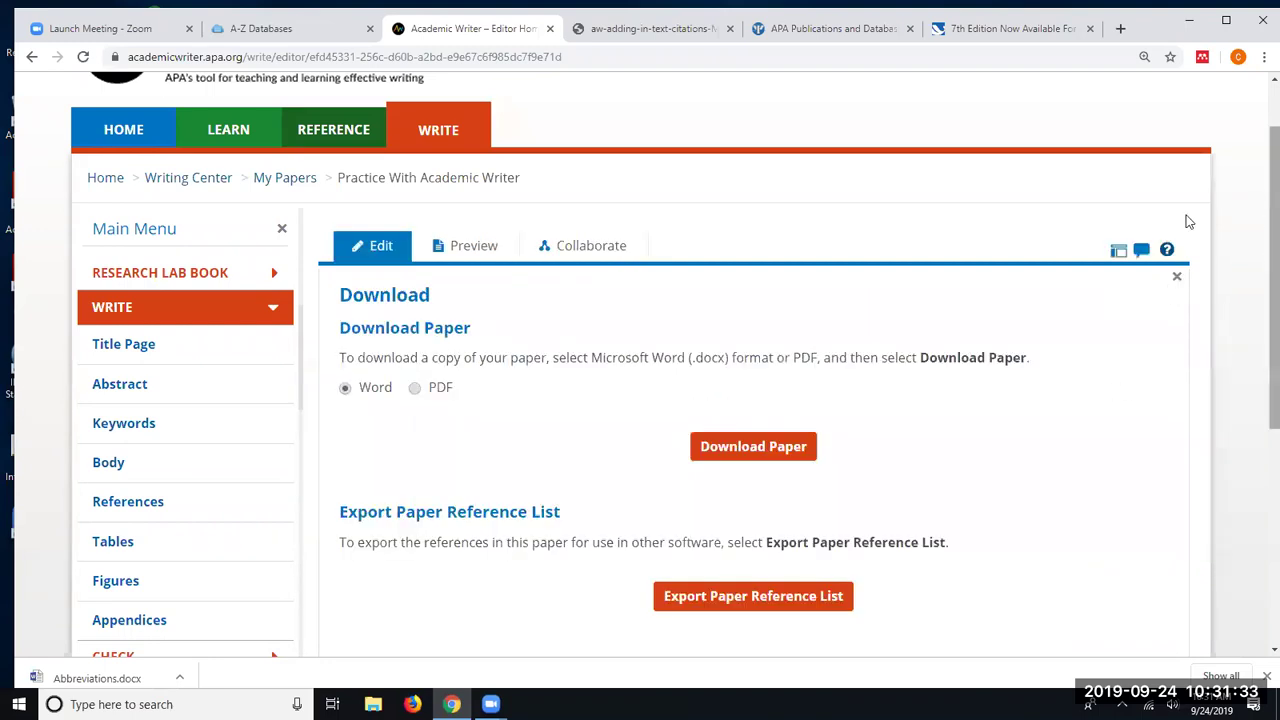
pyautogui.click(1178, 280)
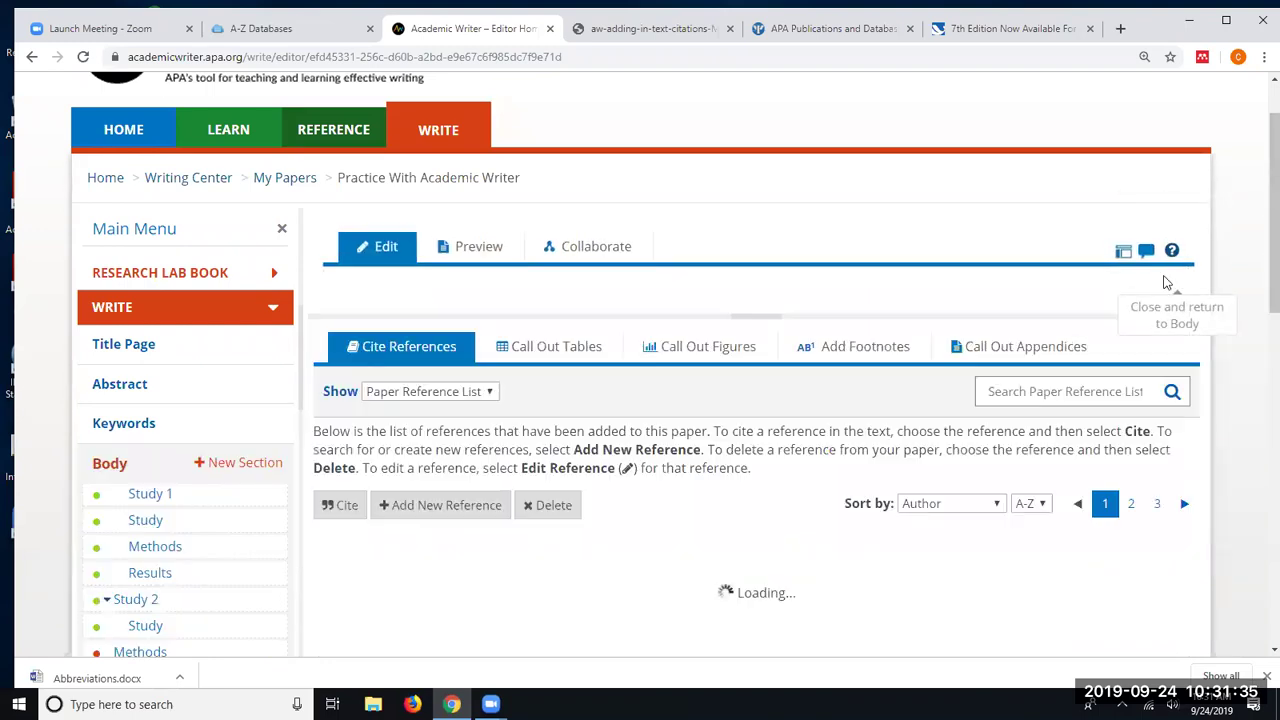
pyautogui.scroll(-5, 1160, 330)
pyautogui.scroll(-8, 1160, 340)
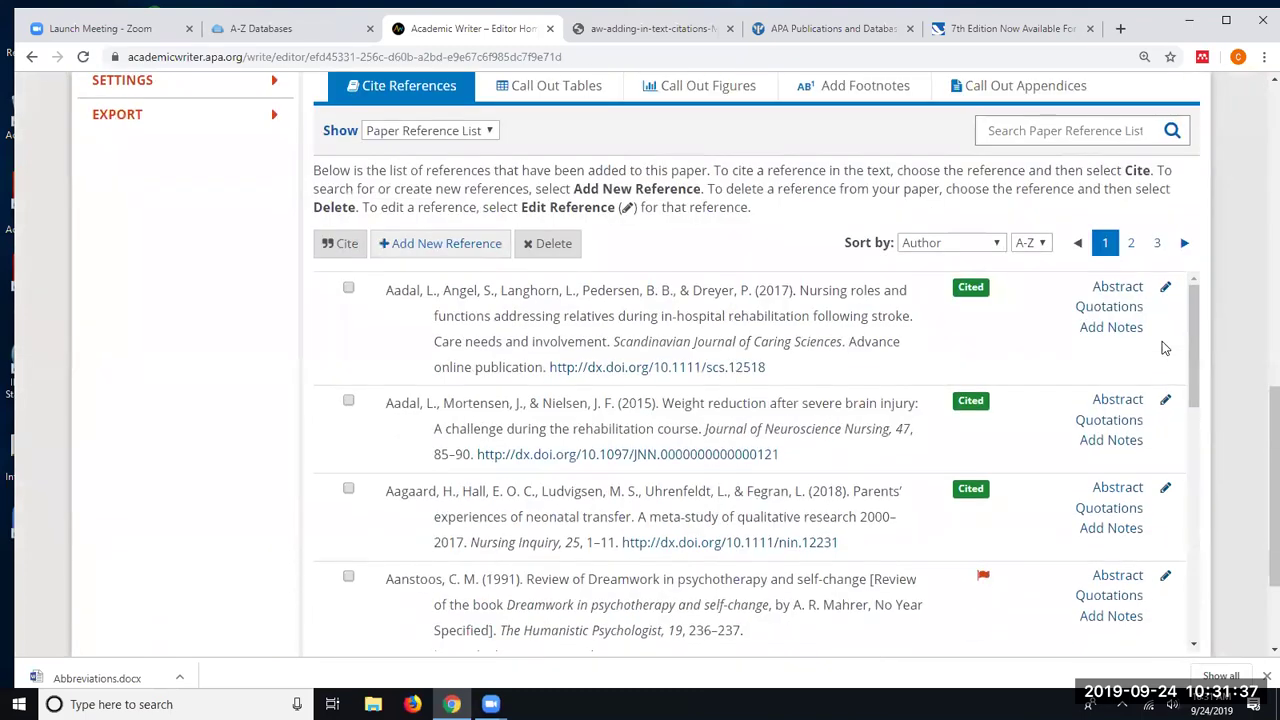
# - Review the Body's citations (Aaronson, 2003, p. 37) and (Aadal et al., 2017, p. 26)
pyautogui.scroll(3, 1235, 318)
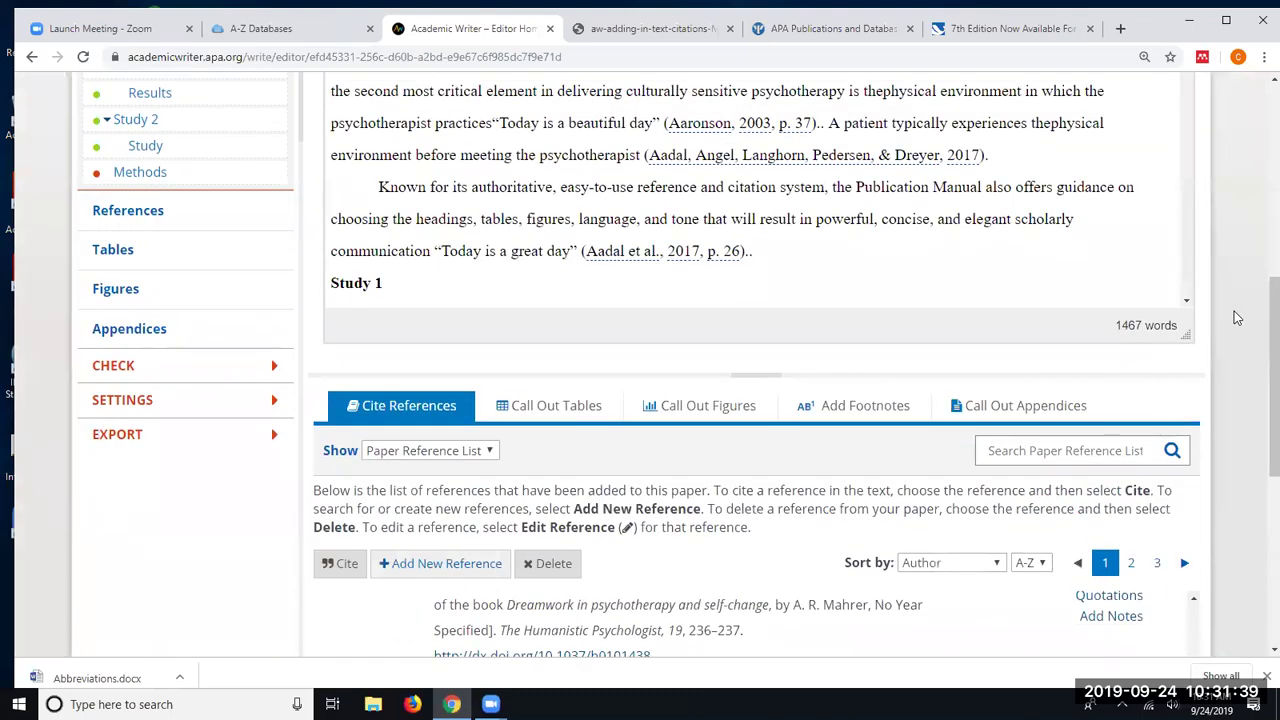
pyautogui.scroll(-10, 1089, 214)
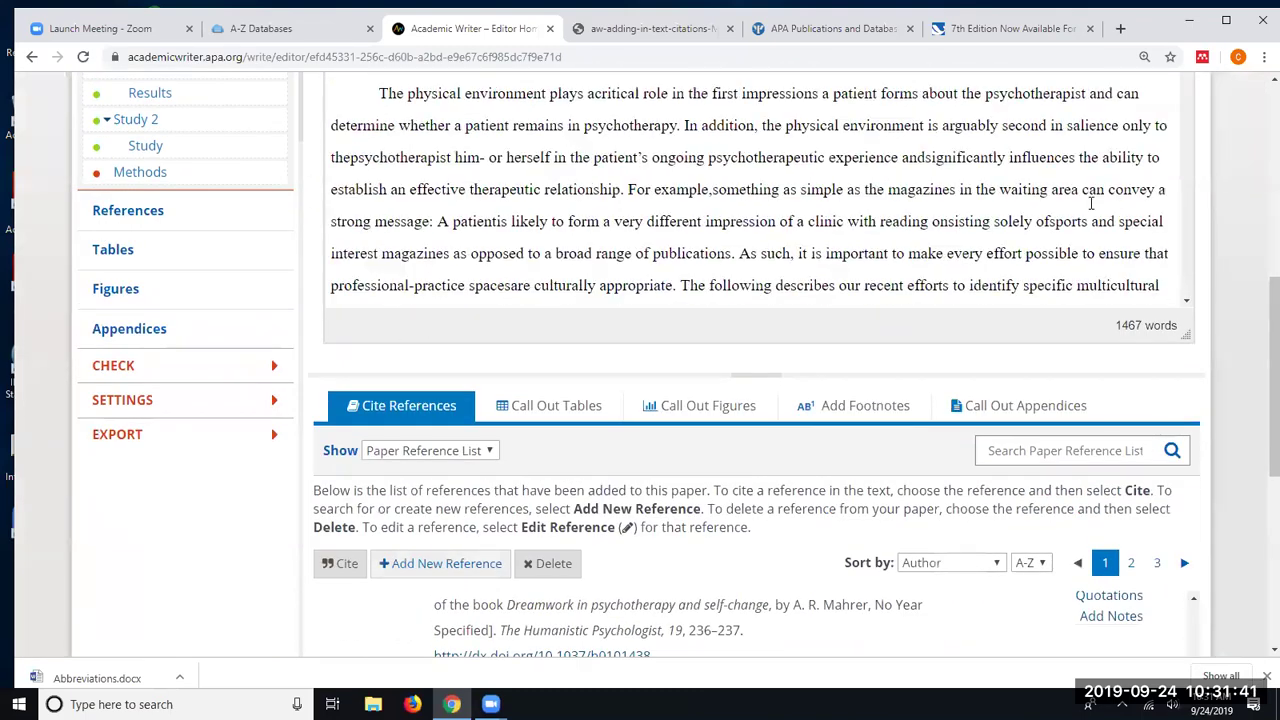
pyautogui.scroll(3, 1257, 270)
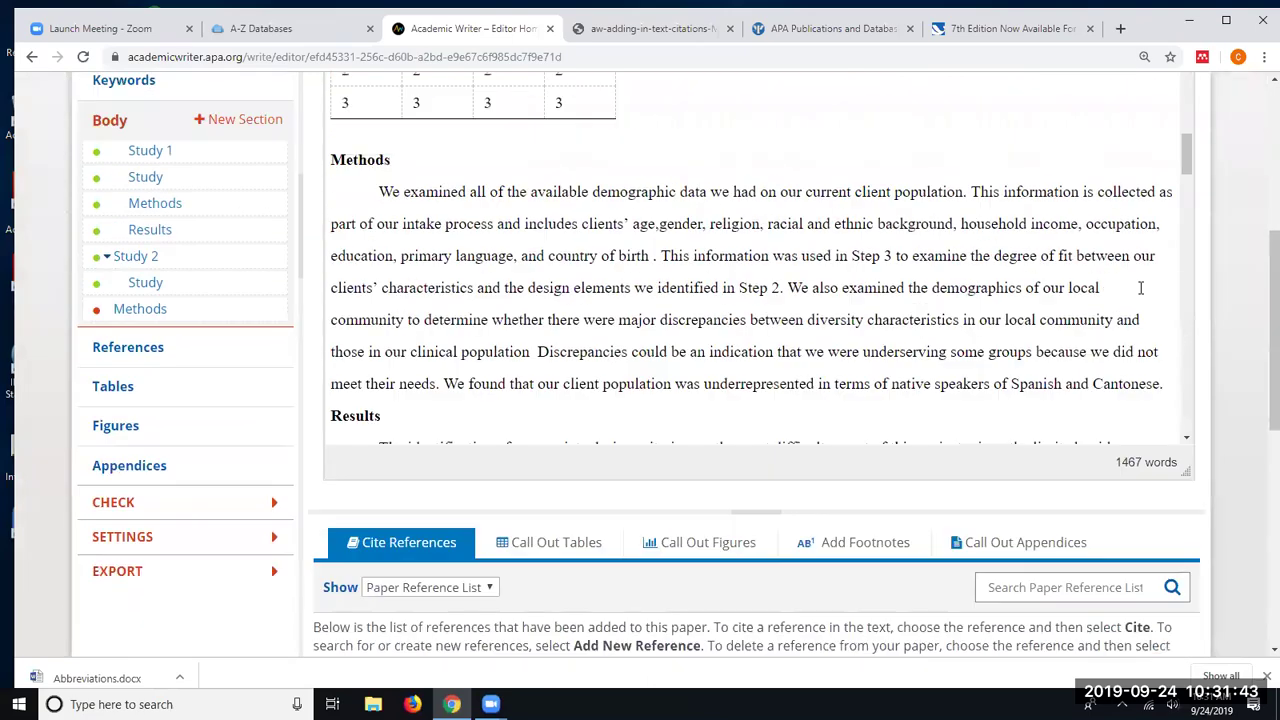
pyautogui.scroll(-6, 1008, 303)
pyautogui.scroll(-12, 1008, 303)
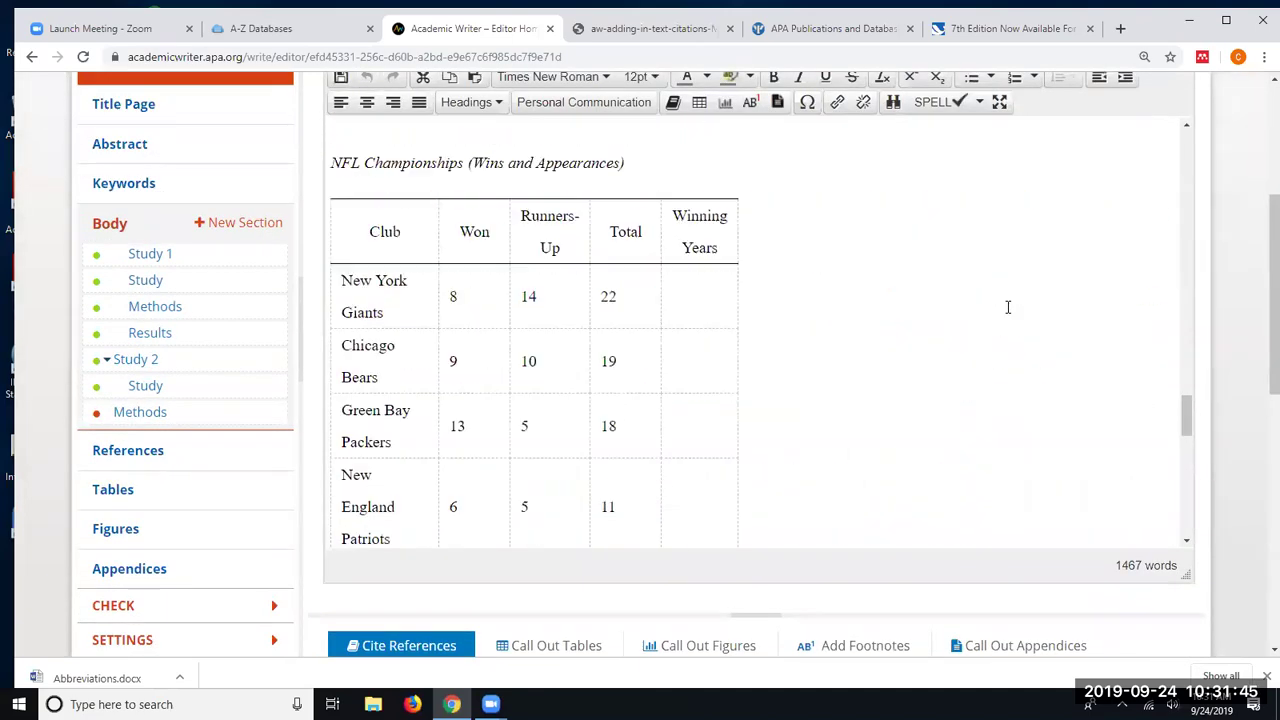
pyautogui.scroll(3, 1008, 305)
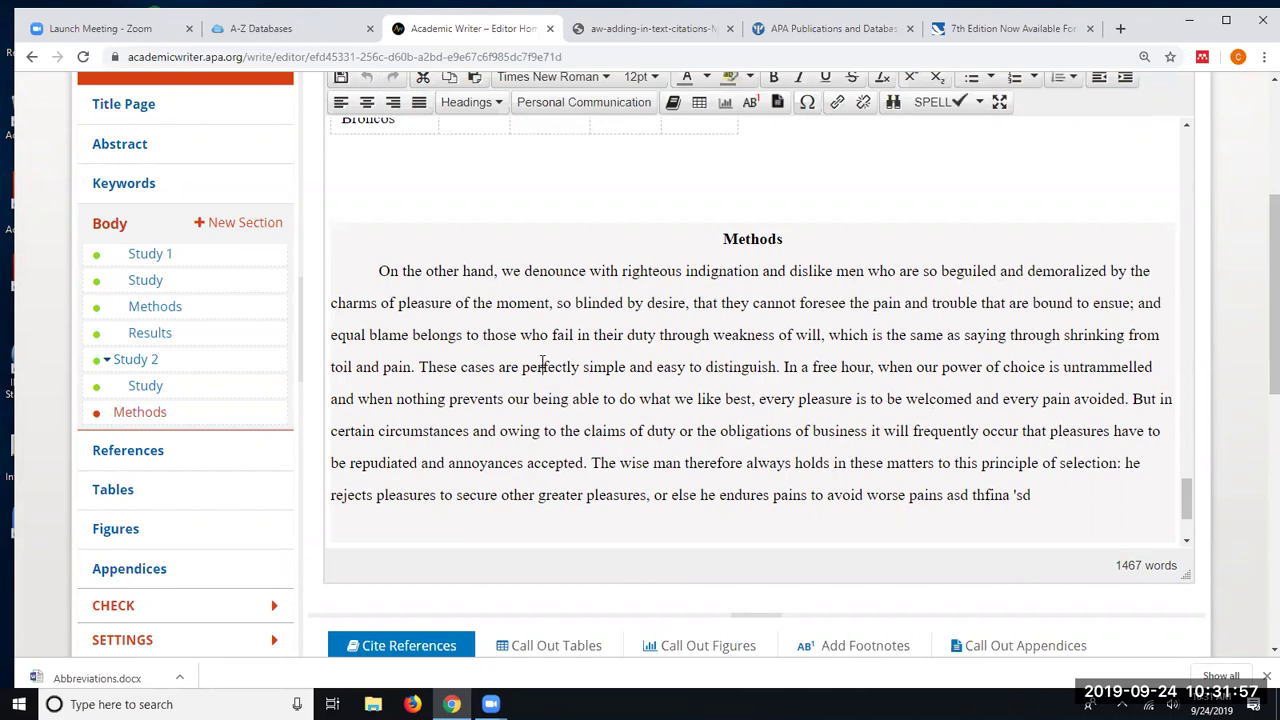
pyautogui.scroll(15, 543, 362)
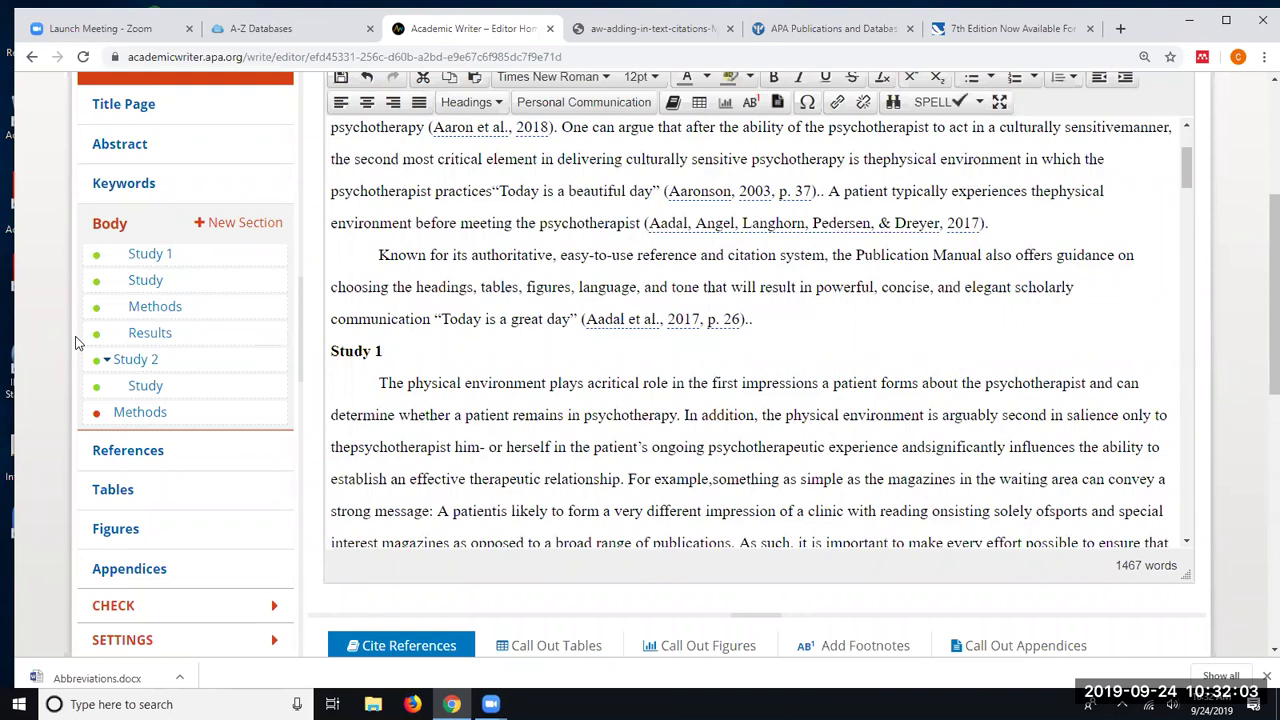
pyautogui.click(96, 416)
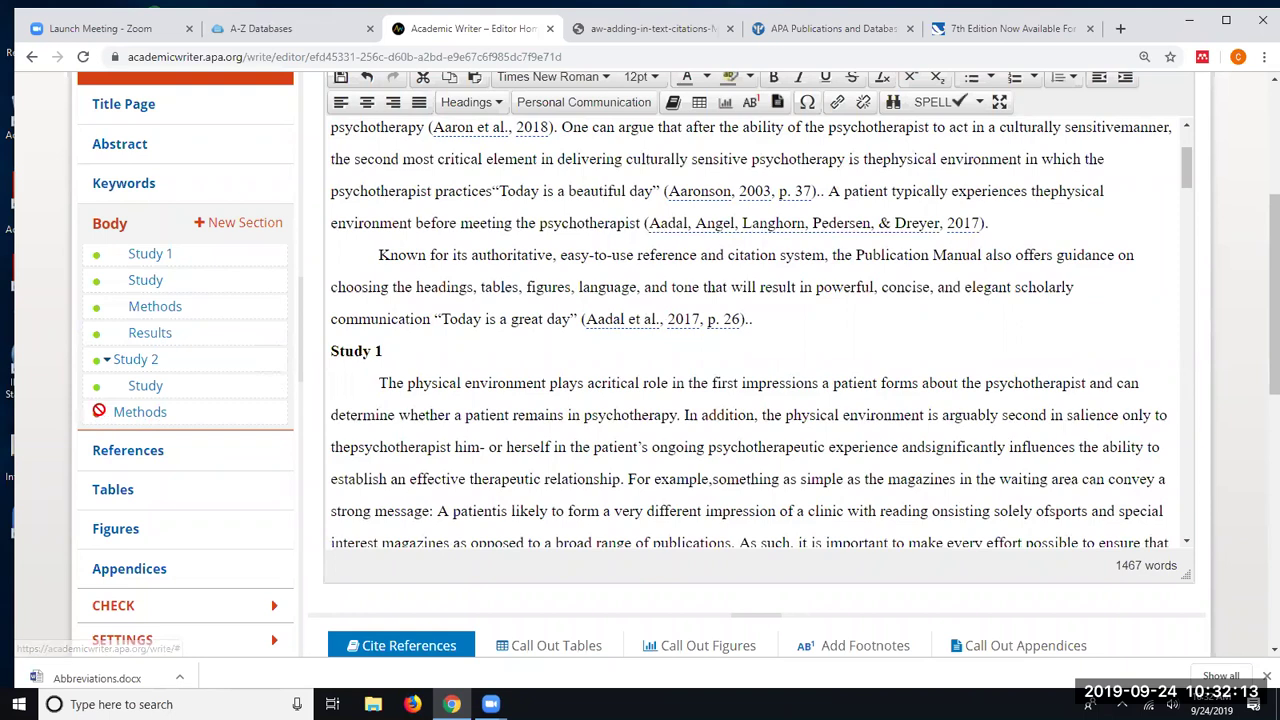
pyautogui.scroll(3, 102, 418)
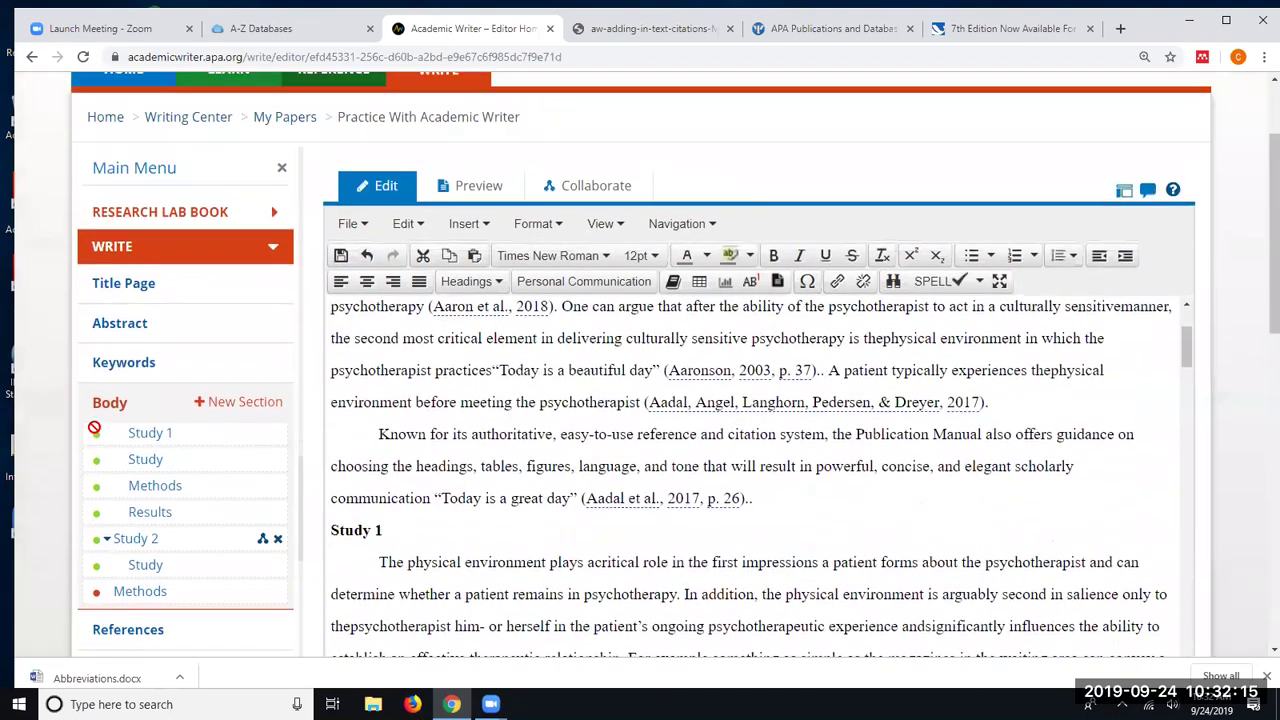
# - Open the Title Page form and check the running head PRACTICE PAPER and course PSYC 101
pyautogui.click(118, 426)
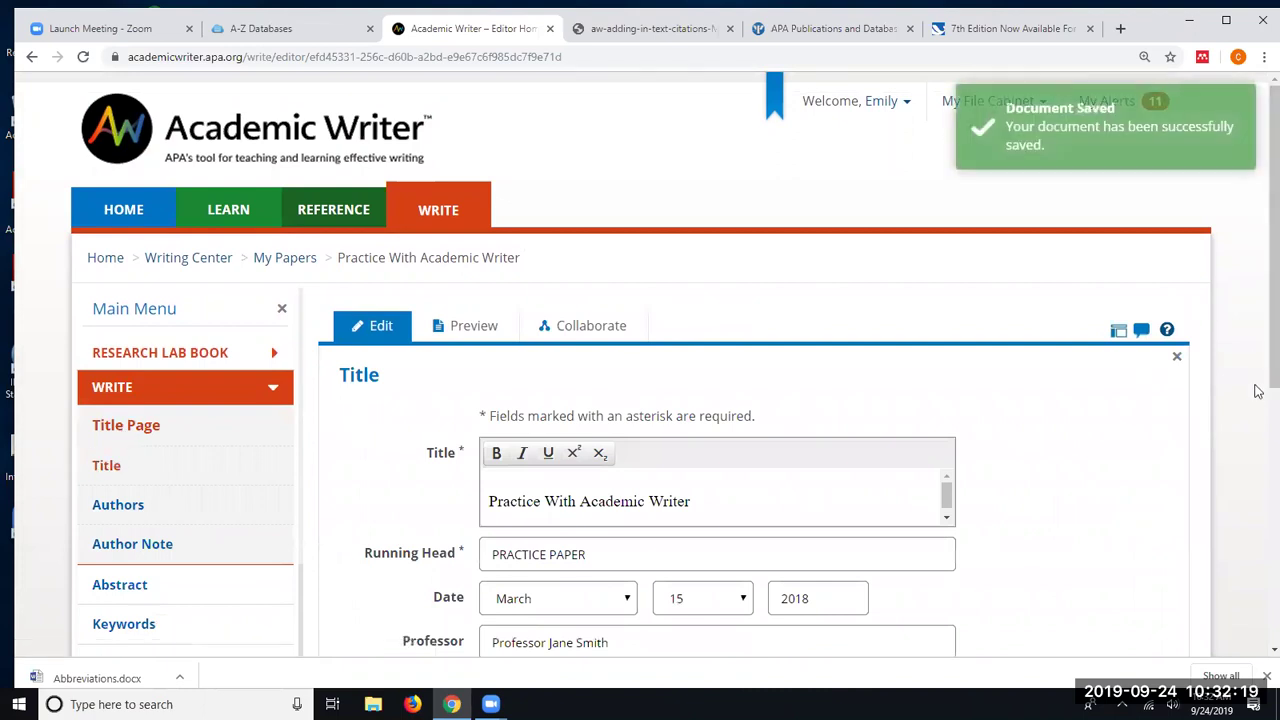
pyautogui.scroll(-2, 1258, 391)
pyautogui.scroll(-1, 1258, 391)
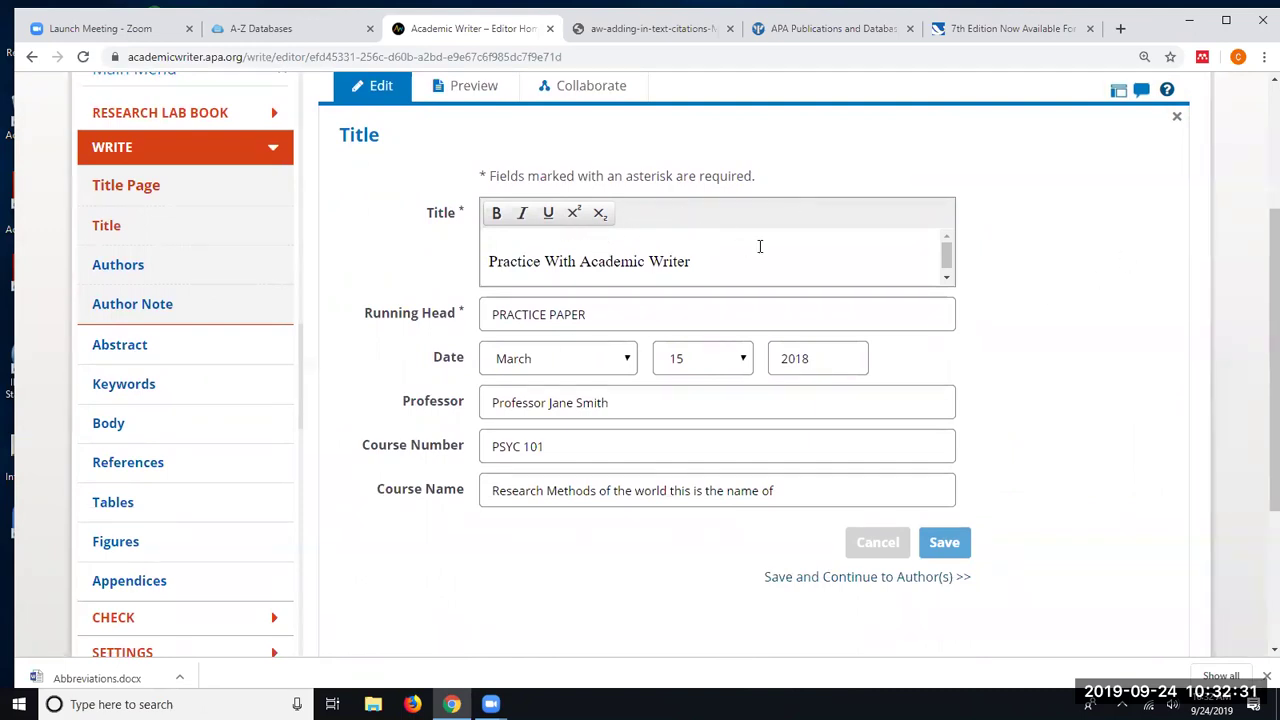
pyautogui.click(600, 317)
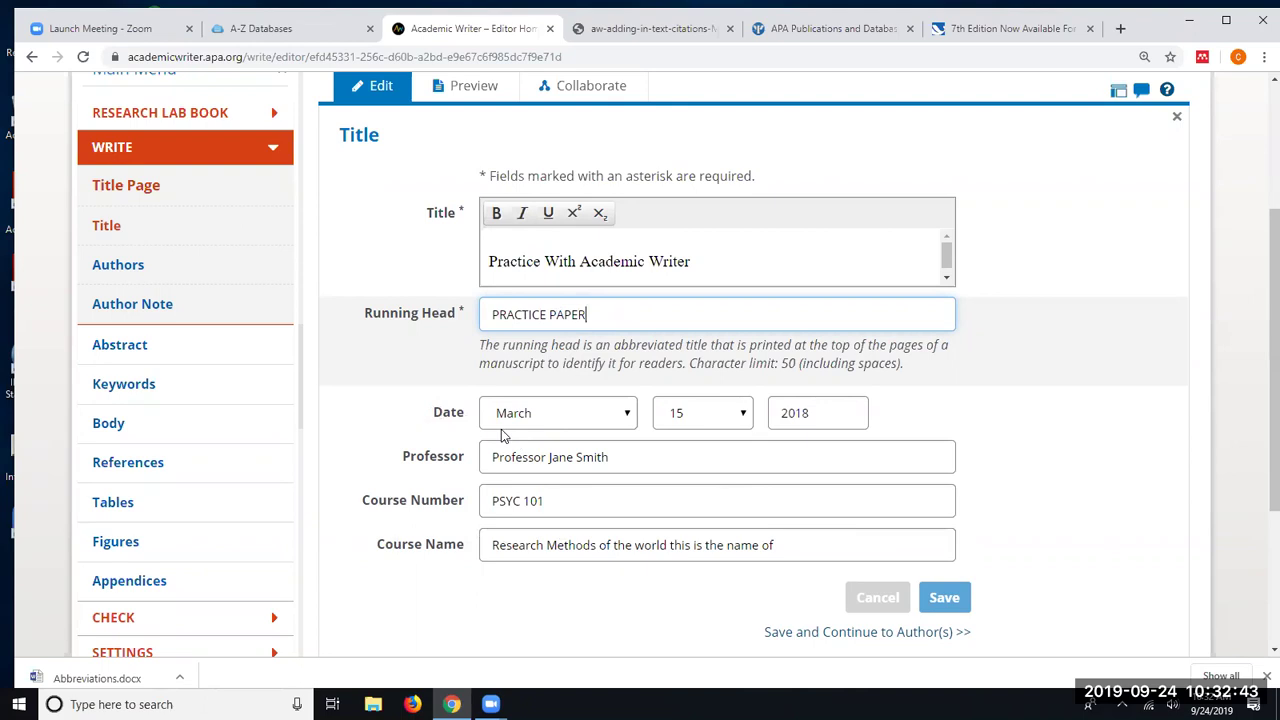
pyautogui.scroll(-3, 1029, 551)
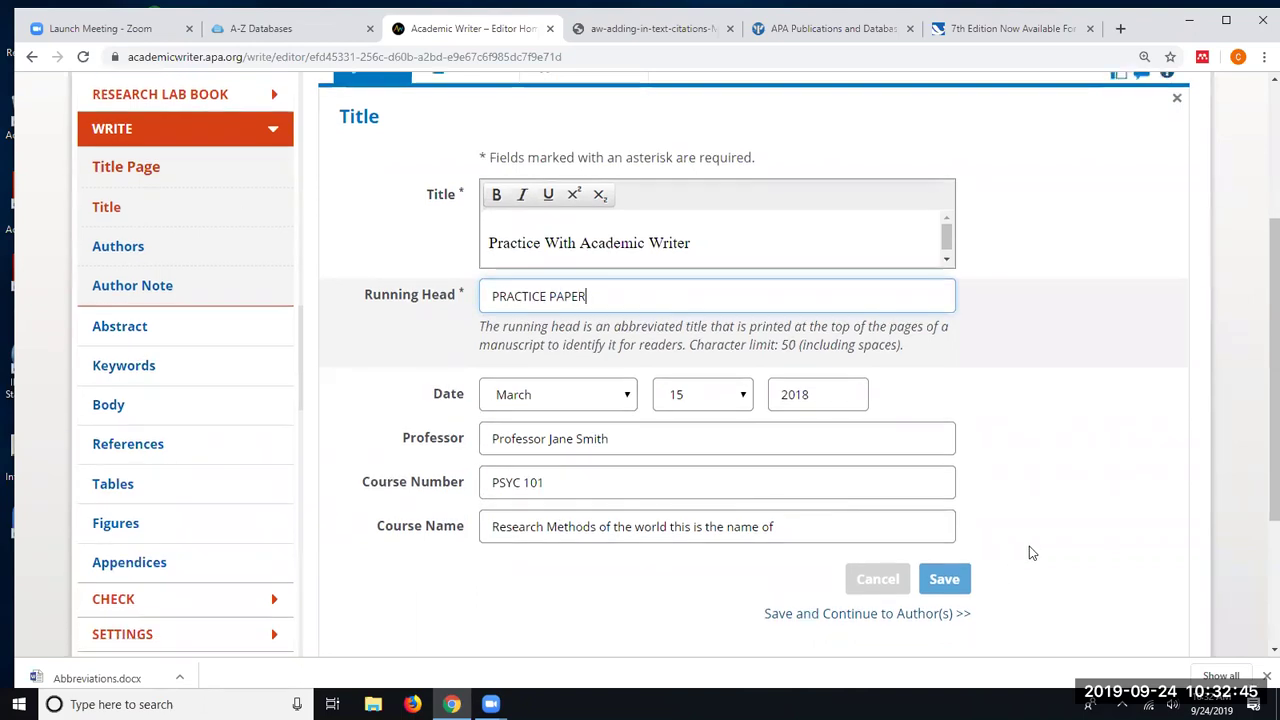
# - Save the title details and preview the paper at its title page, page 1 of 14
pyautogui.click(823, 475)
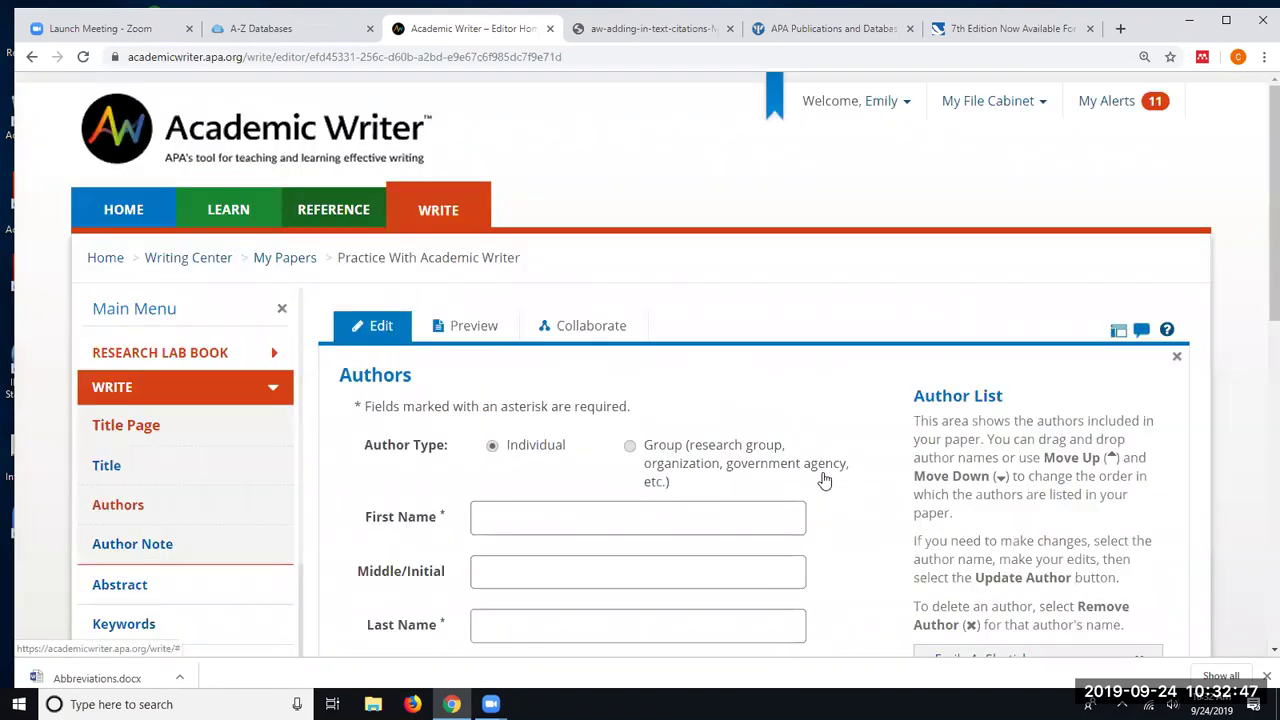
pyautogui.scroll(-2, 771, 475)
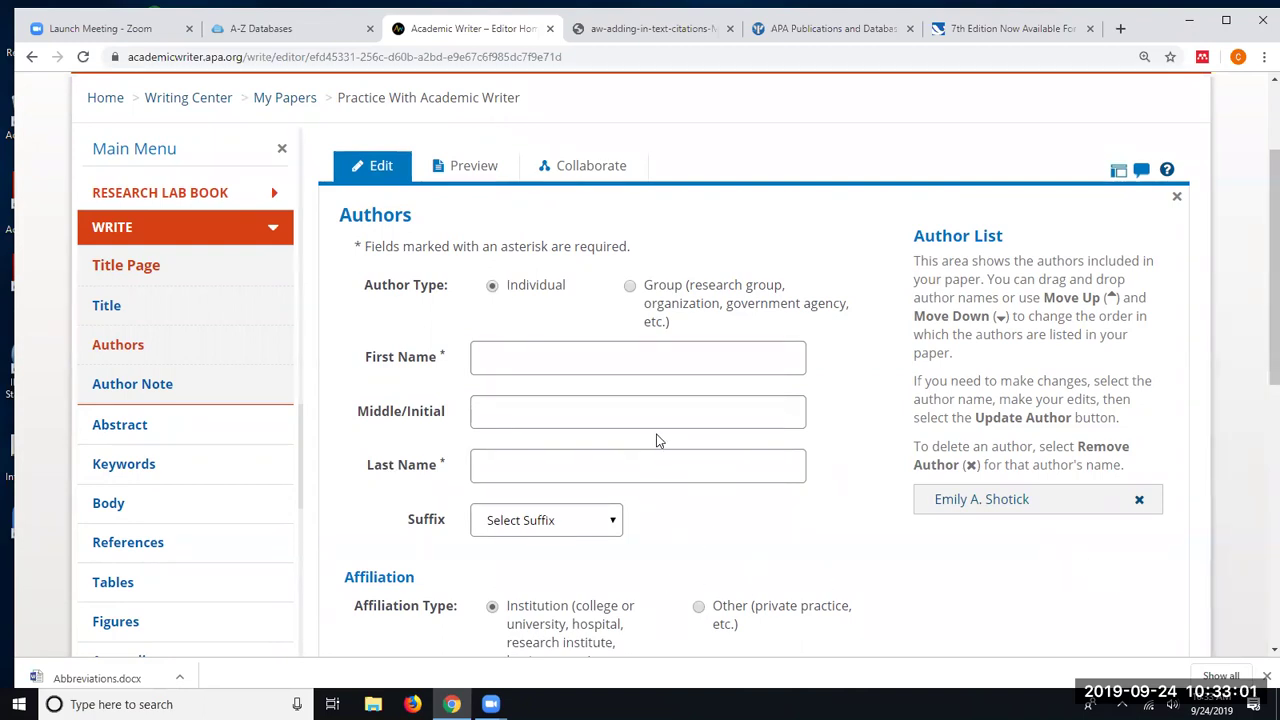
pyautogui.click(456, 167)
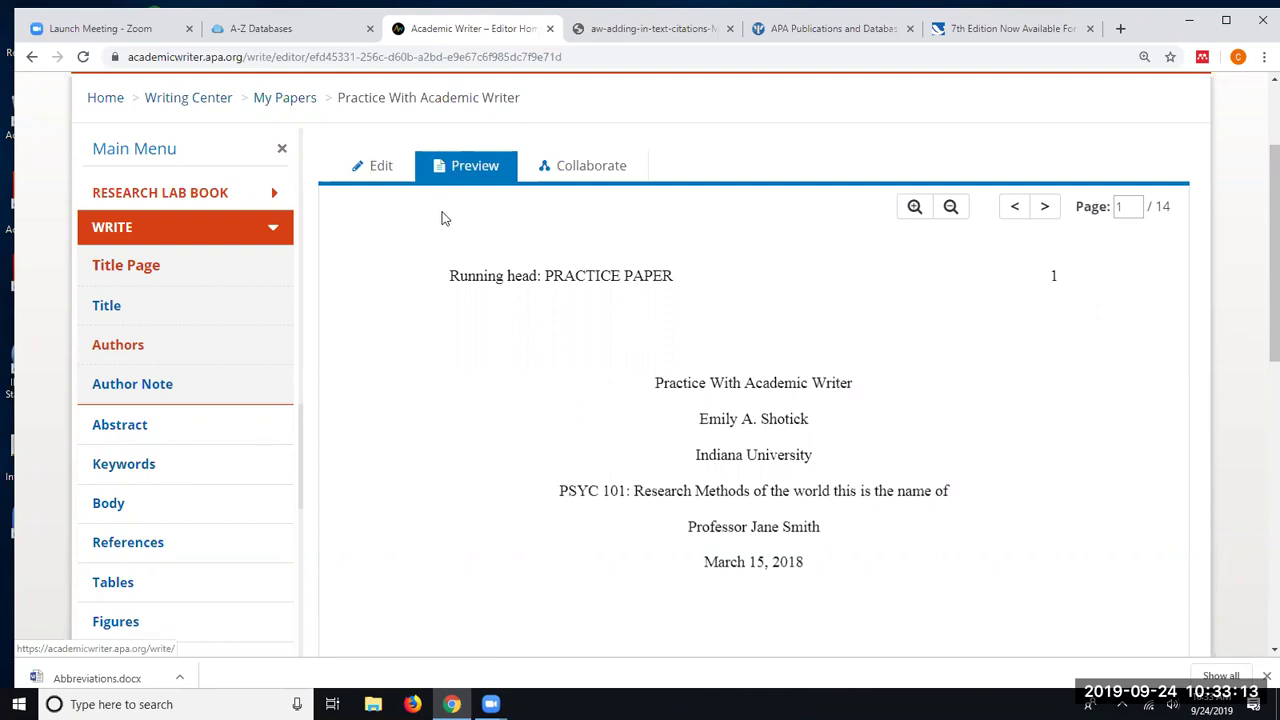
# - Page forward through the preview's body text until the References page appears
pyautogui.click(1045, 208)
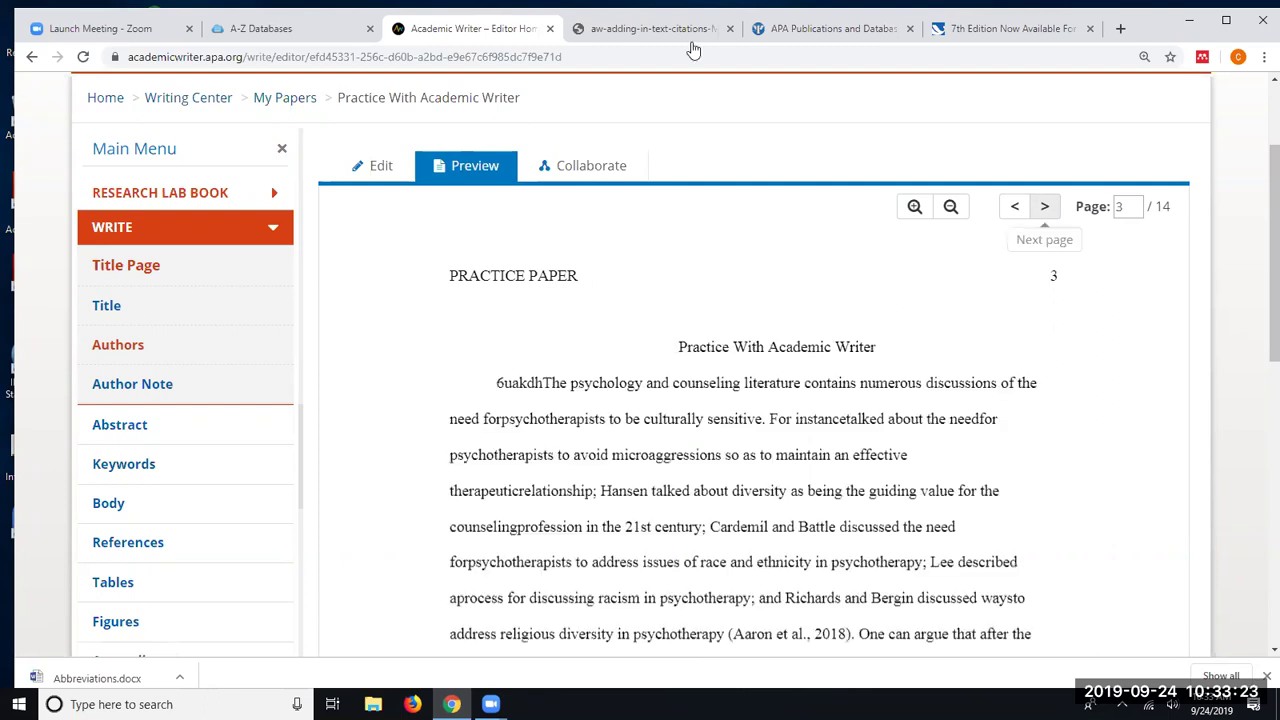
pyautogui.click(1045, 207)
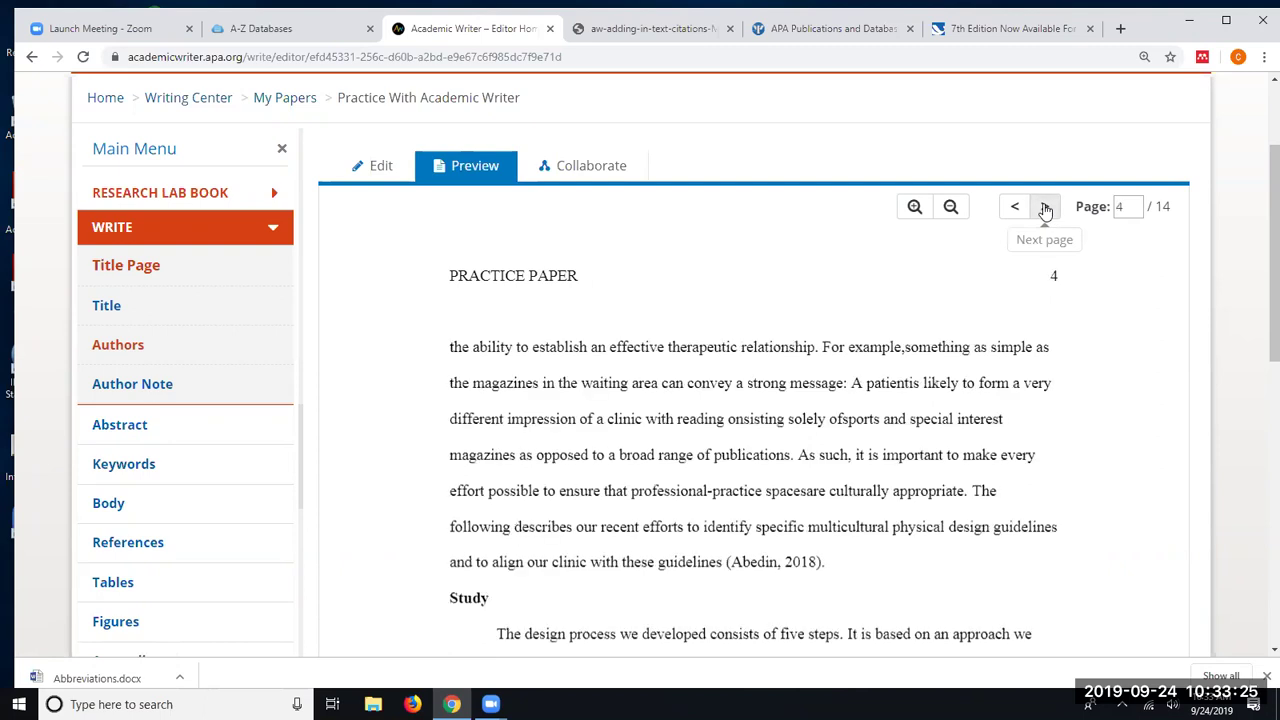
pyautogui.click(1045, 207)
pyautogui.click(1045, 207)
pyautogui.click(1045, 207)
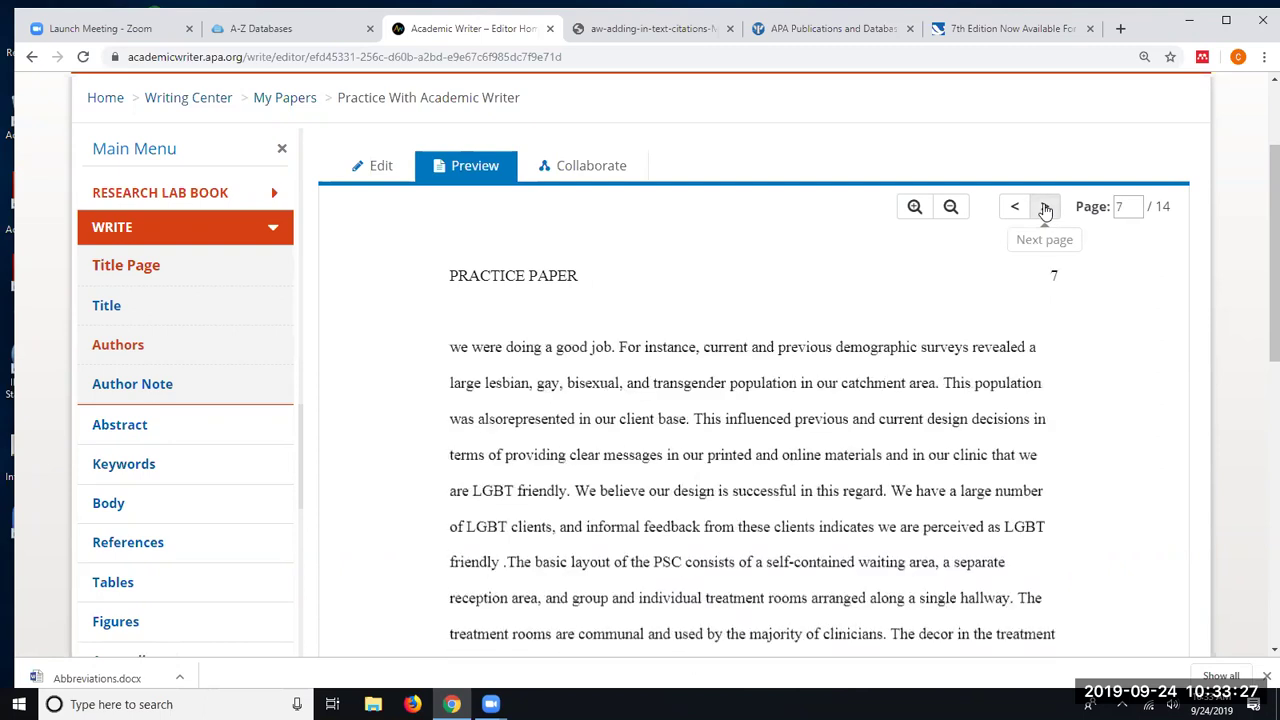
pyautogui.click(1045, 207)
pyautogui.click(1045, 207)
pyautogui.click(1045, 207)
pyautogui.click(1045, 207)
# - Review the reference entries, then advance to page 12 of 14, continuing from Aaronson (2003)
pyautogui.scroll(-2, 925, 303)
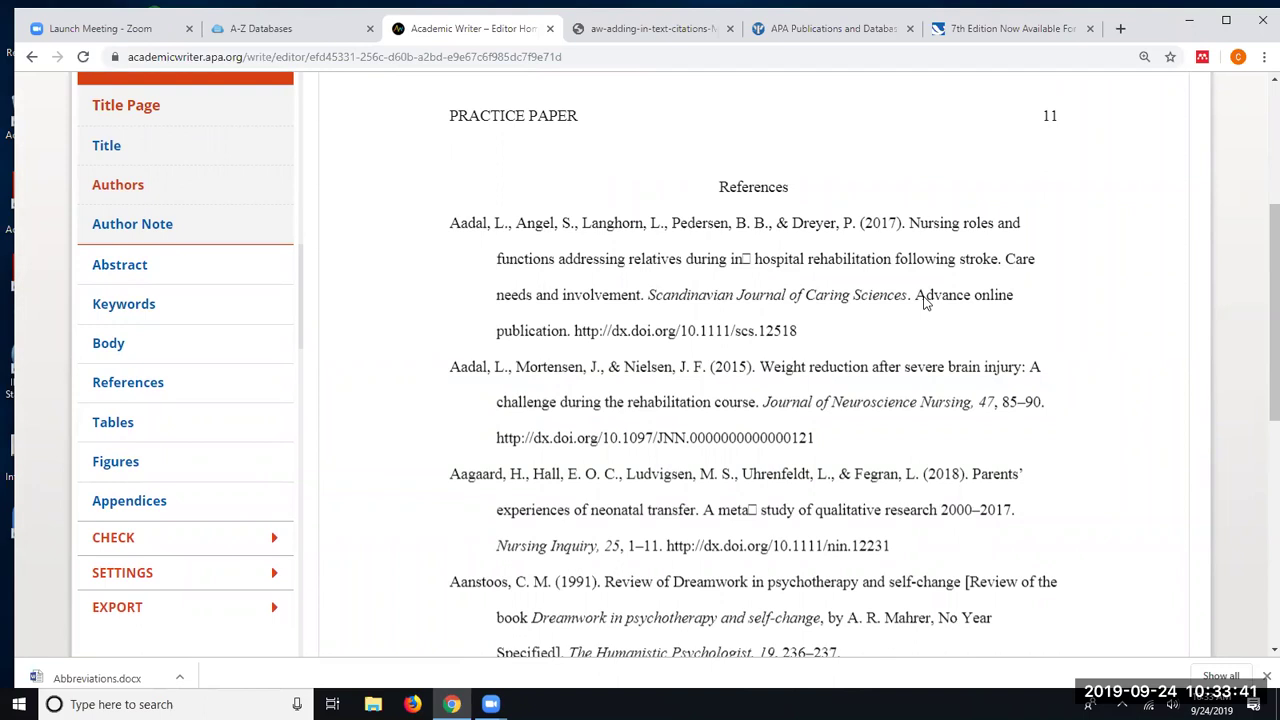
pyautogui.scroll(-5, 926, 303)
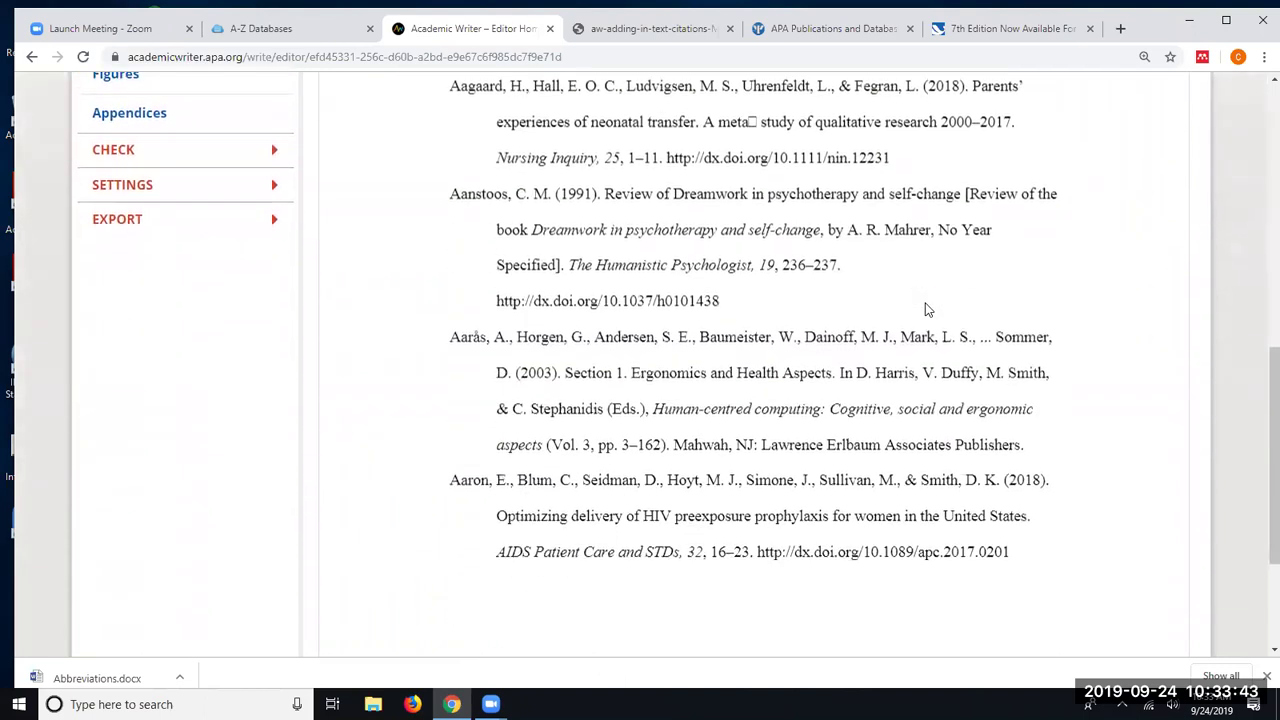
pyautogui.scroll(5, 929, 318)
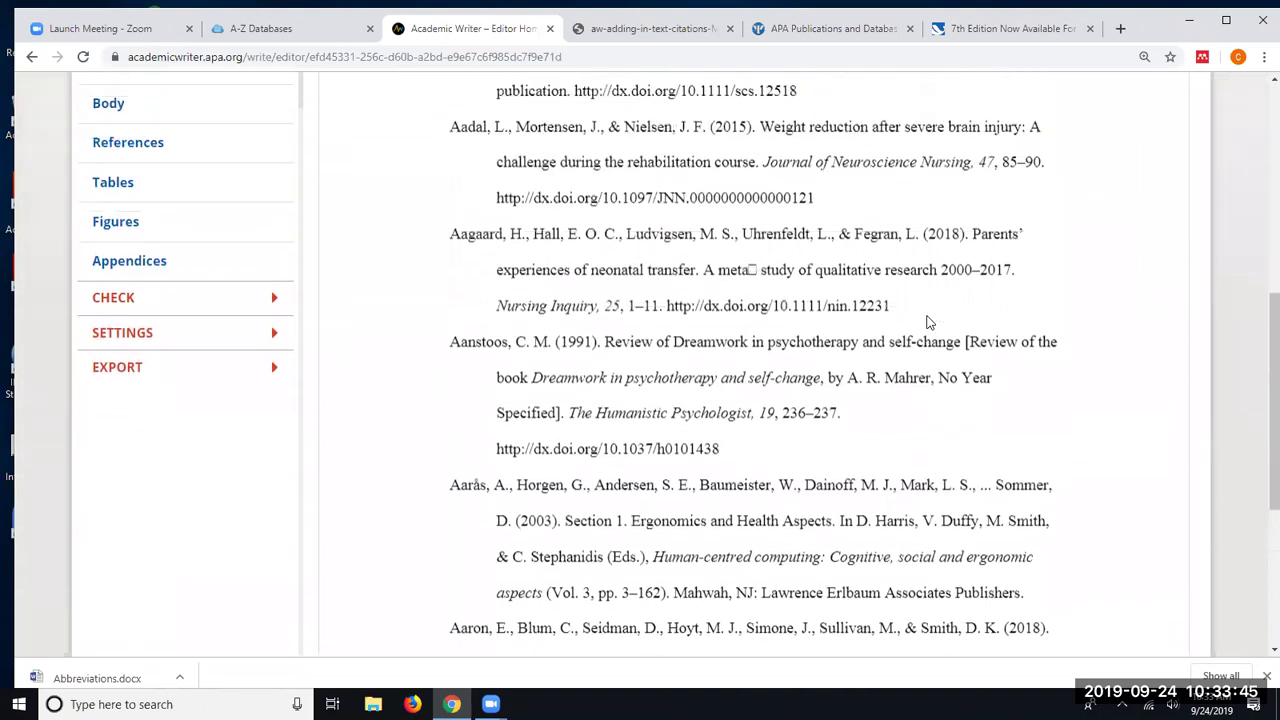
pyautogui.scroll(2, 928, 322)
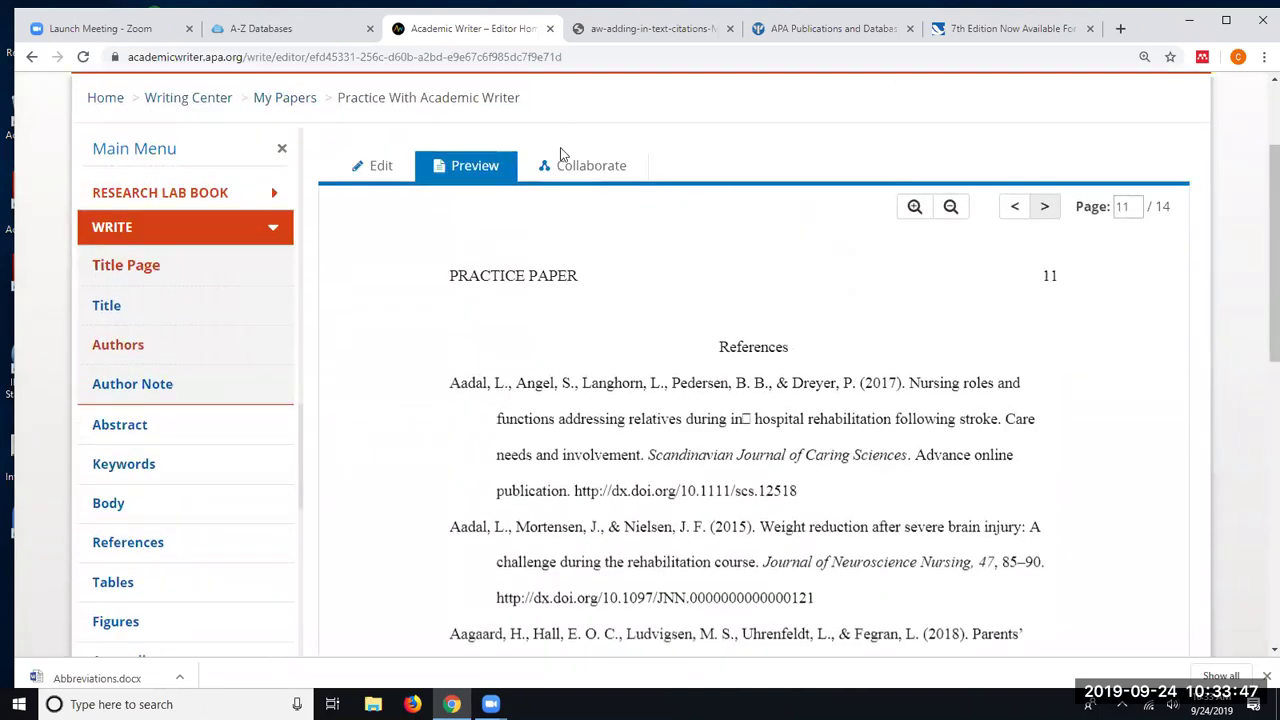
pyautogui.click(1044, 206)
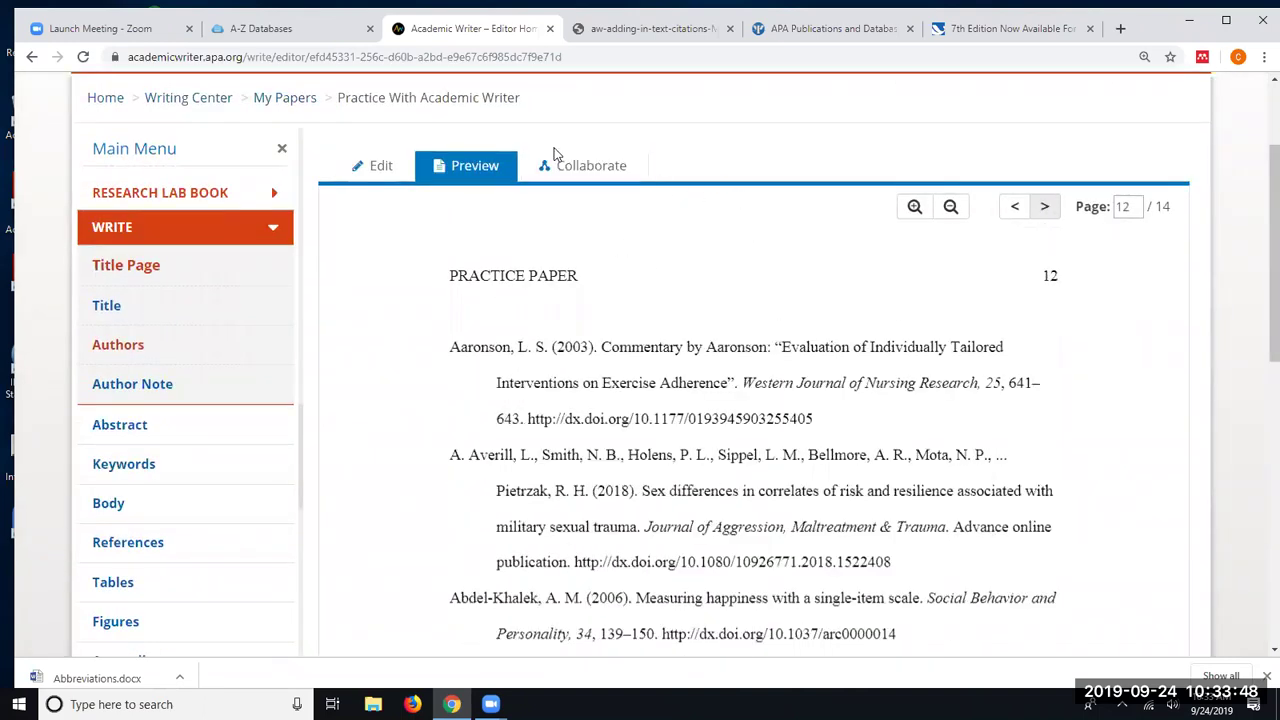
# - Leave the preview for the paper's Body, then bring up Collaborate's Complete & Distribute options
pyautogui.click(372, 166)
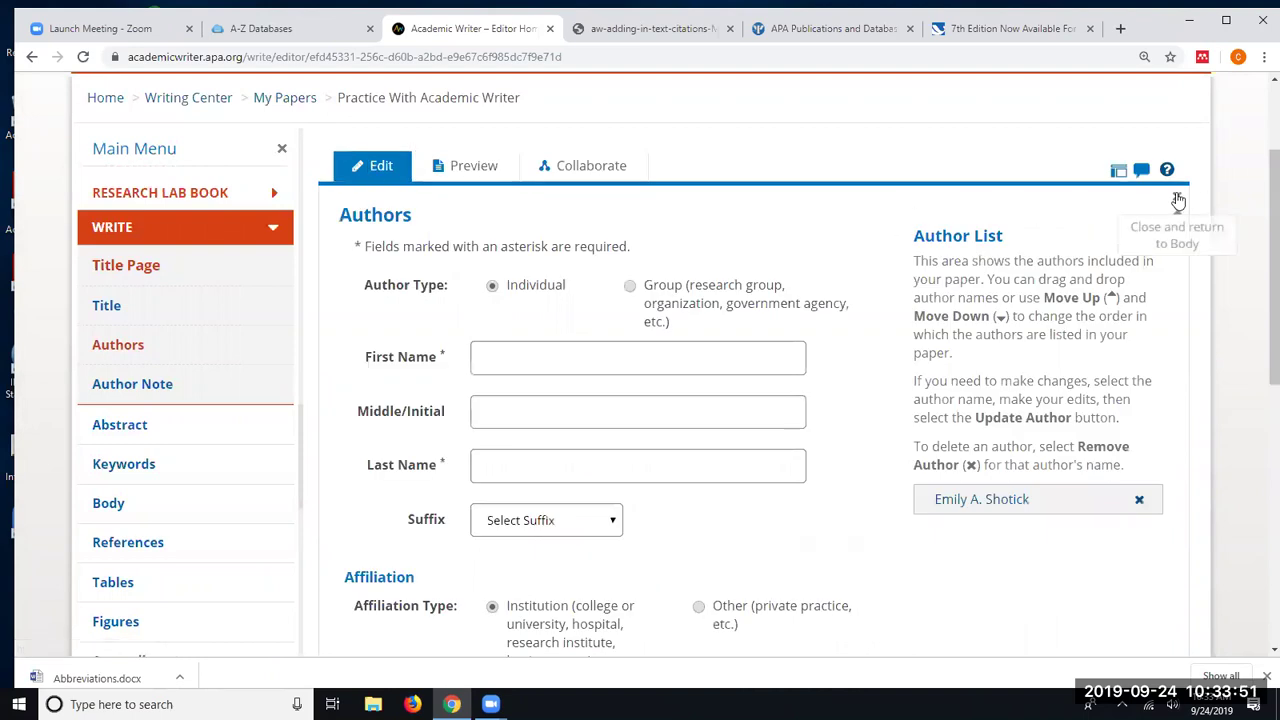
pyautogui.click(1178, 195)
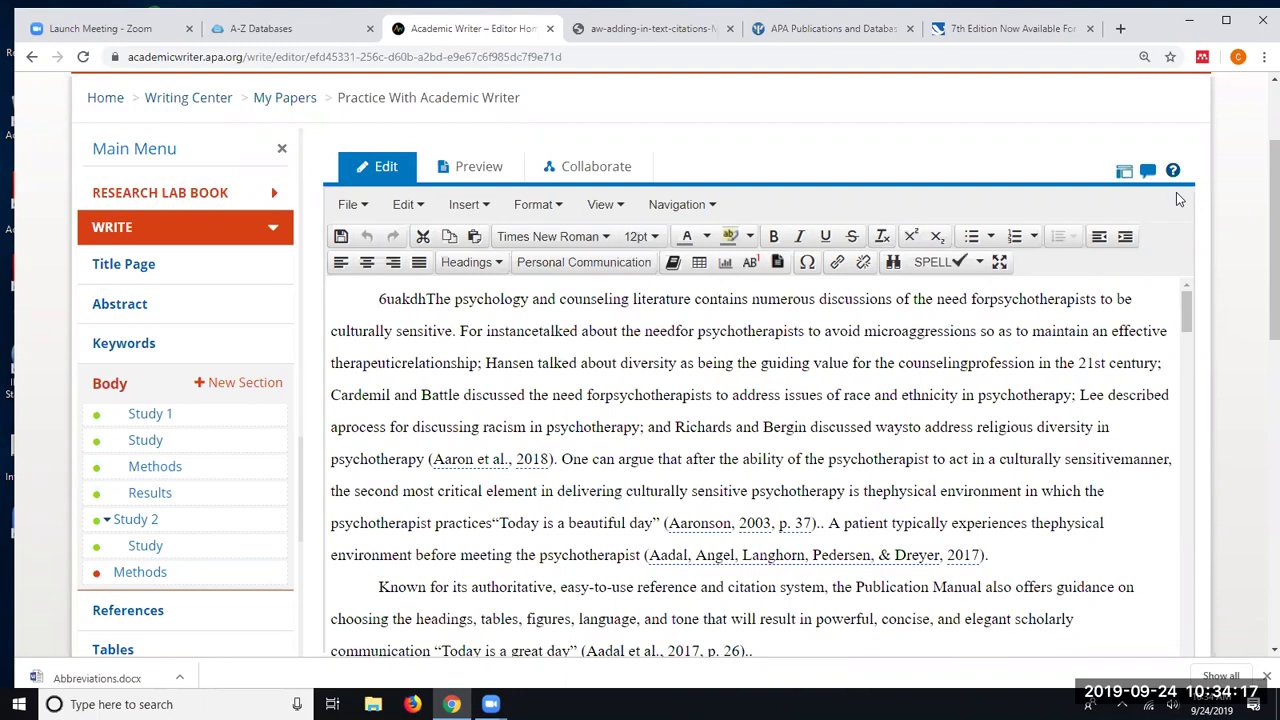
pyautogui.click(604, 168)
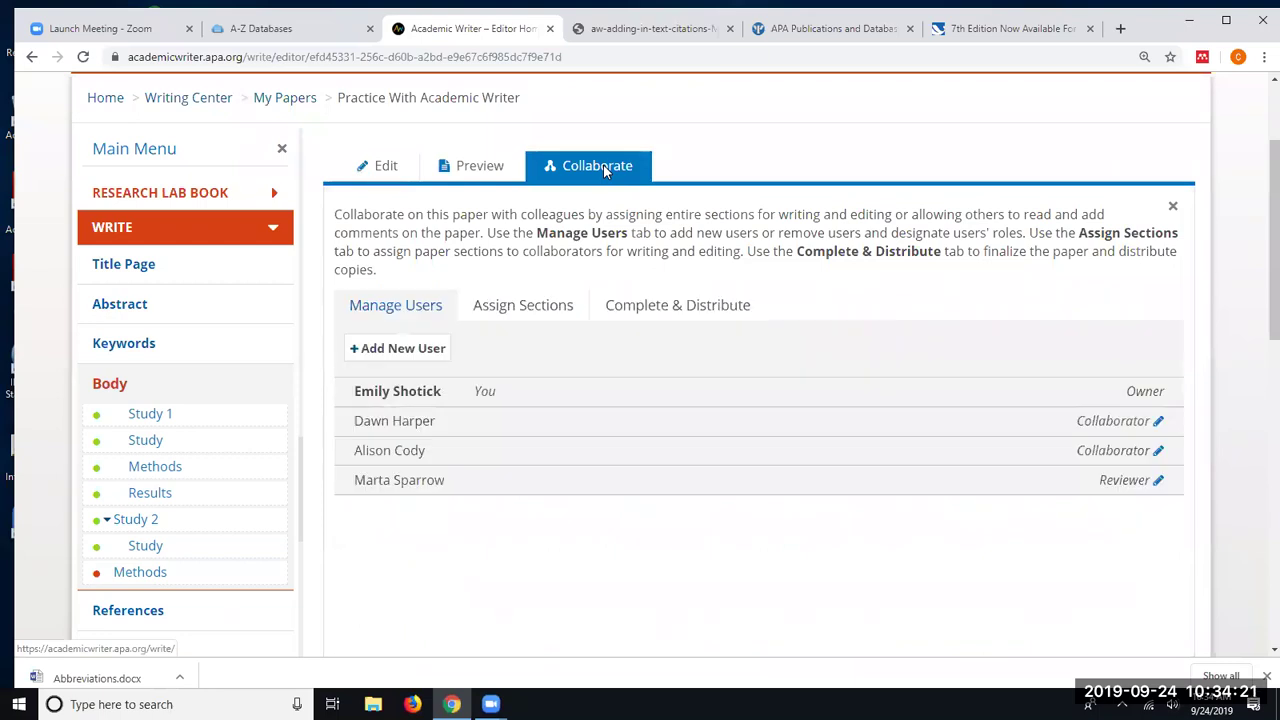
pyautogui.click(677, 306)
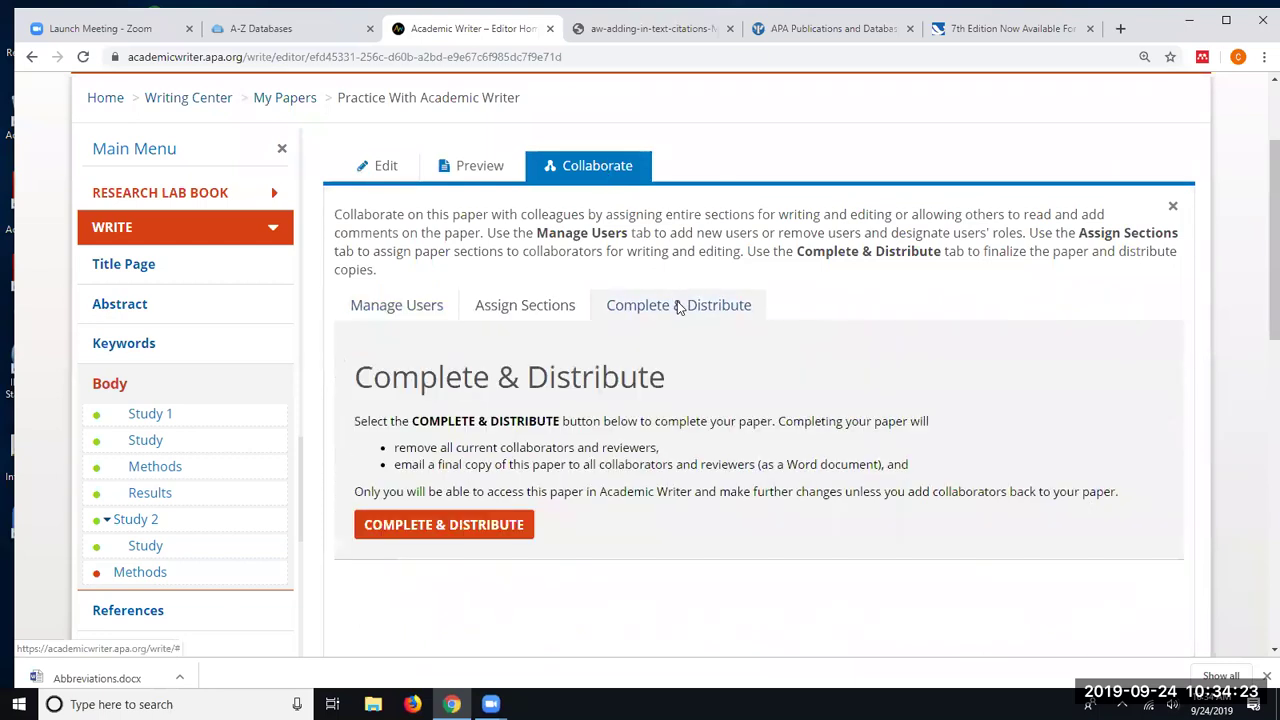